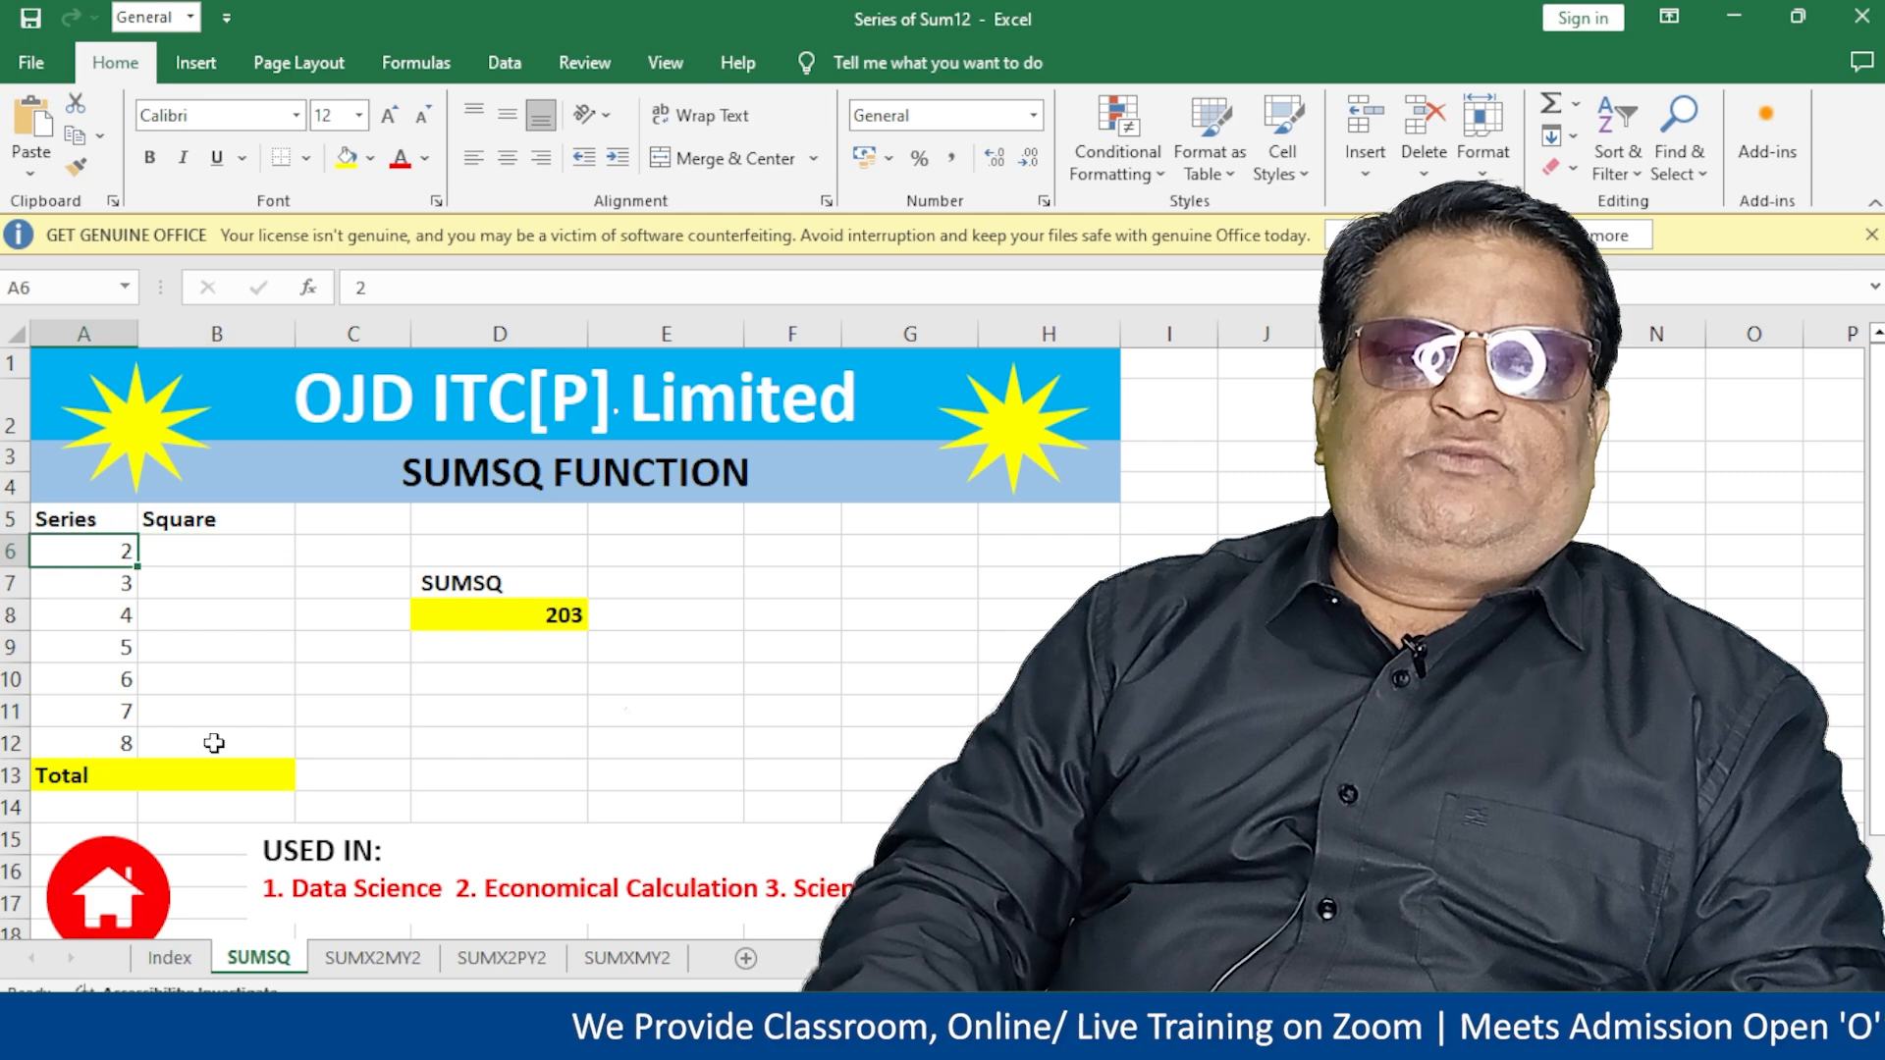
key("Down")
key("Down")
key("Down")
key("Down")
key("Up")
key("Up")
key("Up")
key("Up")
Step: Clear the existing SUMSQ result from cell D8
key("Right")
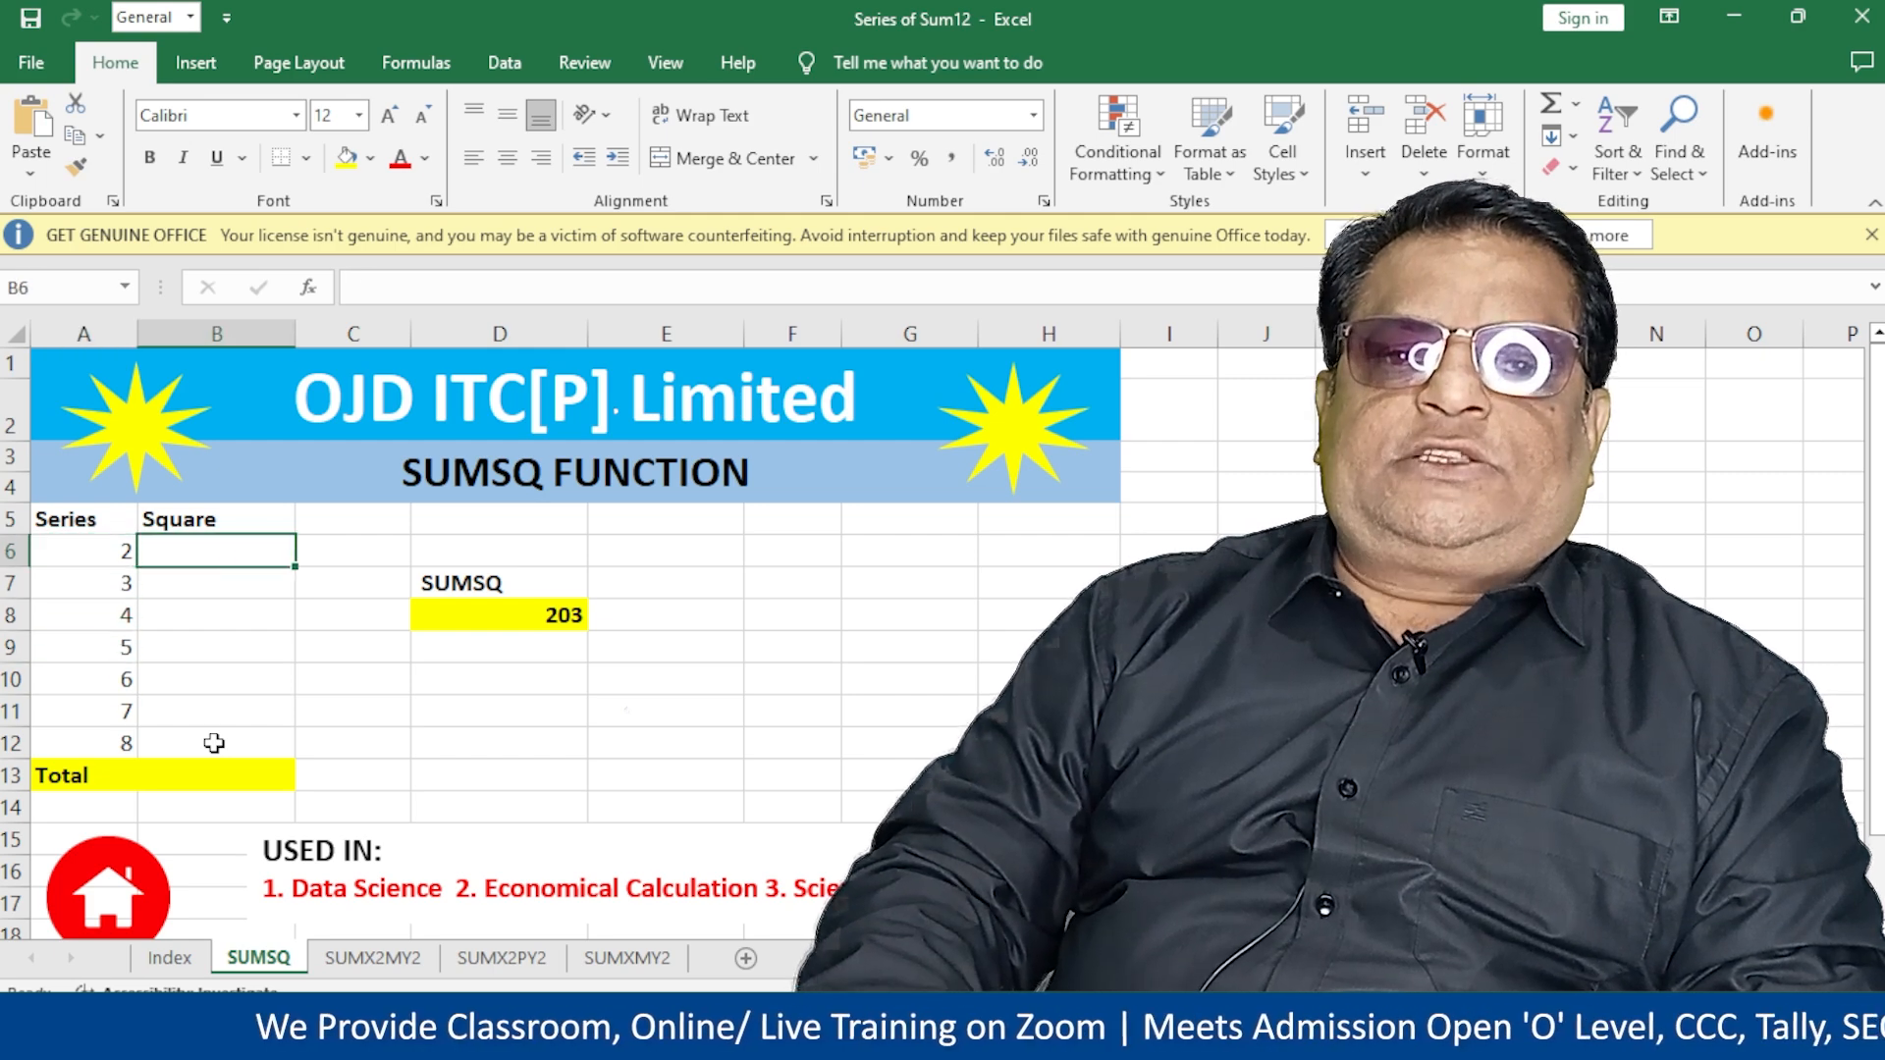
key("Right")
key("Down")
key("Down")
key("Right")
key("Right")
key("Left")
key("Delete")
Step: Calculate the squares of the series by entering =A6^2 in B6 and filling it down to B12
key("Left")
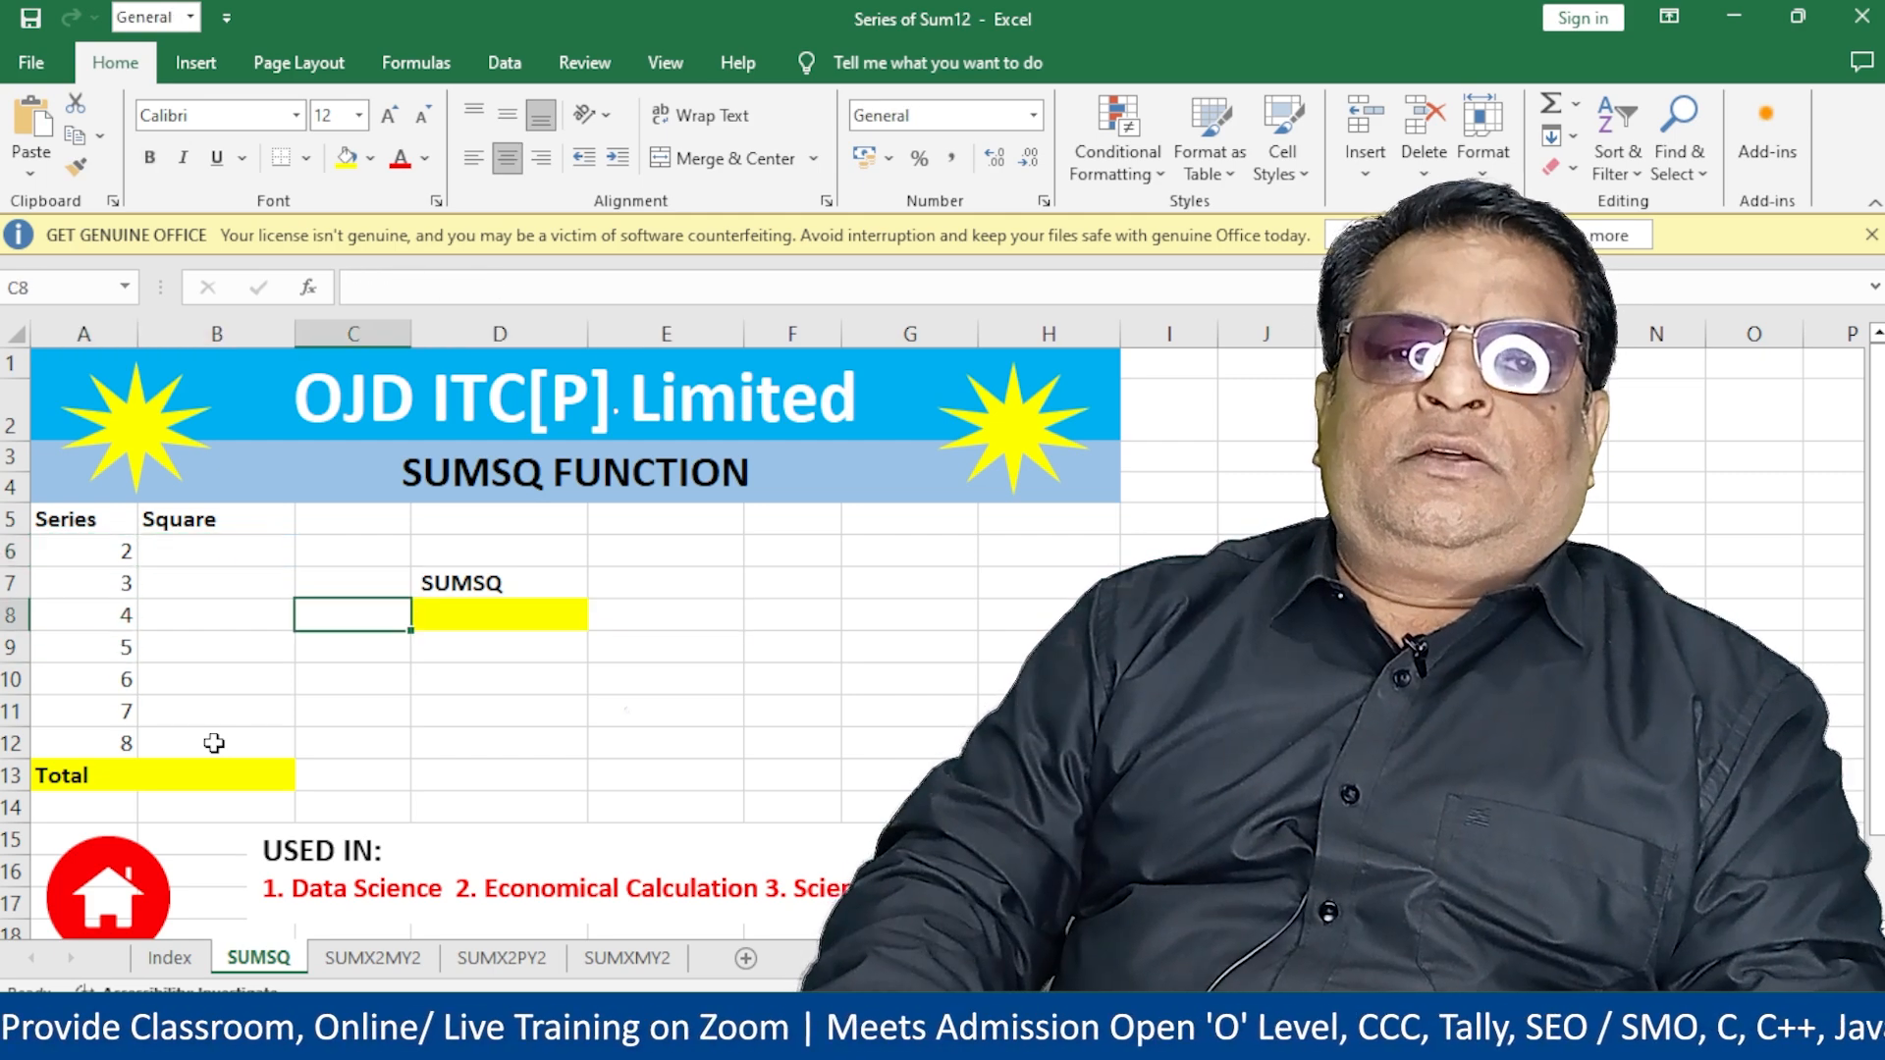
key("Left")
key("Up")
key("Up")
type("=")
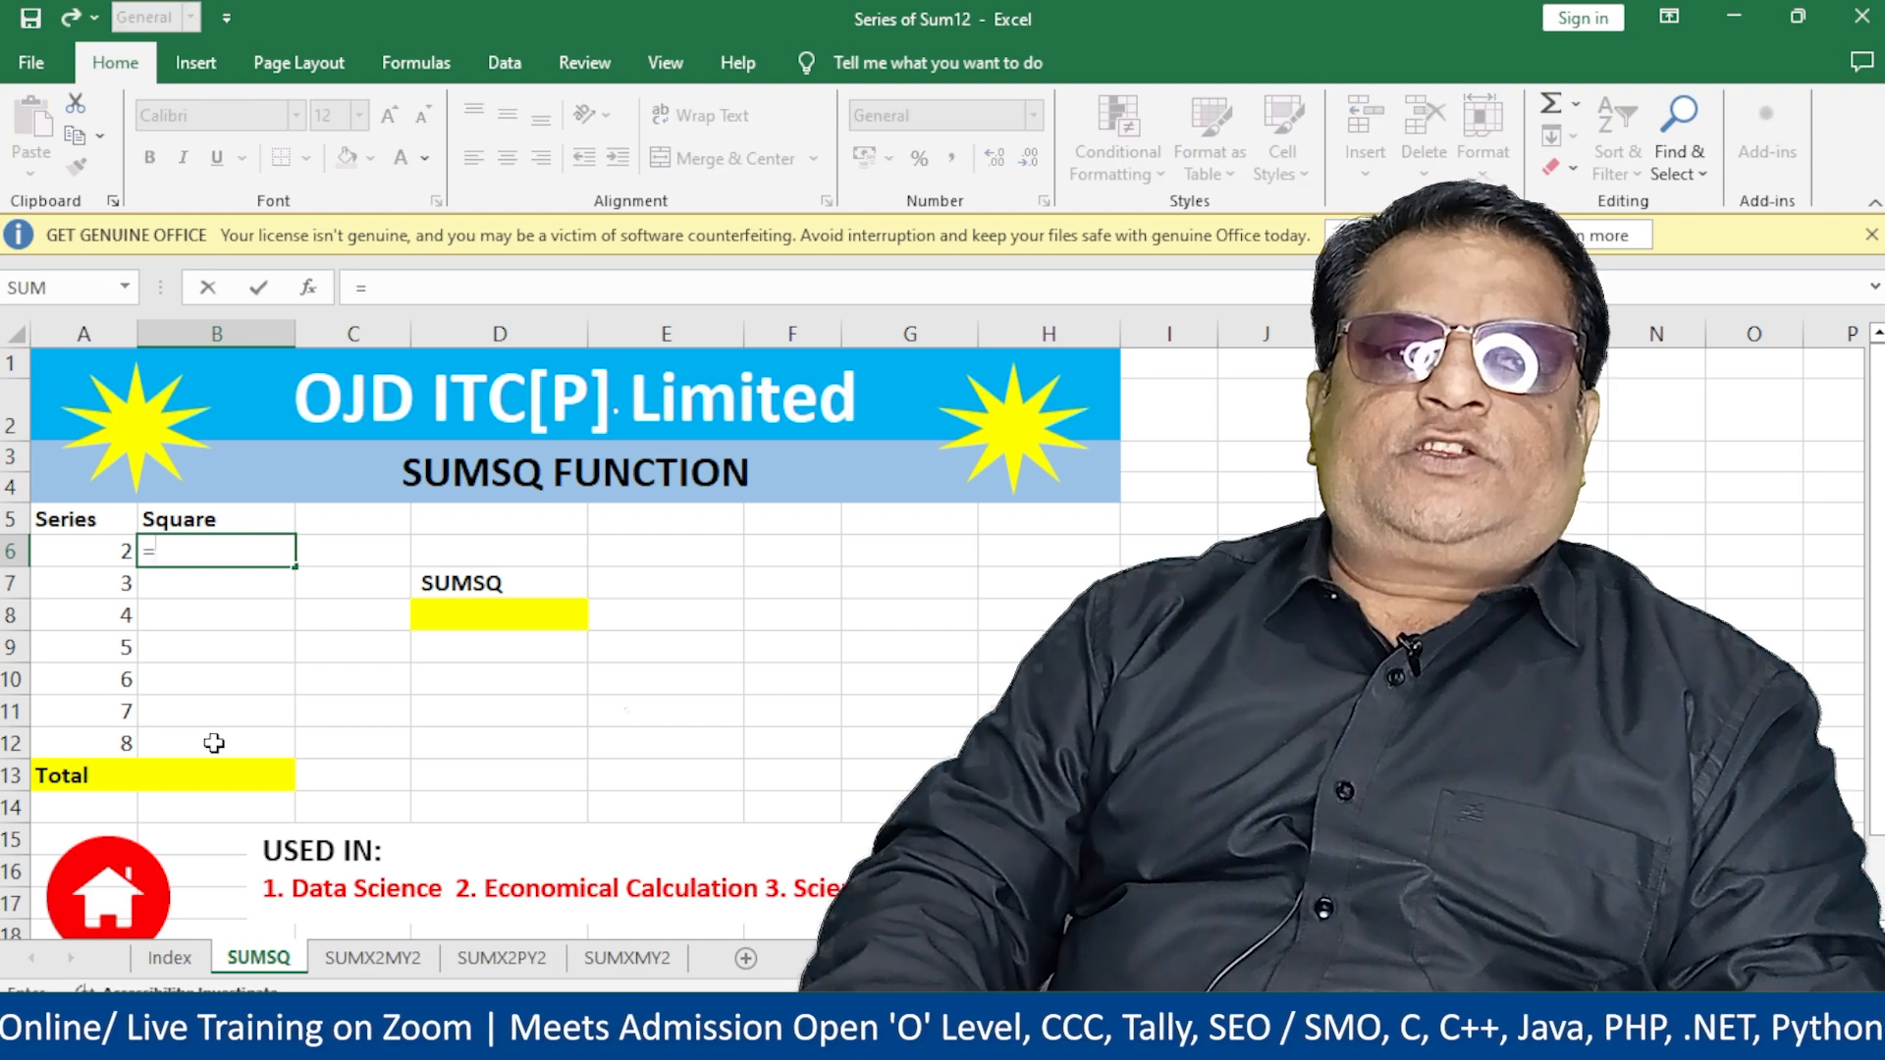
key("Left")
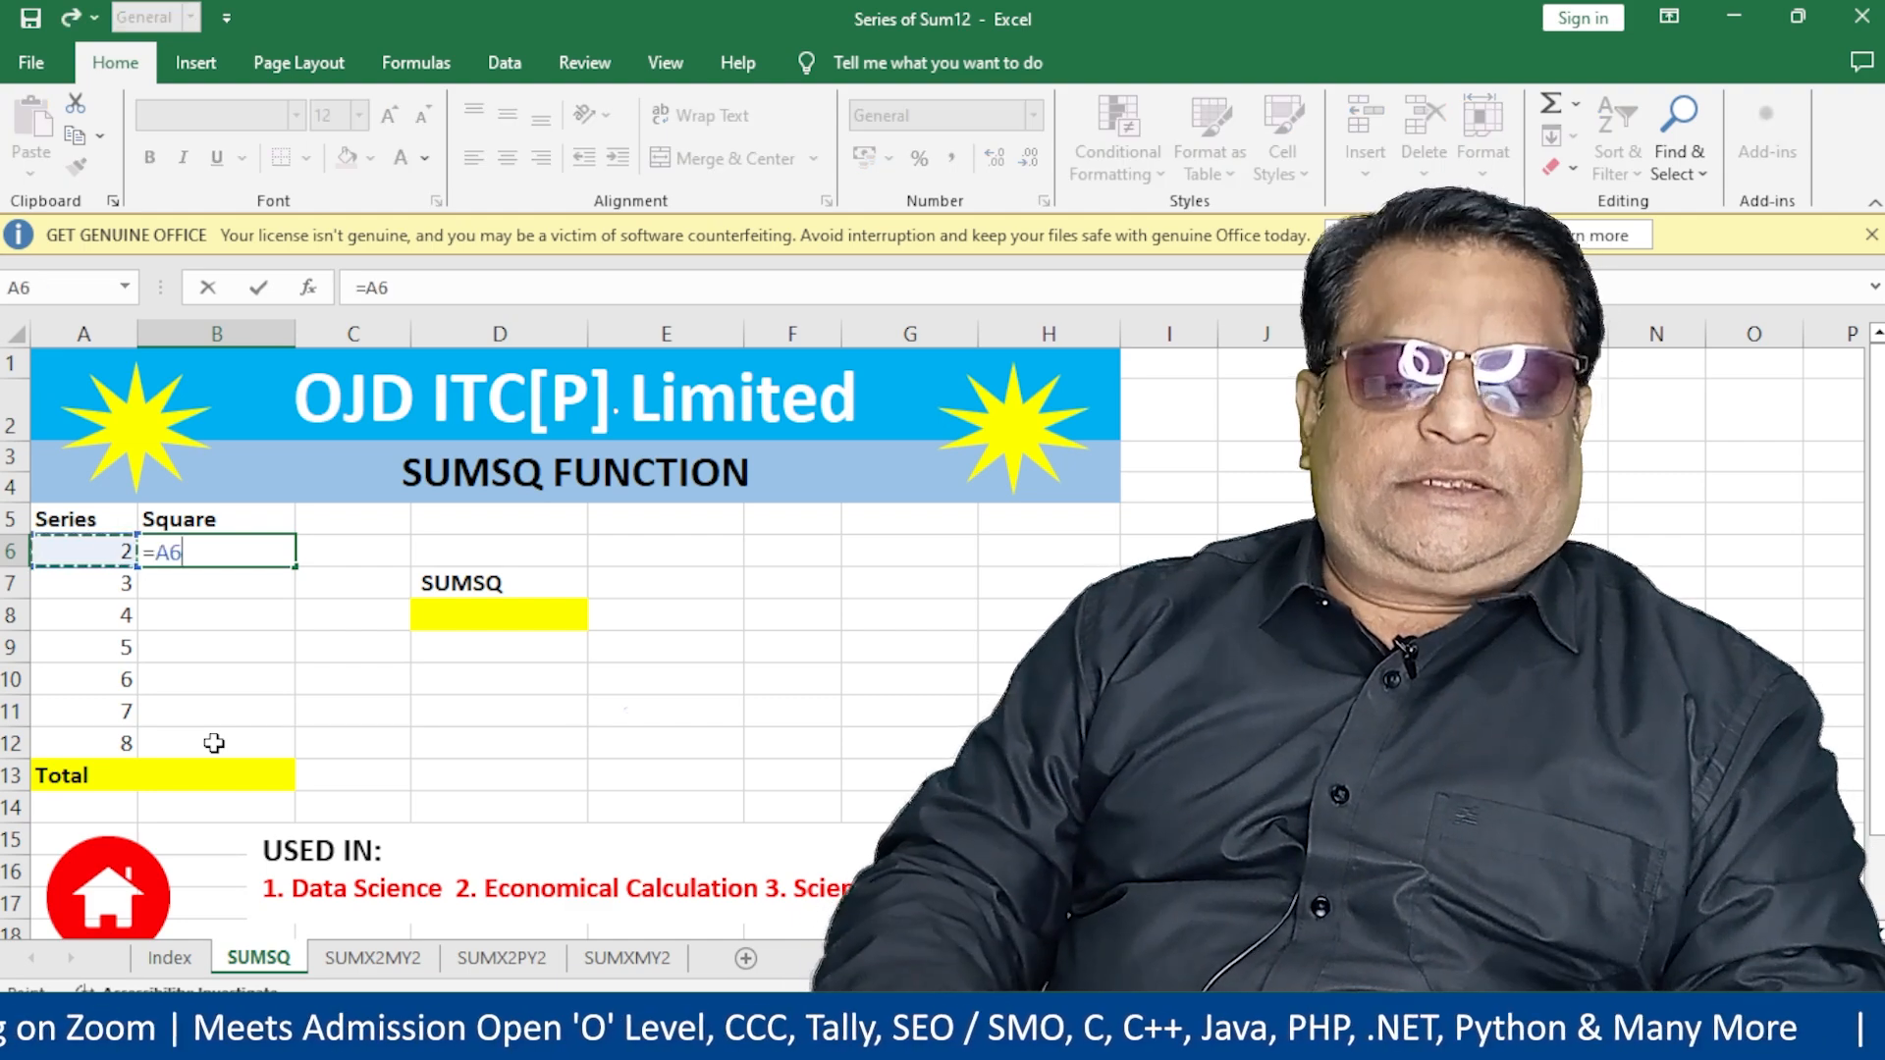
type("^2")
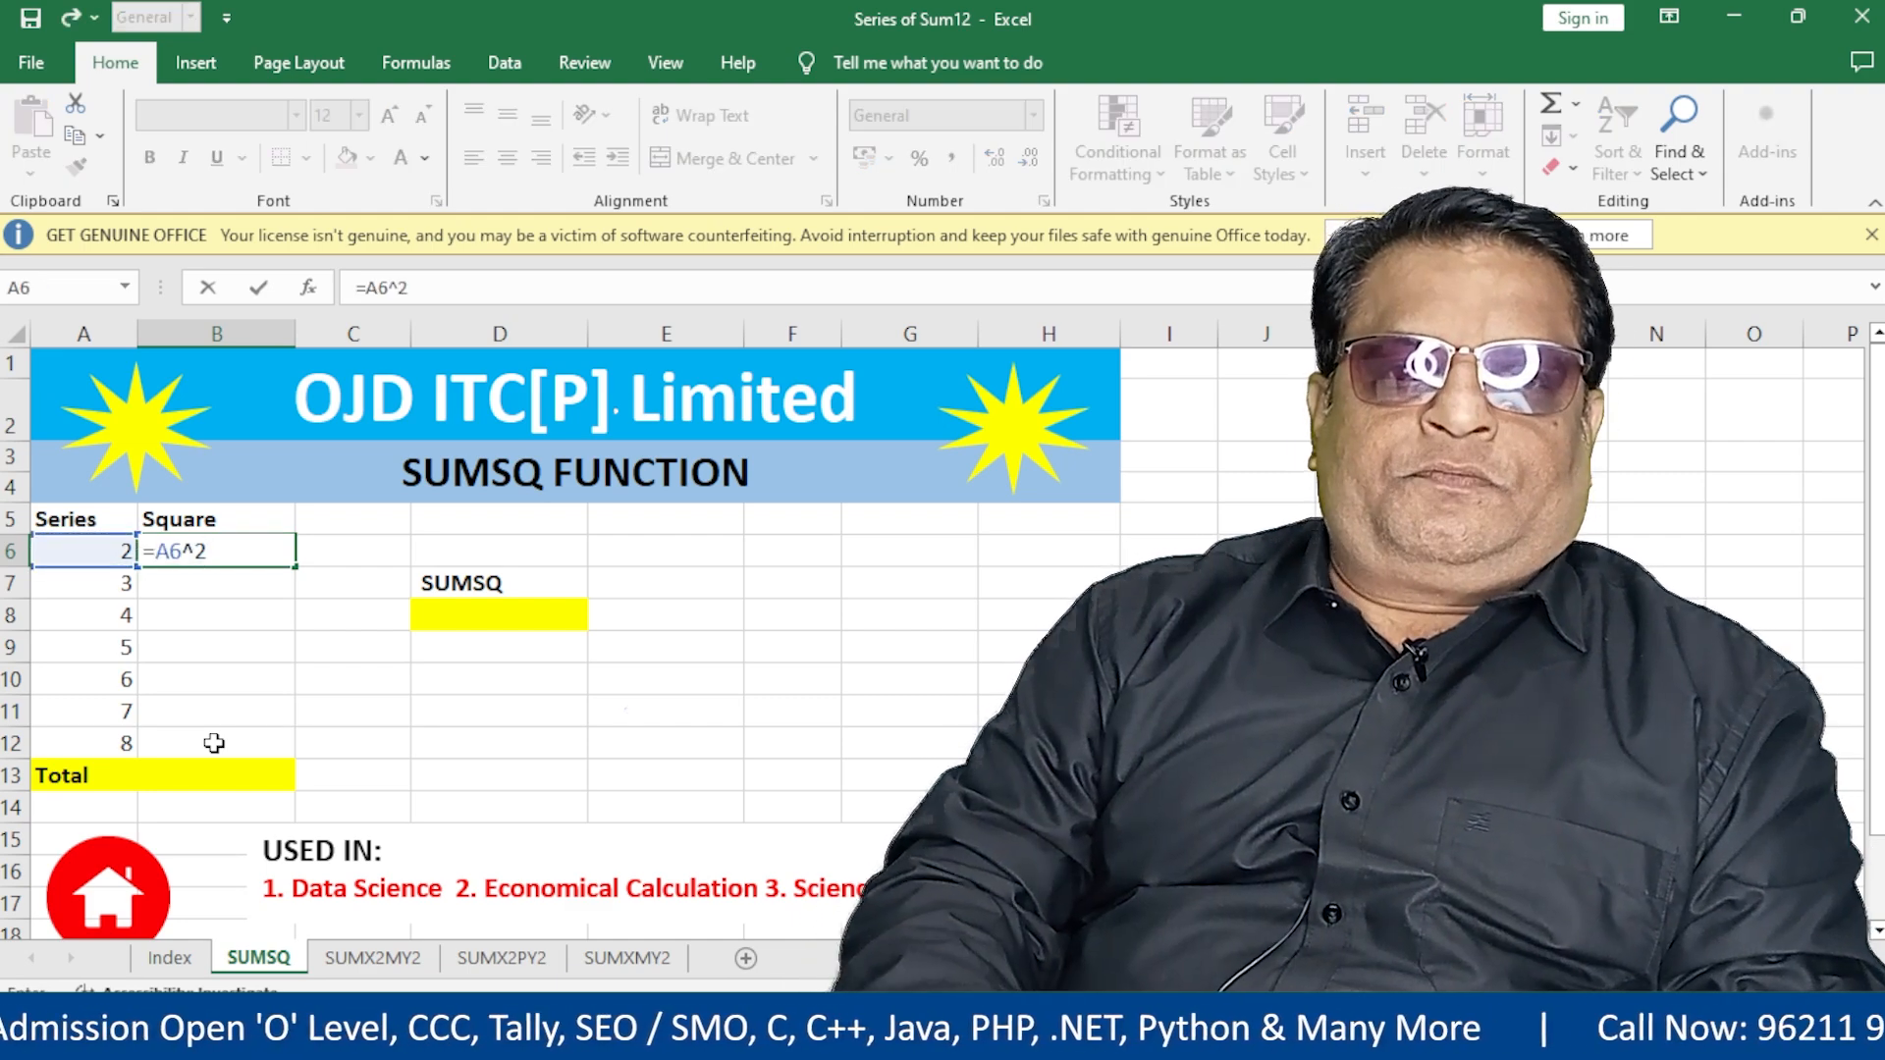
key("Return")
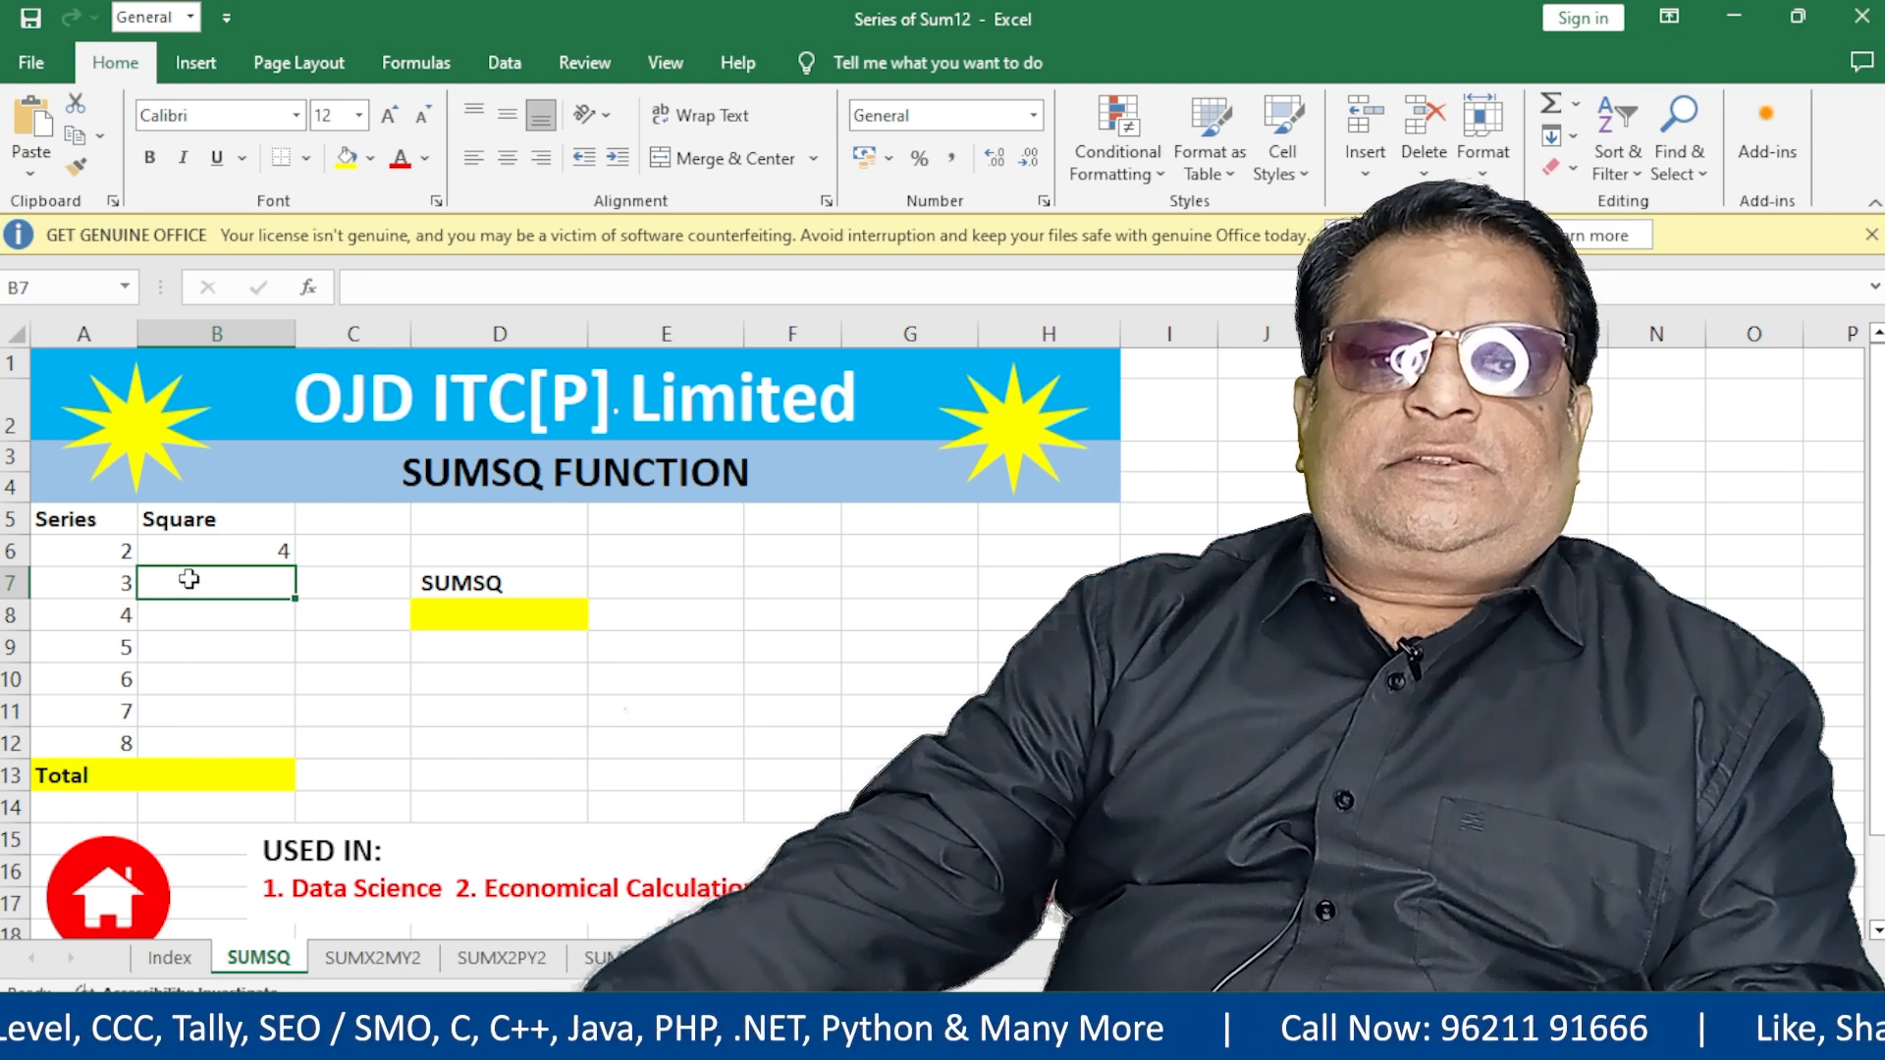
left_click(240, 550)
left_click_drag(294, 567, 280, 741)
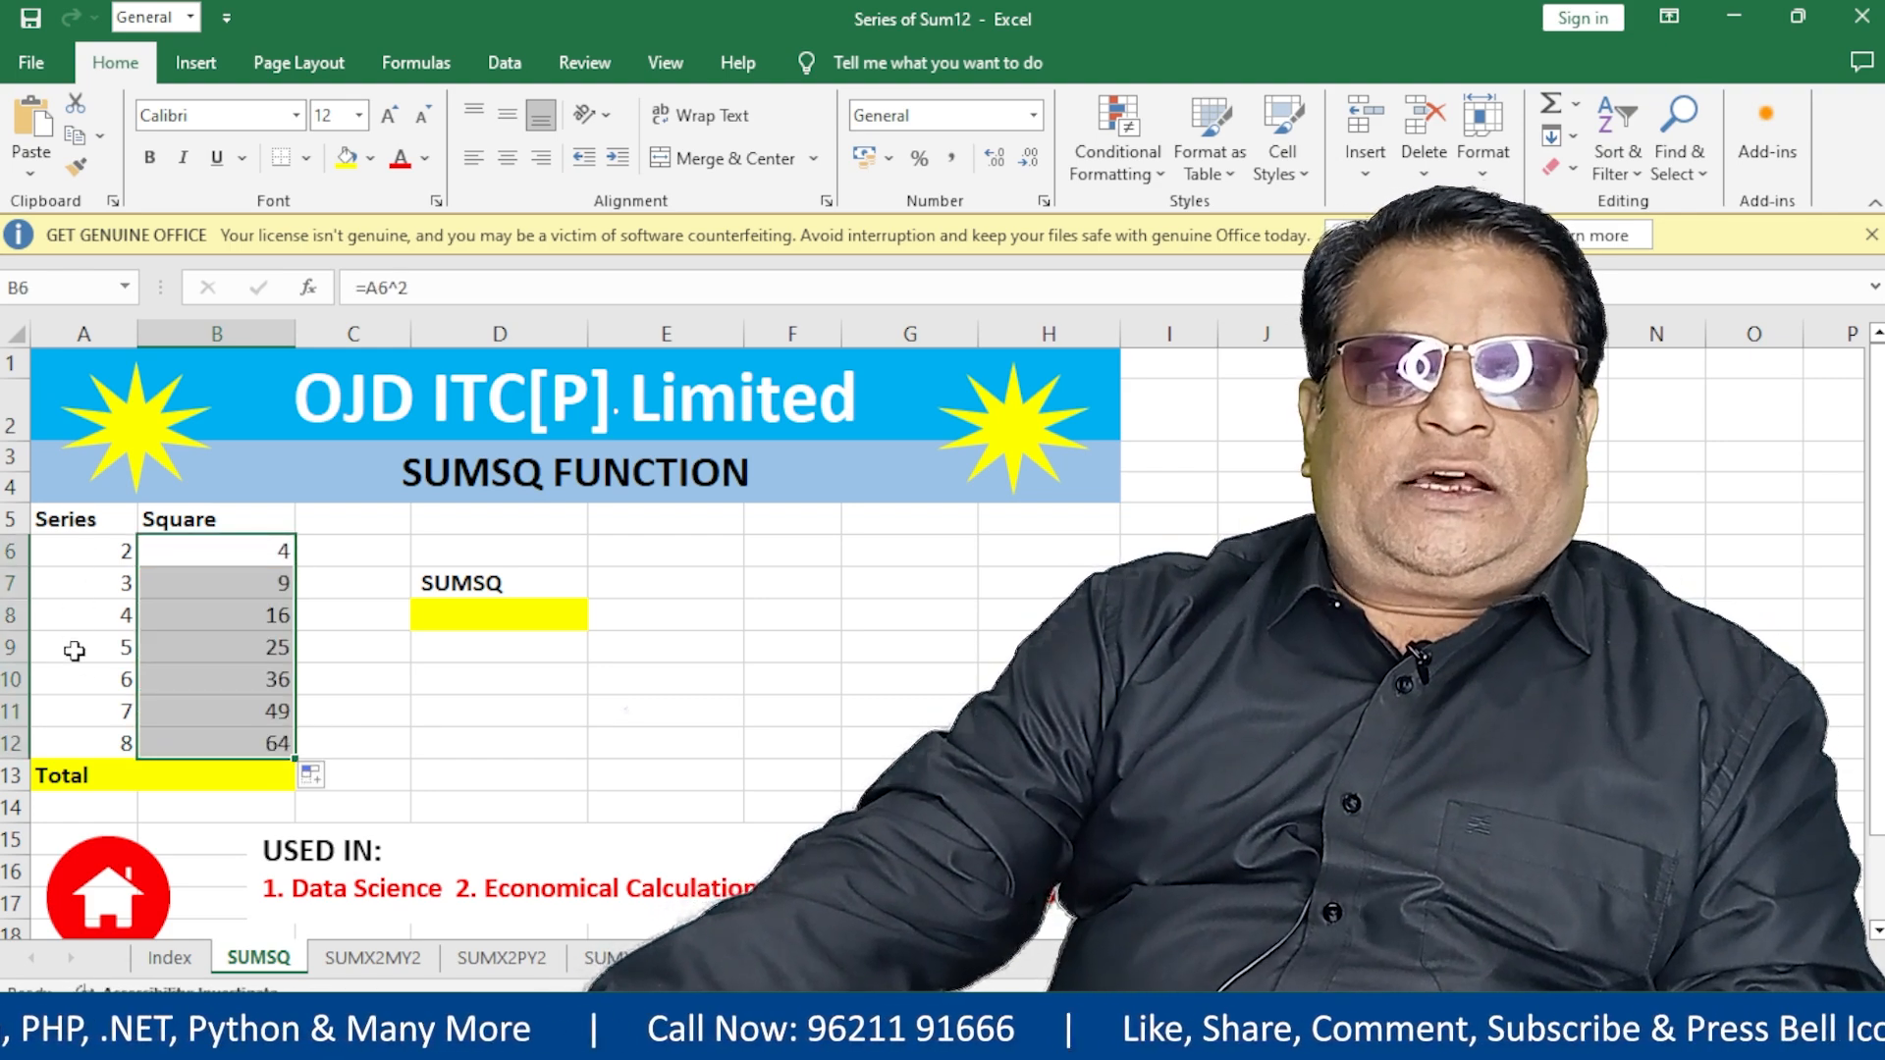
Step: Total the Square column in cell B13 with =SUM(B6:B12)
left_click(209, 776)
type("=sum")
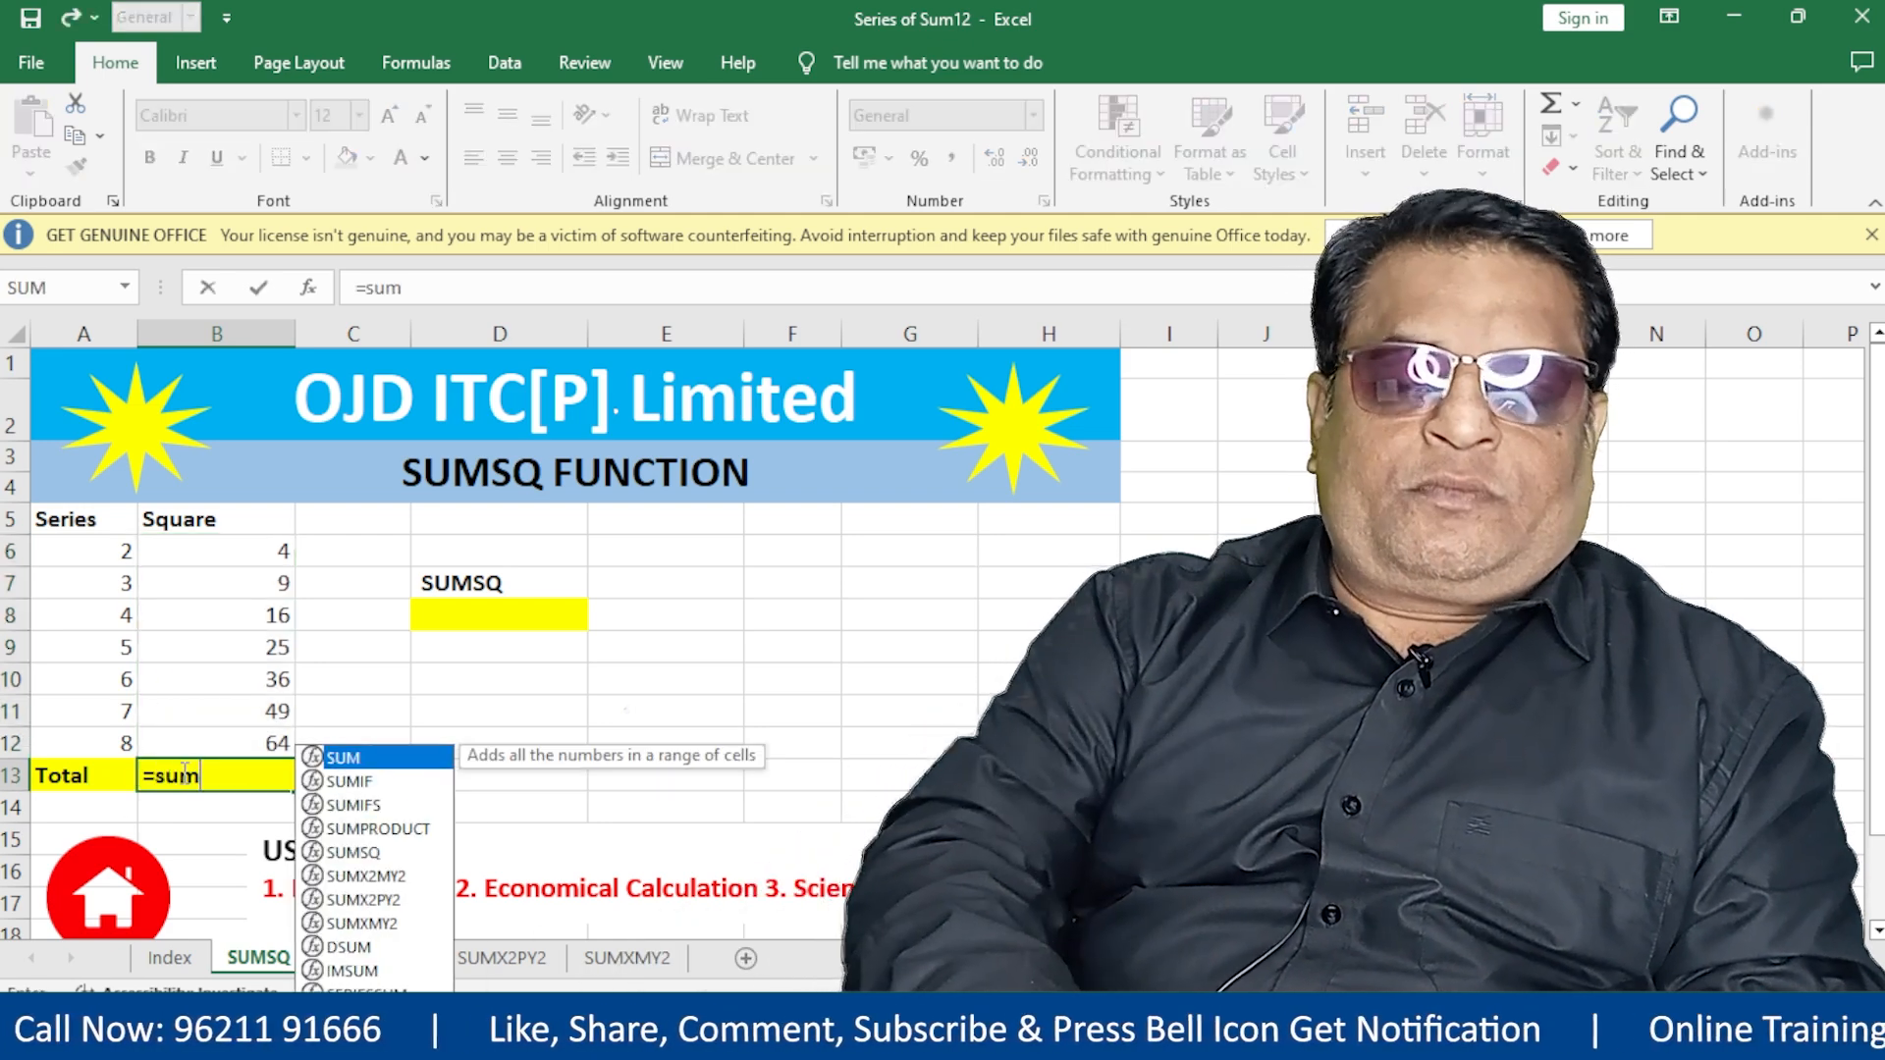
type("(")
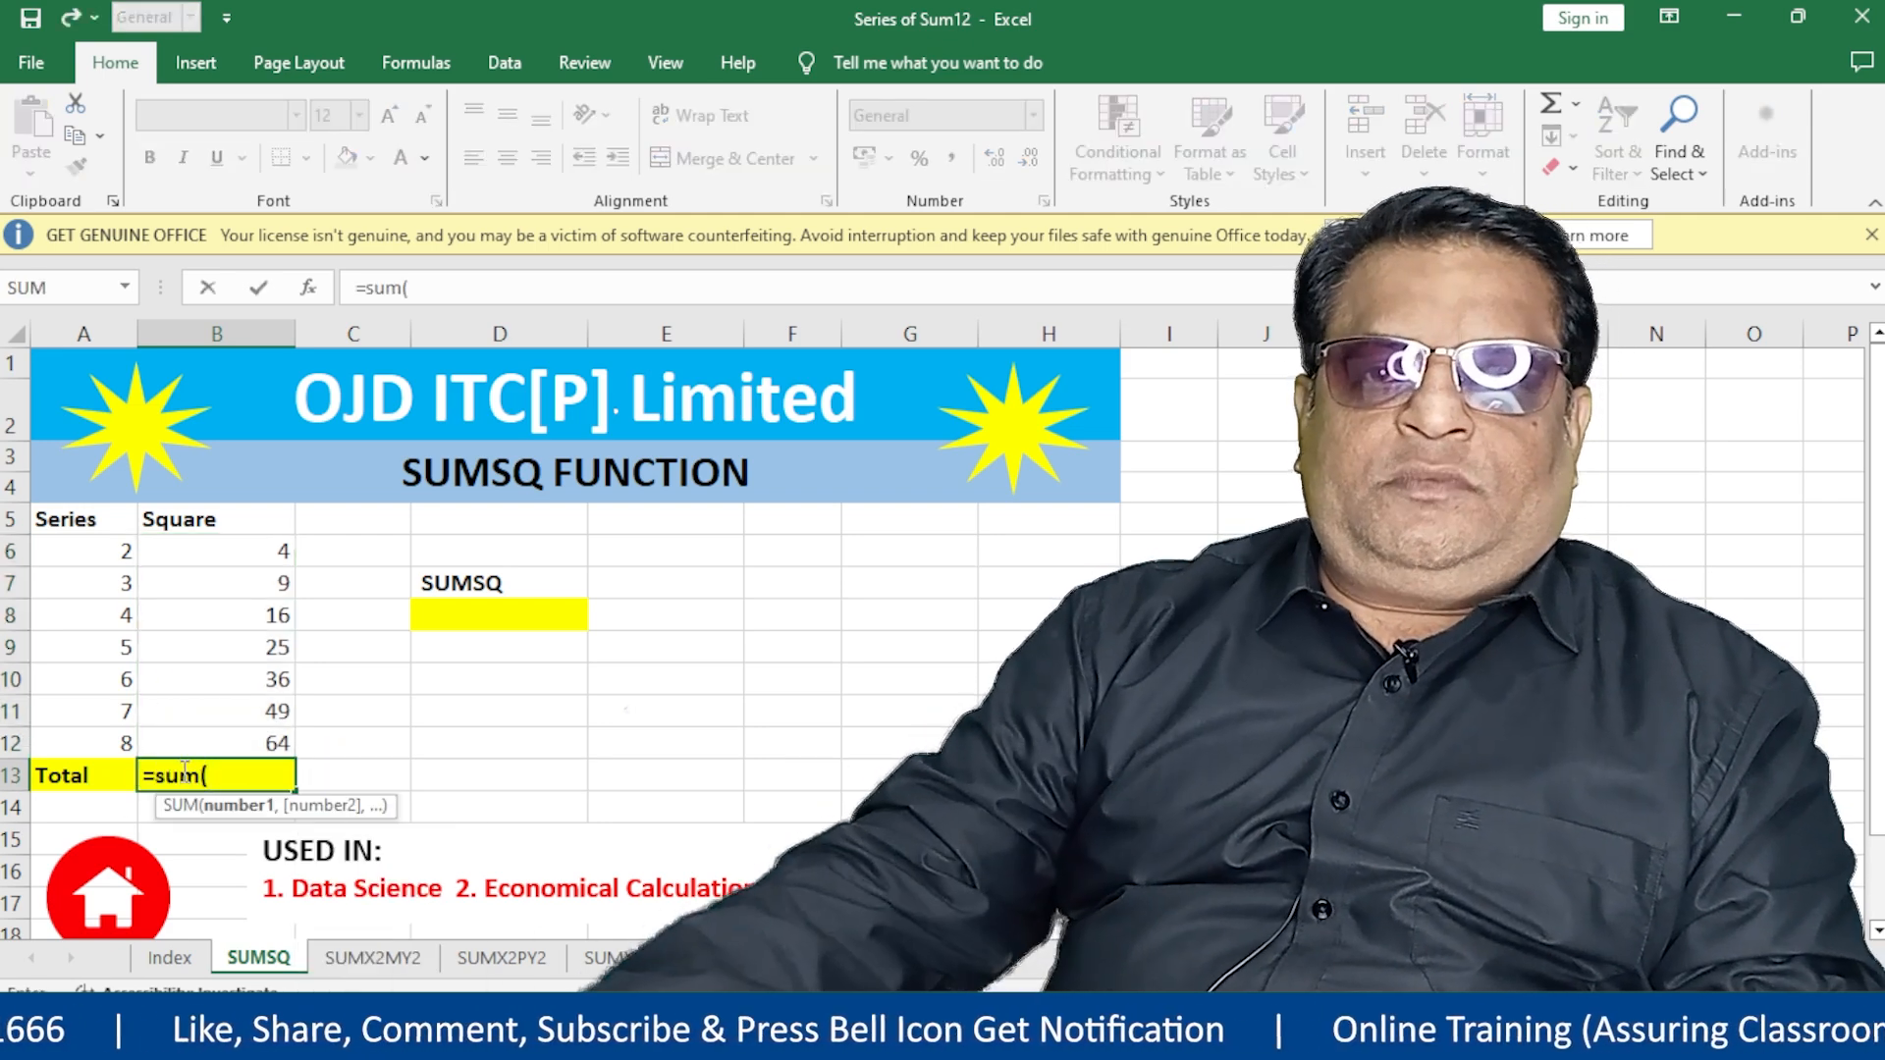
left_click_drag(206, 555, 214, 746)
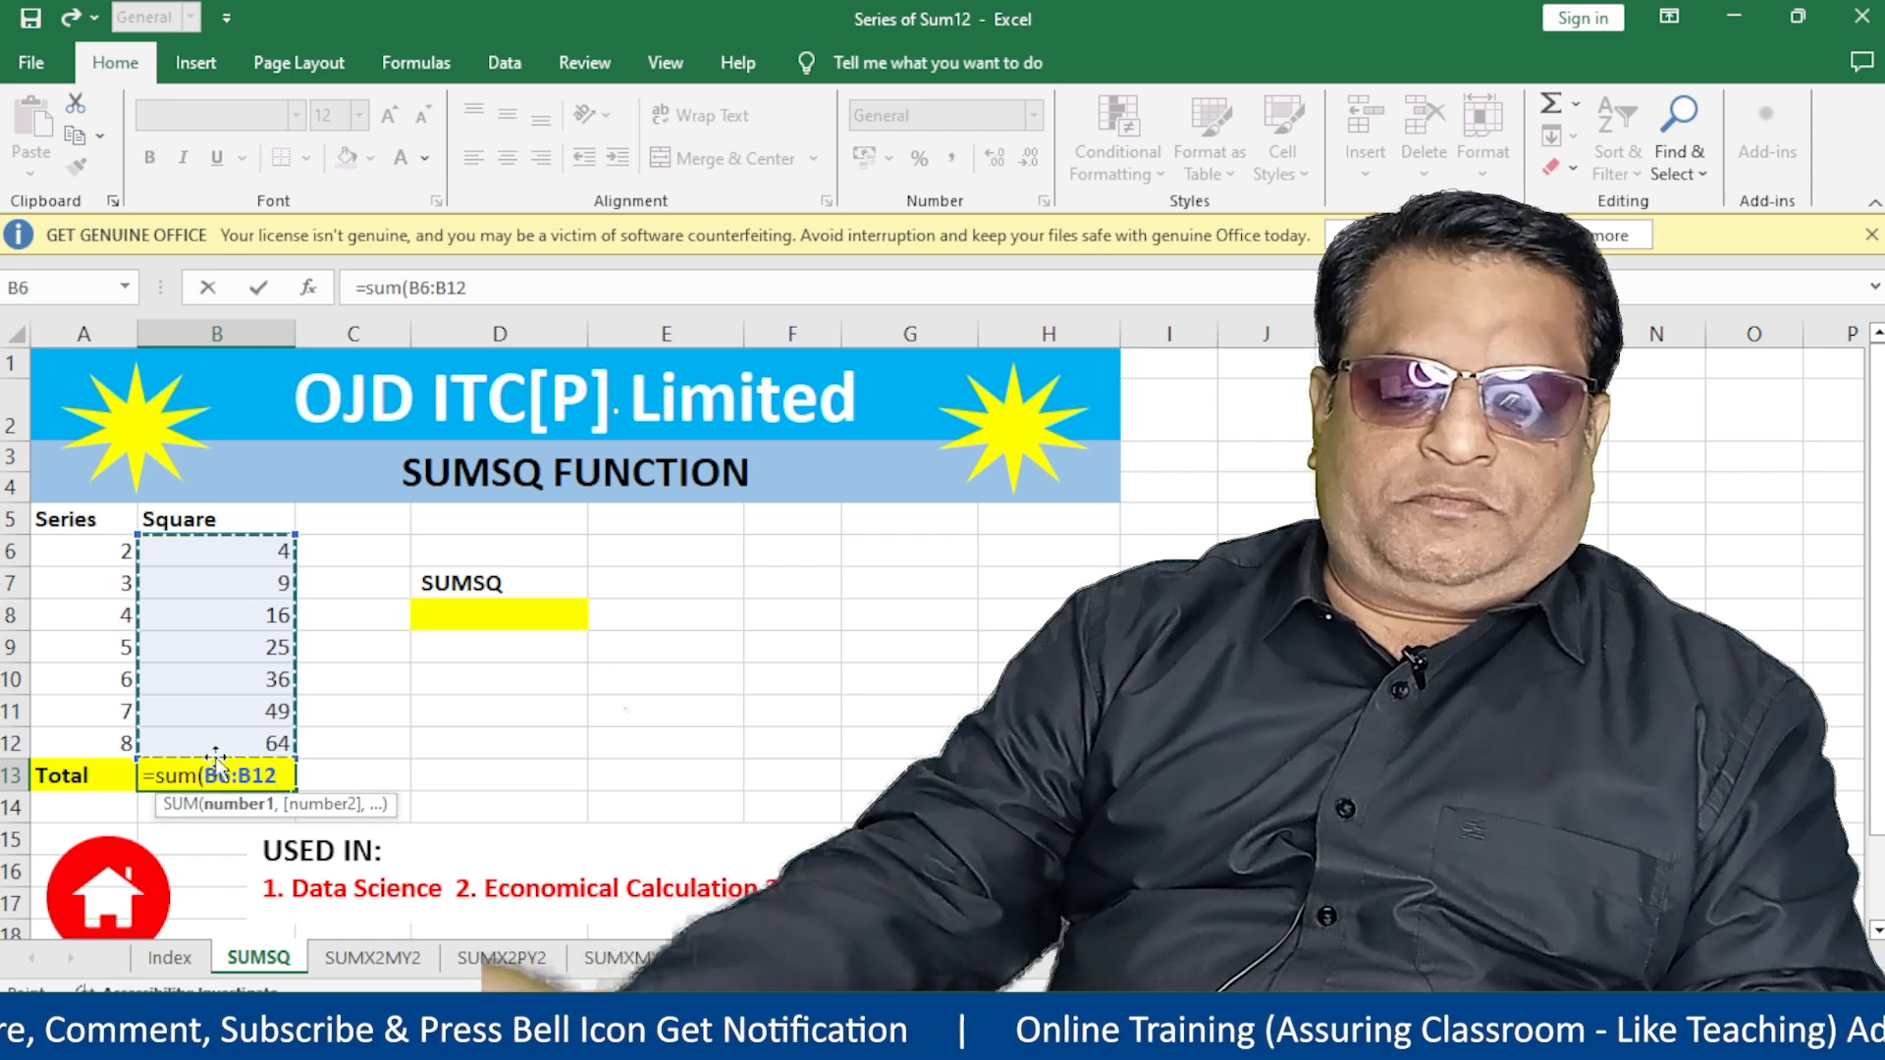
type(")")
key("Return")
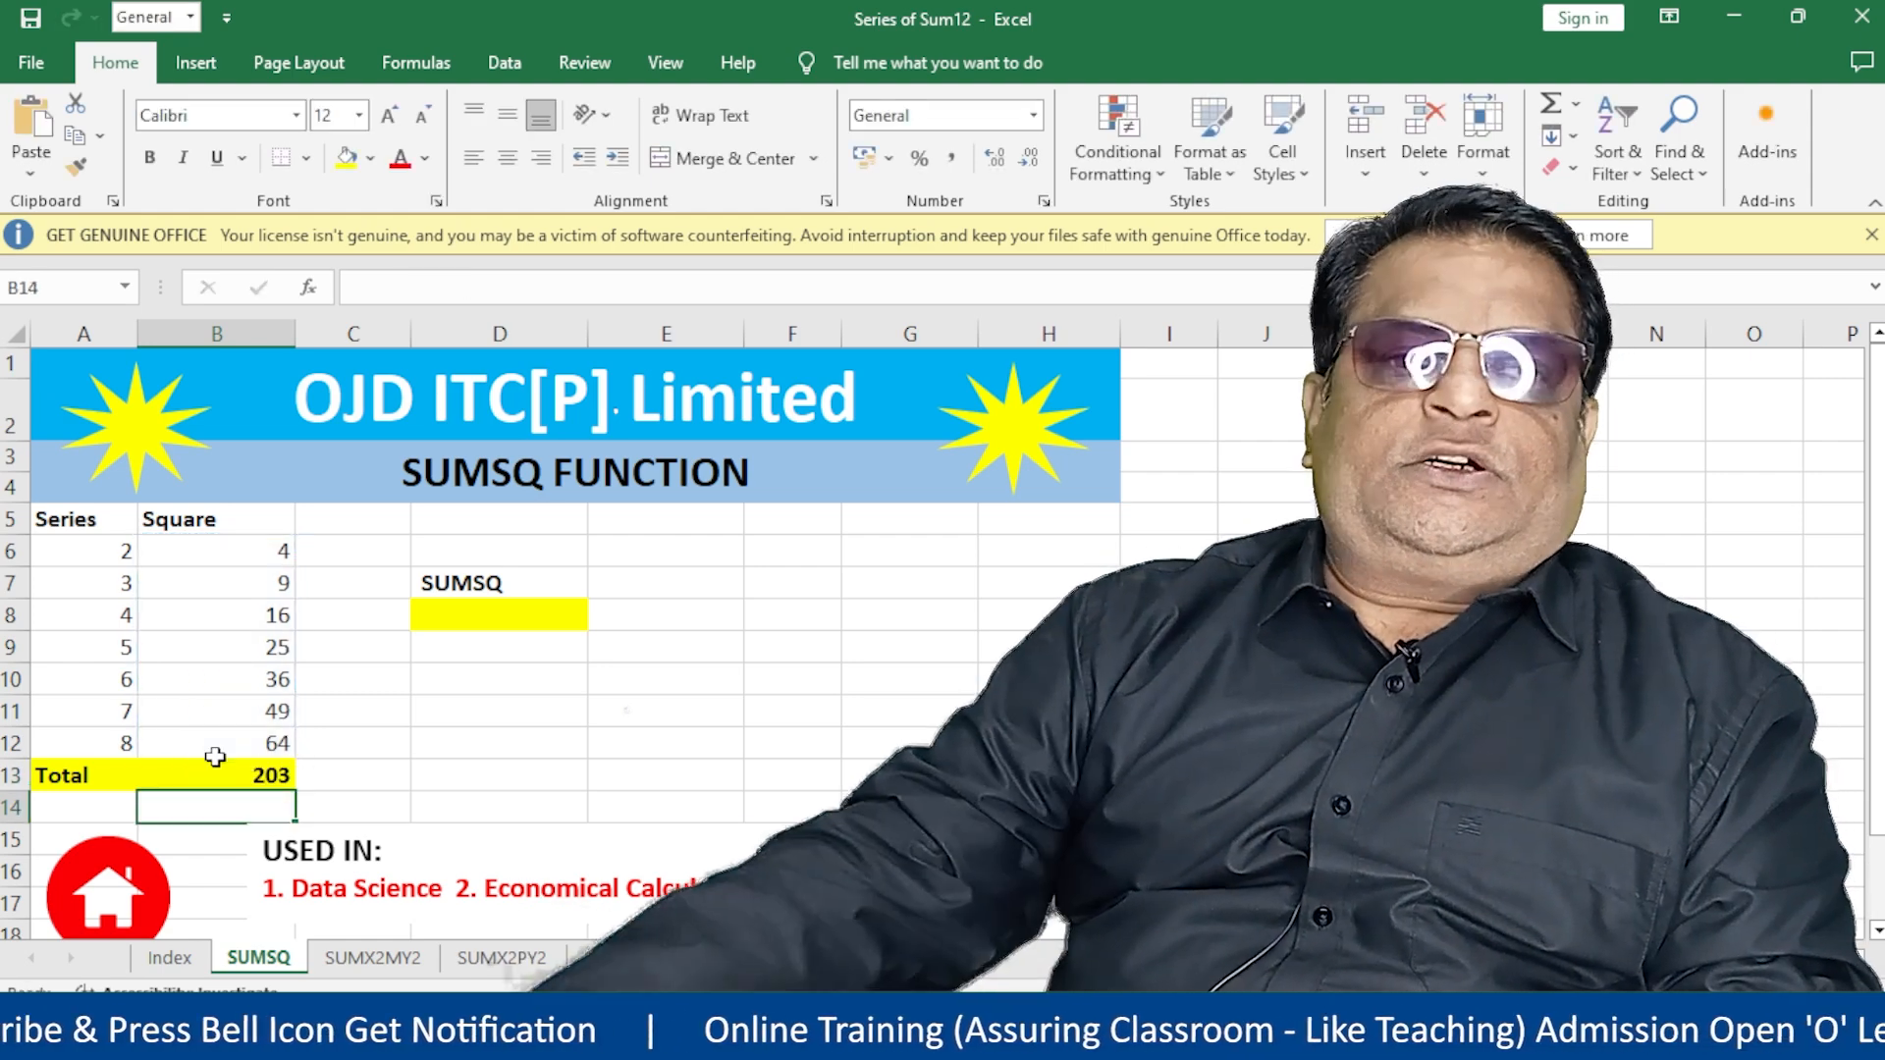
left_click(278, 778)
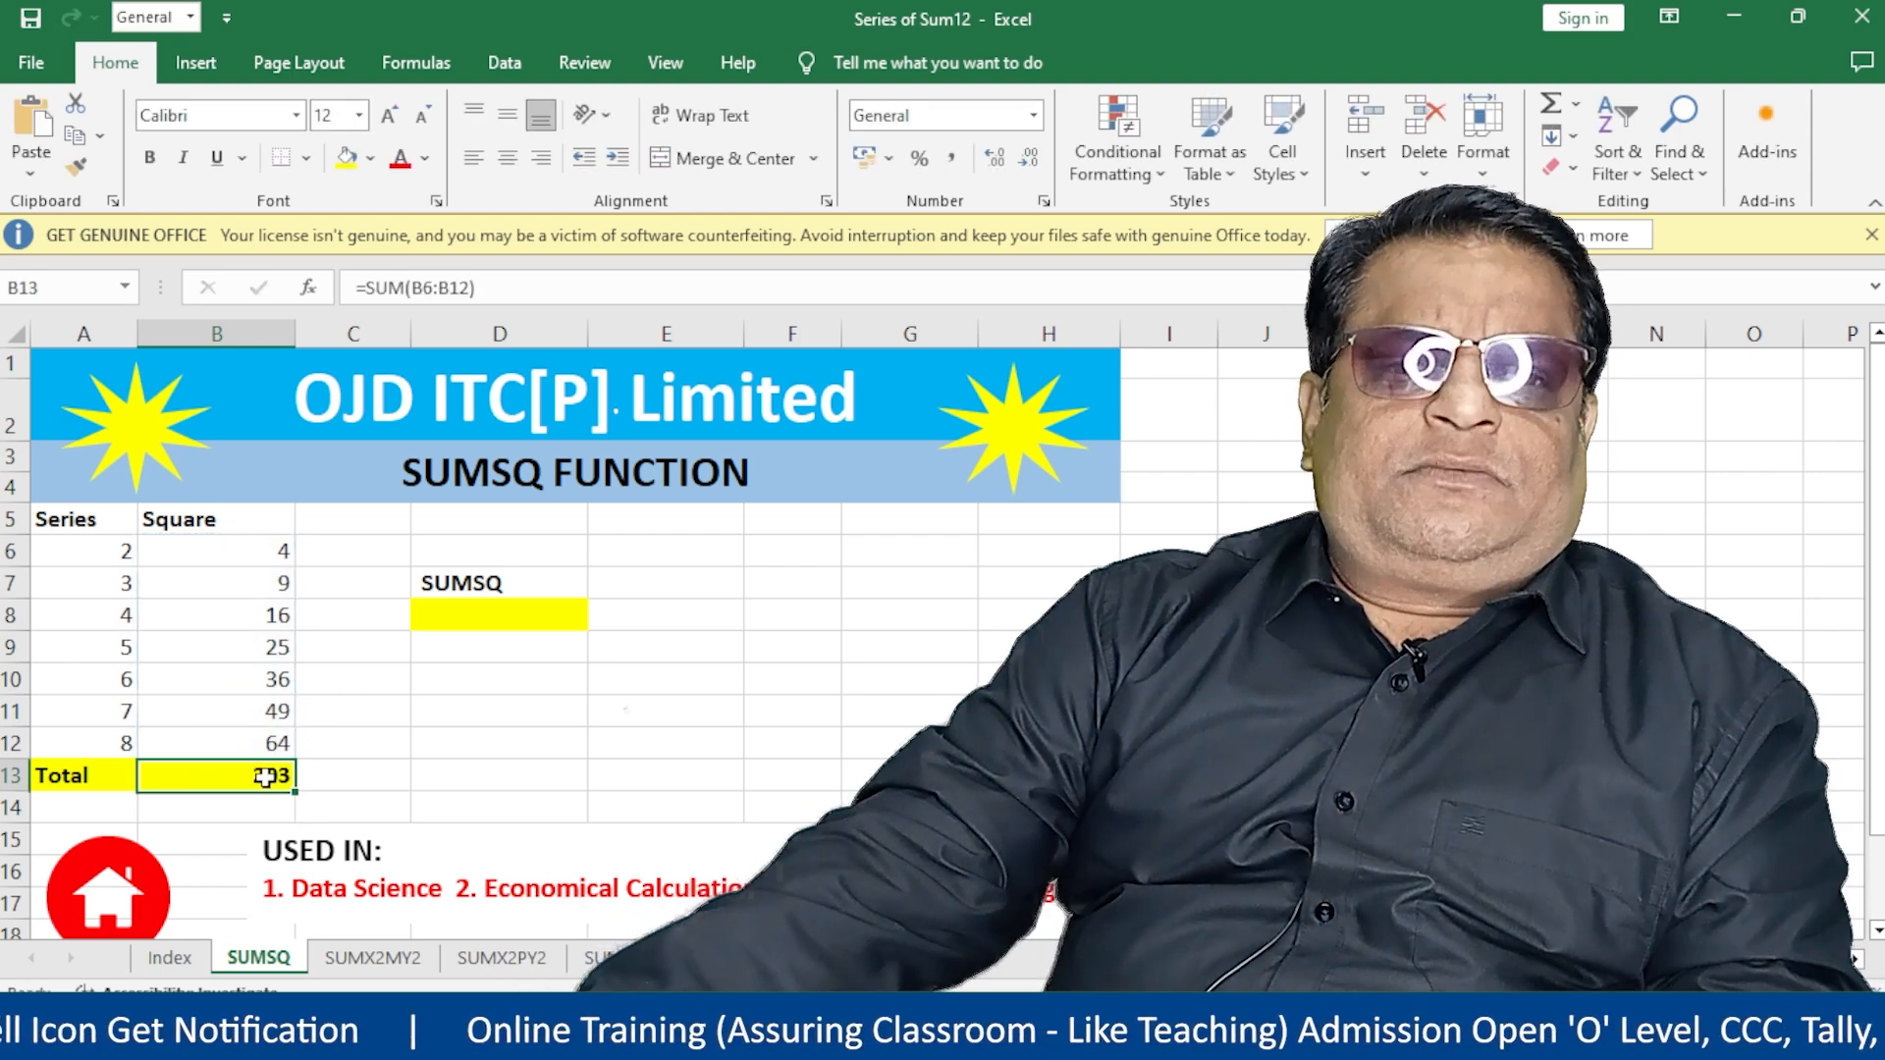
left_click(376, 785)
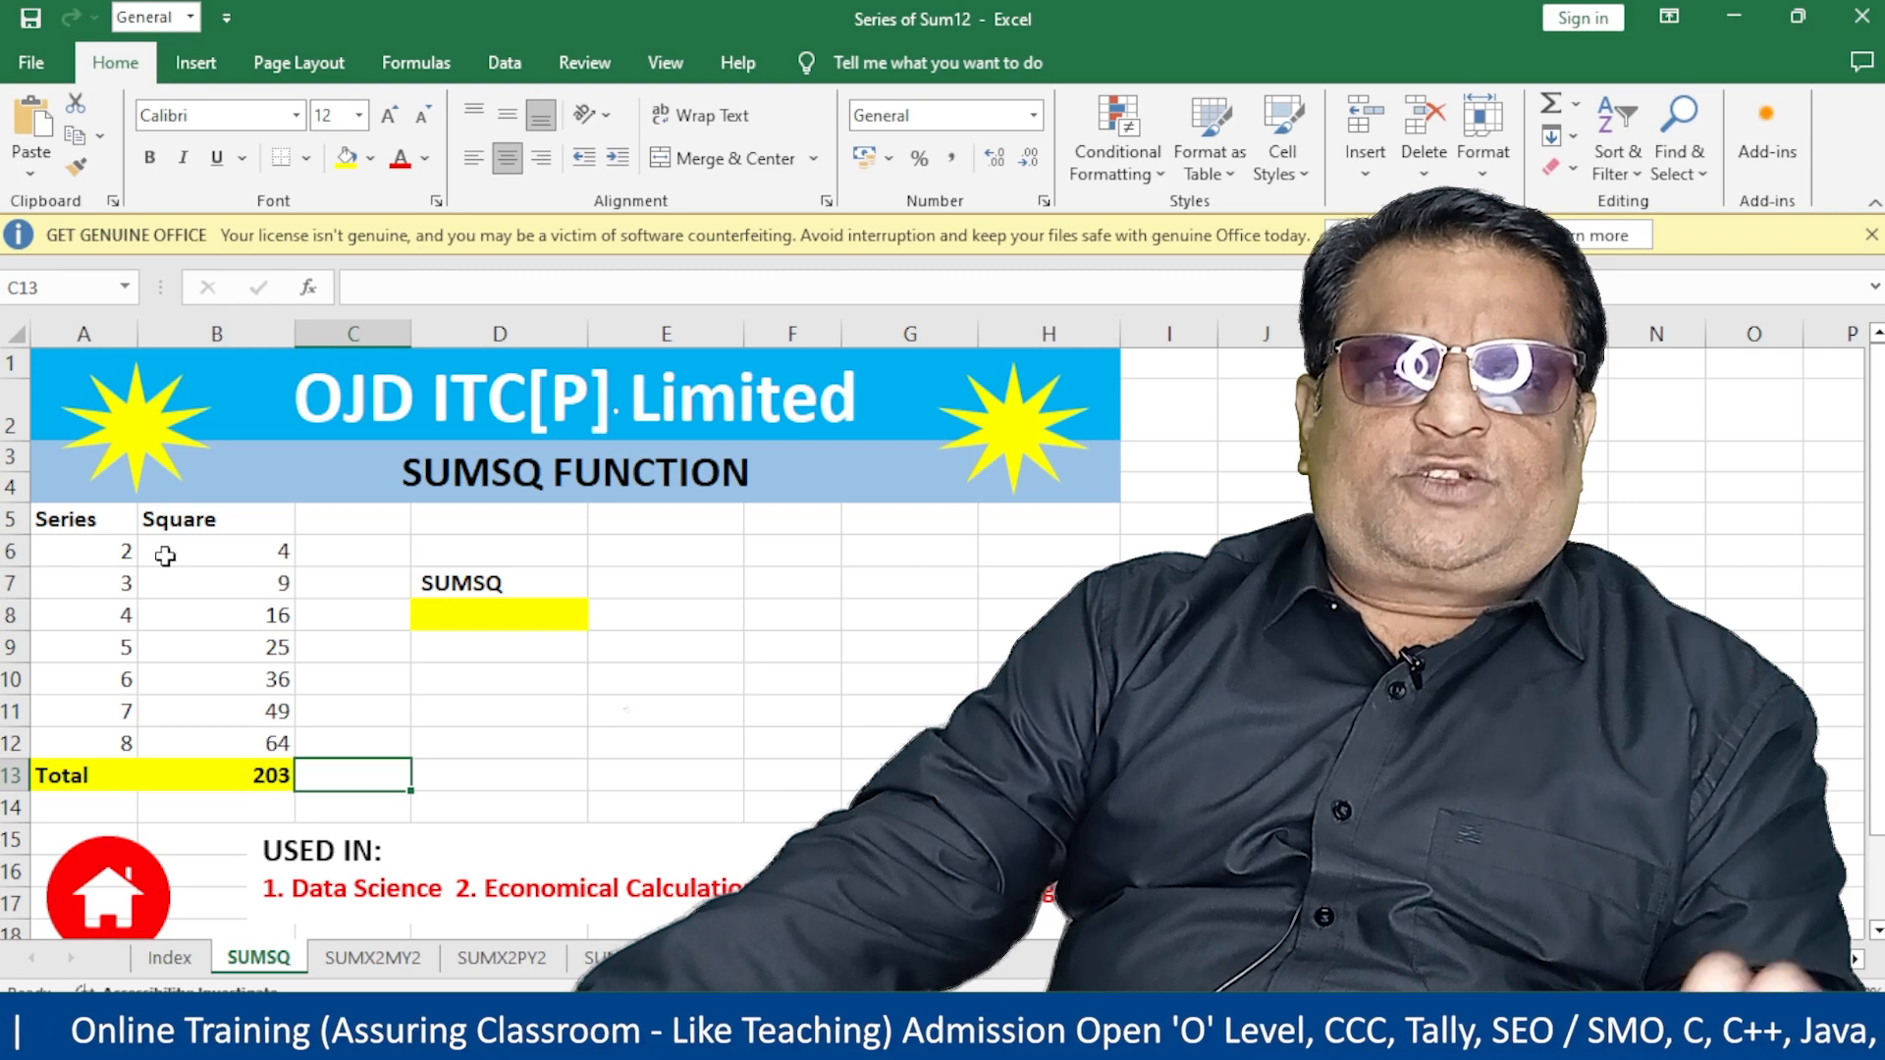
left_click(231, 550)
left_click_drag(232, 550, 236, 773)
Step: Enter =SUMSQ(A6:A12) in cell D8 to calculate the sum of squares directly from the series
left_click(527, 611)
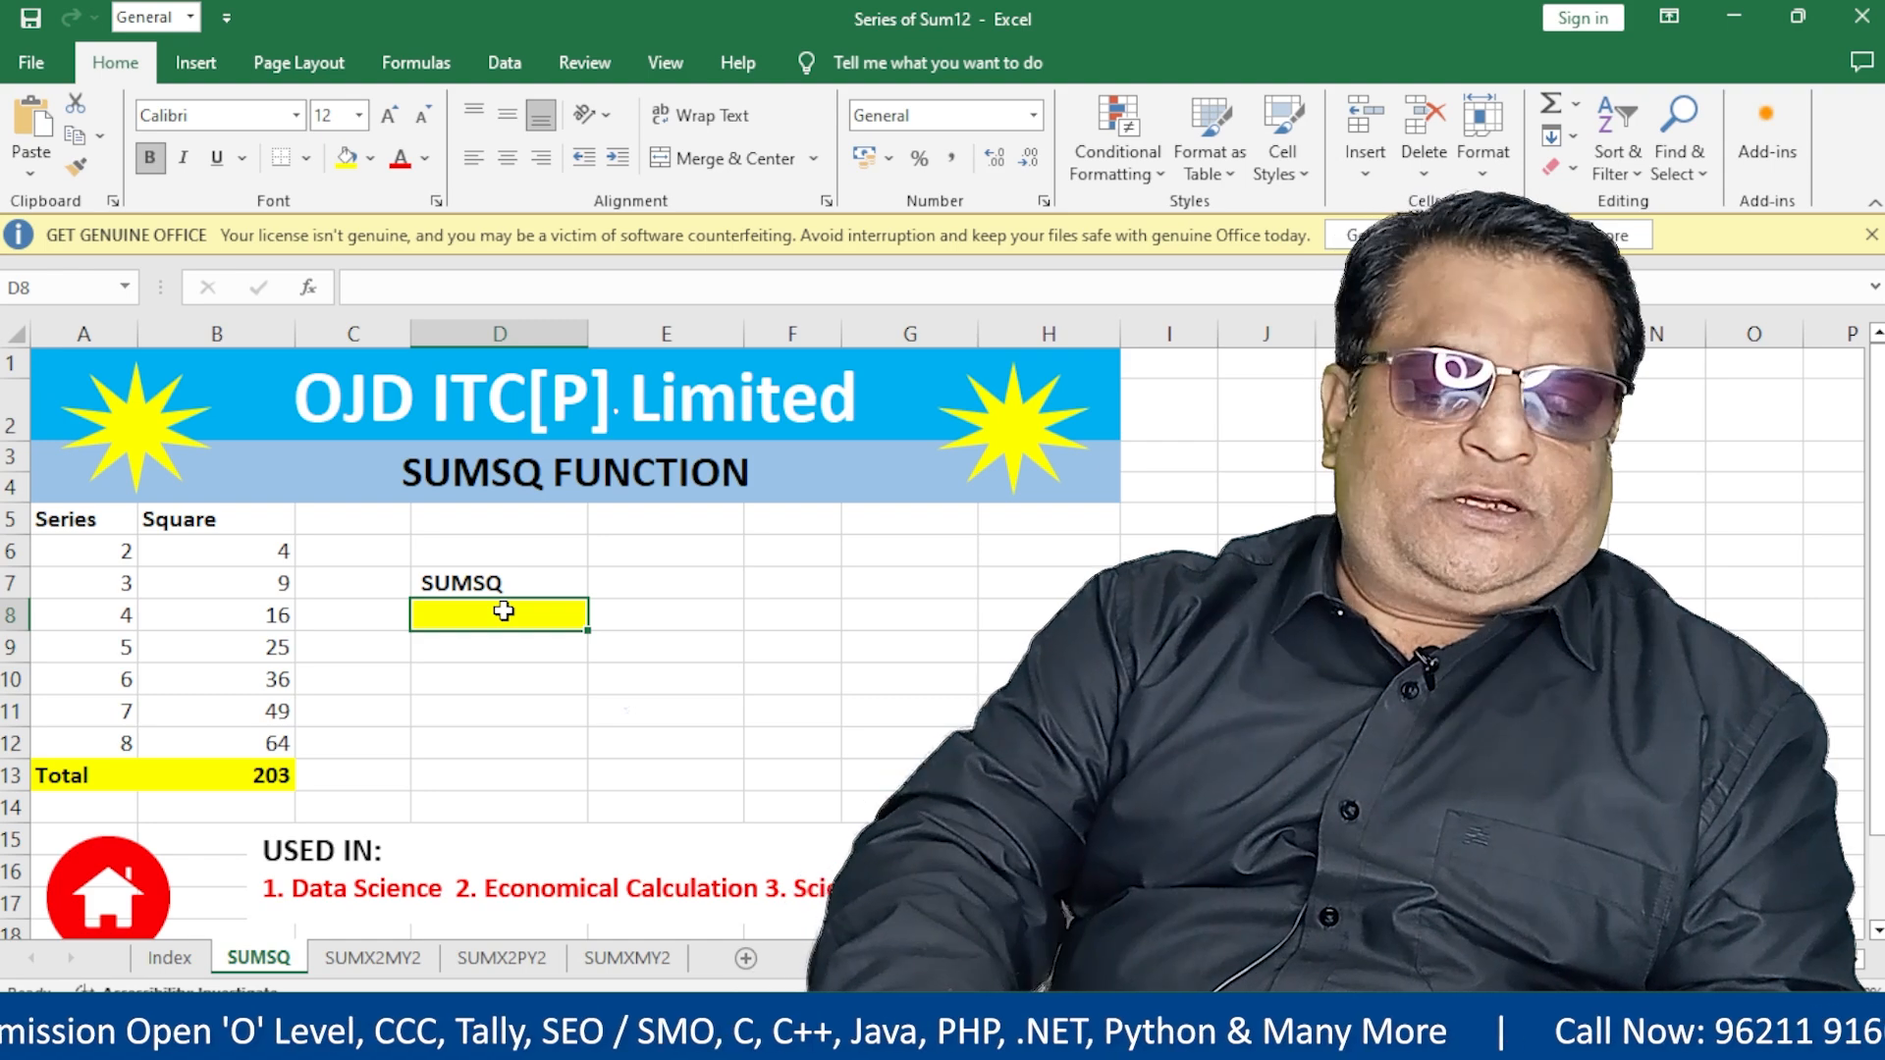
type("=sumsq")
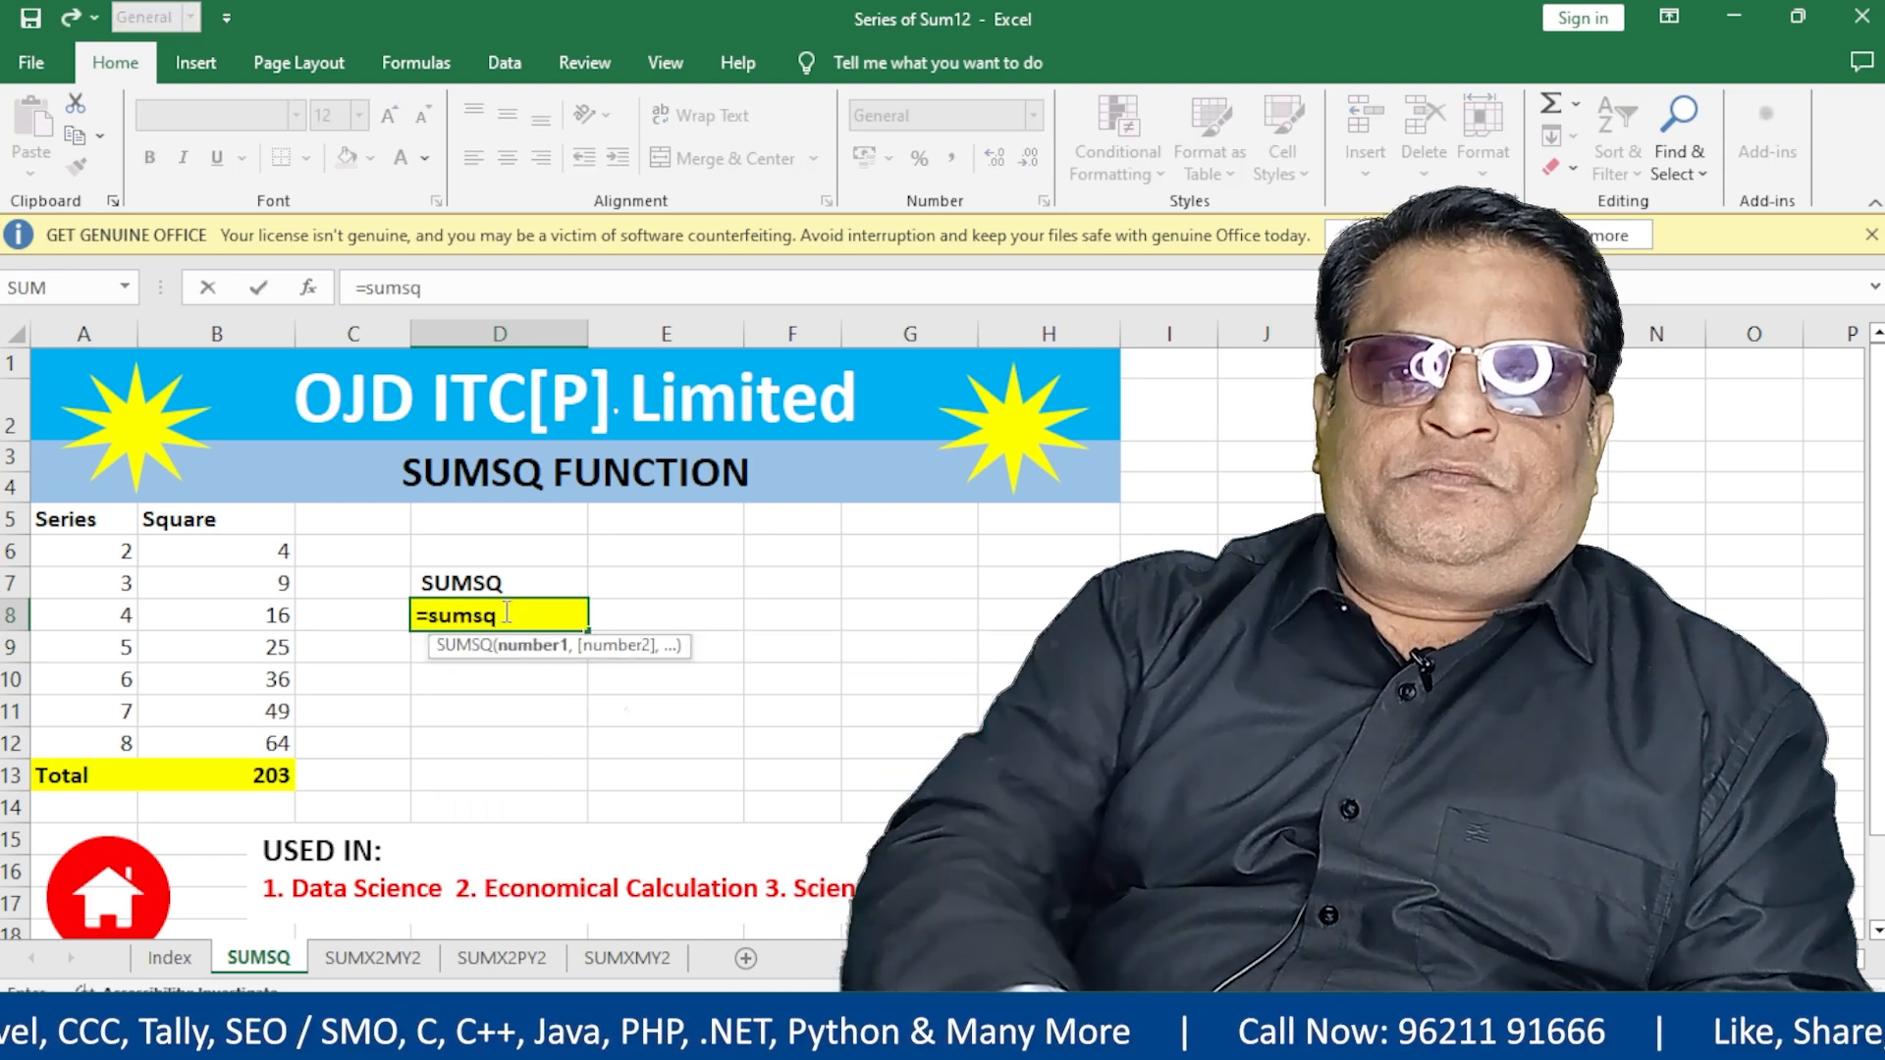
type("(")
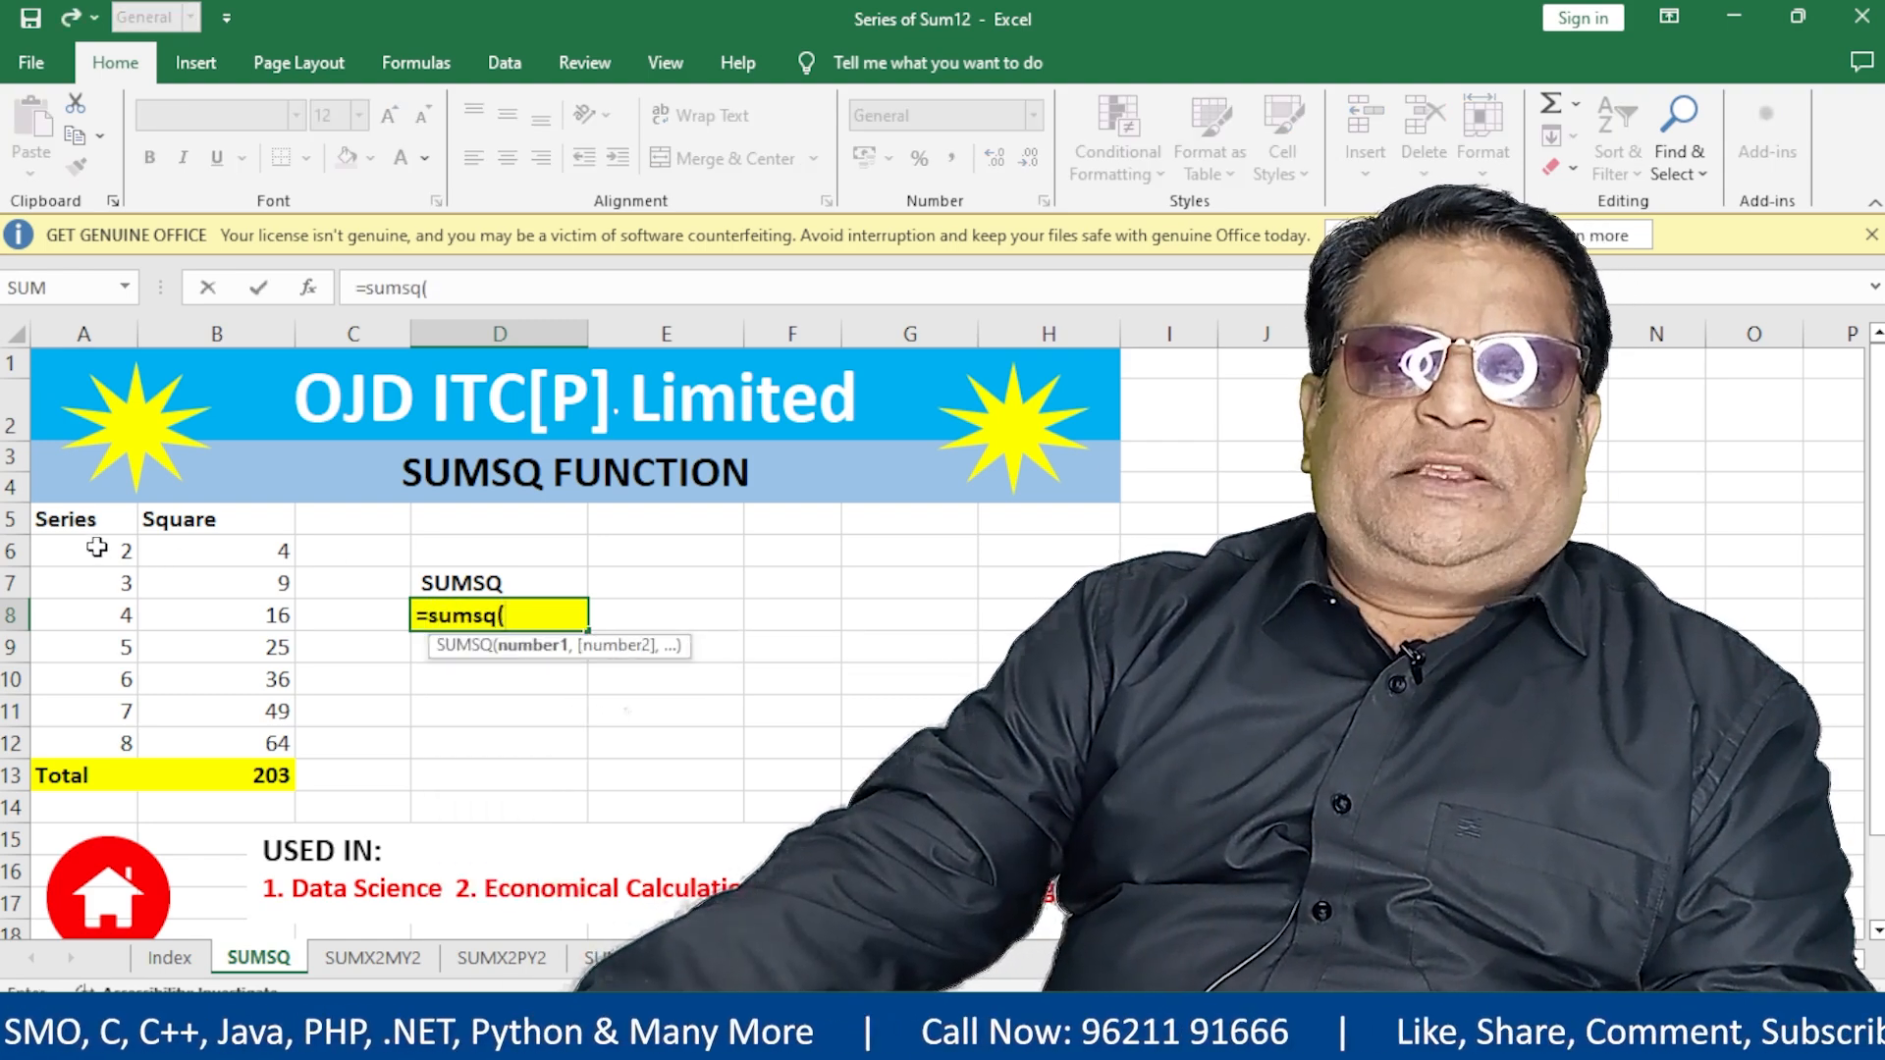
left_click_drag(96, 547, 96, 743)
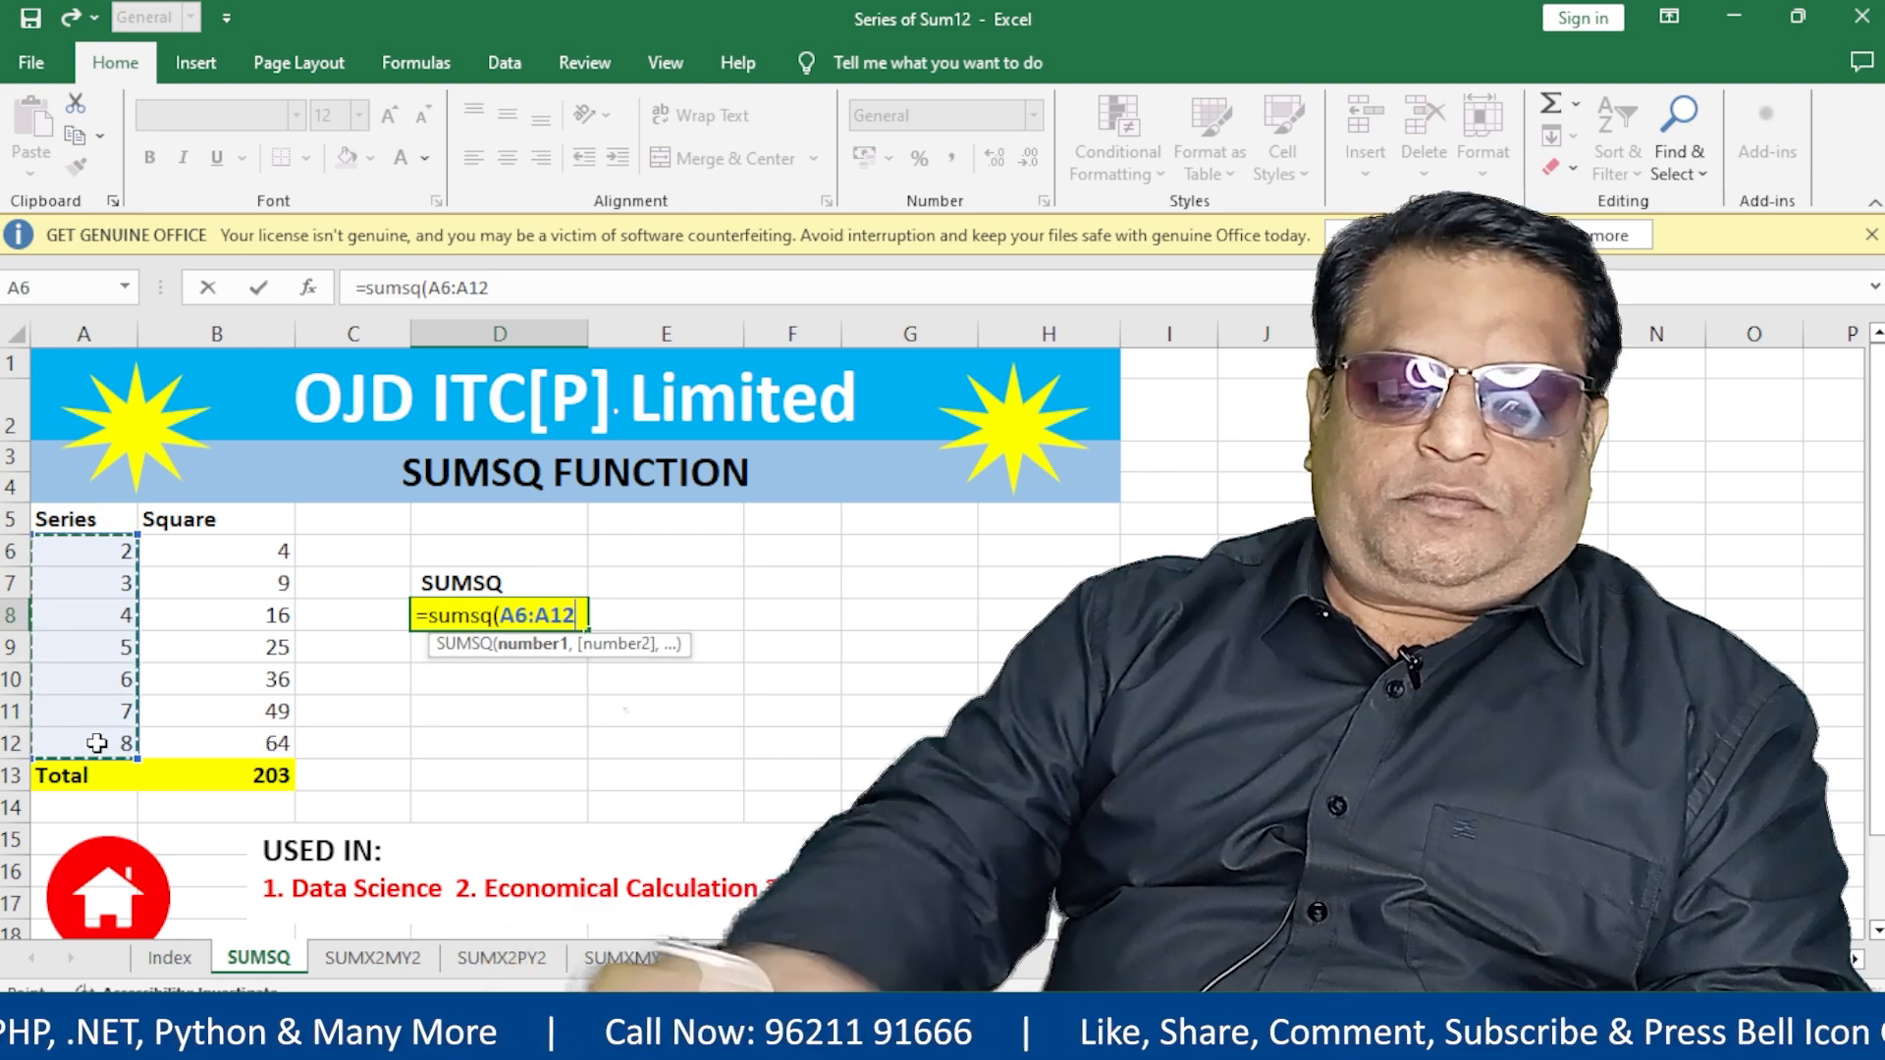
type(")")
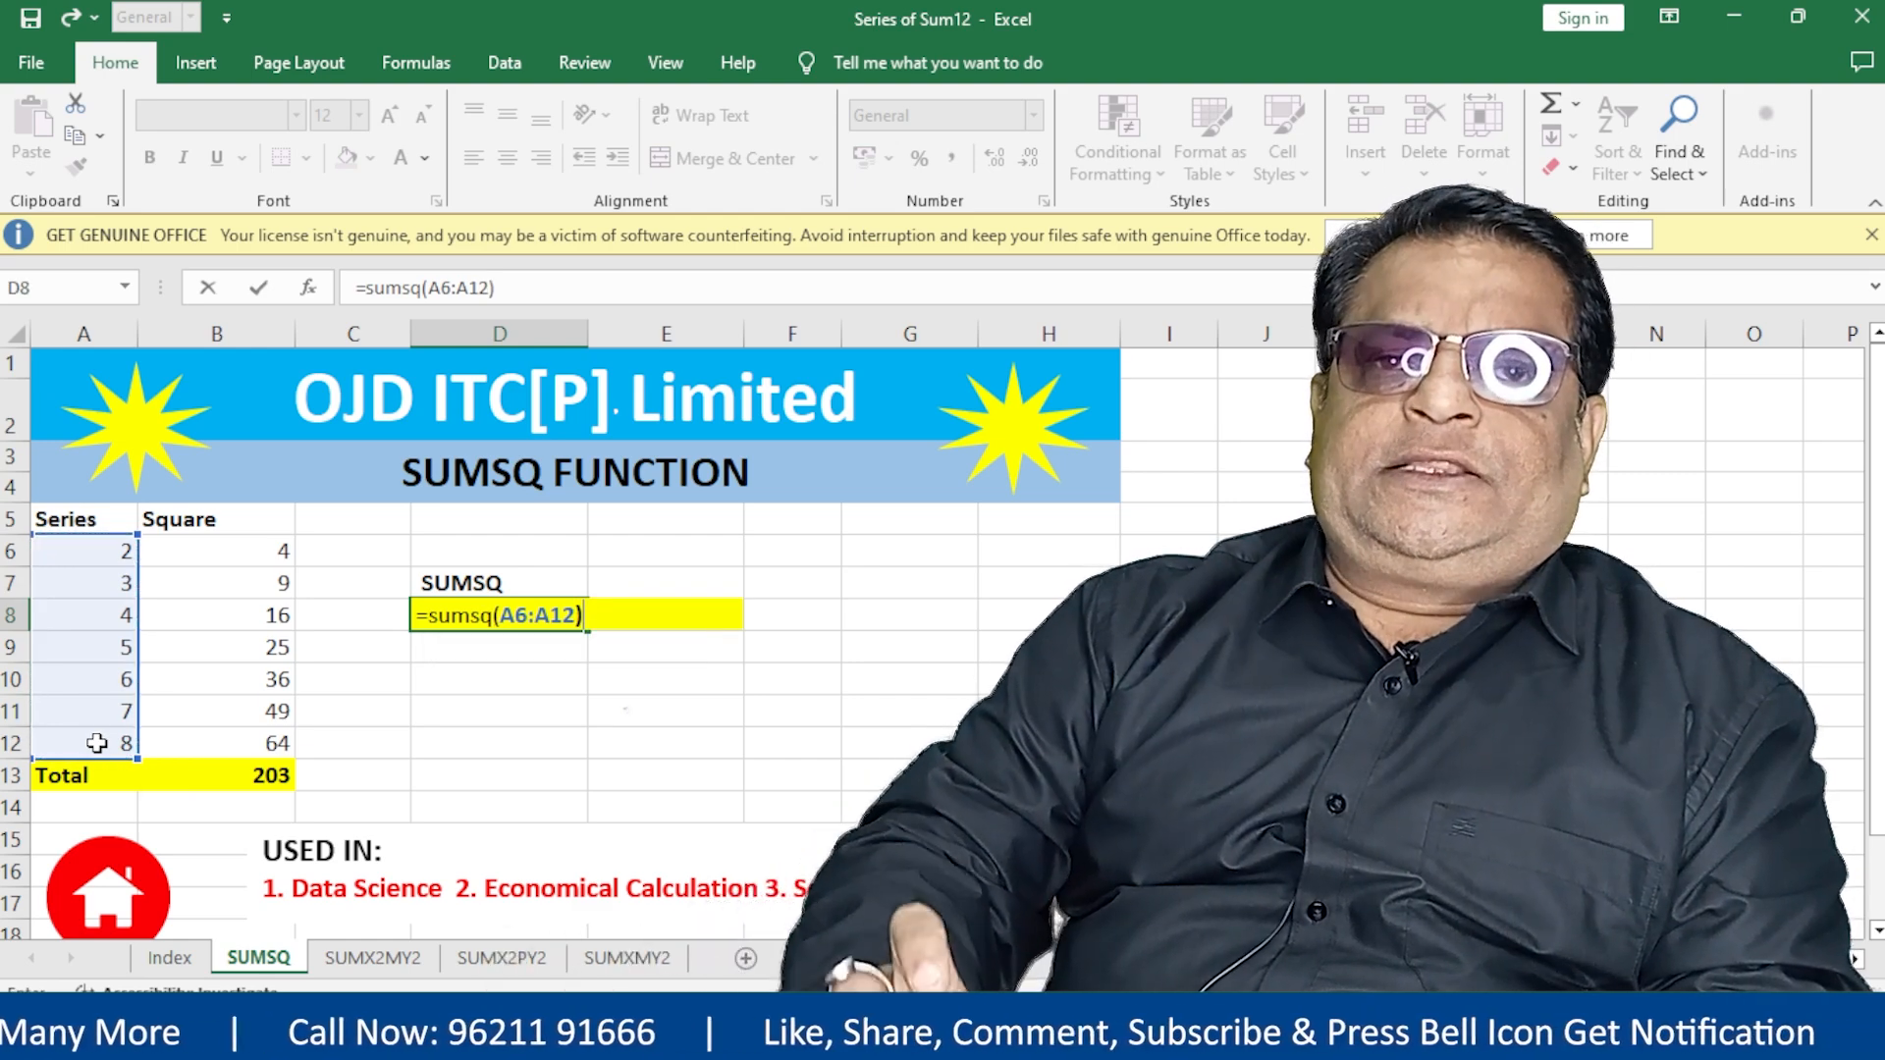
key("Return")
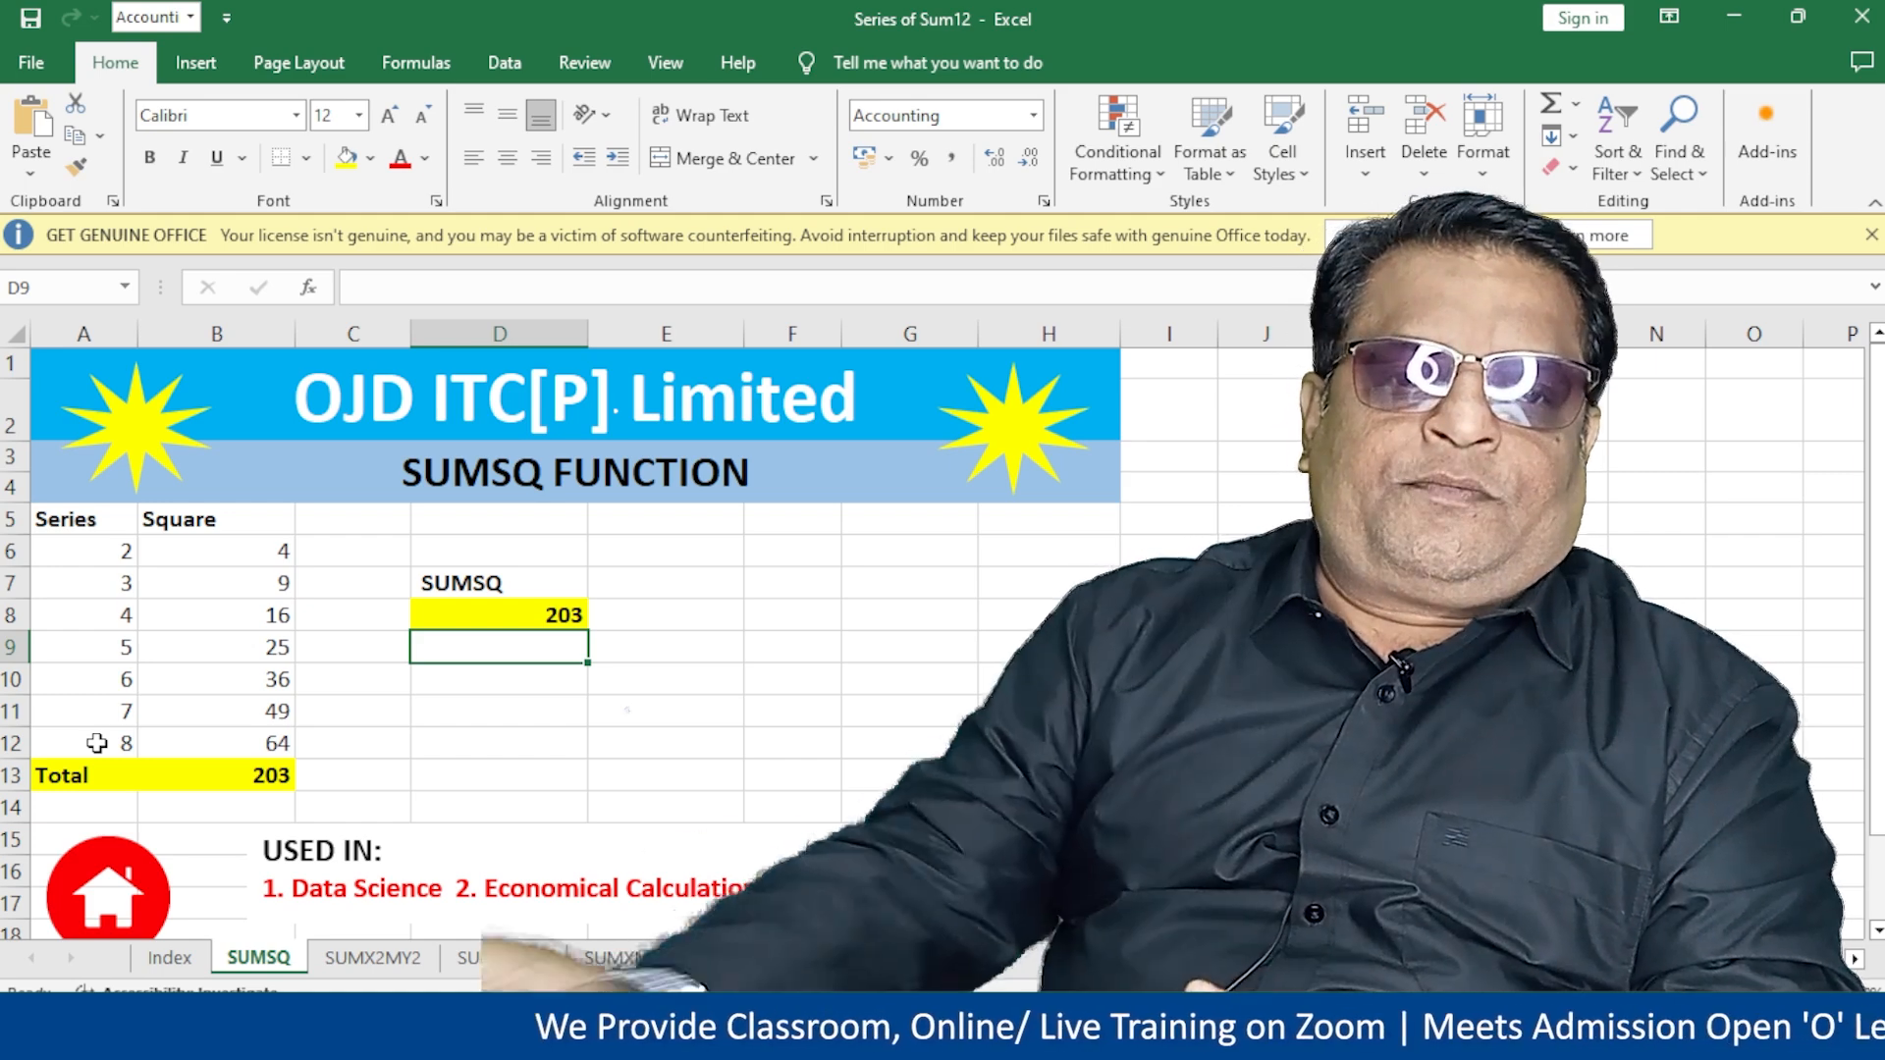
Step: Go to the SUMX2MY2 sheet and replace the Difference heading in E8 with SUMX2MY2
left_click(142, 901)
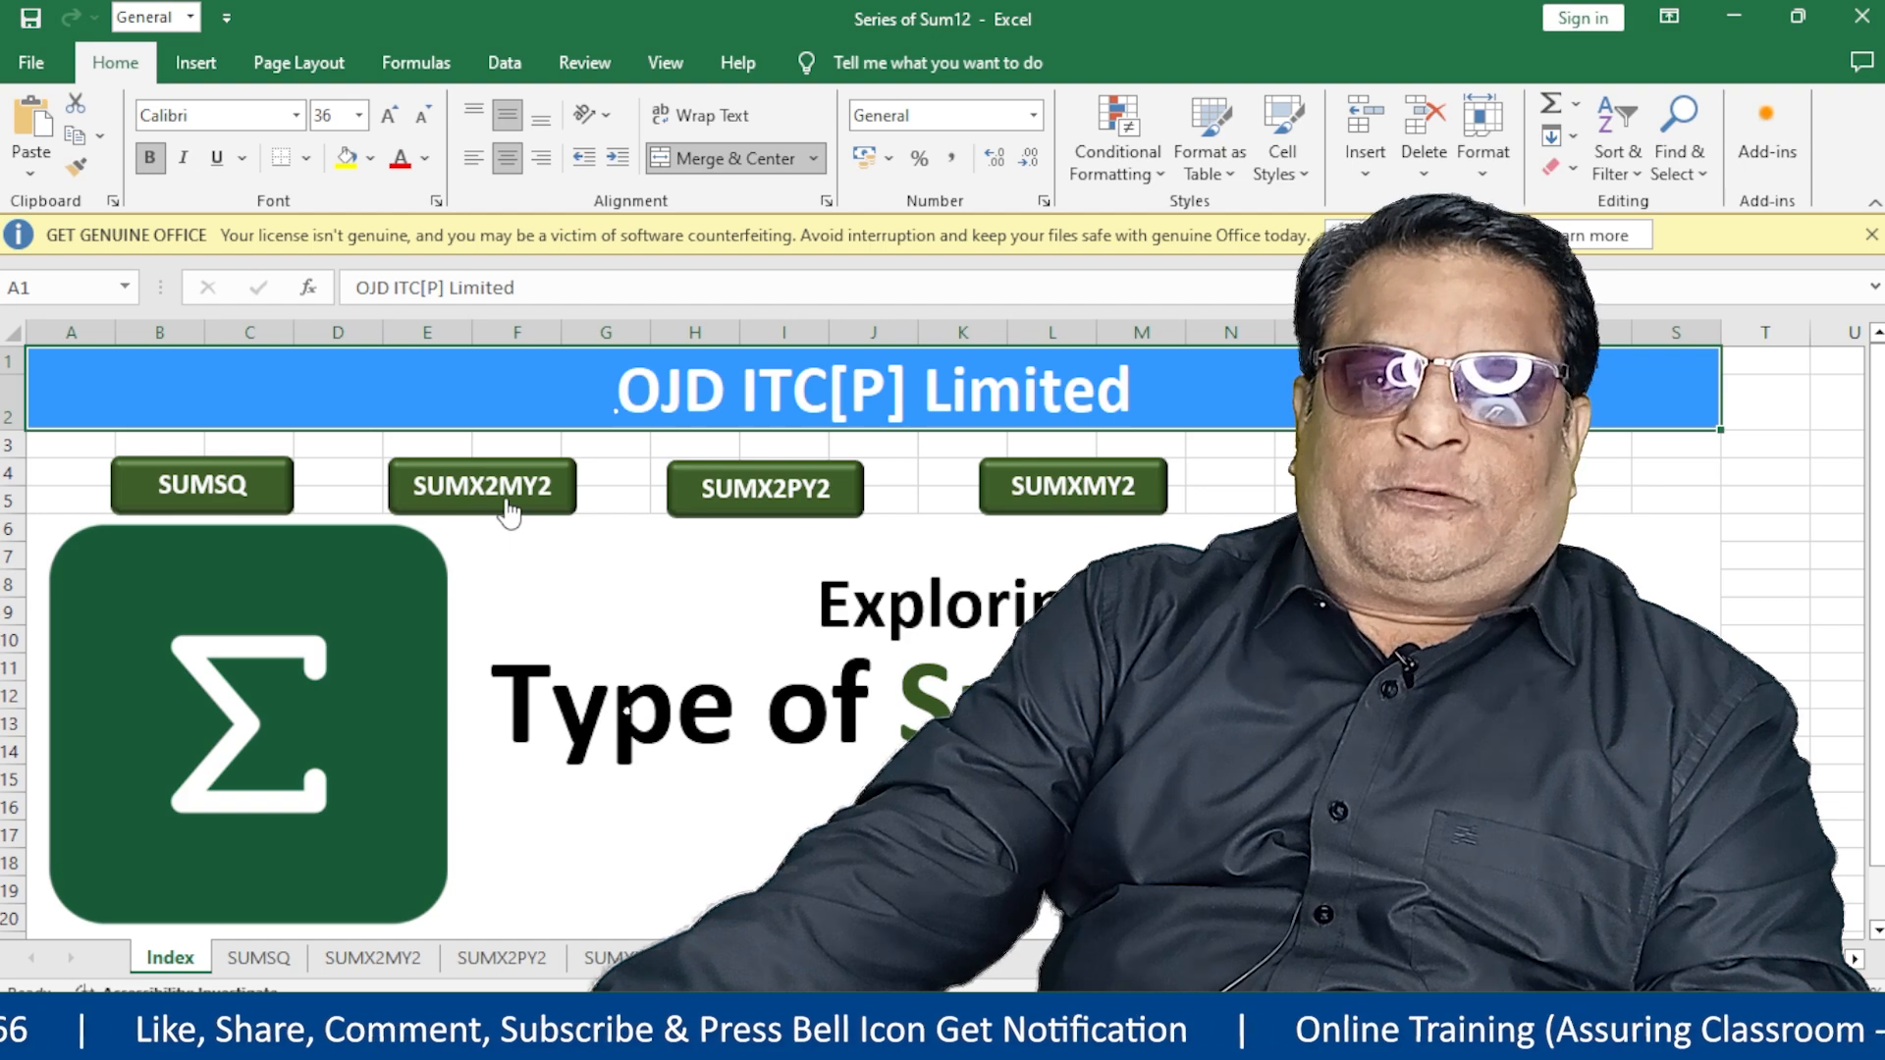
left_click(507, 510)
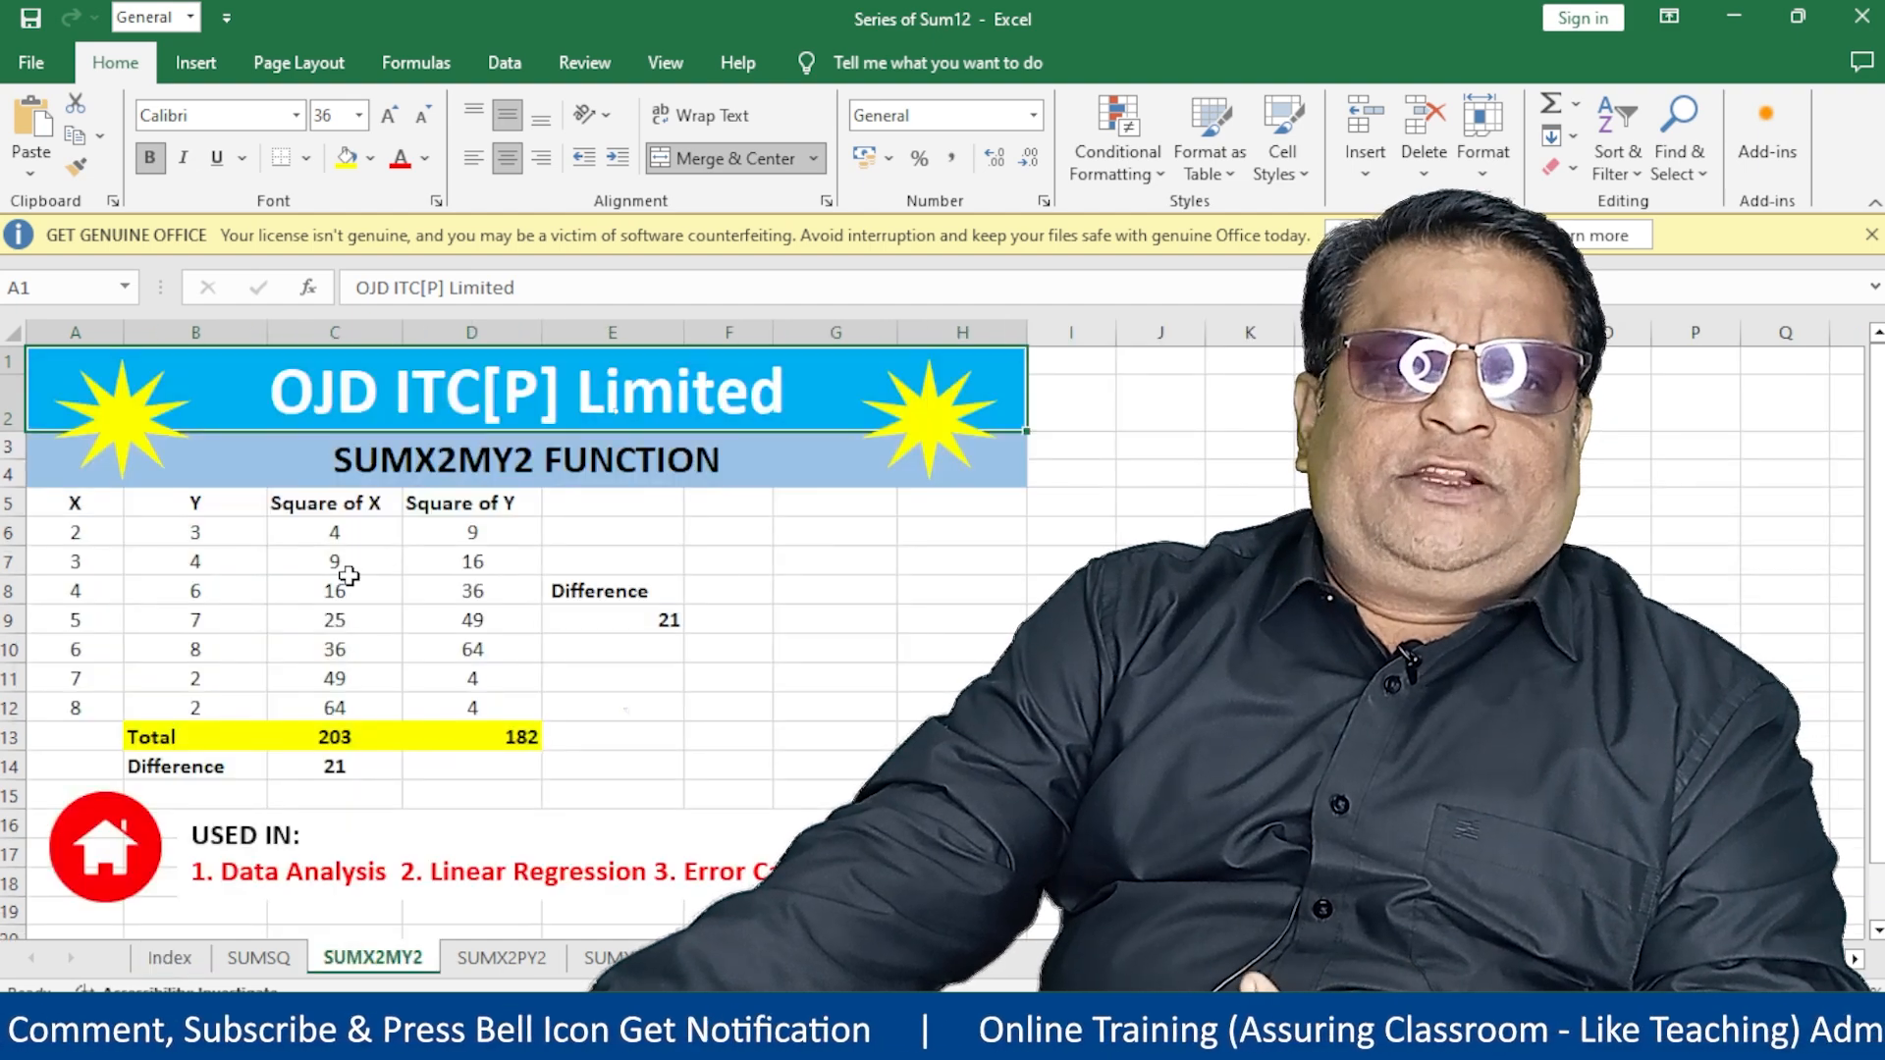
left_click(587, 593)
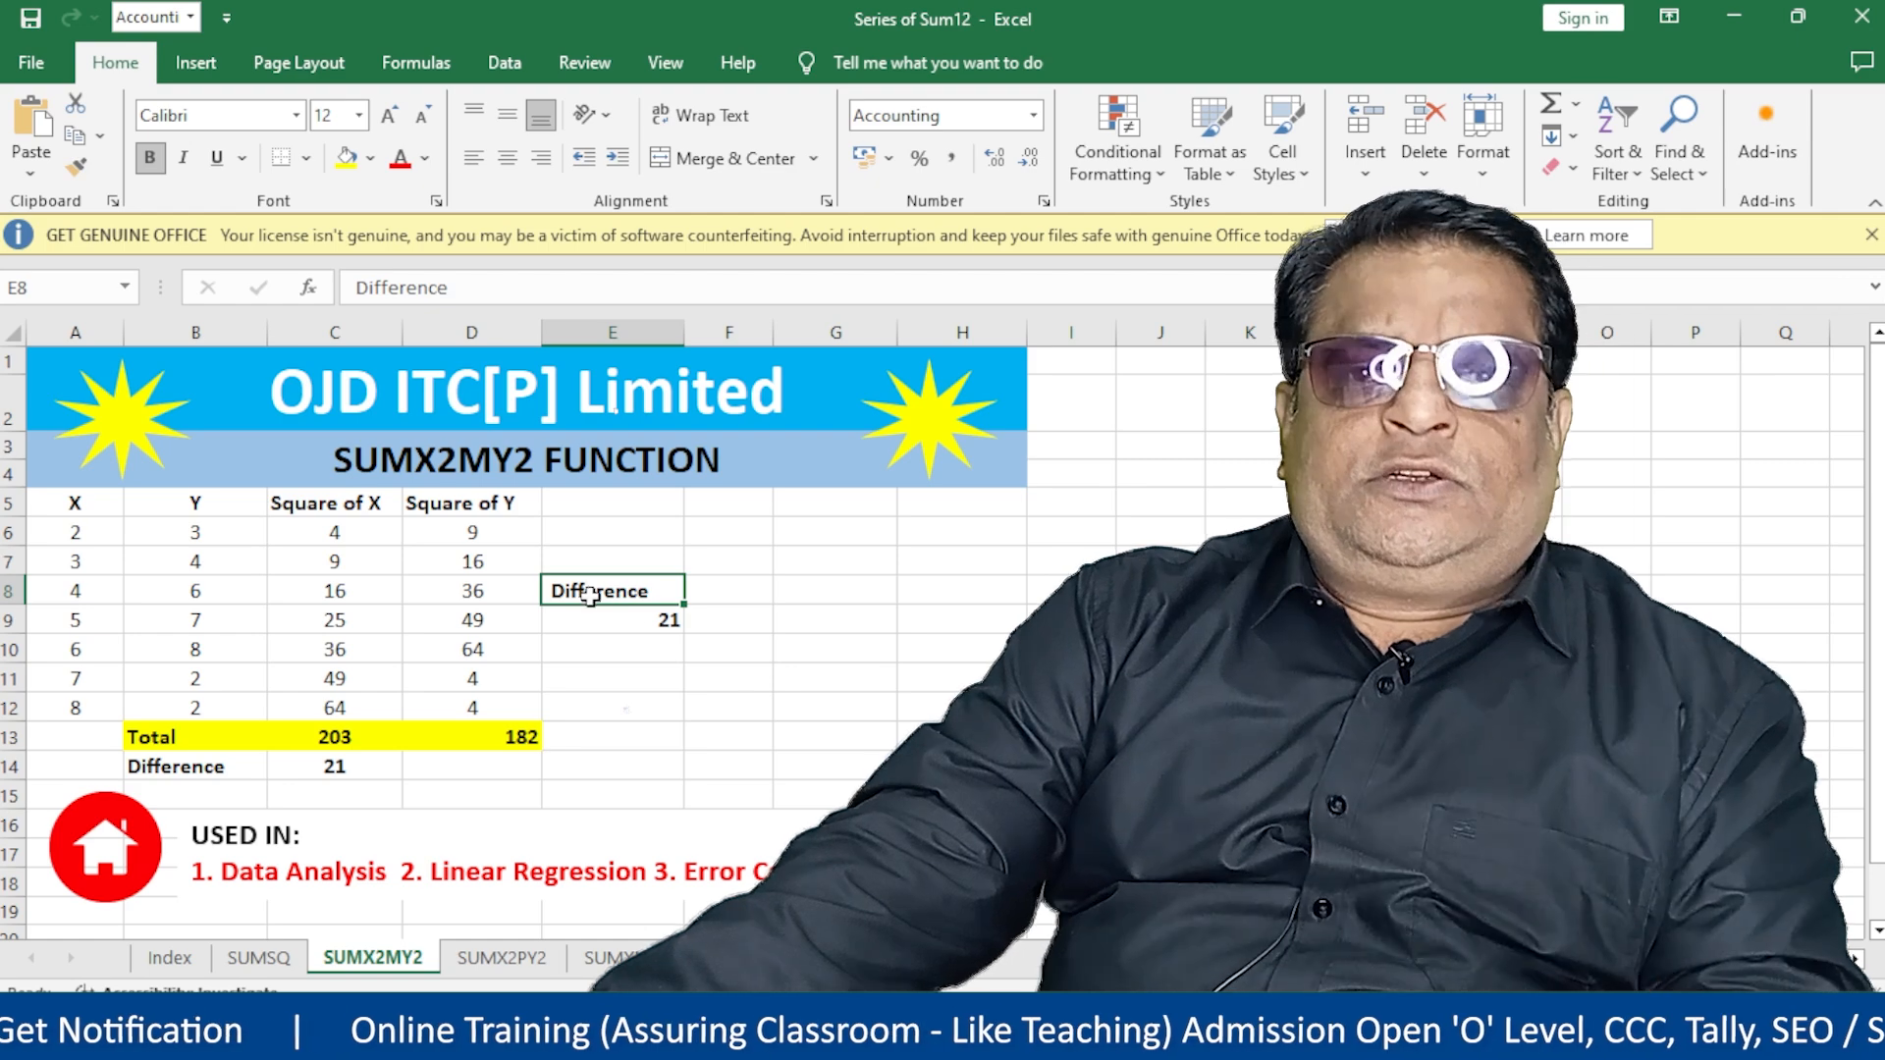
type("SUMX@")
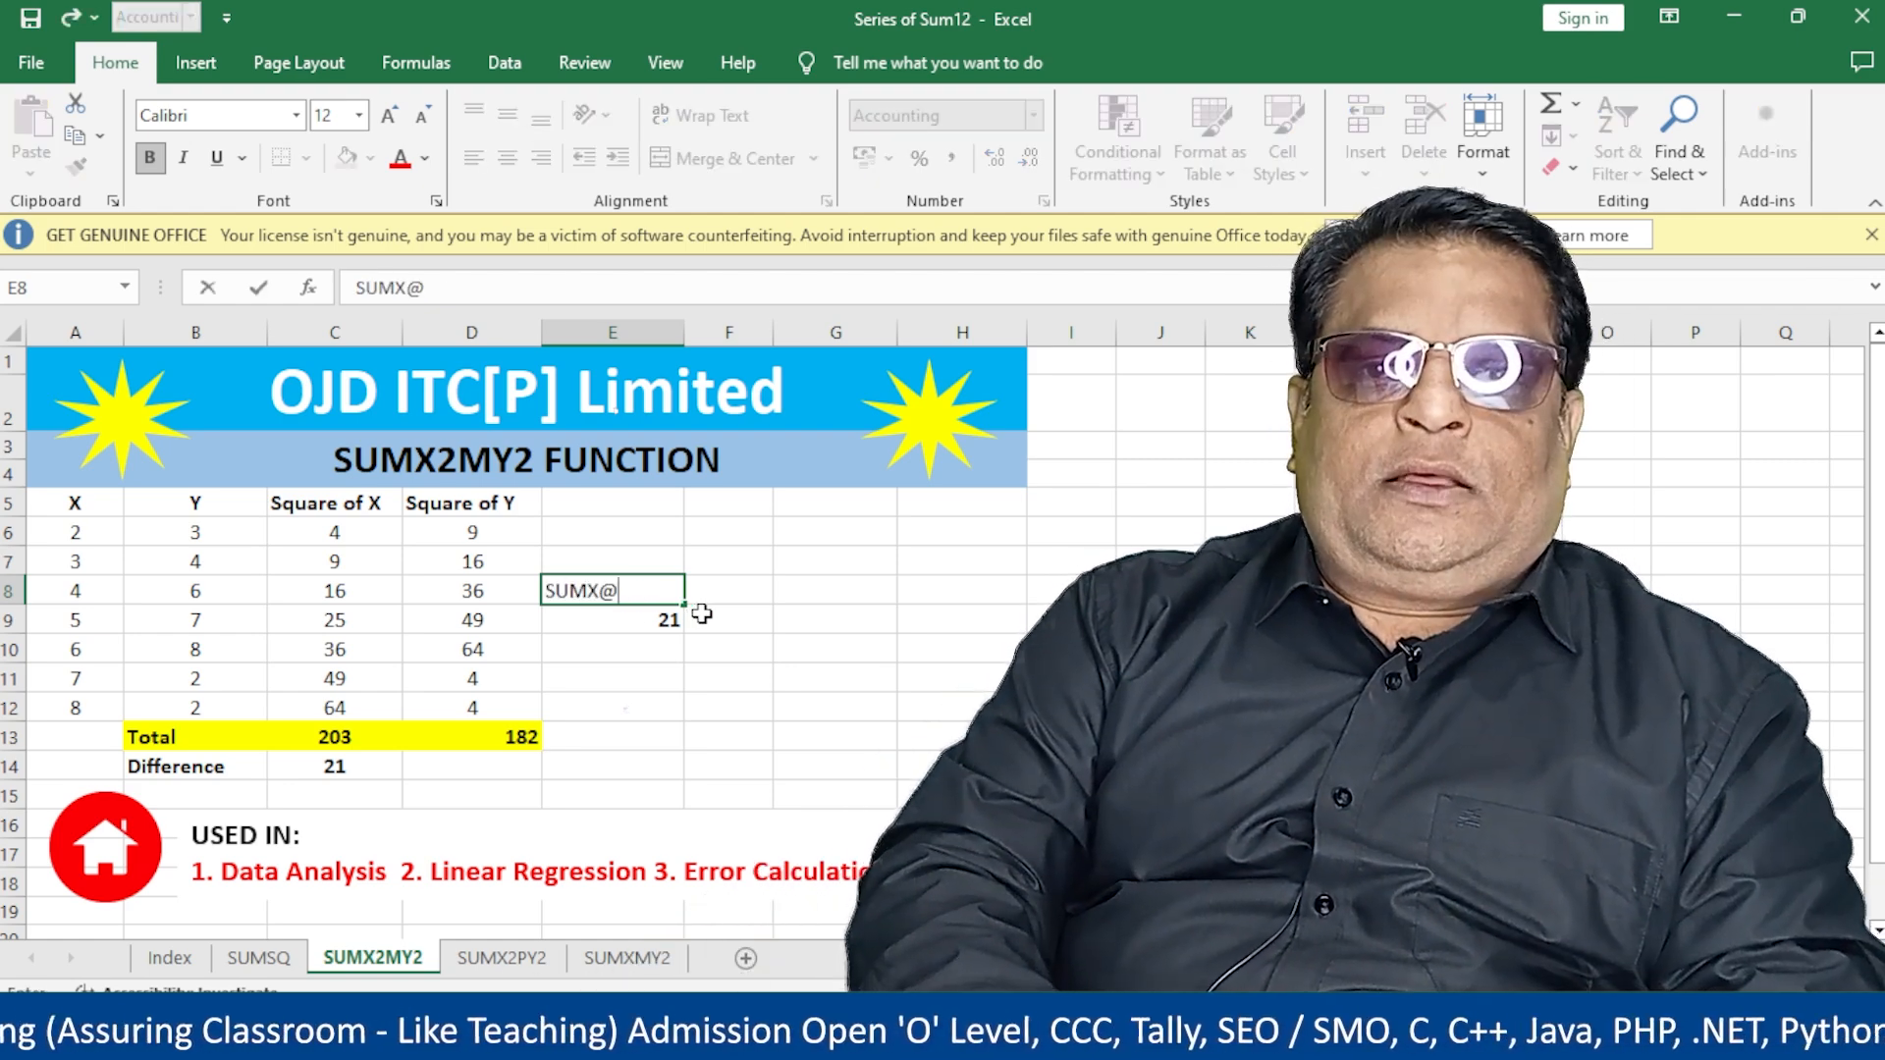
key("BackSpace")
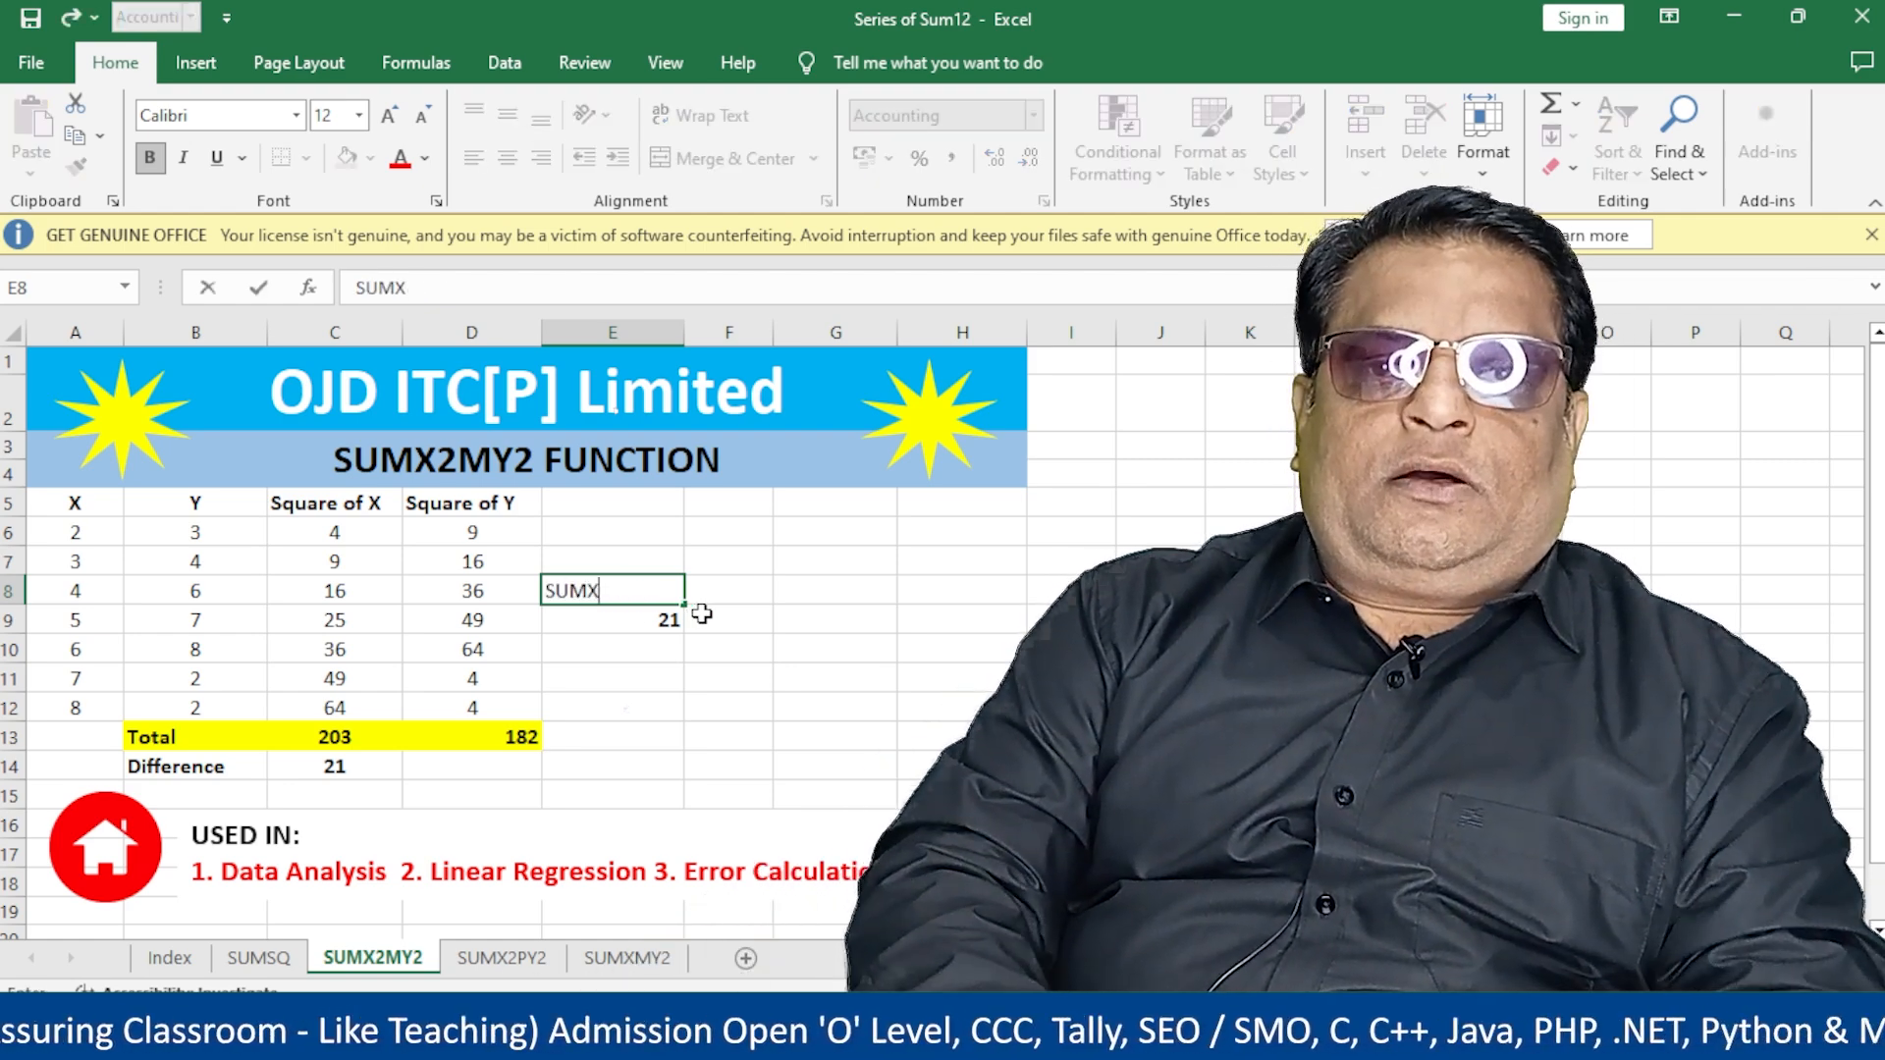
type("2M2")
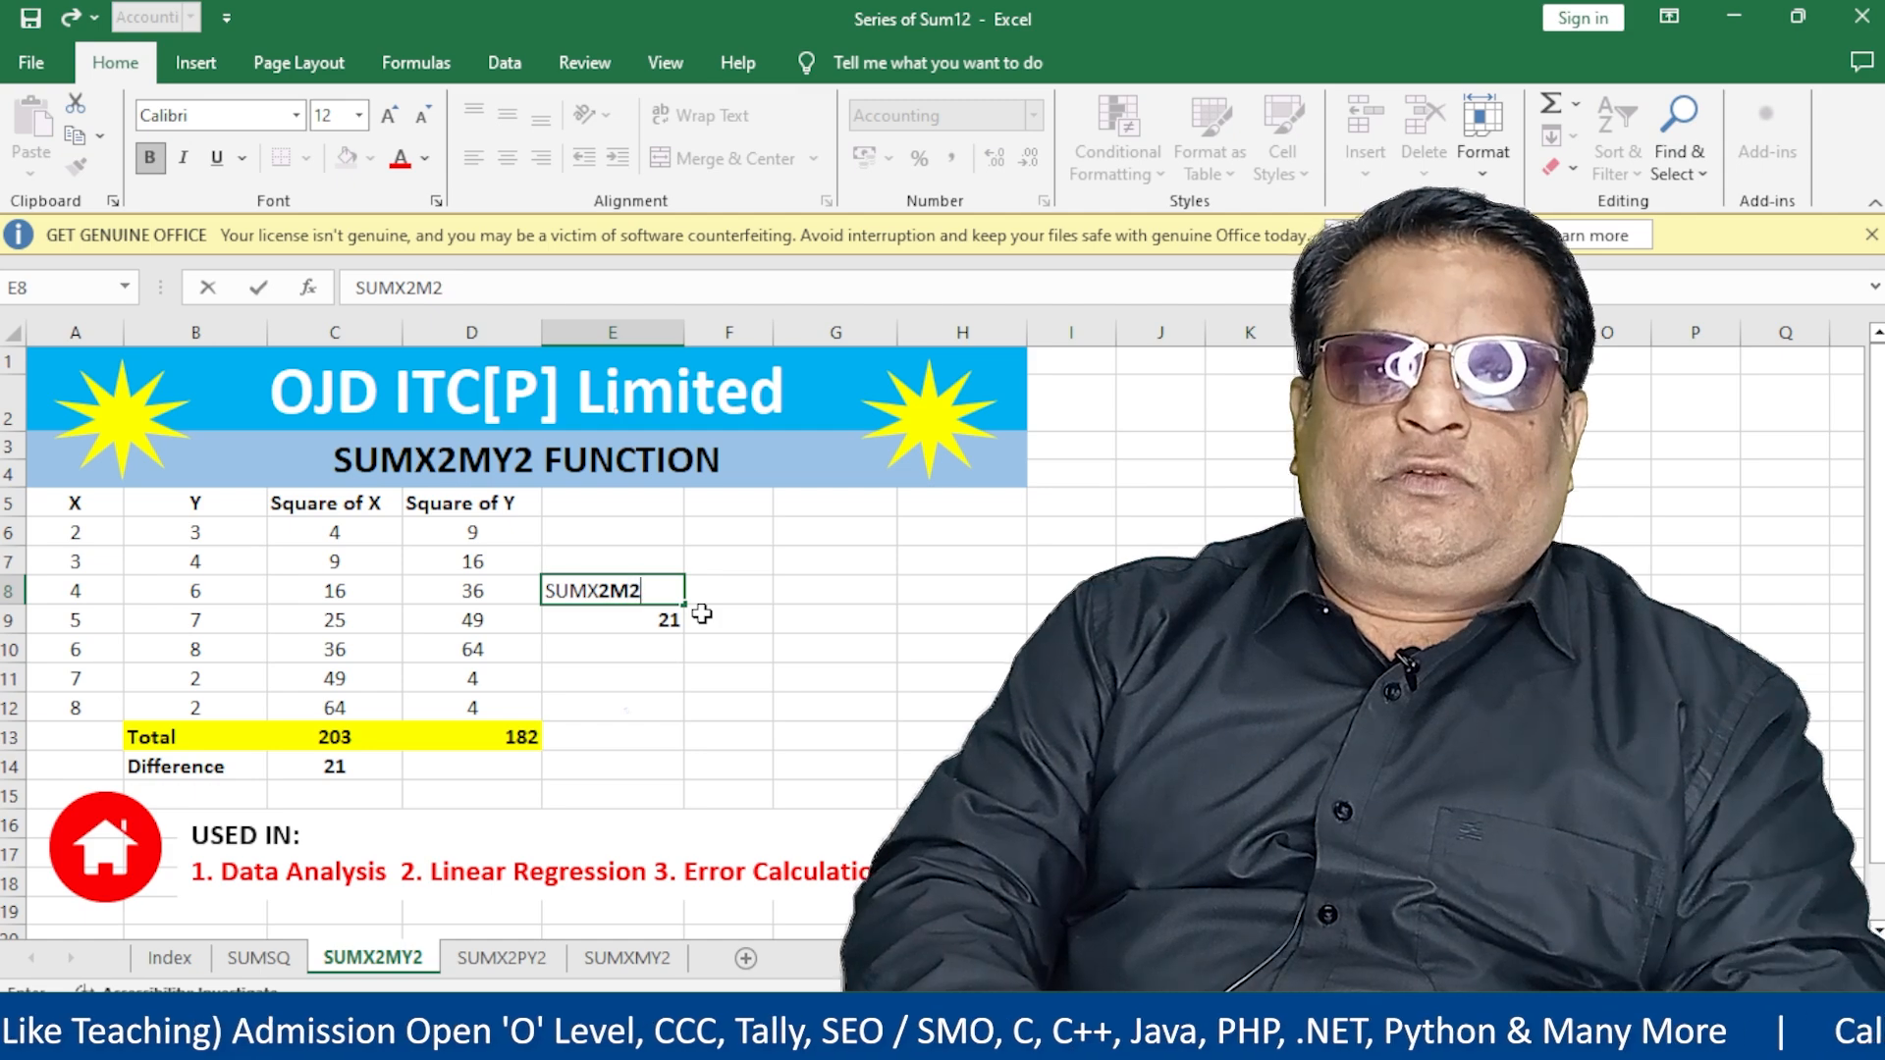
key("BackSpace")
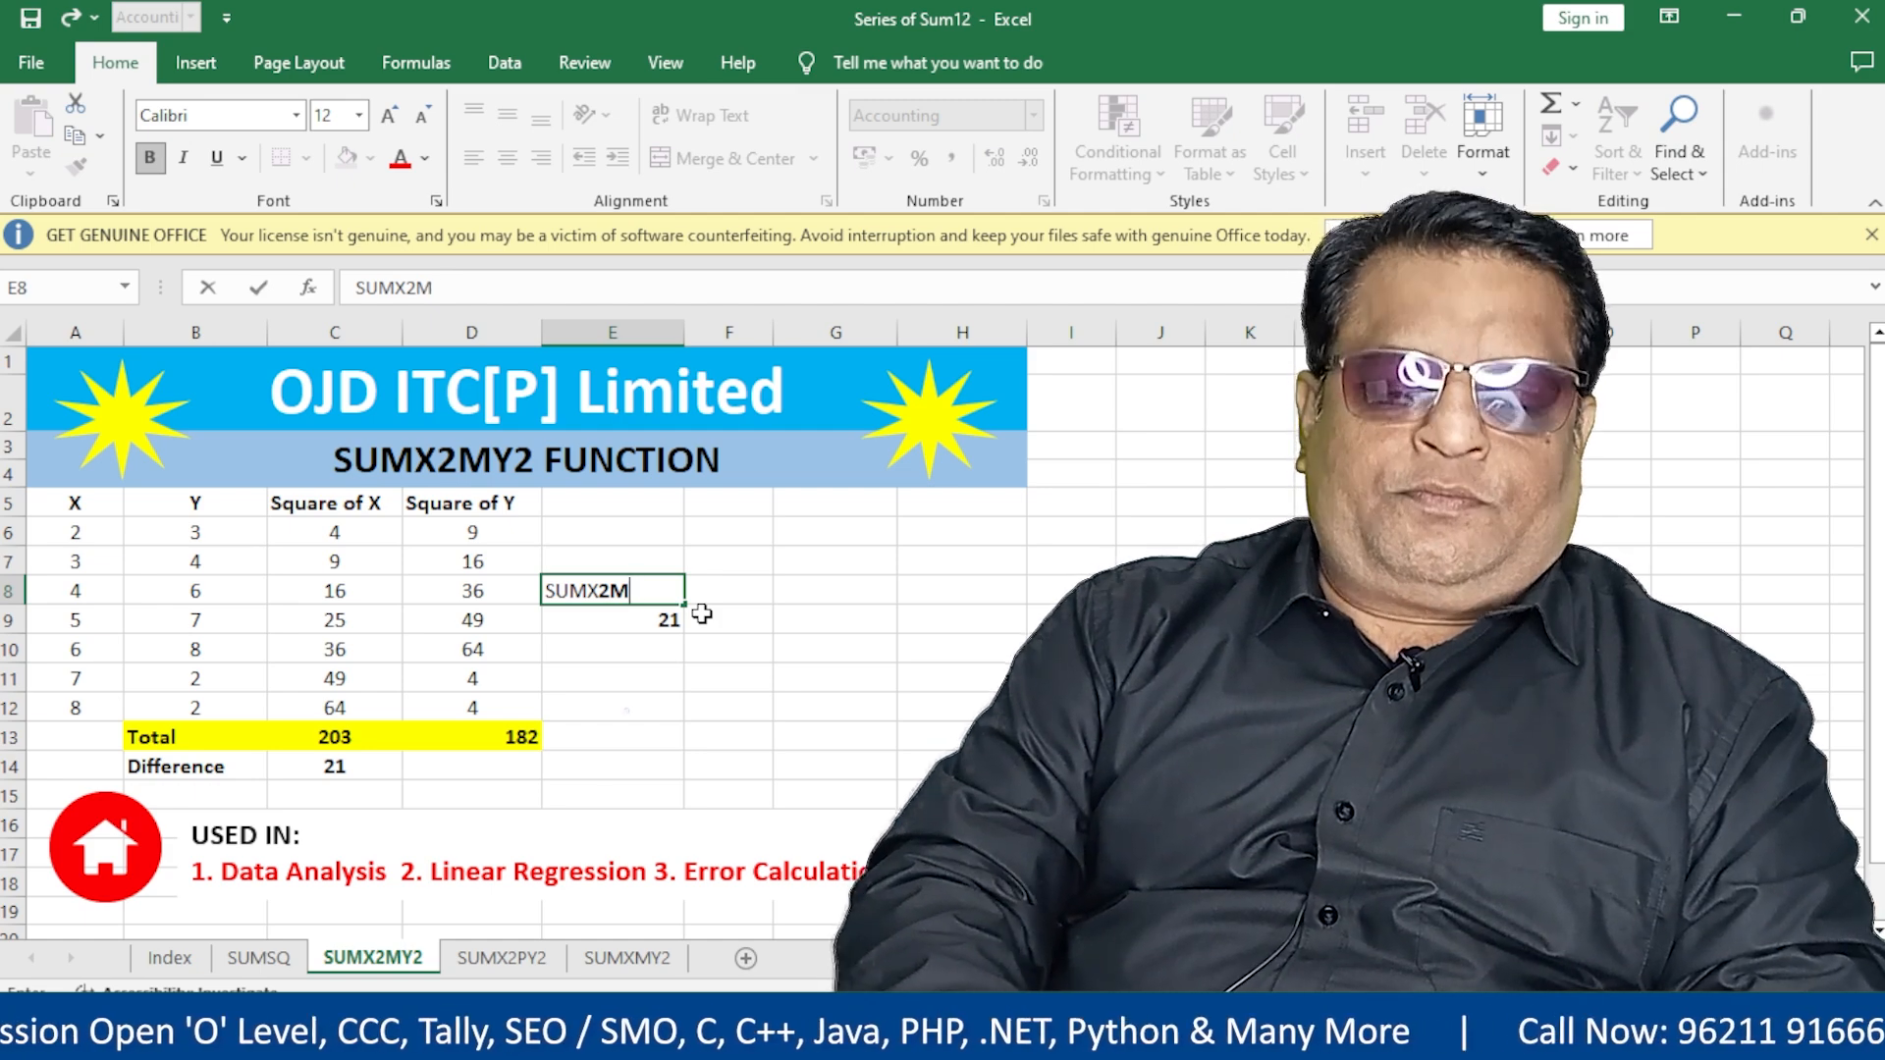
type("Y2")
key("Return")
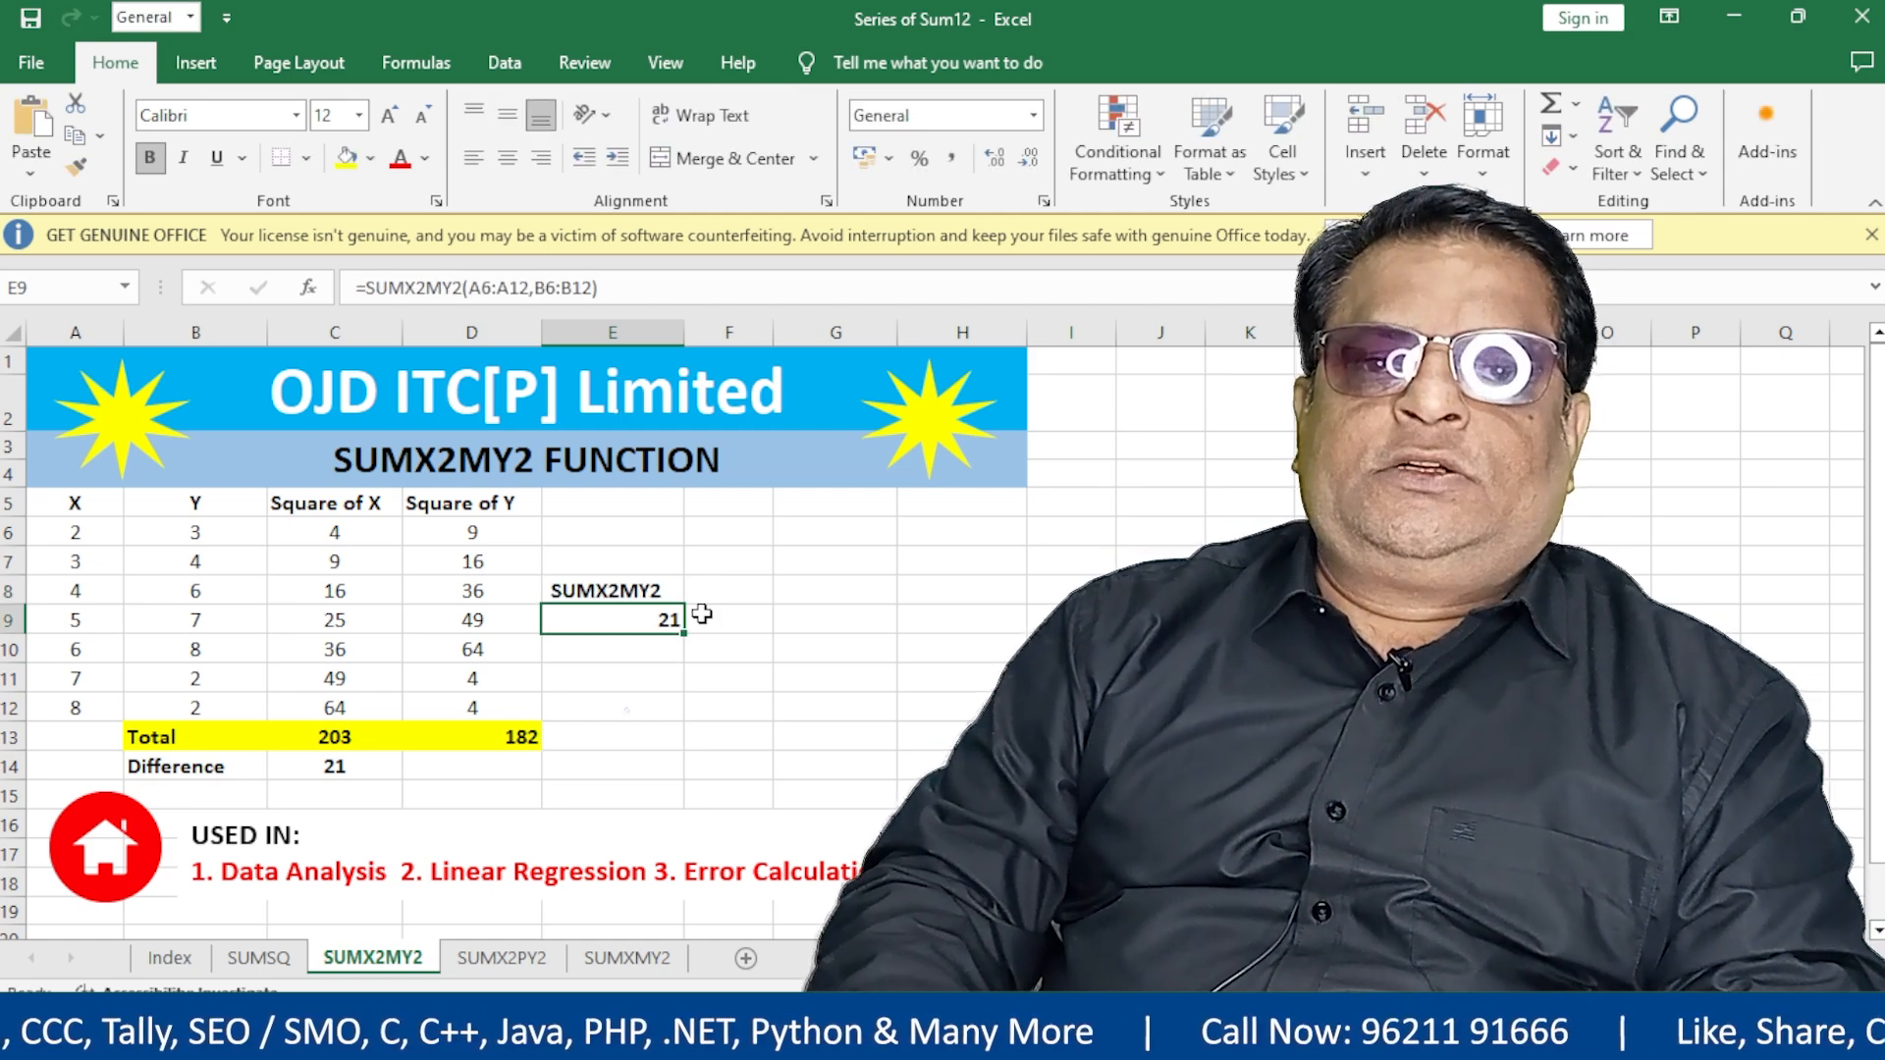
Step: Clear the SUMX2MY2 result in E9 and the squares, totals and difference in C6:D14
key("Delete")
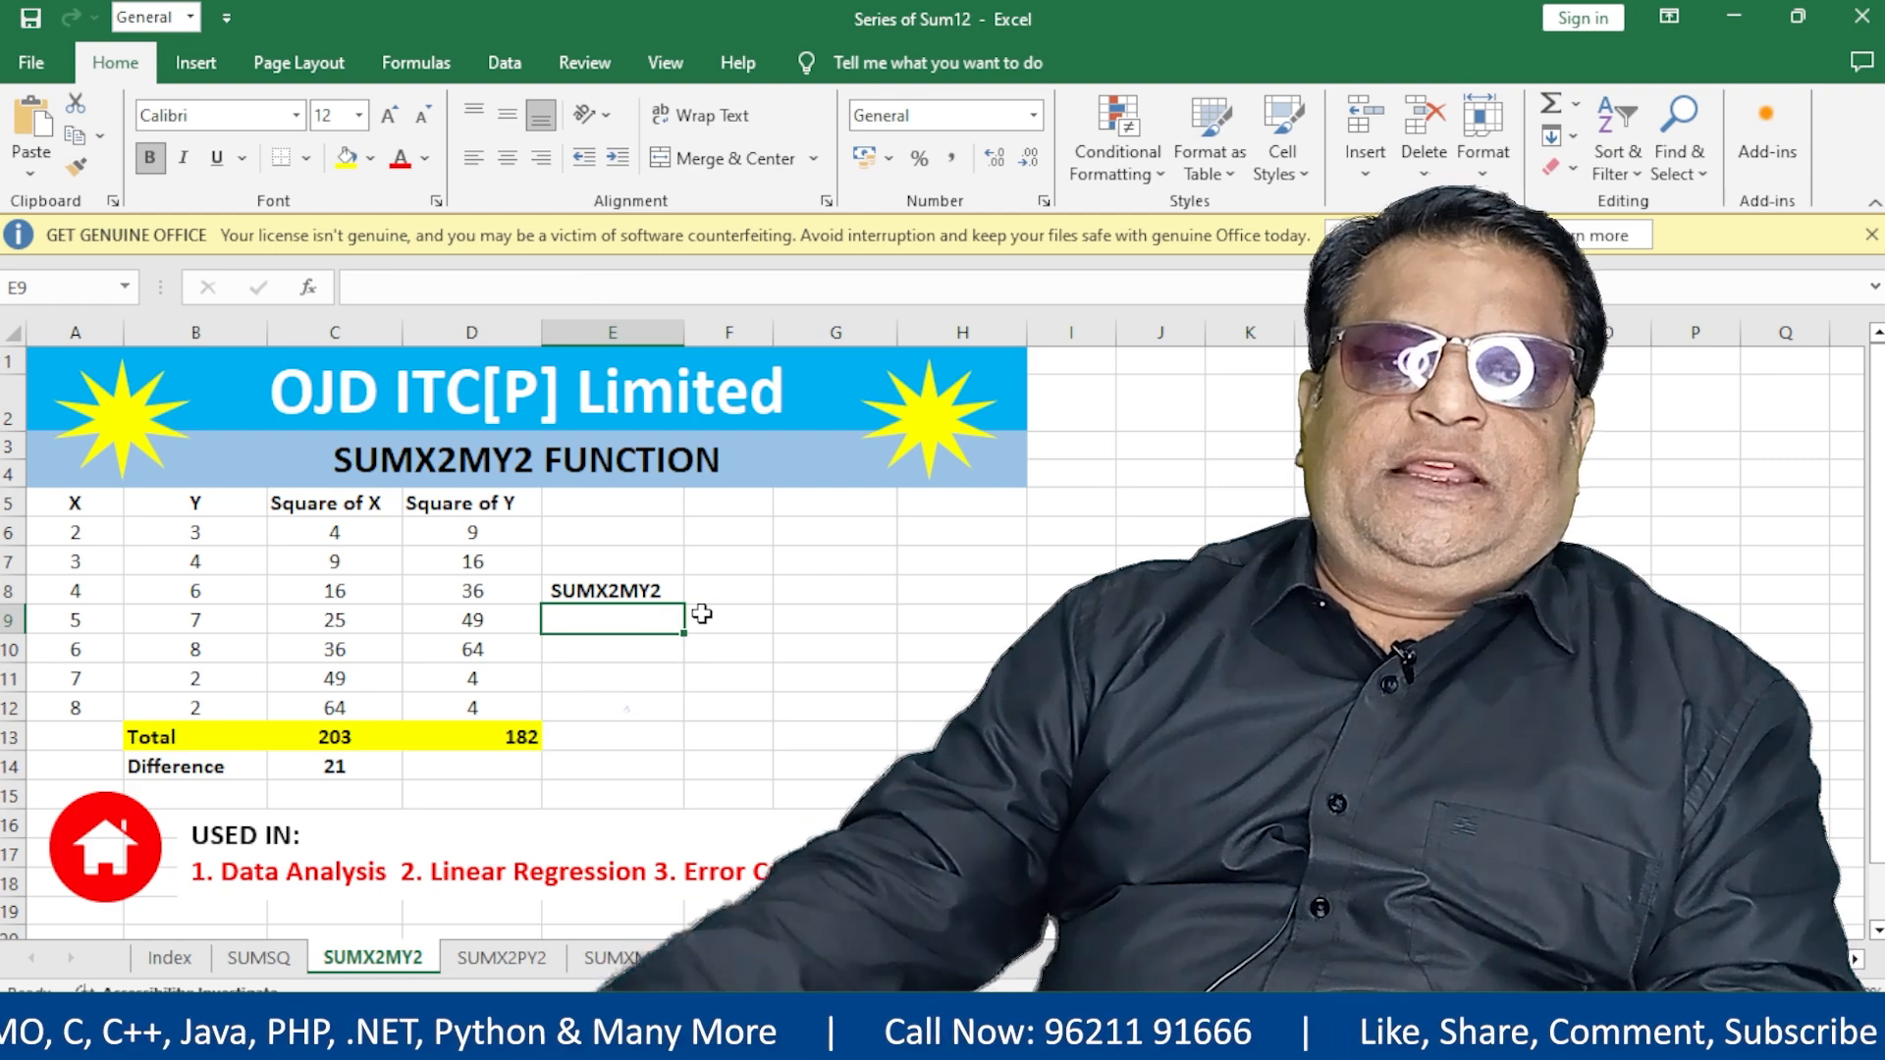
left_click_drag(312, 532, 474, 771)
key("Delete")
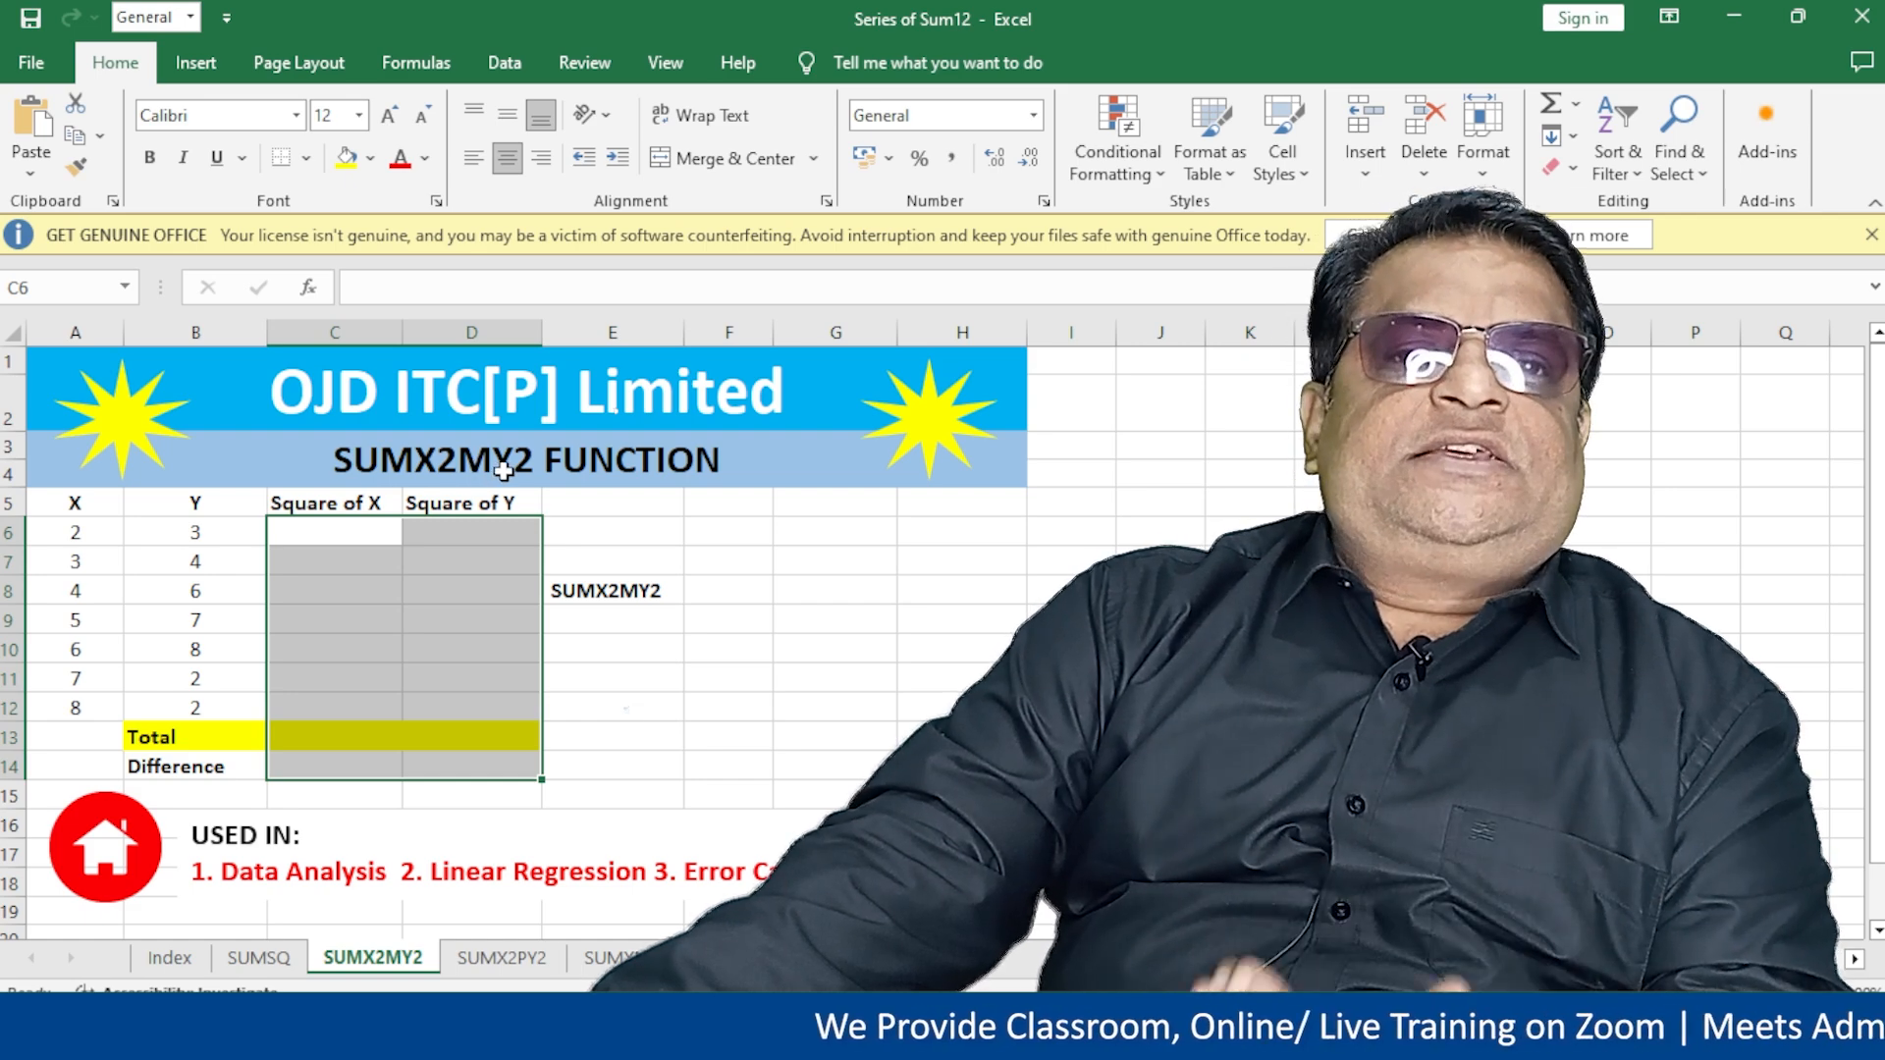
Step: Fill the Square of X column by entering =A6^2 in C6 and copying it down to C12
left_click(348, 539)
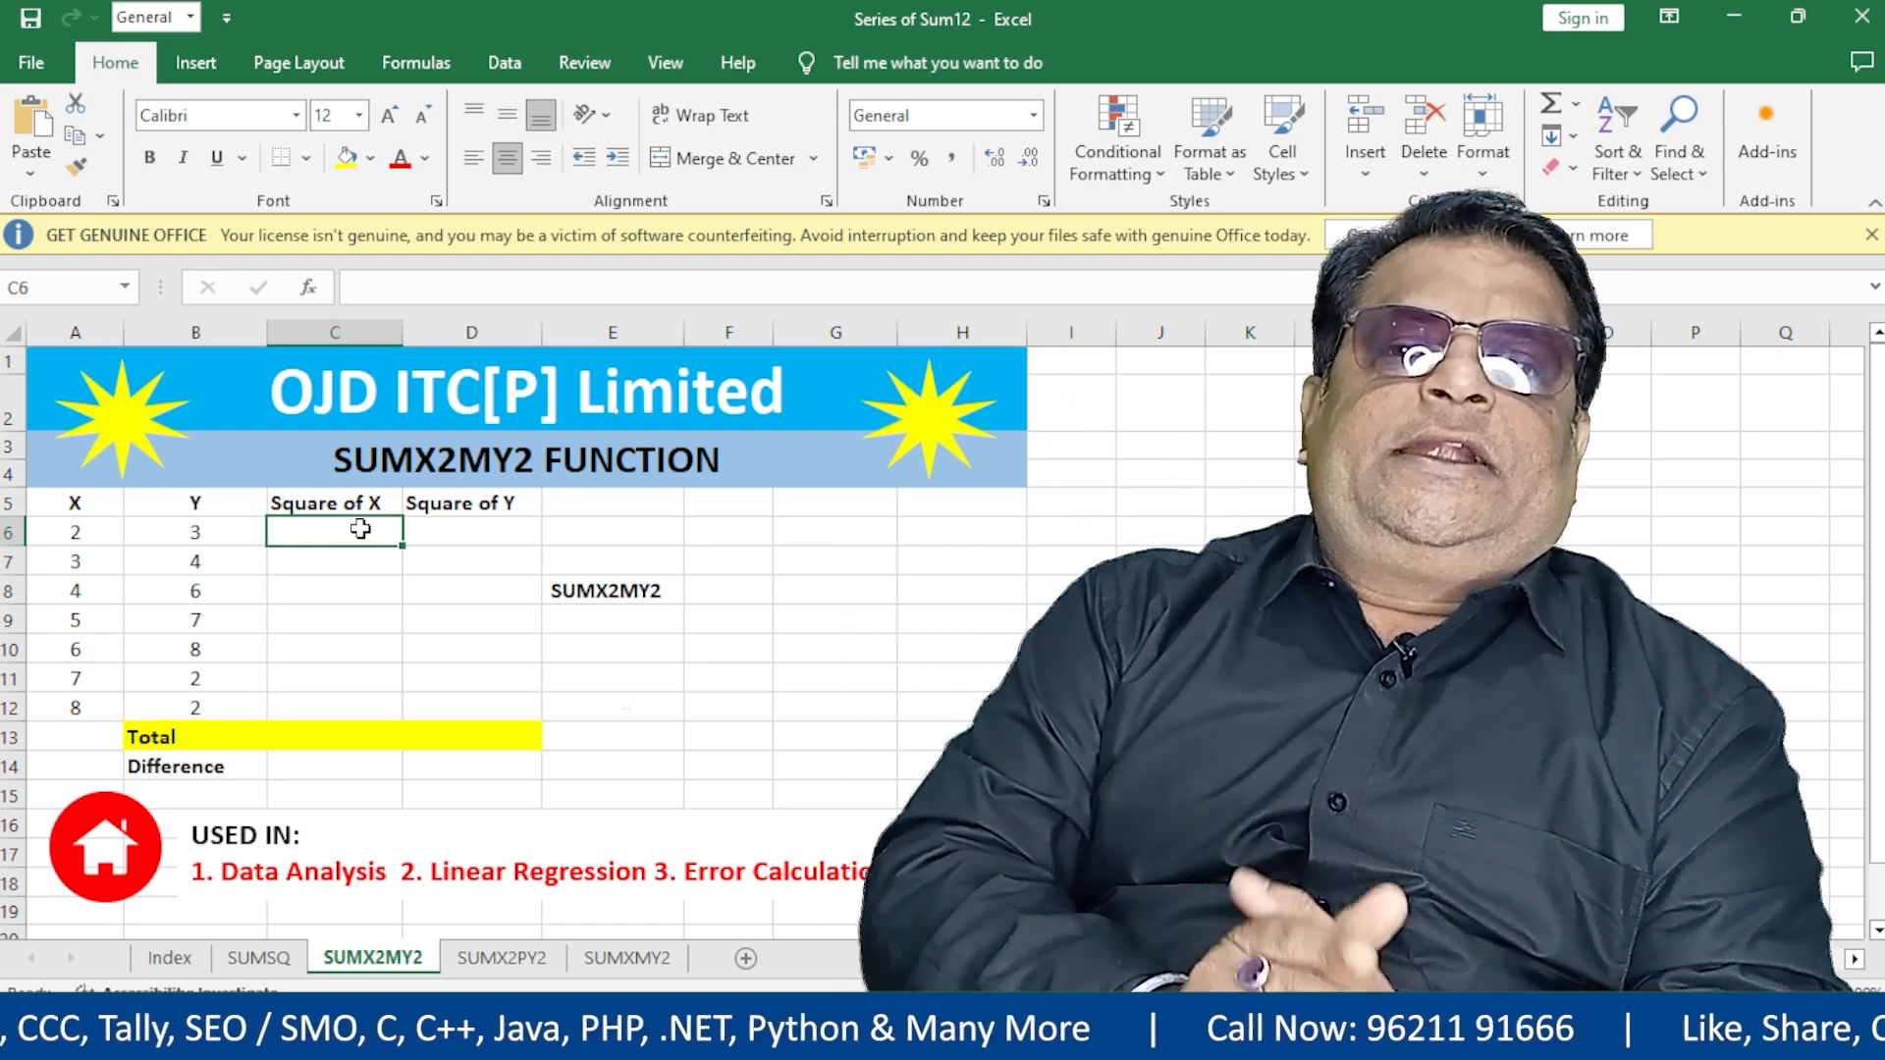
type("=")
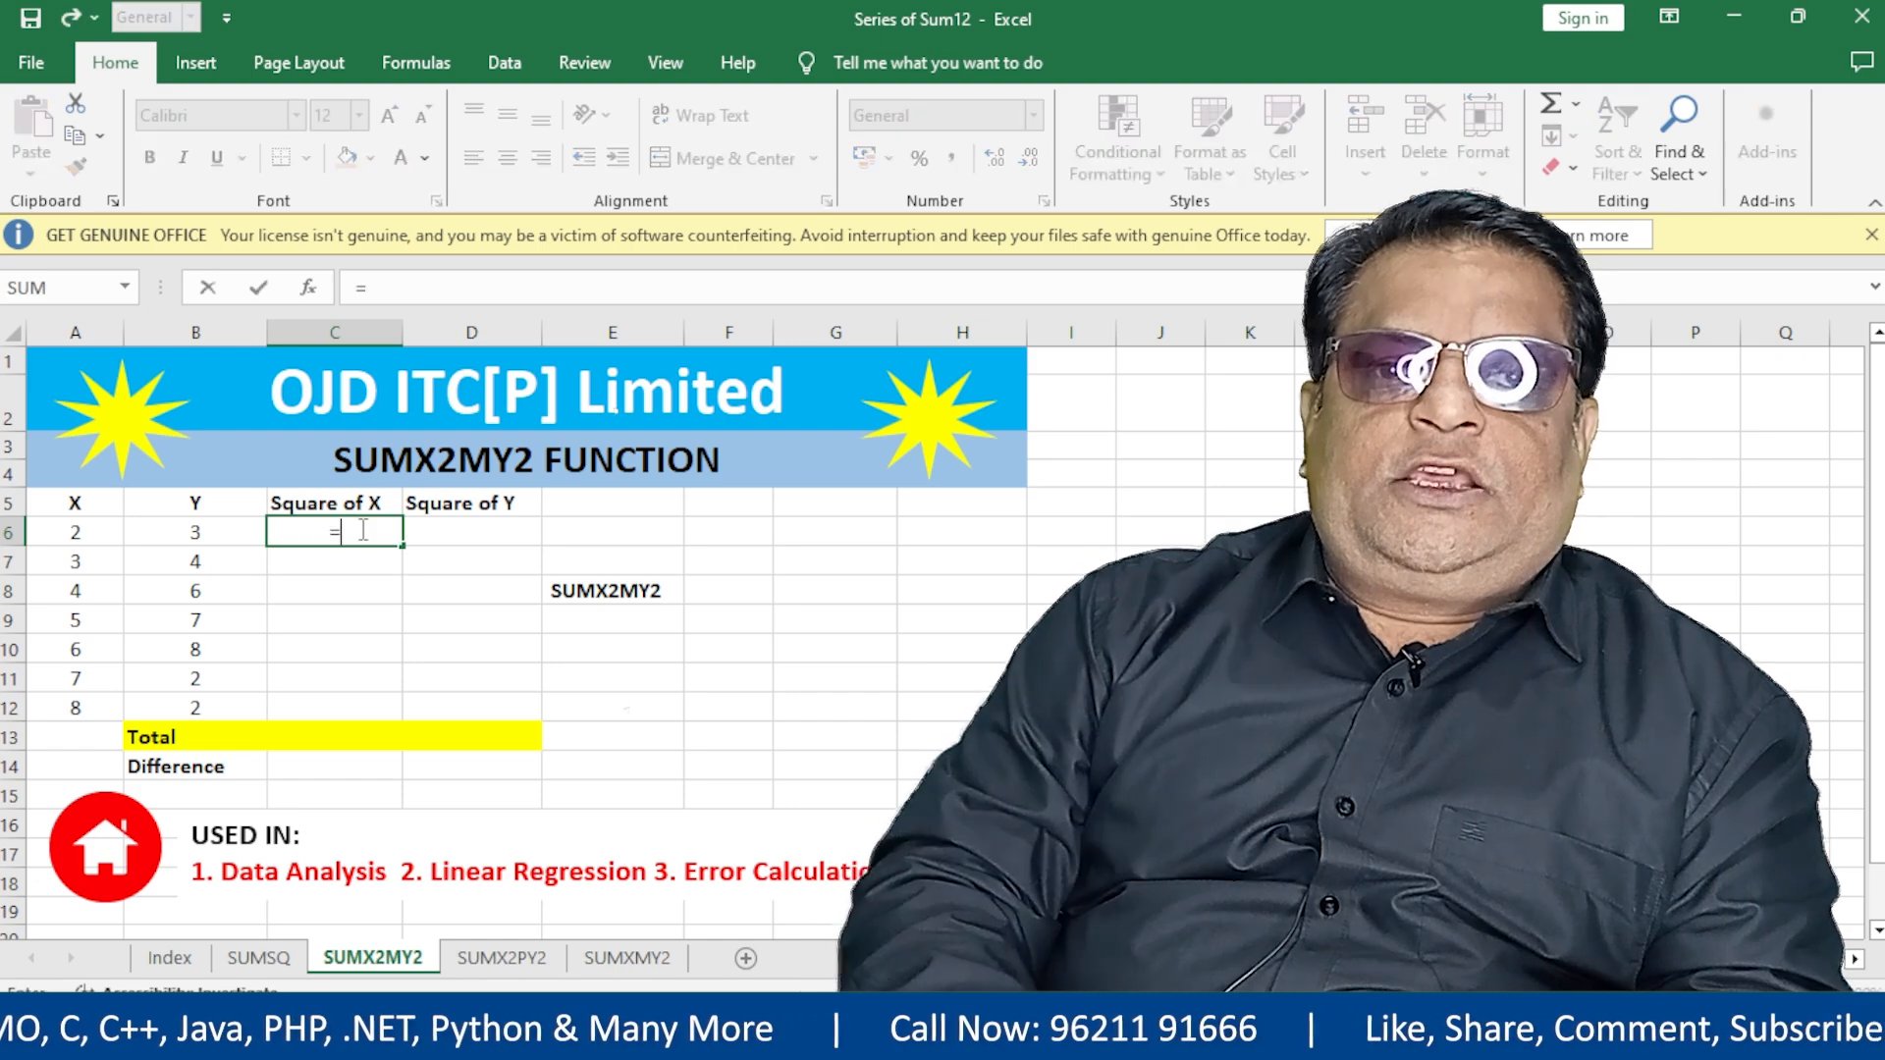
left_click(63, 536)
type("^2")
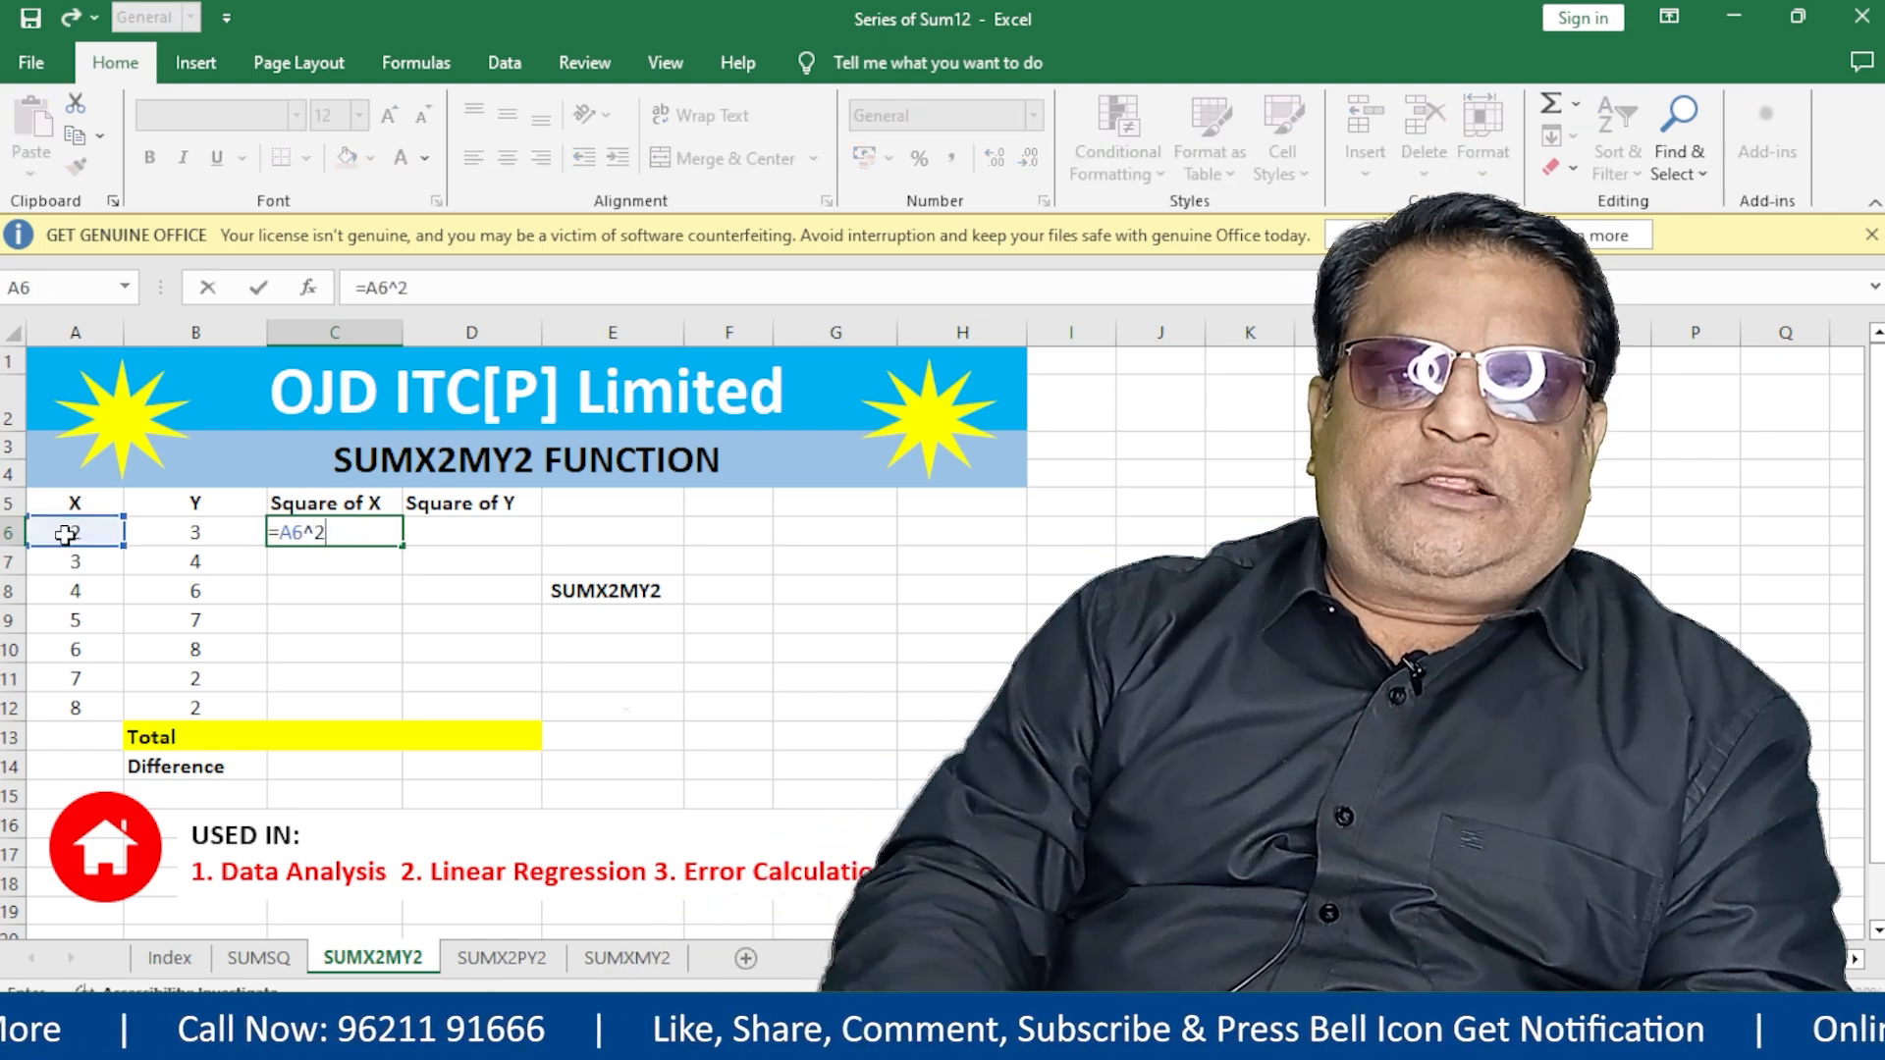
key("Return")
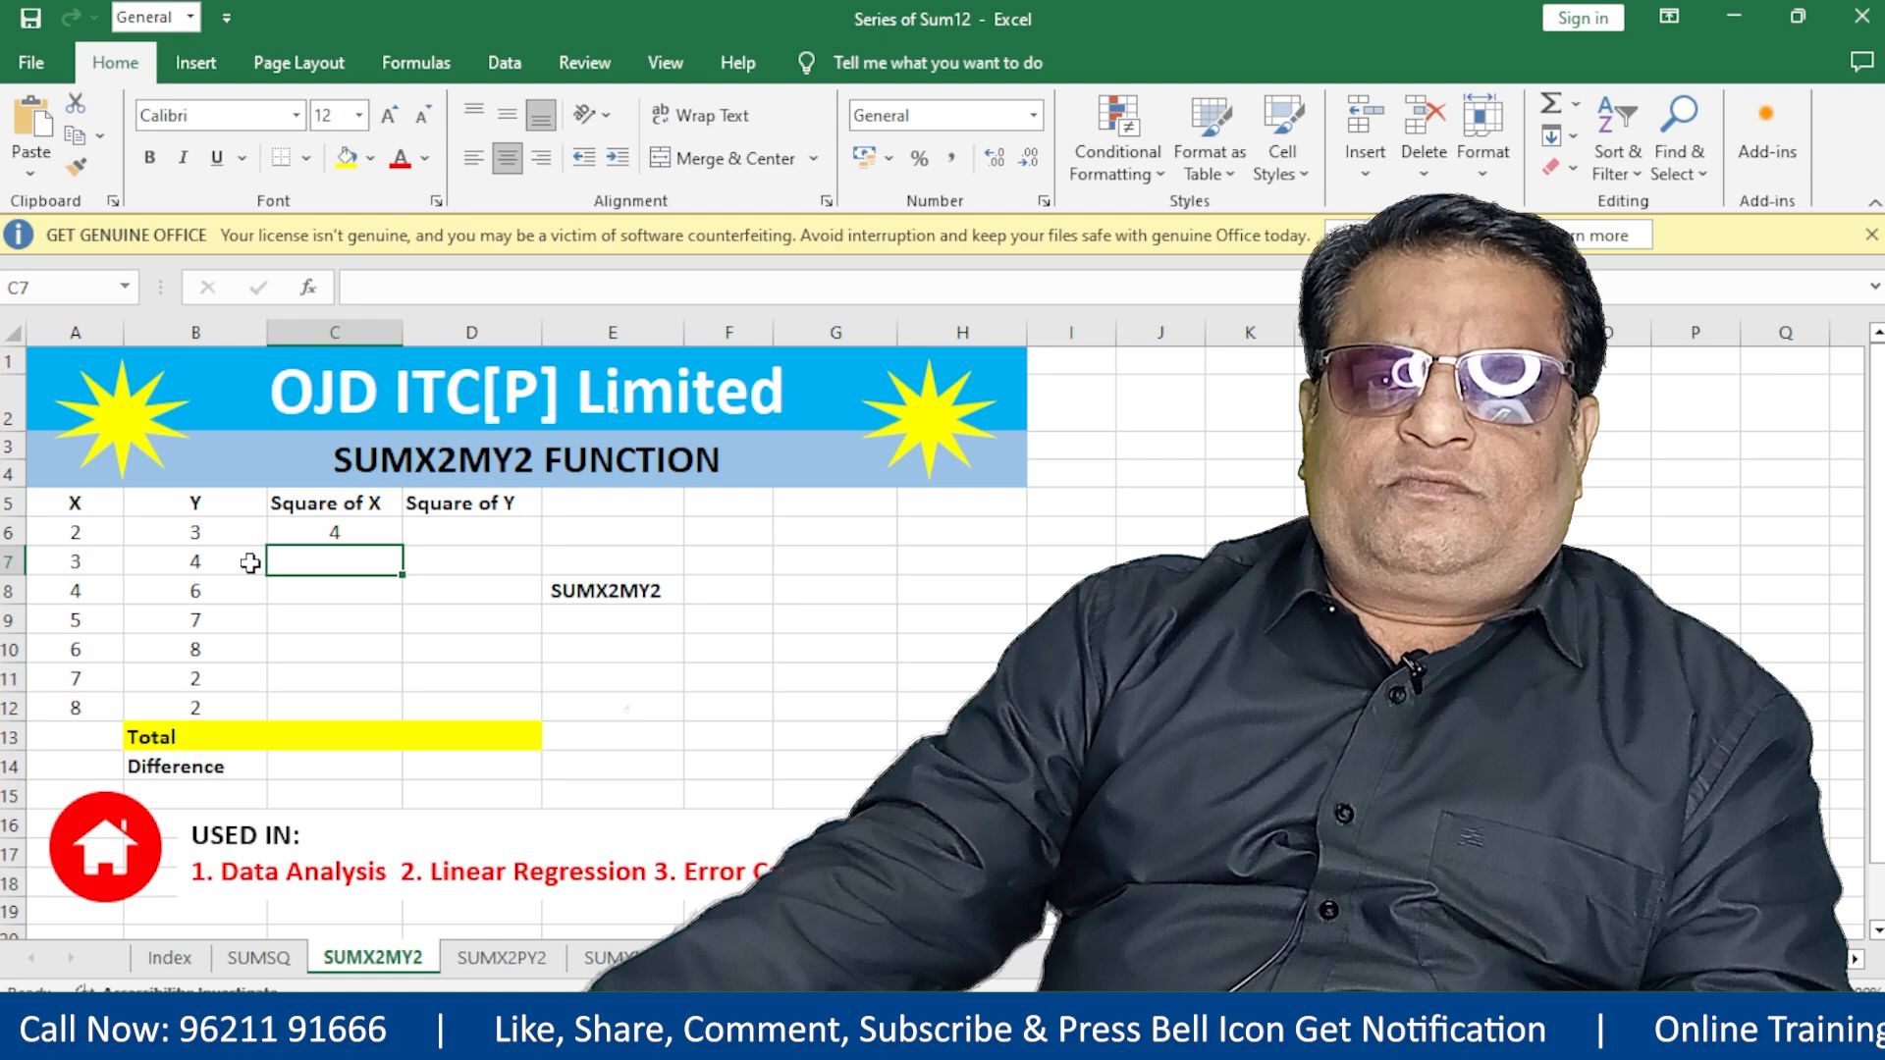
left_click(355, 538)
left_click_drag(401, 546, 402, 720)
Step: Fill the Square of Y column by entering =B6^2 in D6 and copying it down to D12
left_click(487, 528)
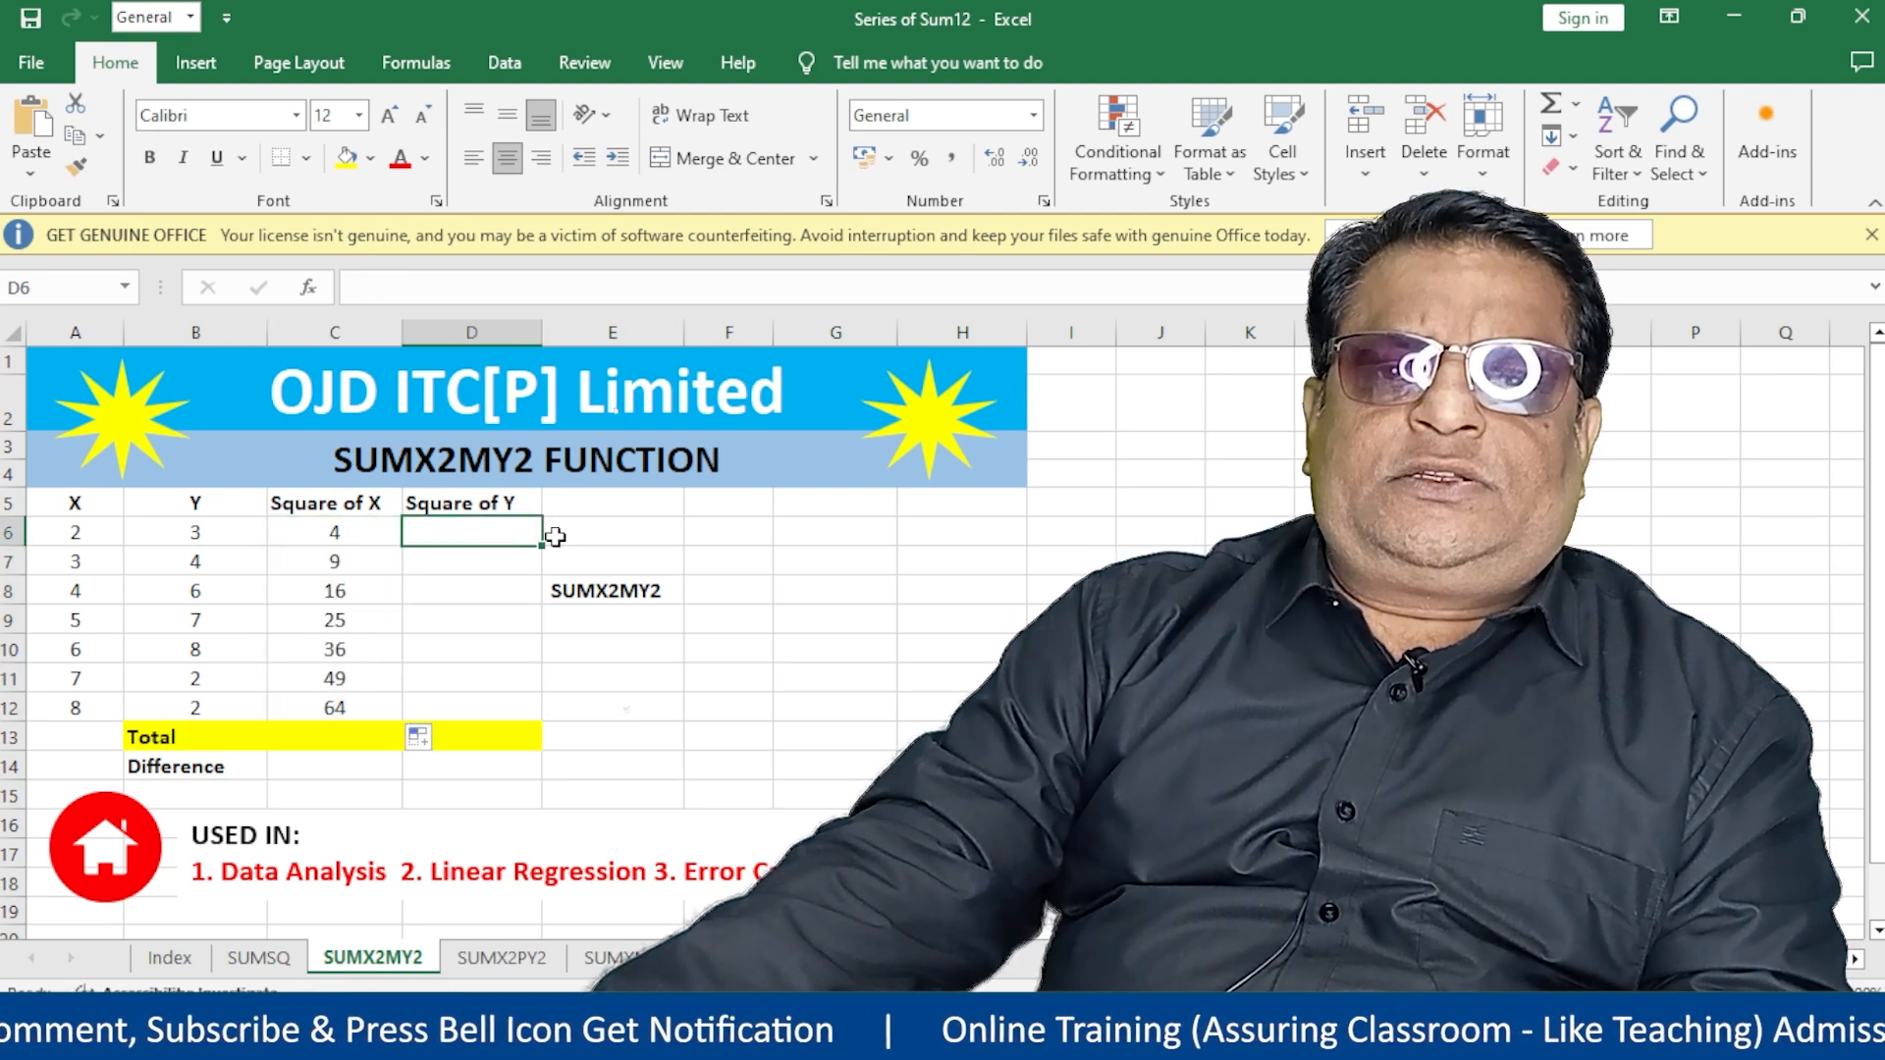
type("=")
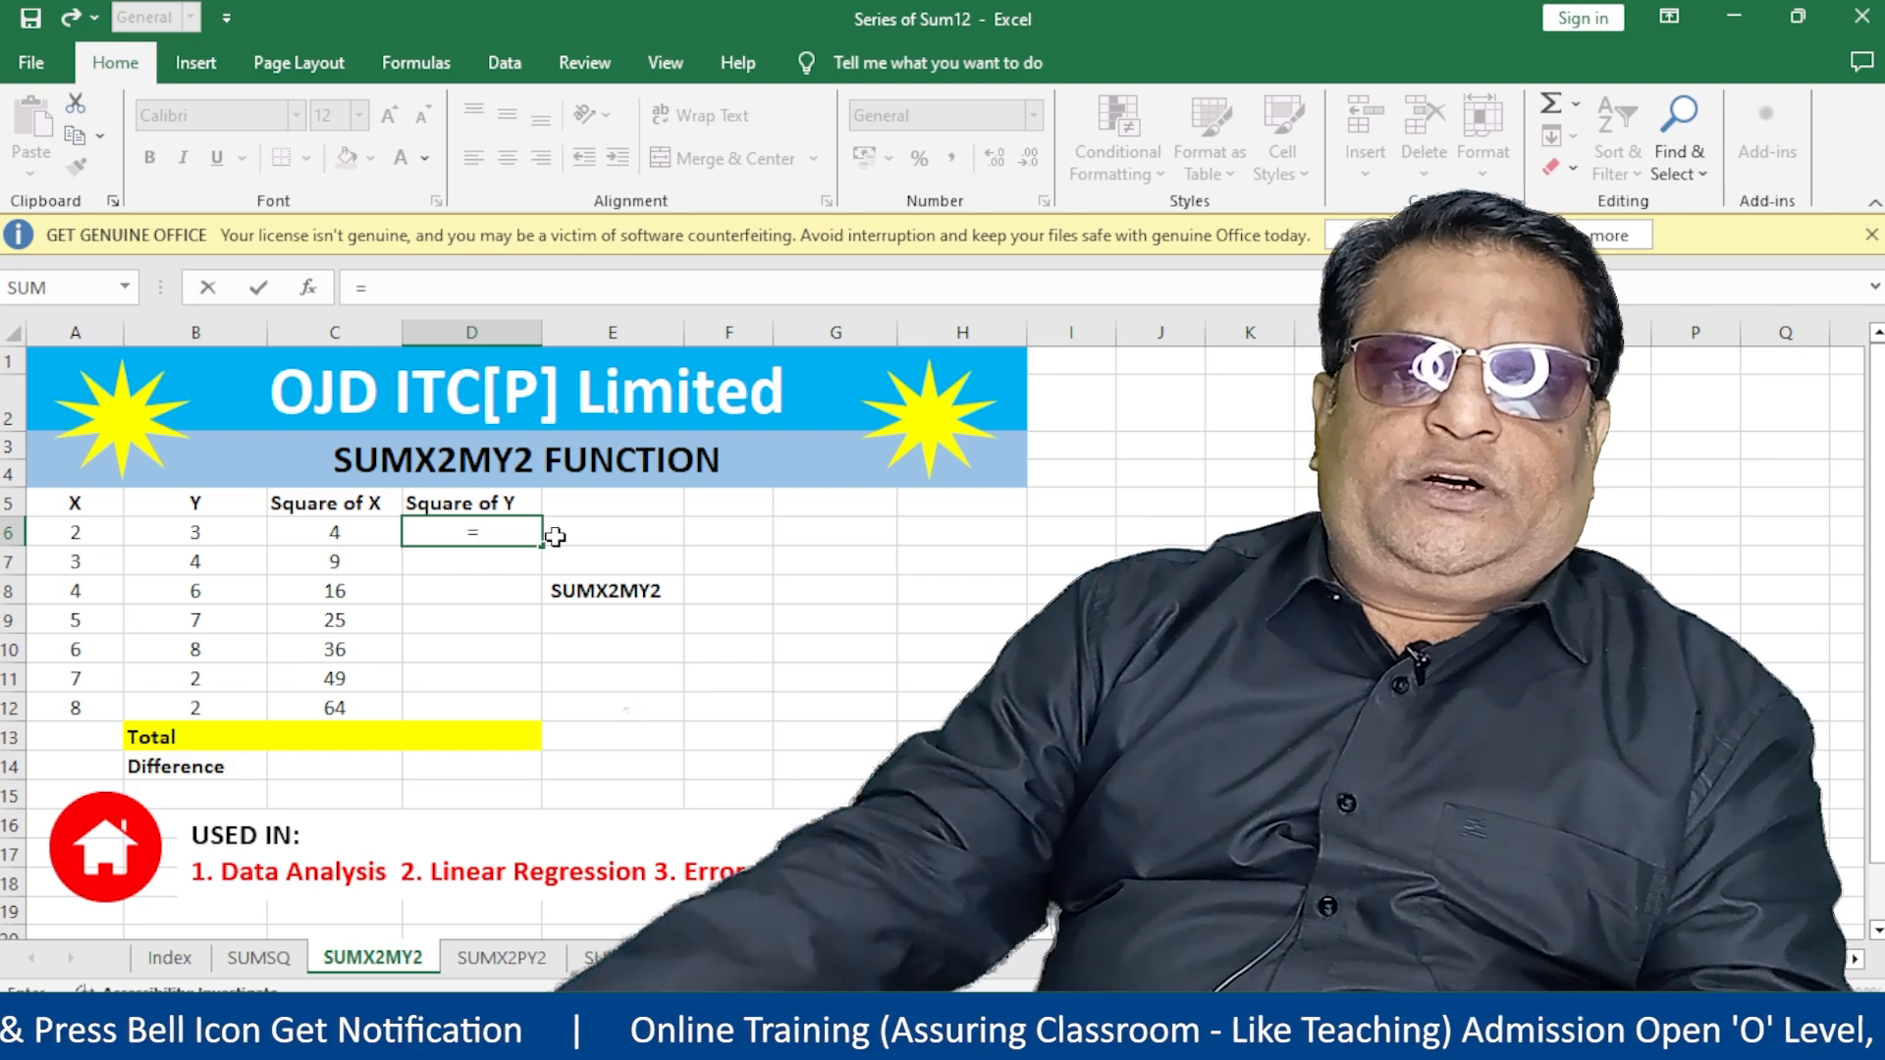
left_click(209, 533)
type("^")
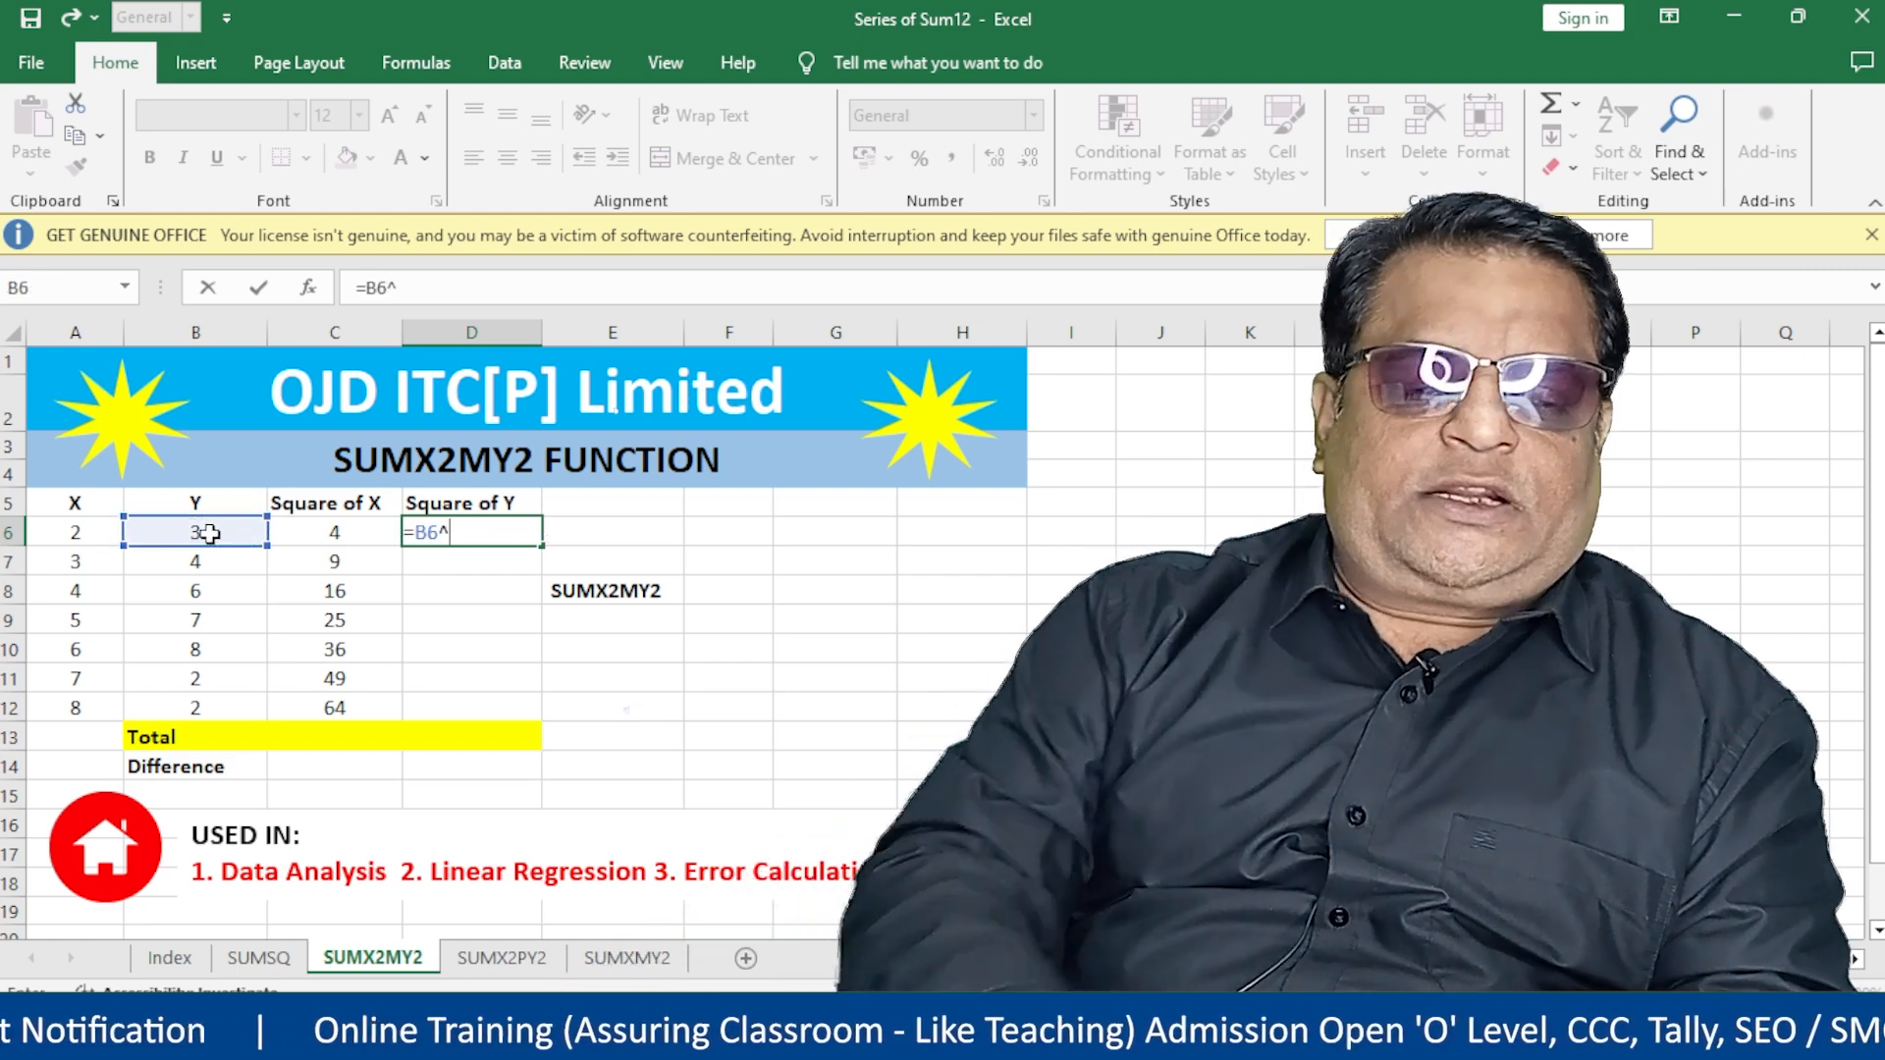
type("2")
key("Return")
left_click(517, 539)
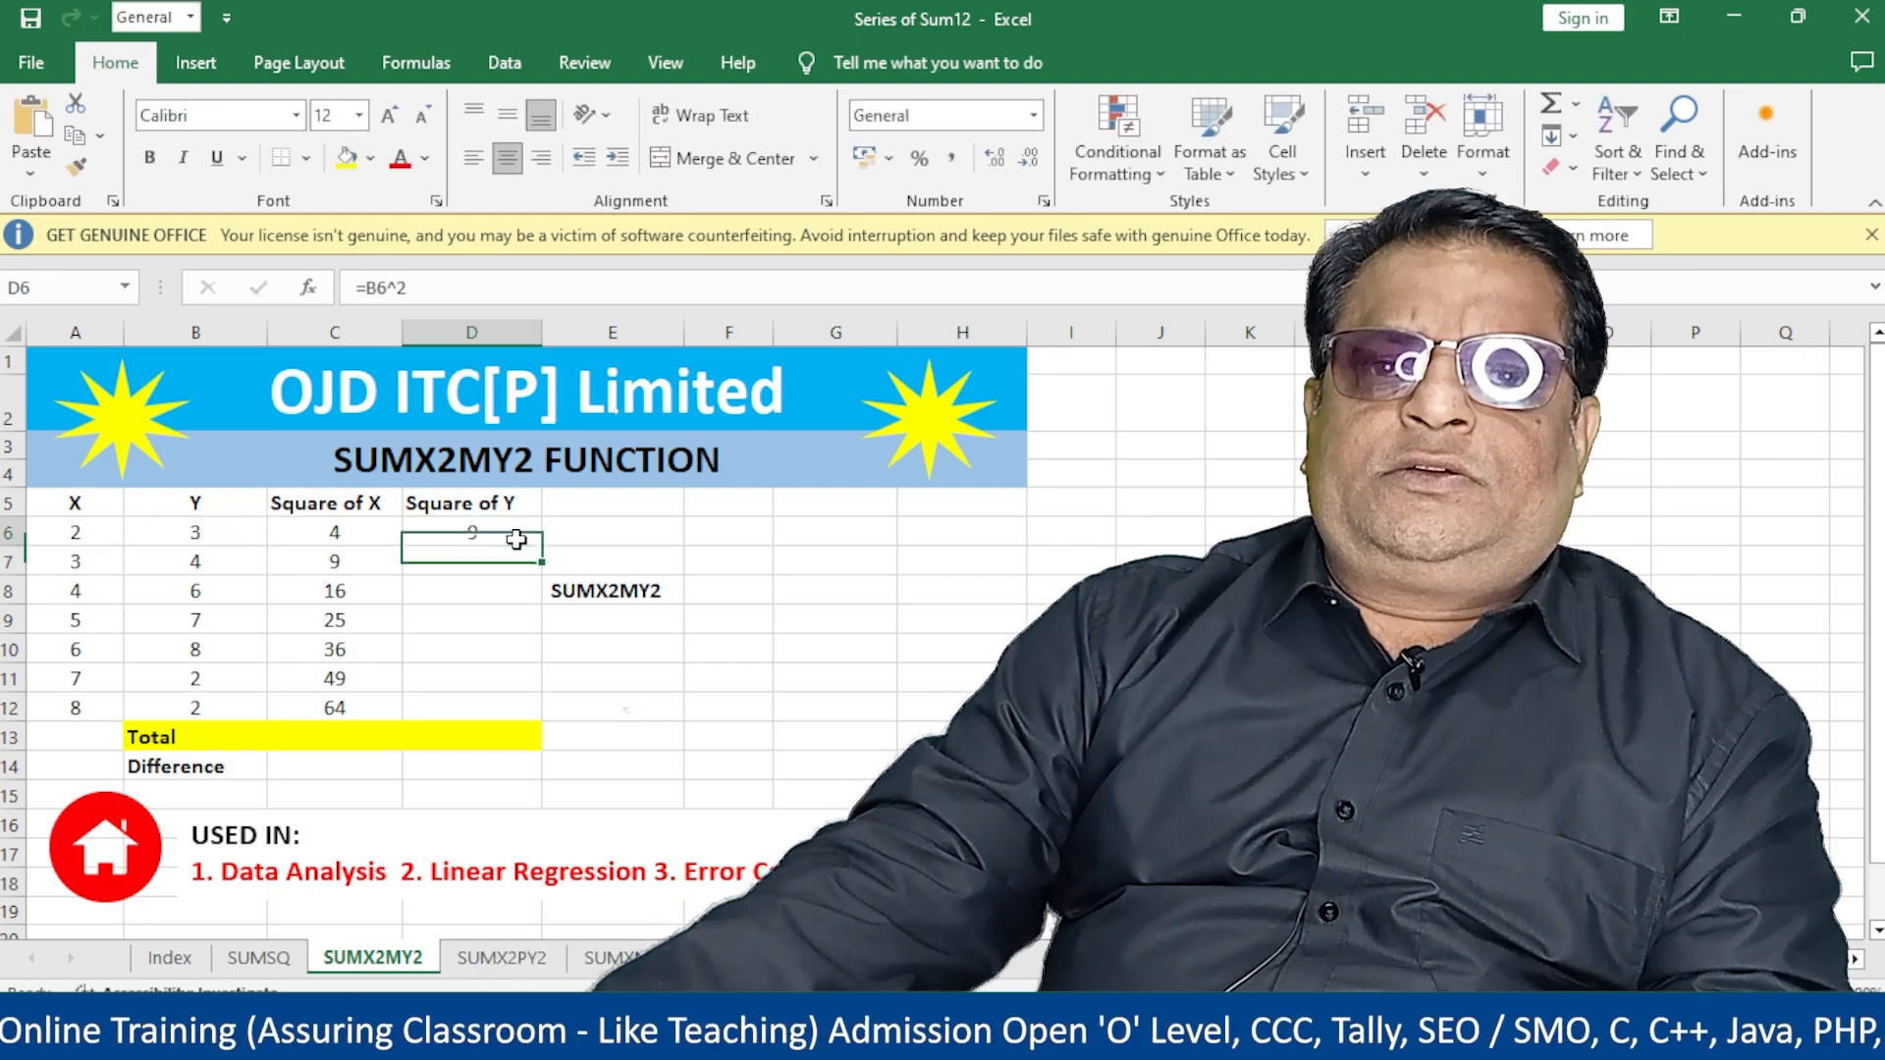
left_click_drag(542, 561, 530, 717)
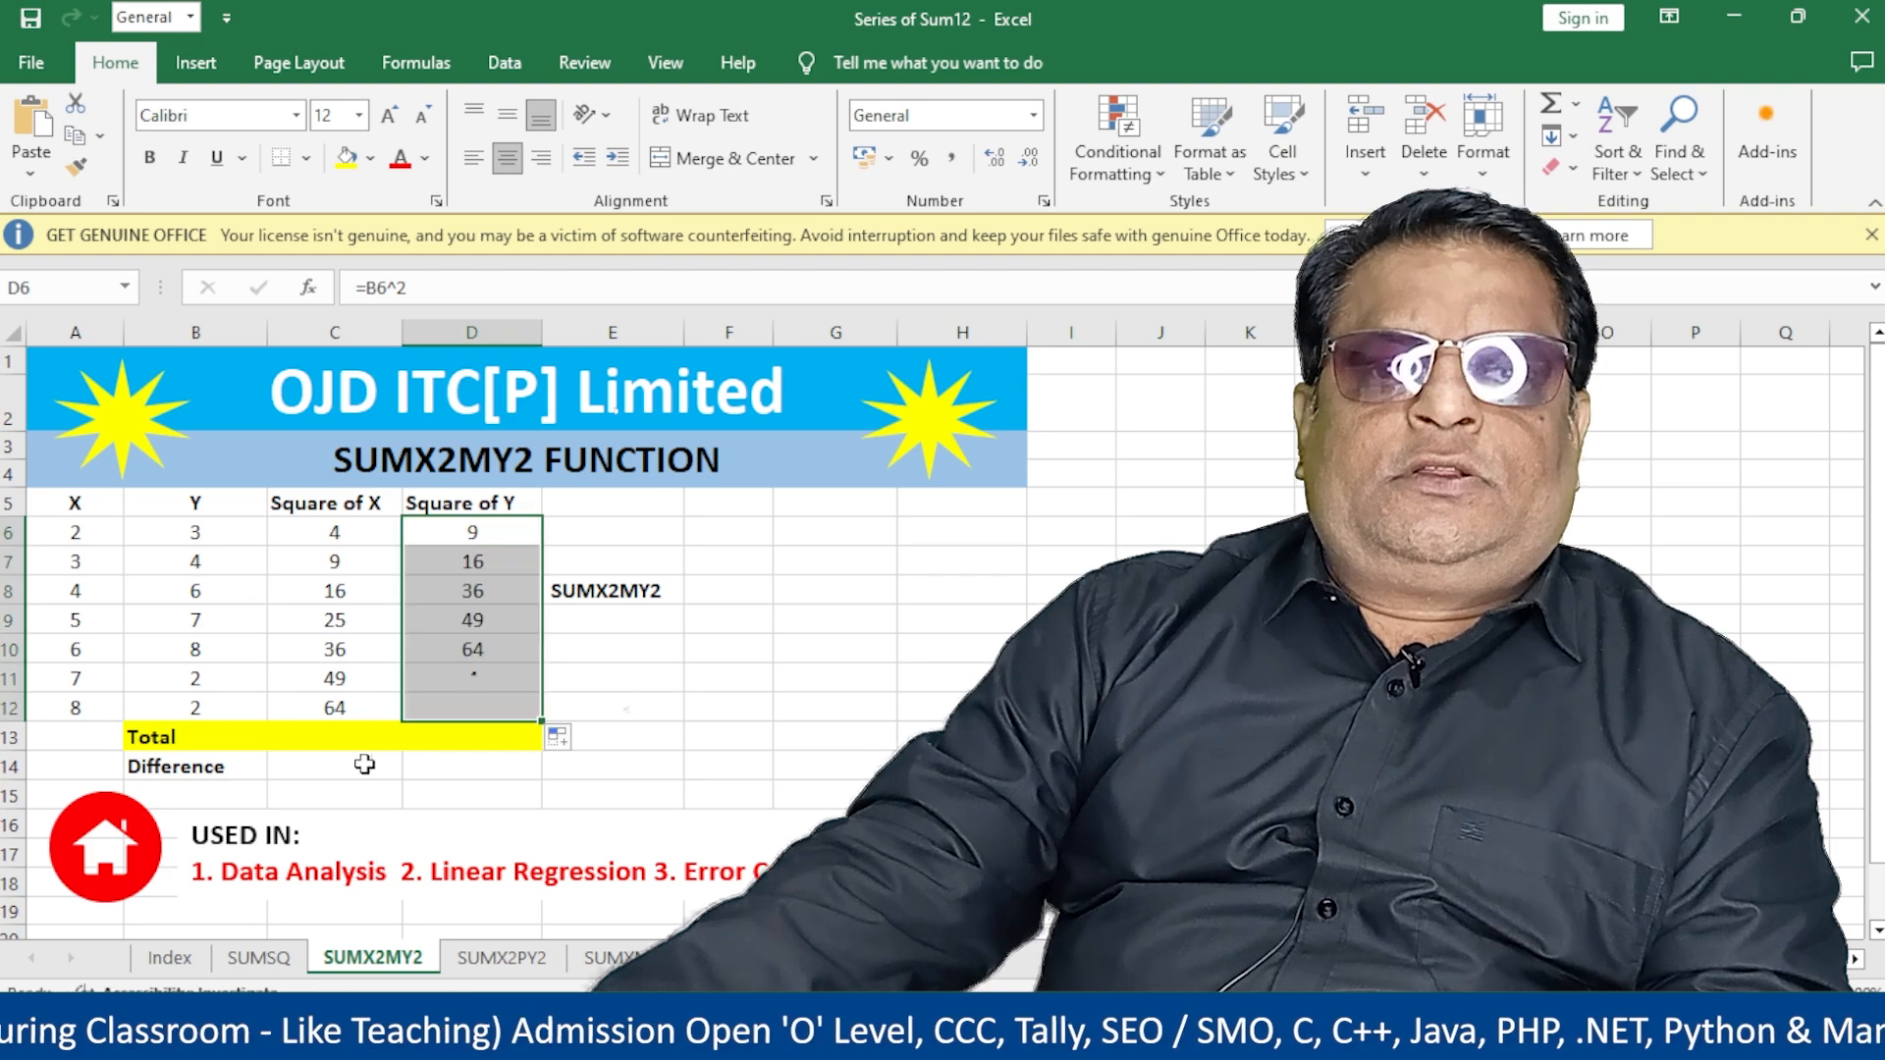
Step: Total both square columns with =SUM(C6:C12) in C13 and =SUM(D6:D12) in D13
left_click(332, 736)
key("alt+=")
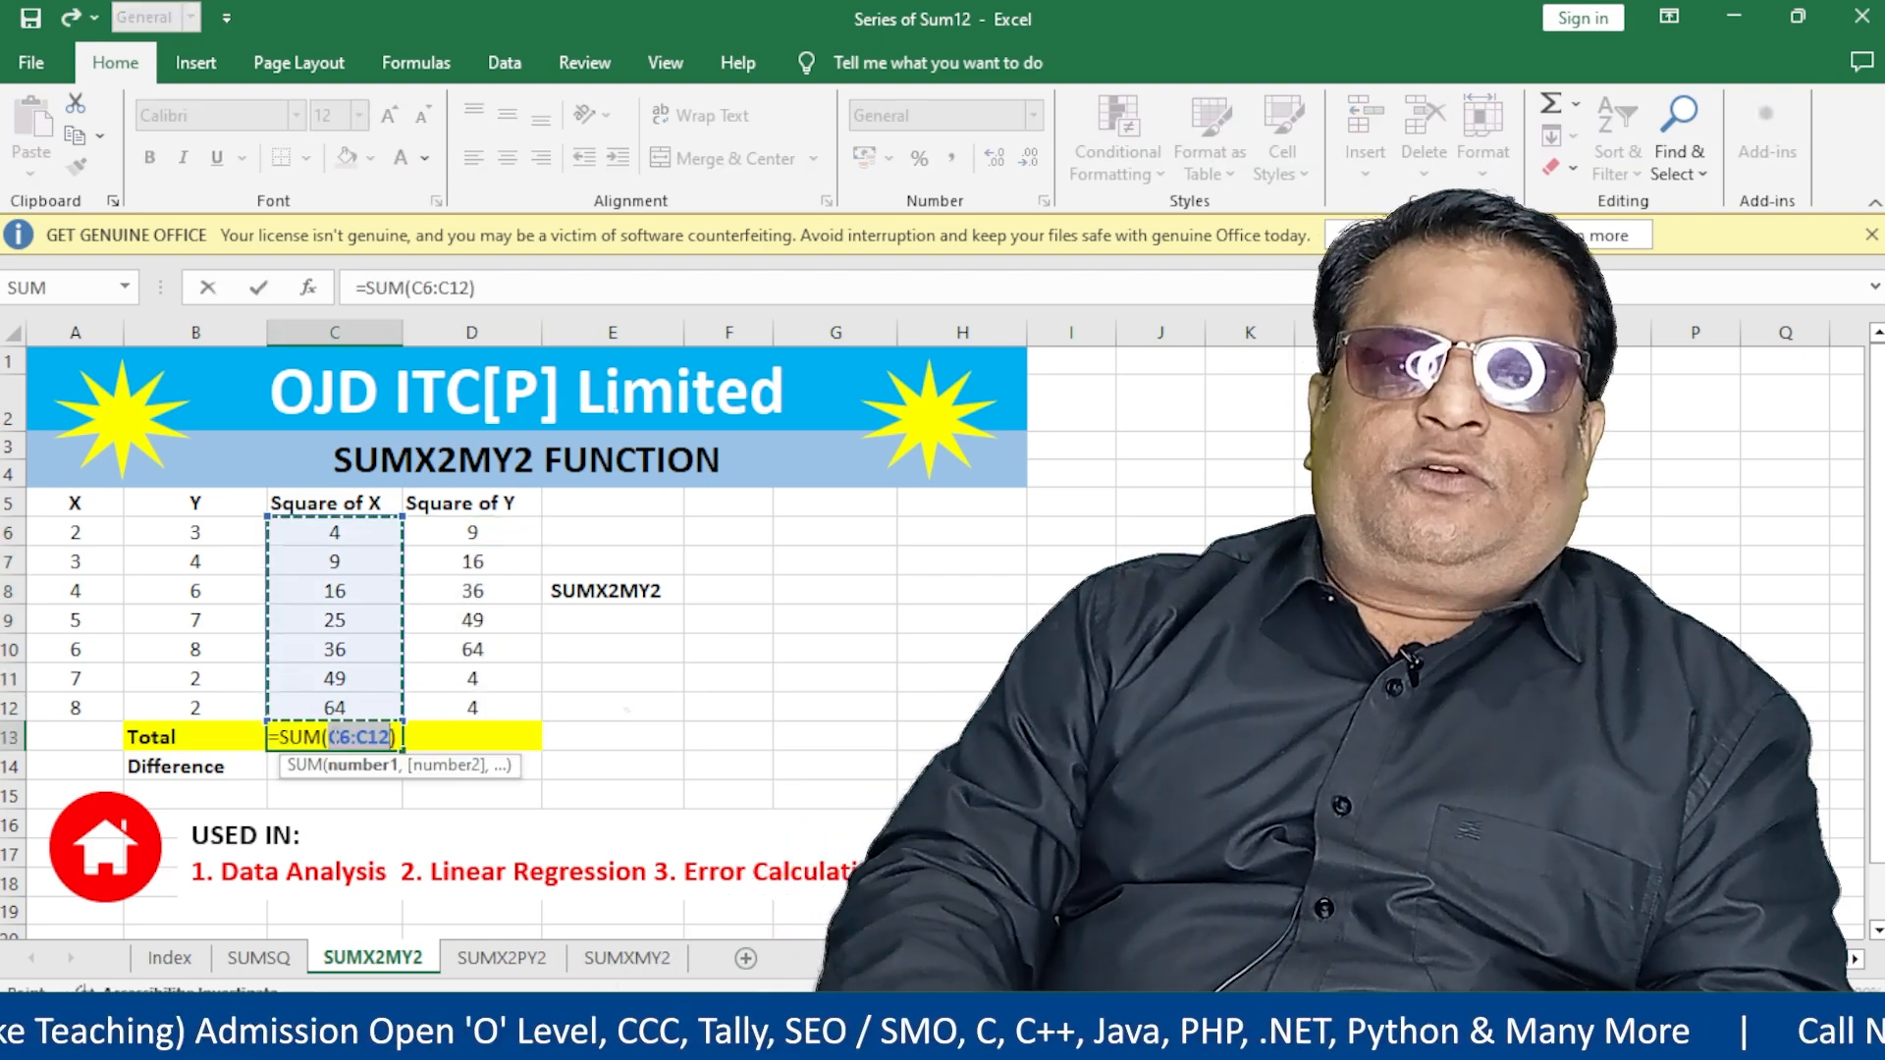
key("Return")
key("Up")
key("Right")
key("alt+=")
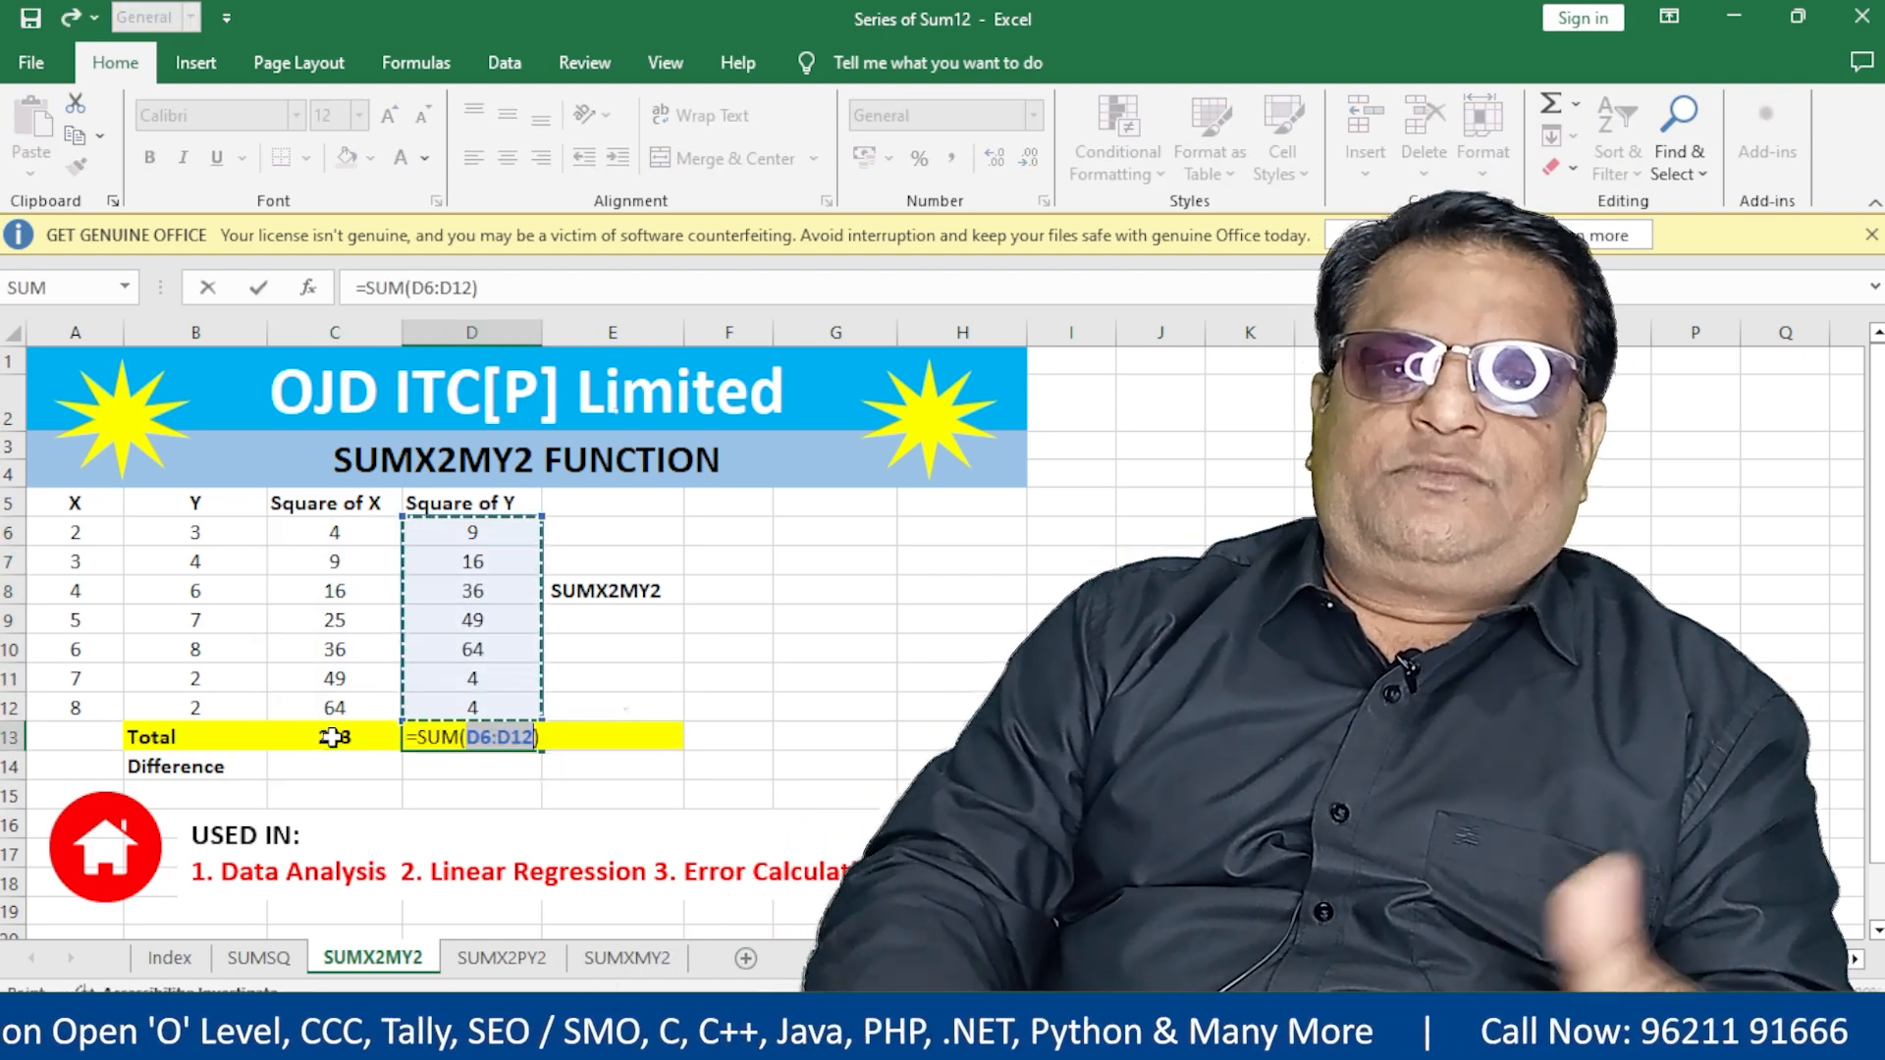
key("Return")
Step: Enter =C13-D13 in C14 to calculate the difference between the two totals
left_click(372, 767)
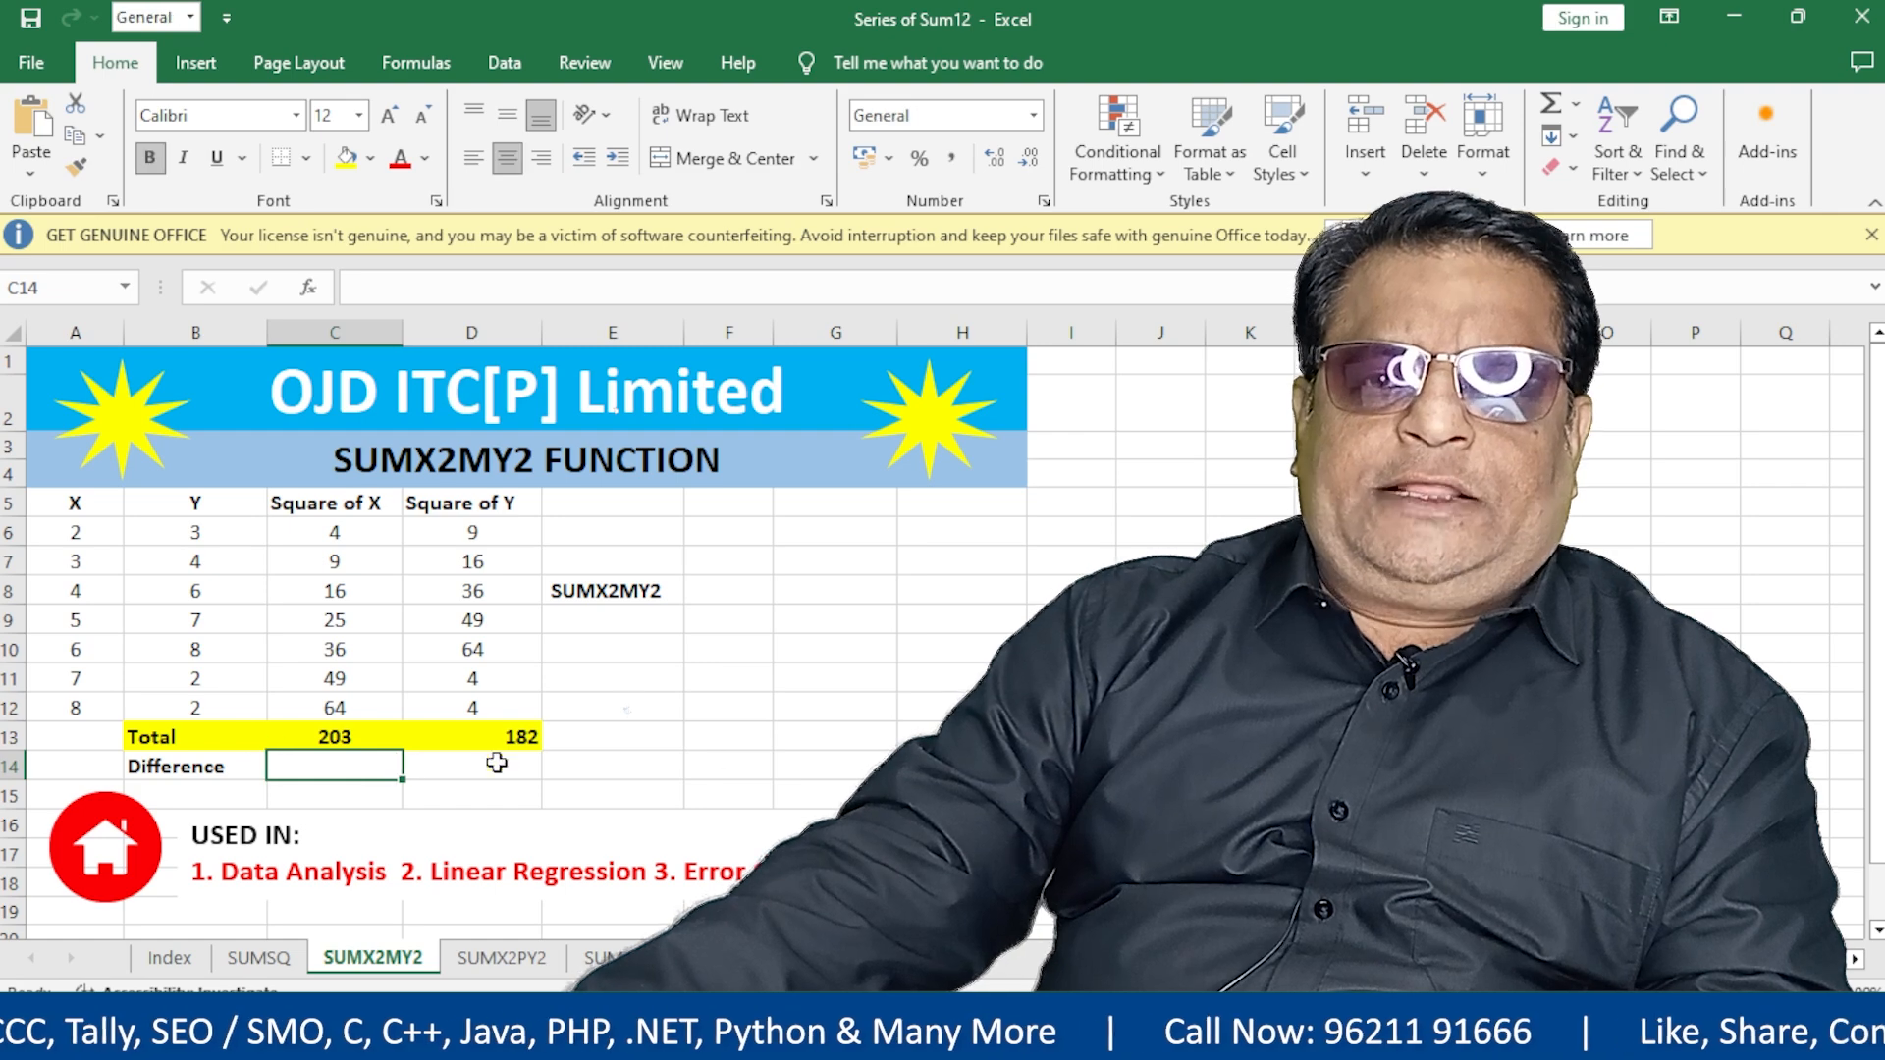
type("=")
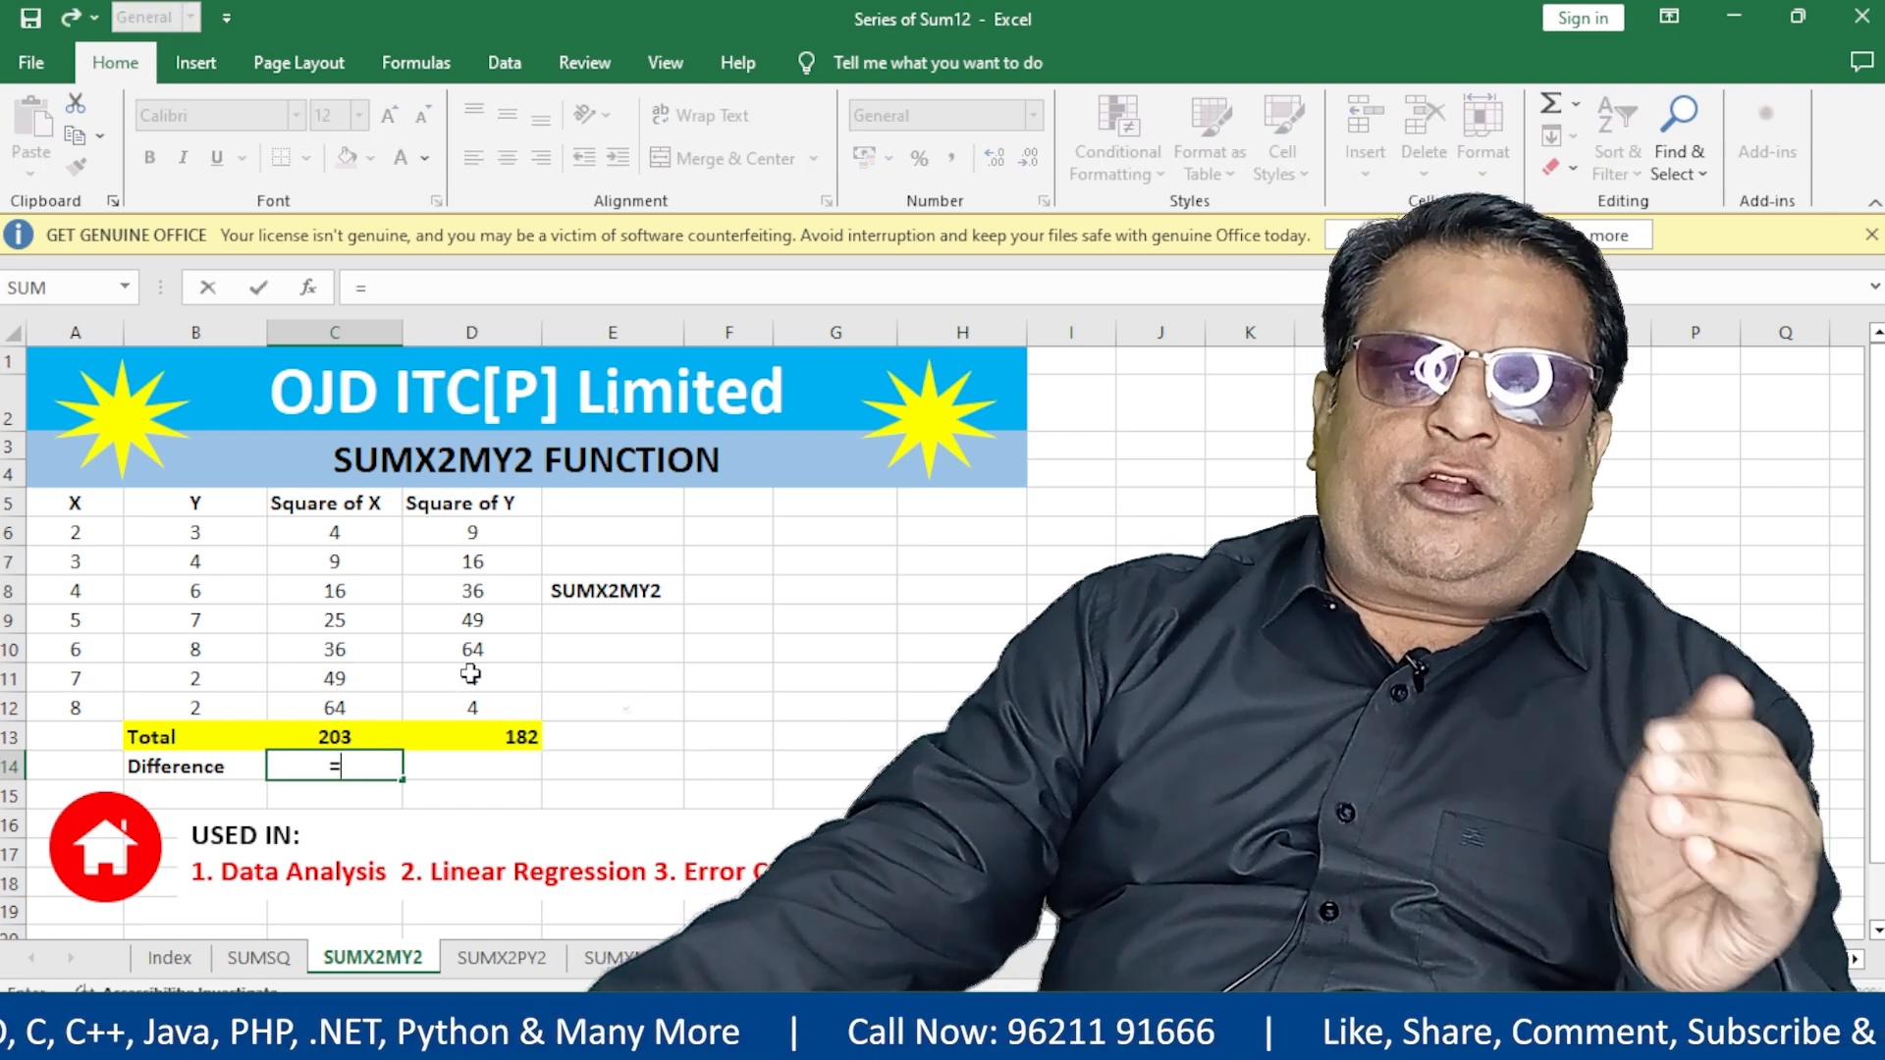
left_click(356, 737)
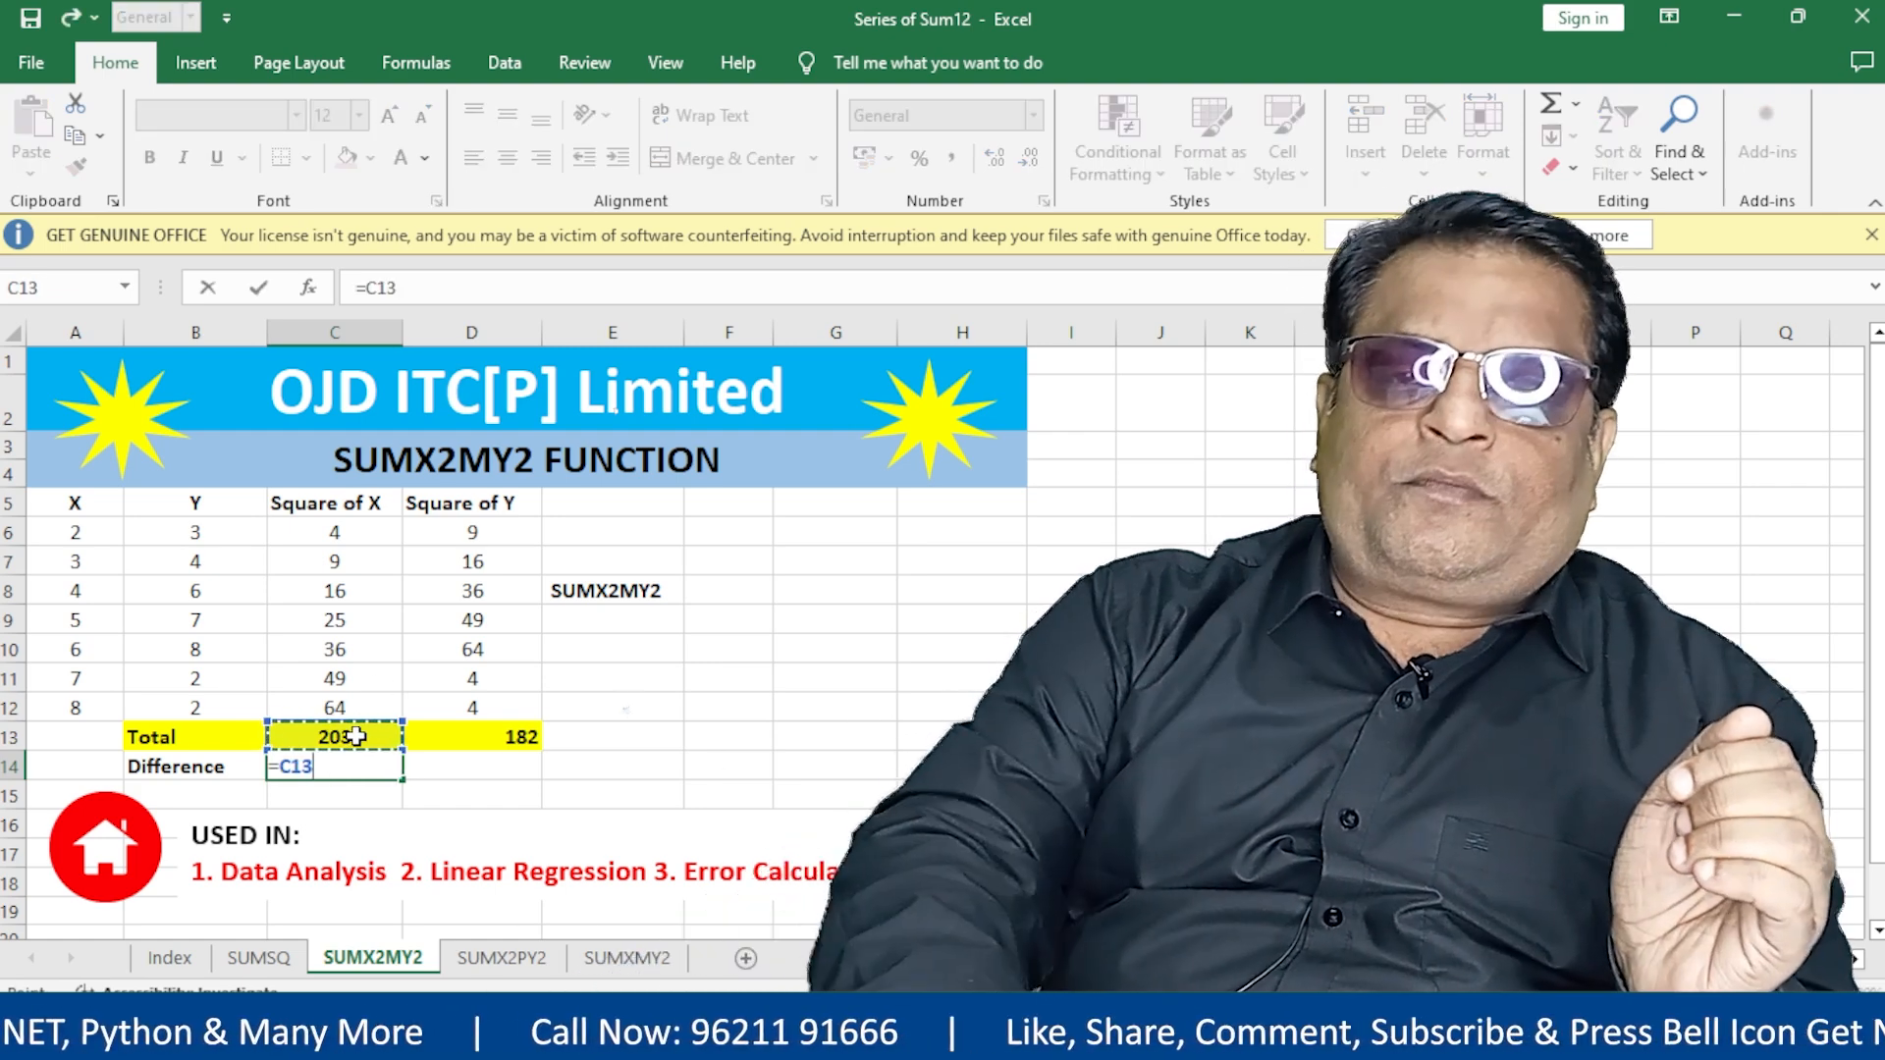
type("-")
left_click(506, 735)
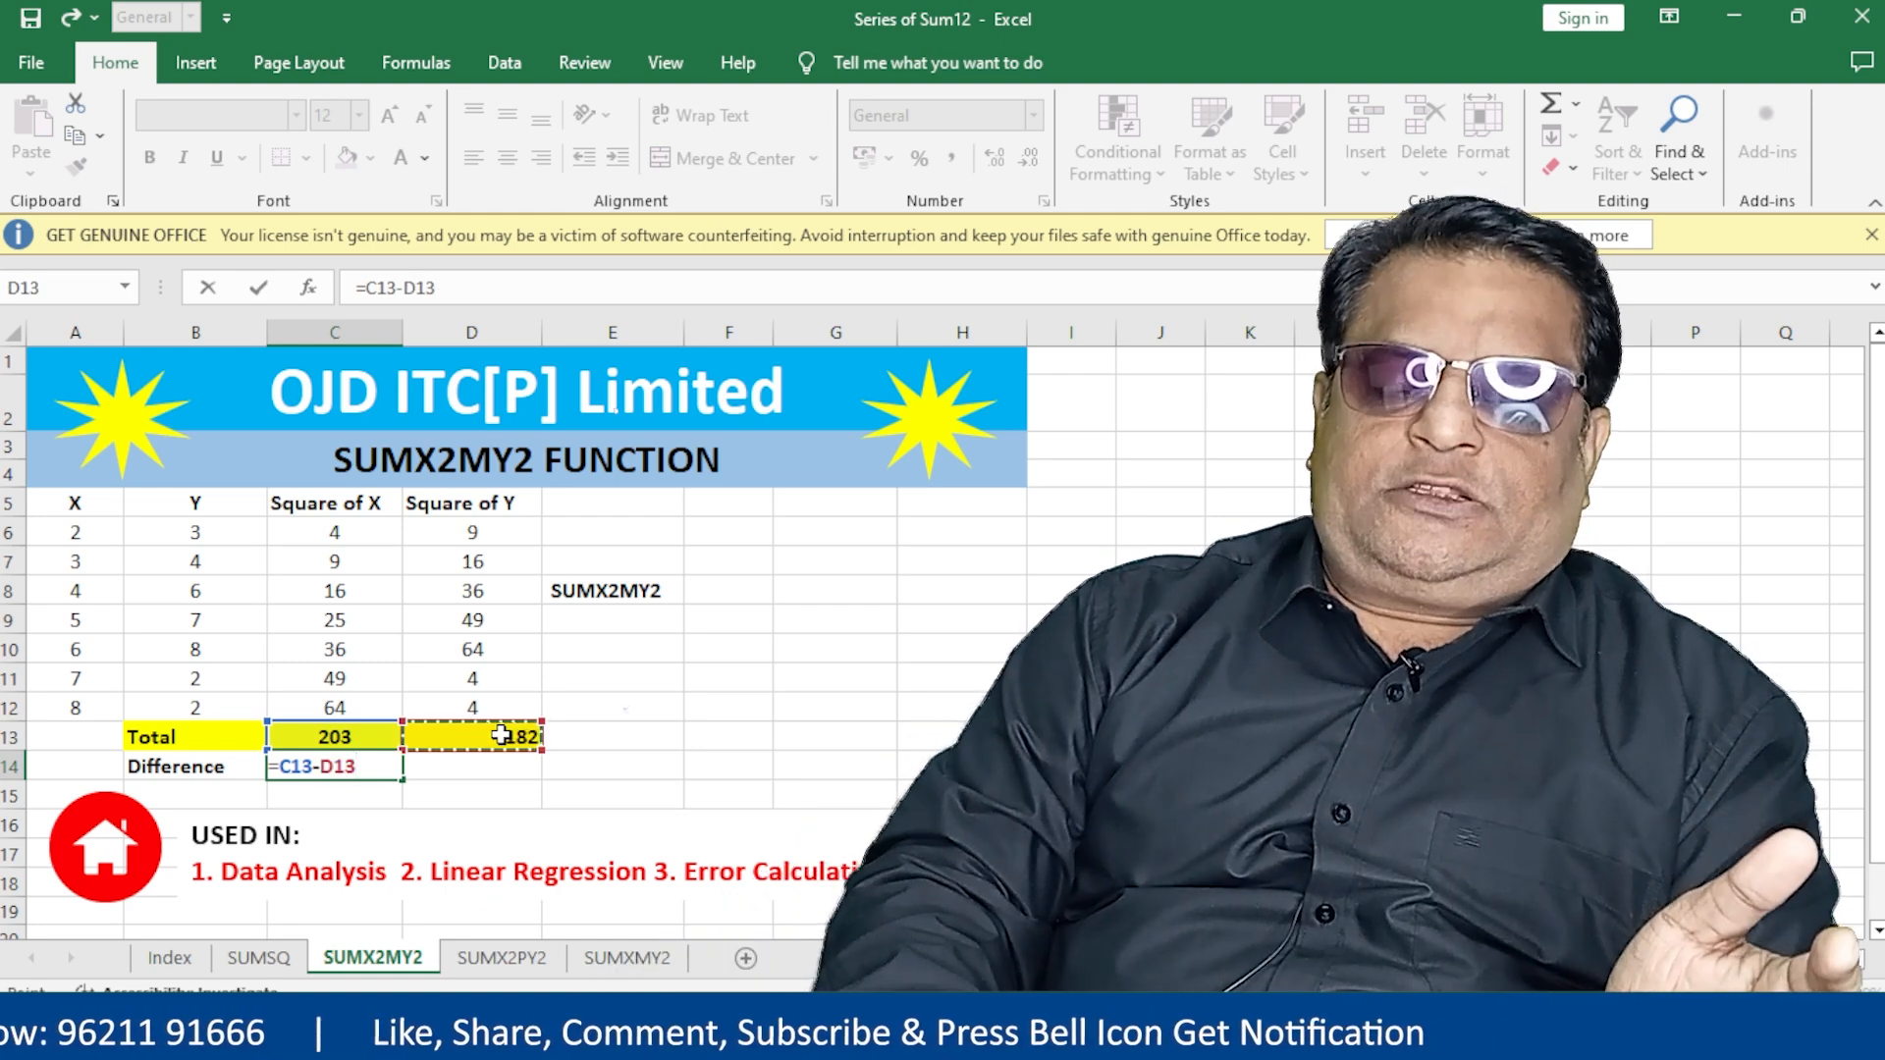
key("Return")
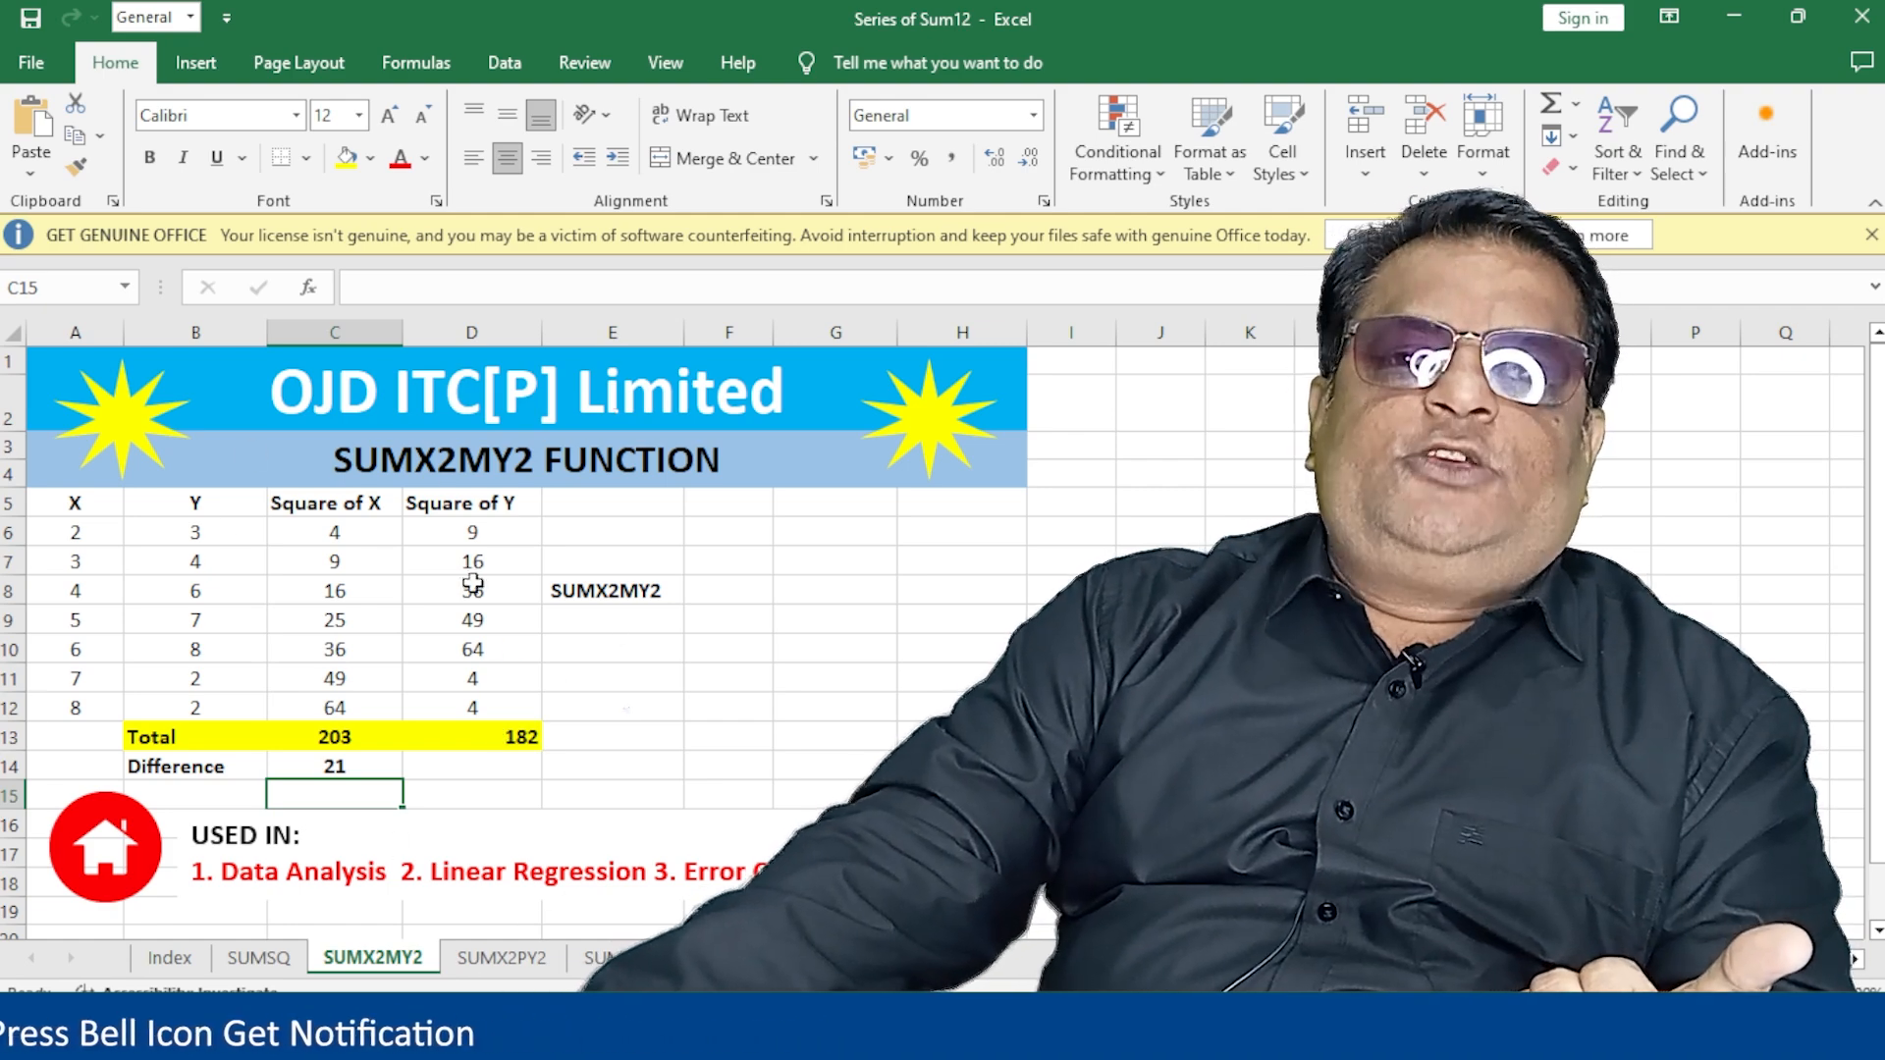
Step: Enter =SUMX2MY2(A6:A12,B6:B12) in E9 to calculate the difference of squares directly from the X and Y values
left_click(606, 621)
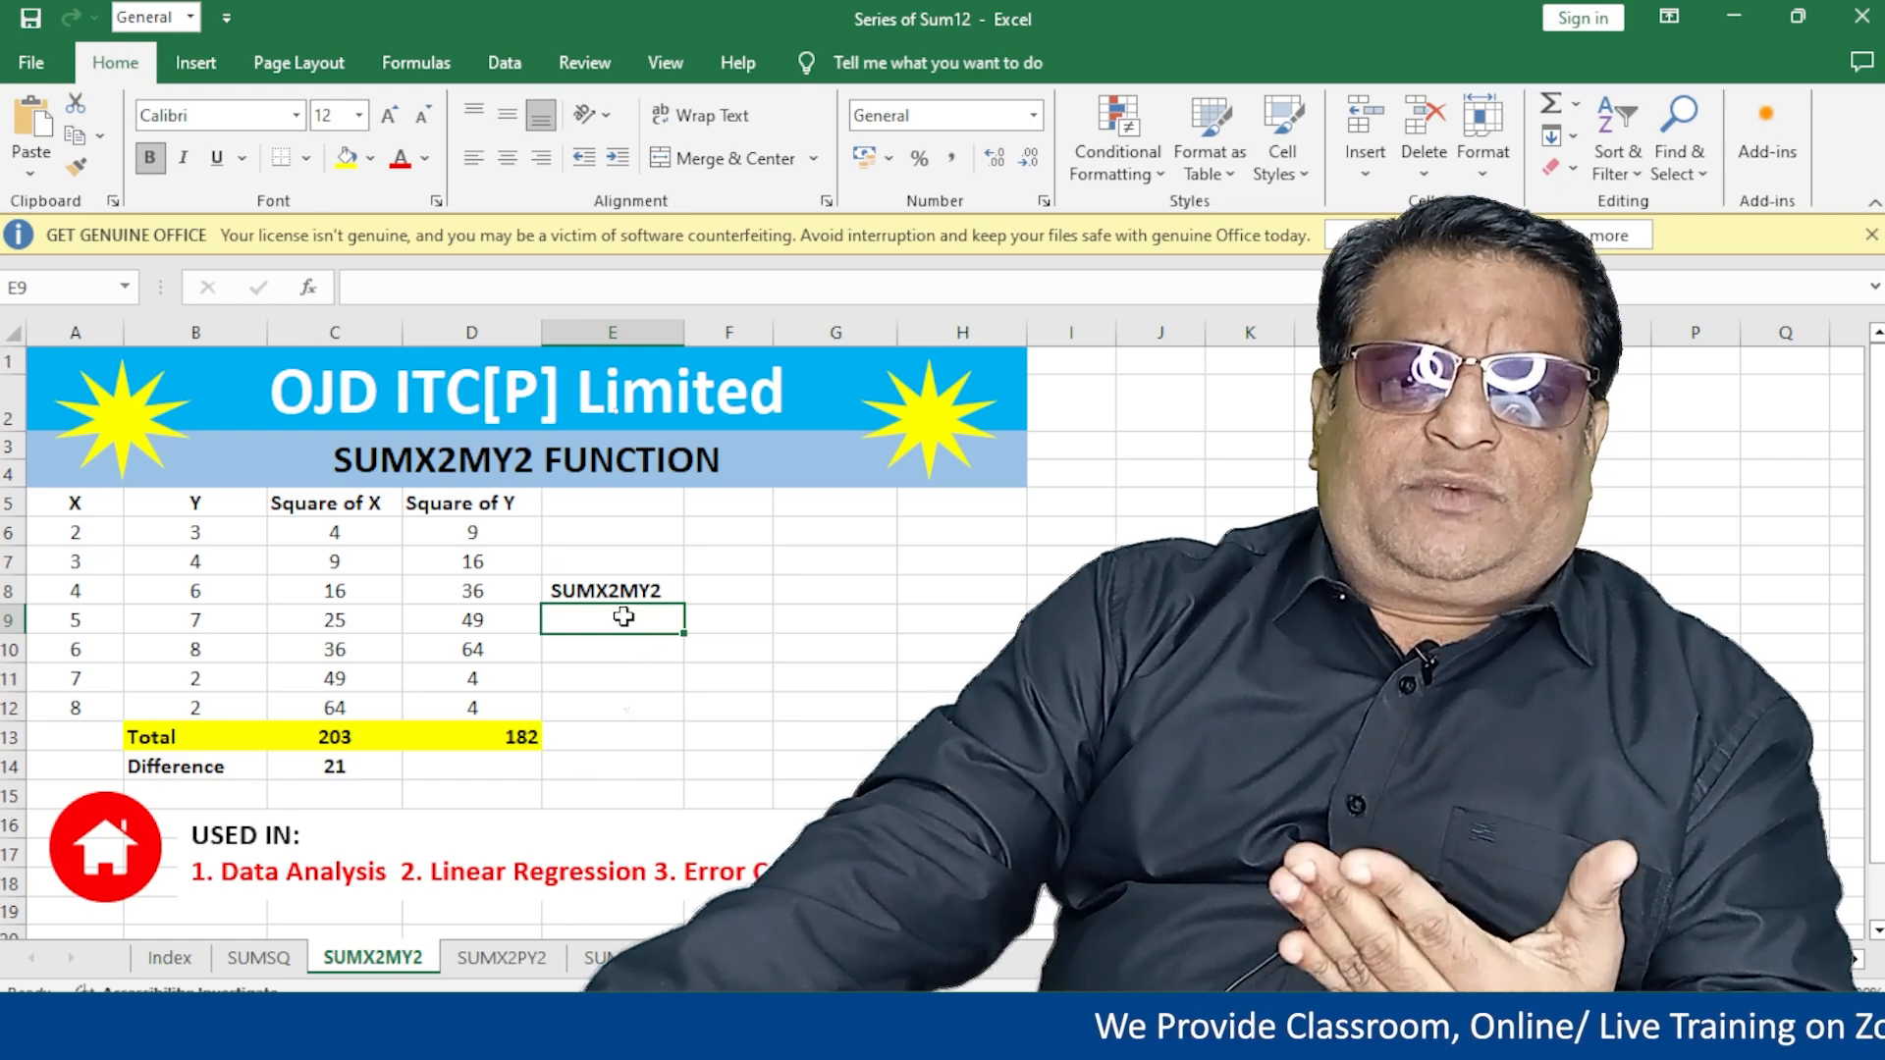
type("=sum2")
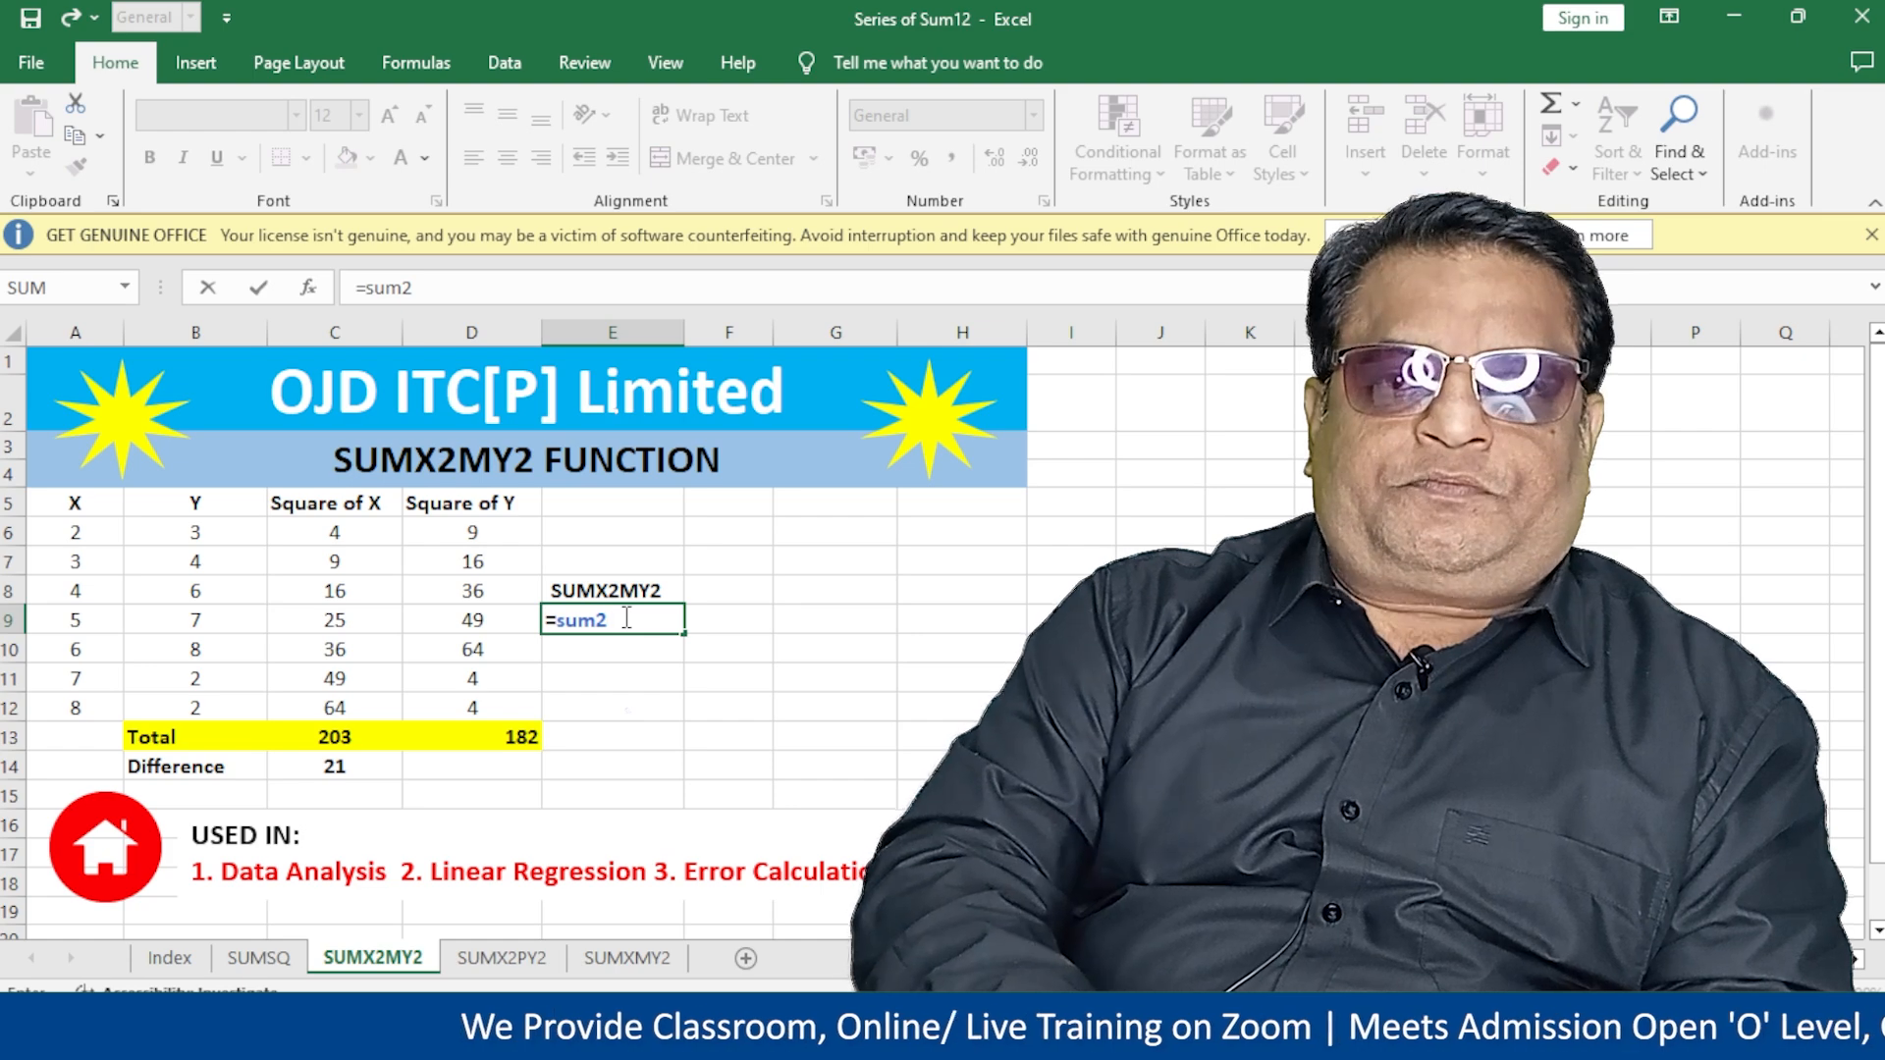
key("BackSpace")
type("x")
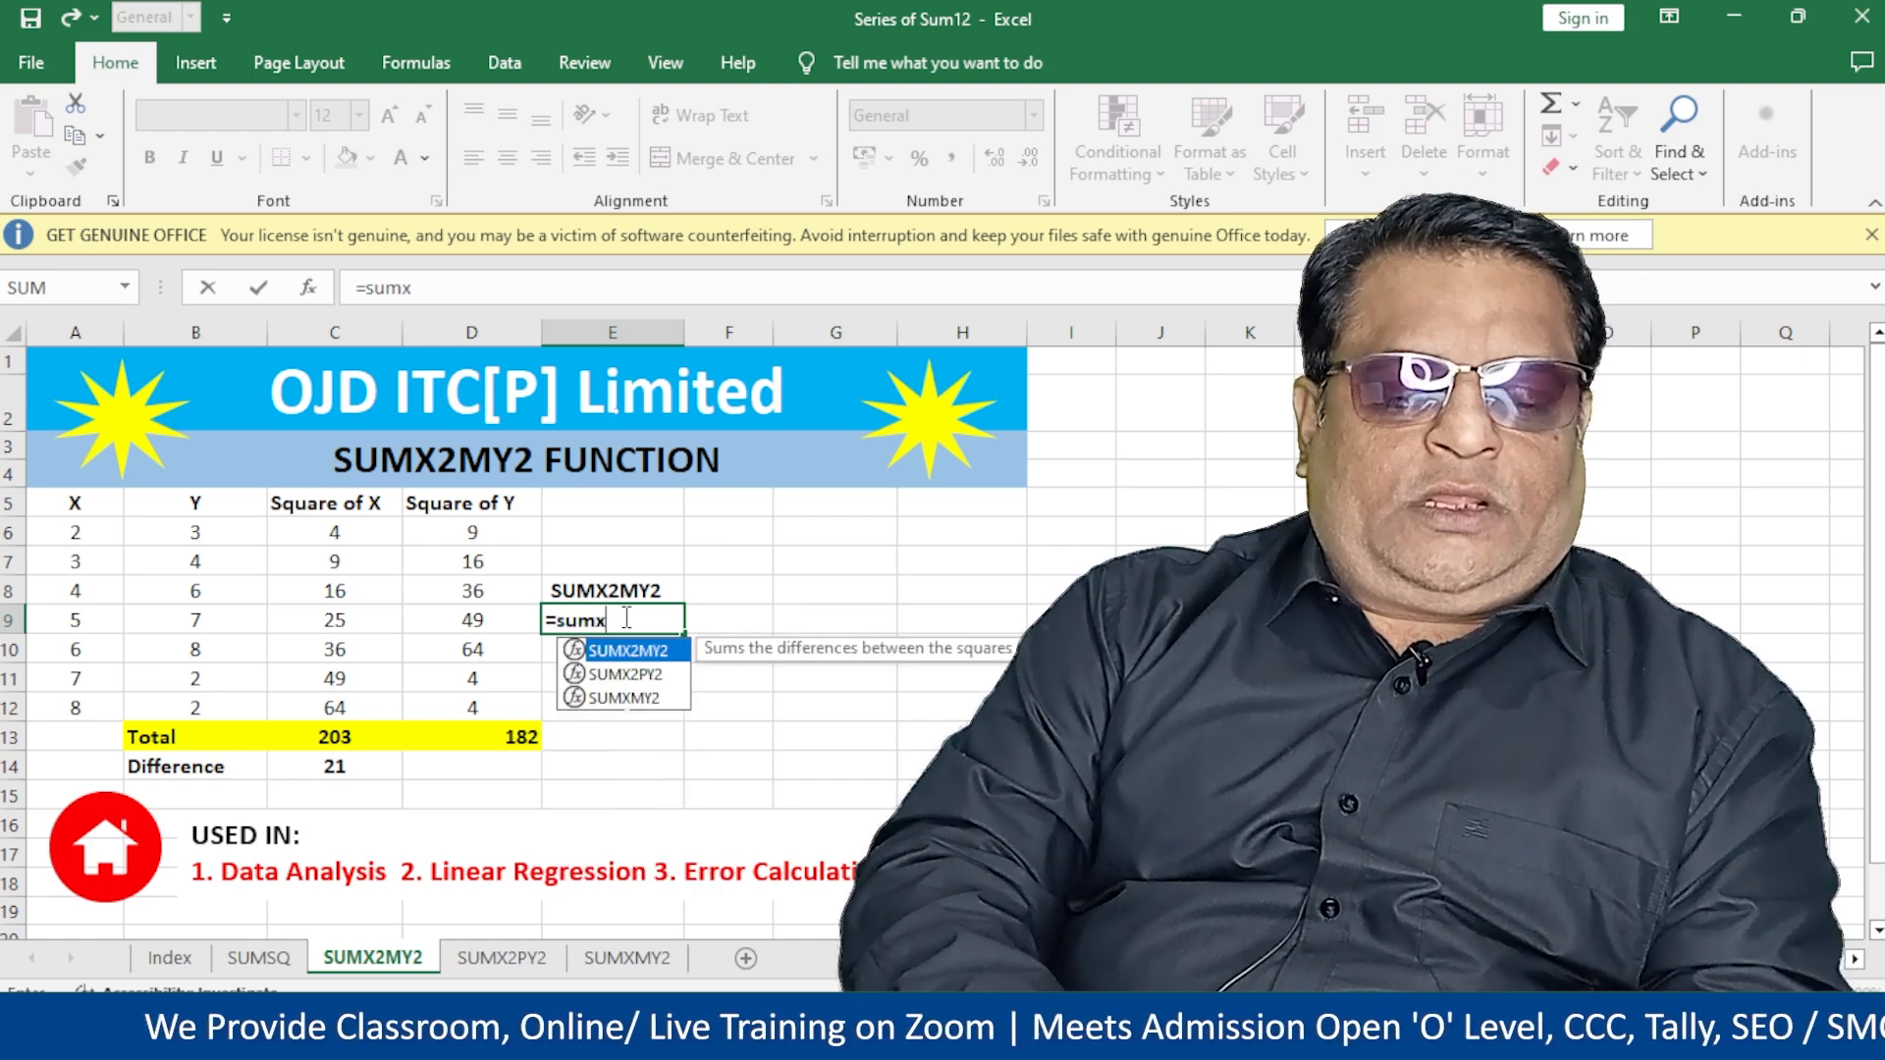
type("2my2")
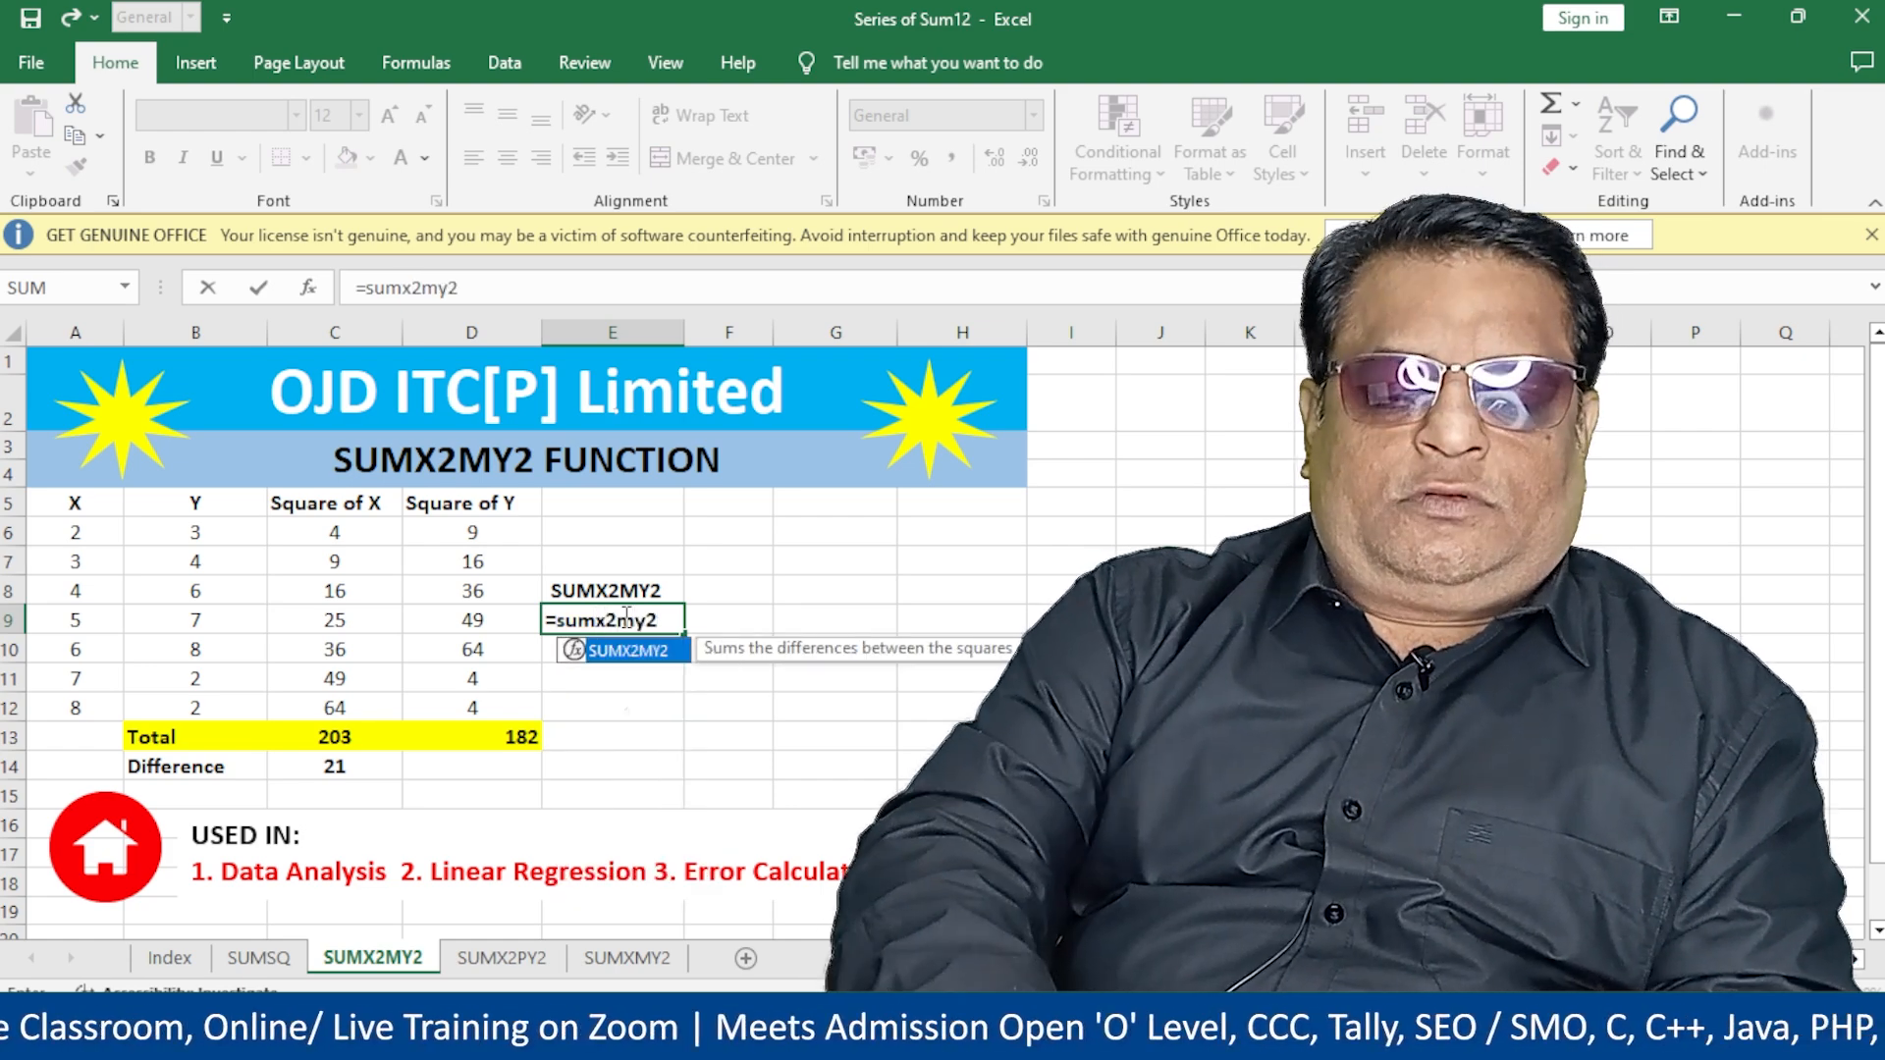
type("(")
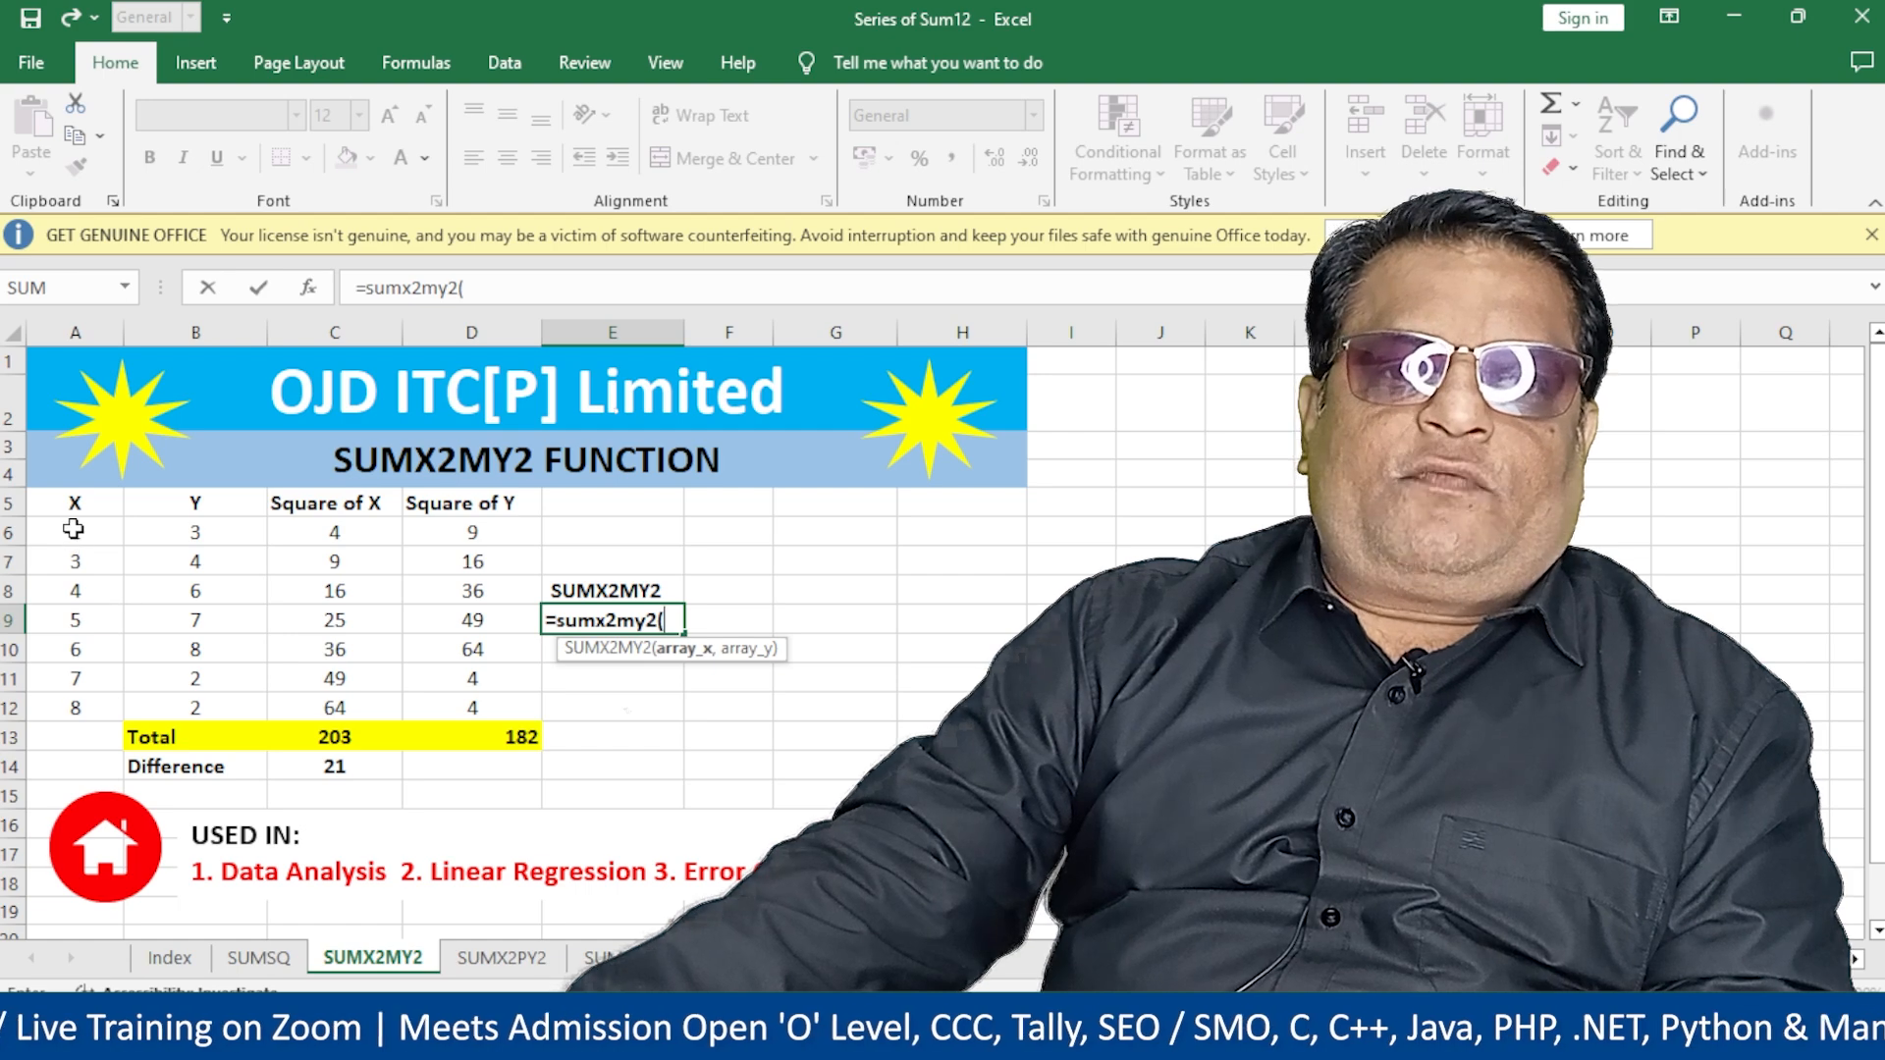
left_click_drag(74, 529, 75, 695)
type(",")
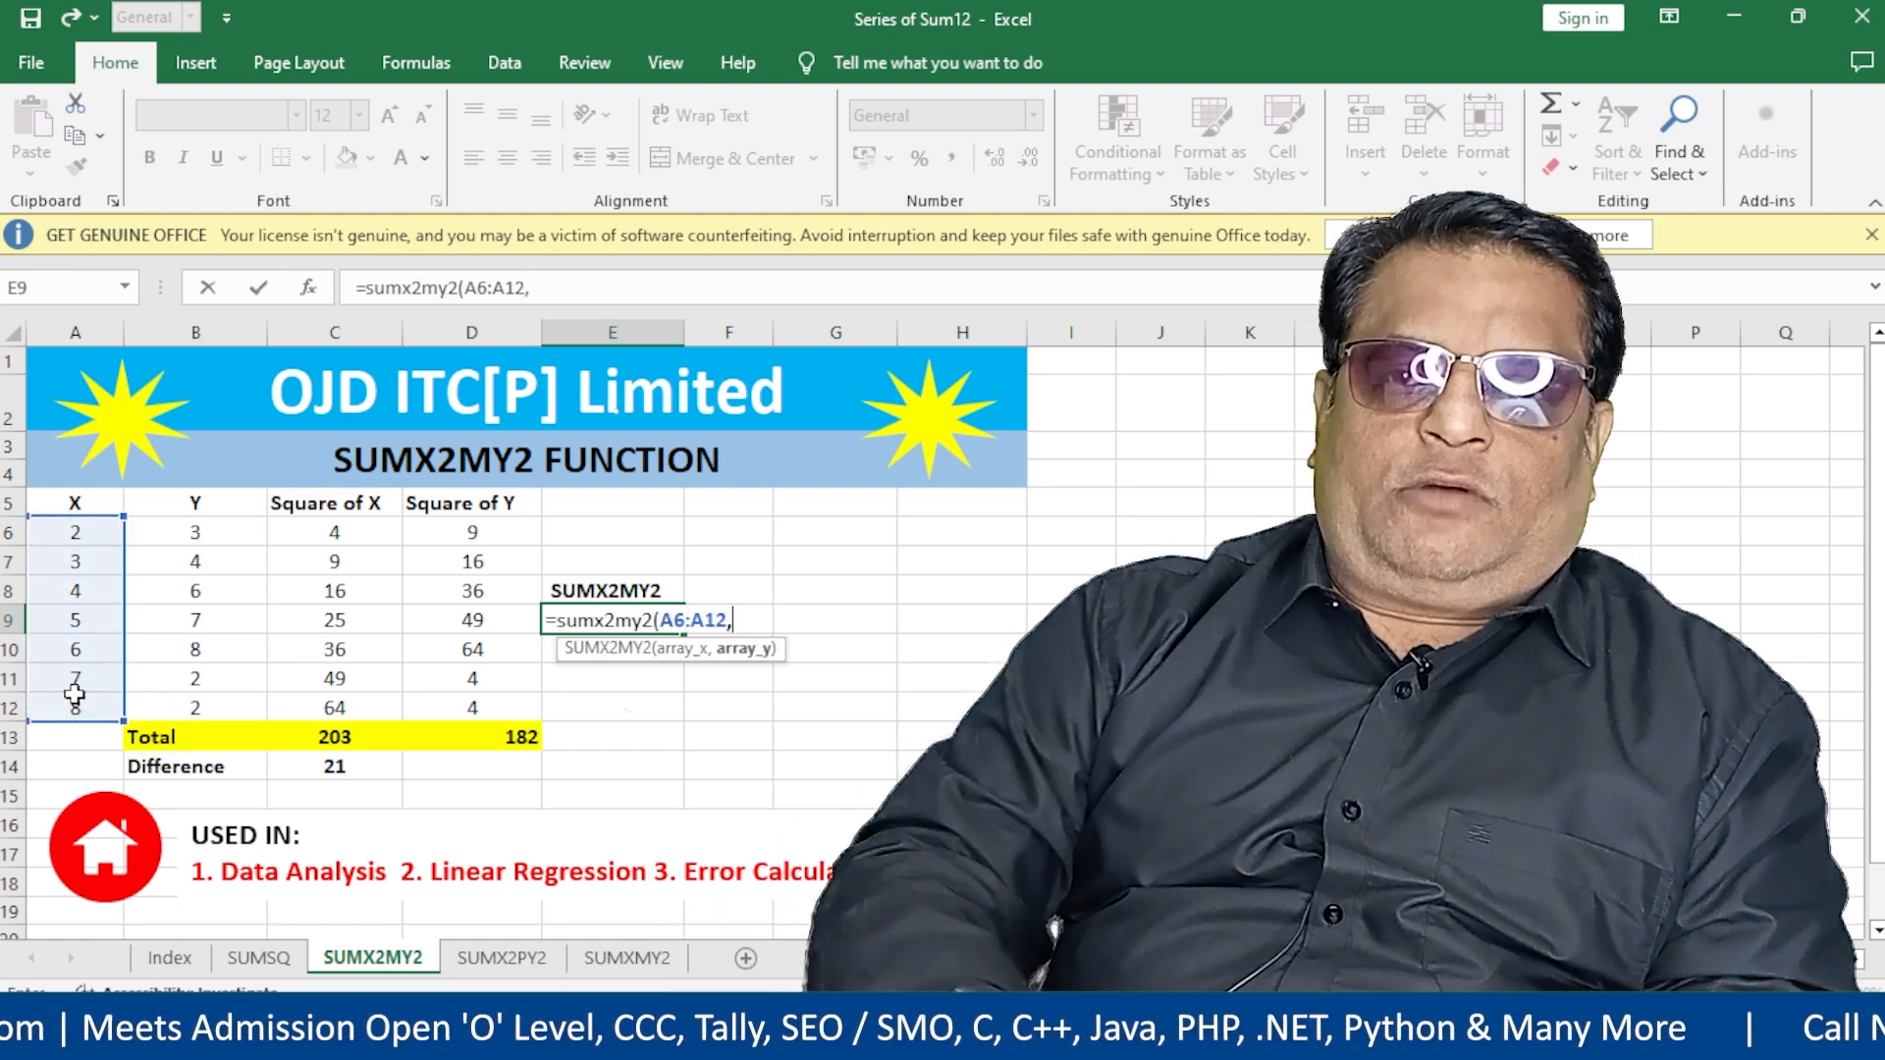
left_click_drag(186, 532, 225, 701)
type(")")
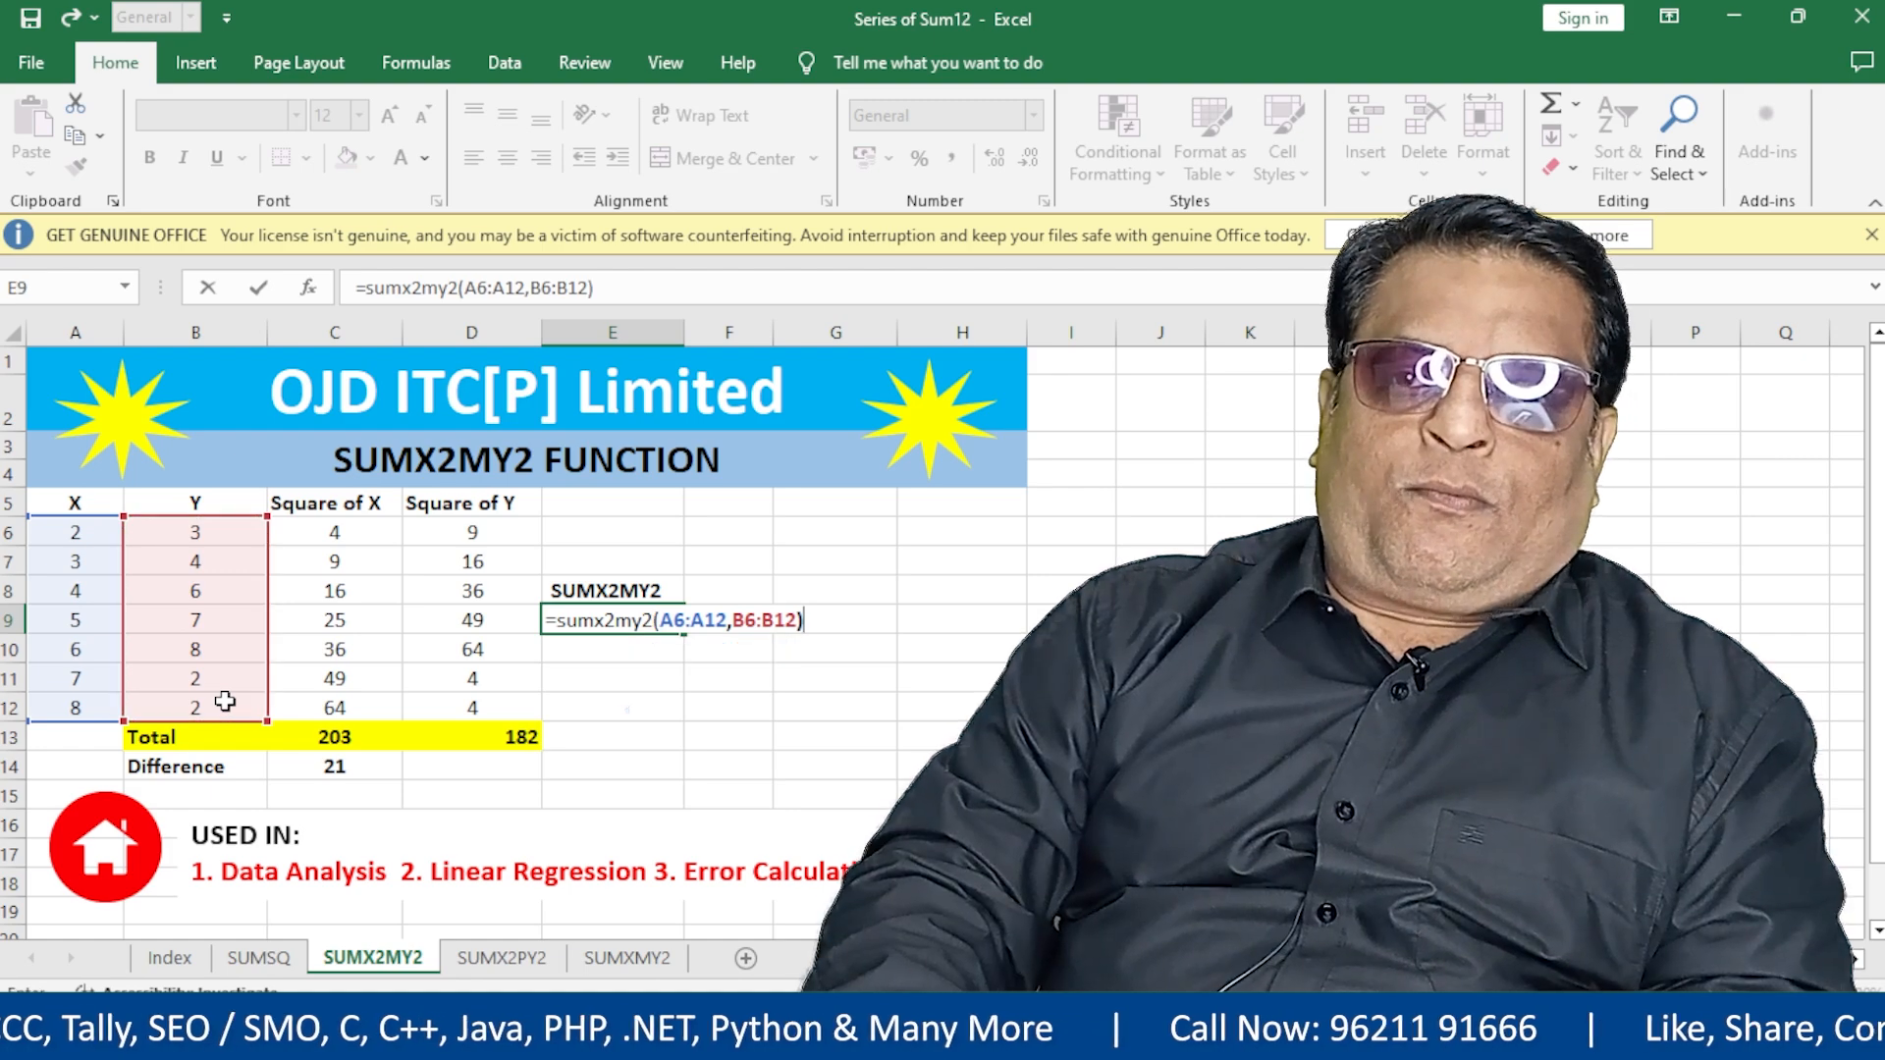
key("Return")
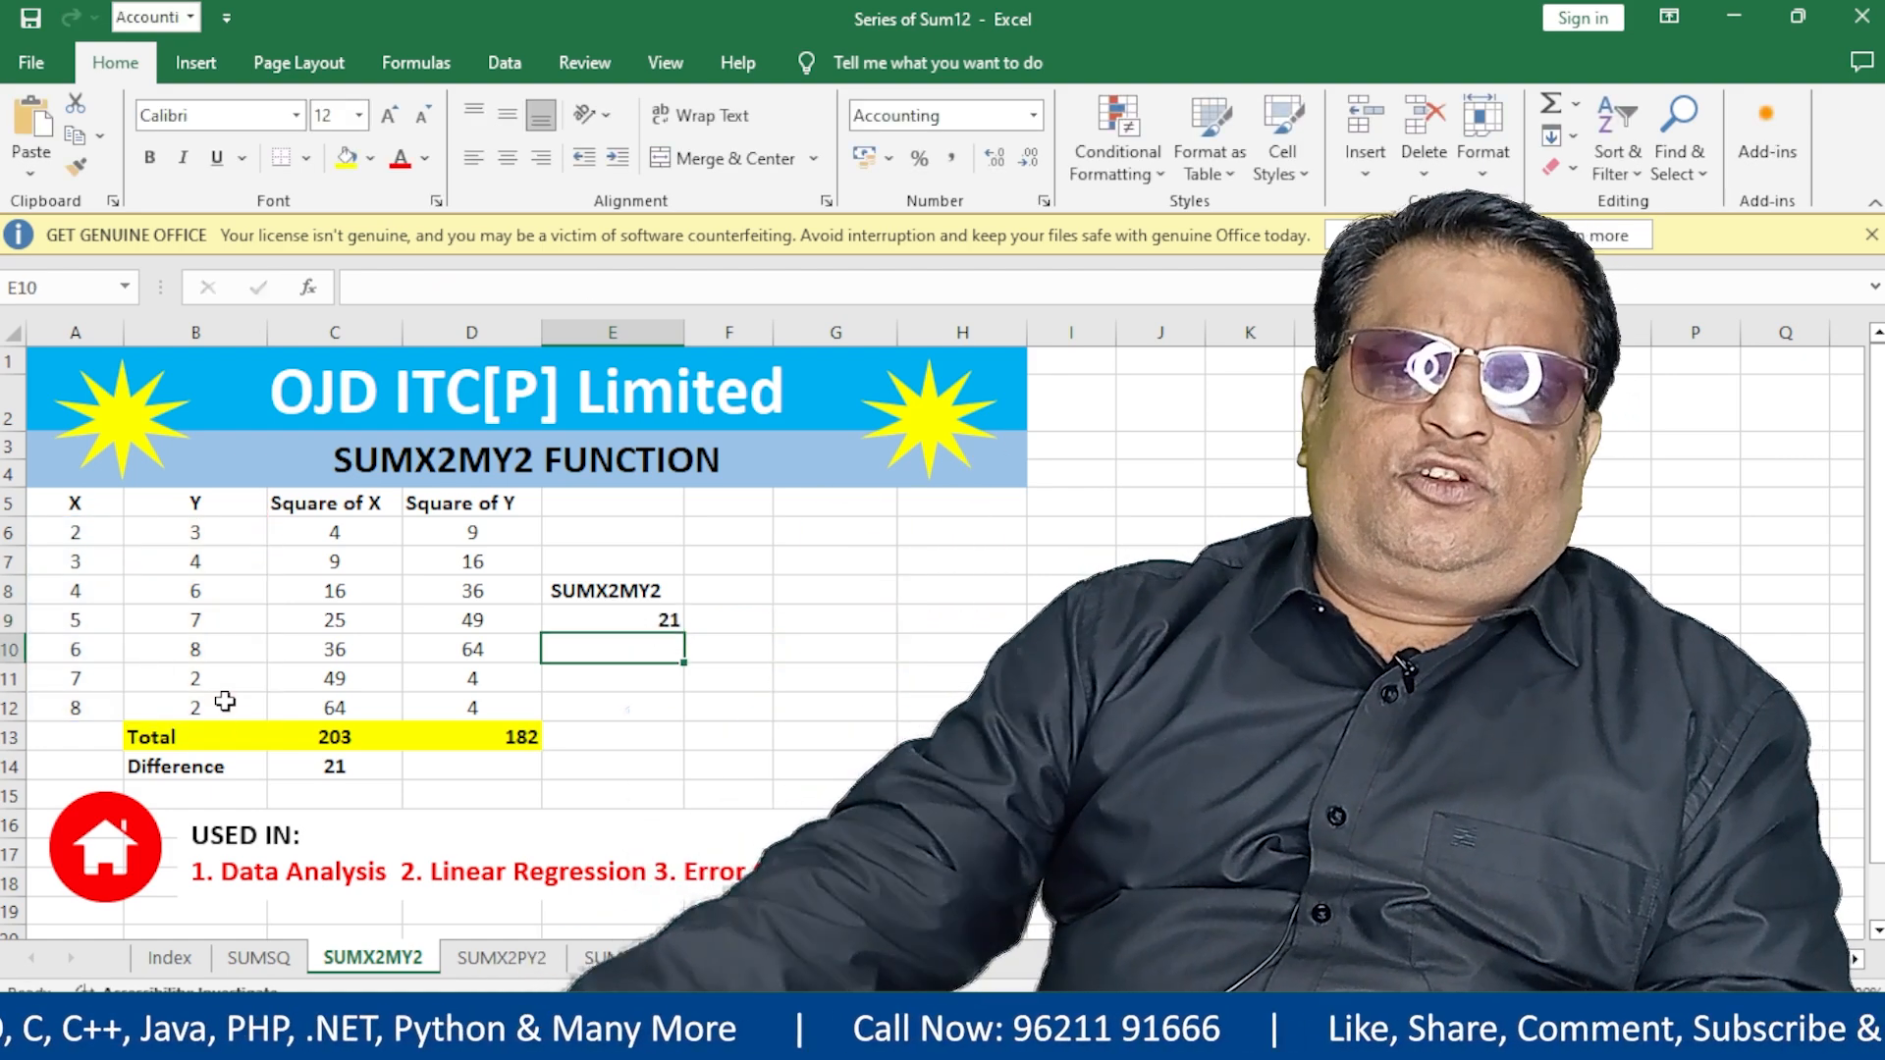
Step: Highlight the SUMX2MY2 heading in E8 with a yellow fill
left_click_drag(301, 519, 458, 757)
left_click(617, 590)
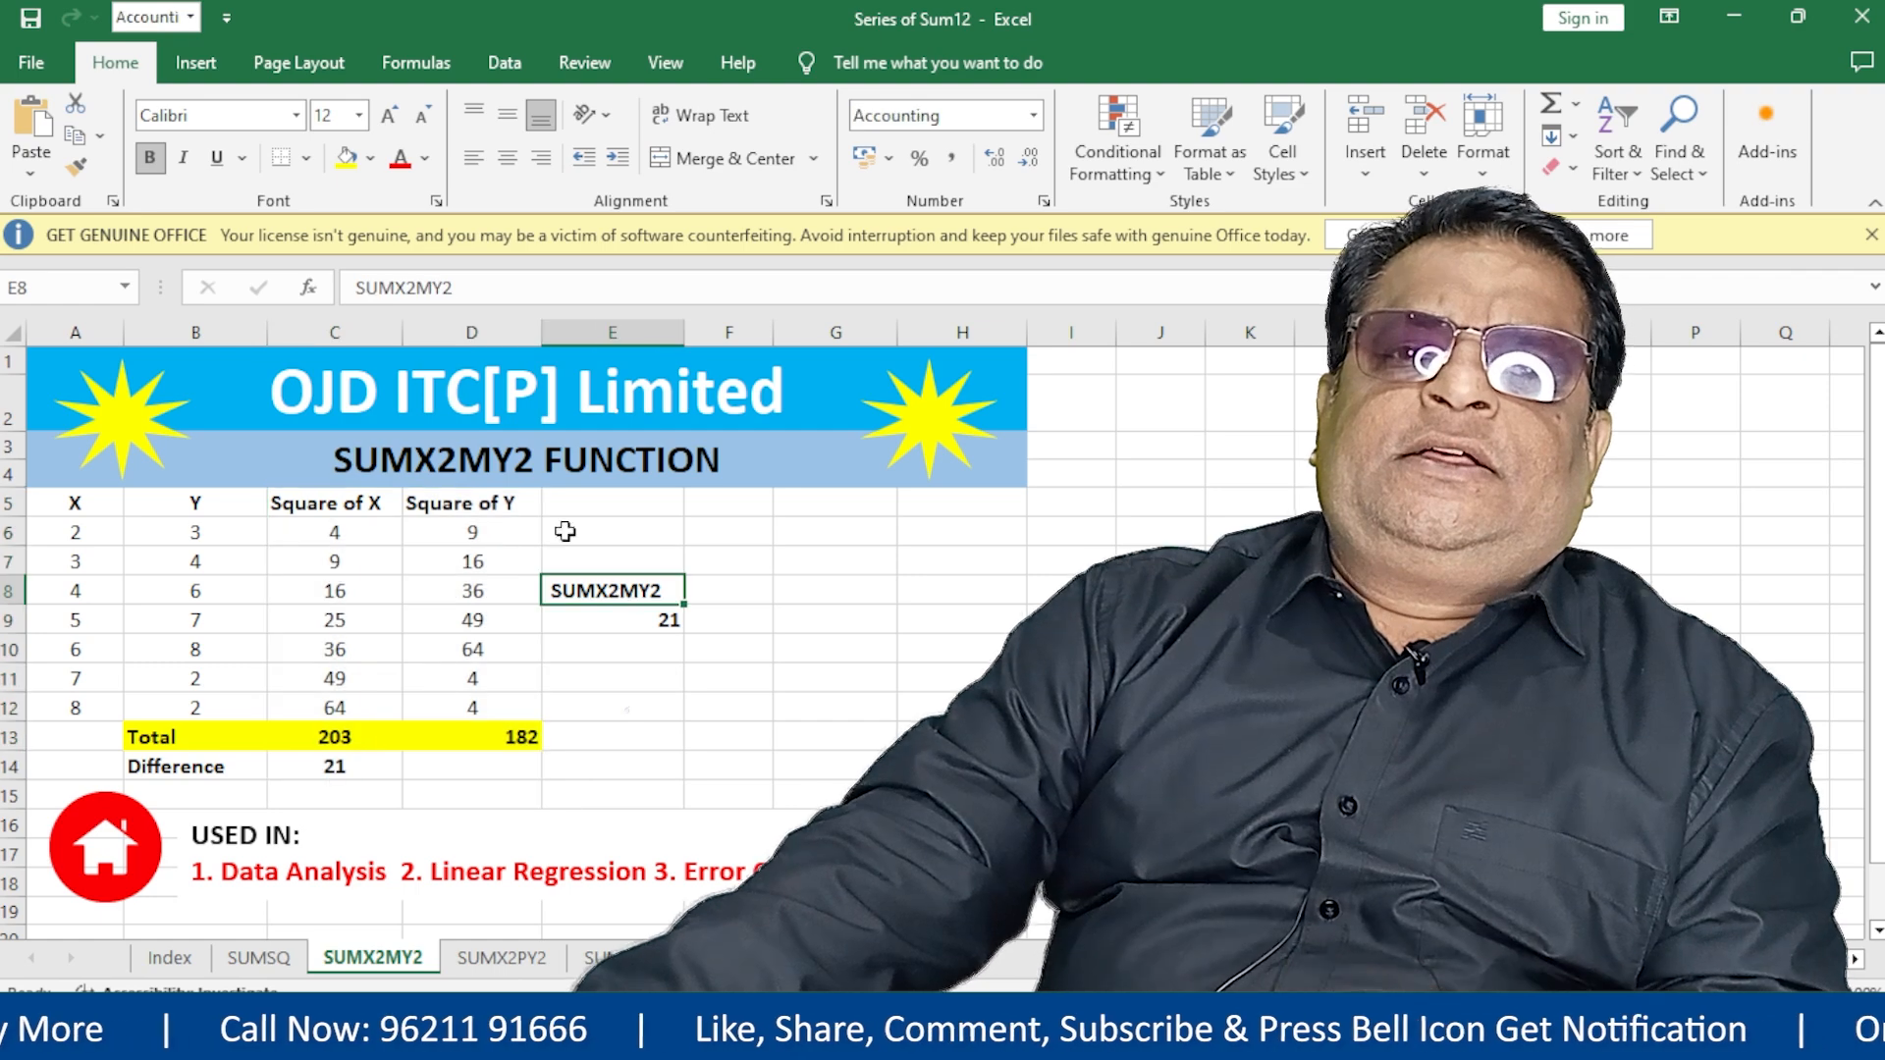
left_click(346, 157)
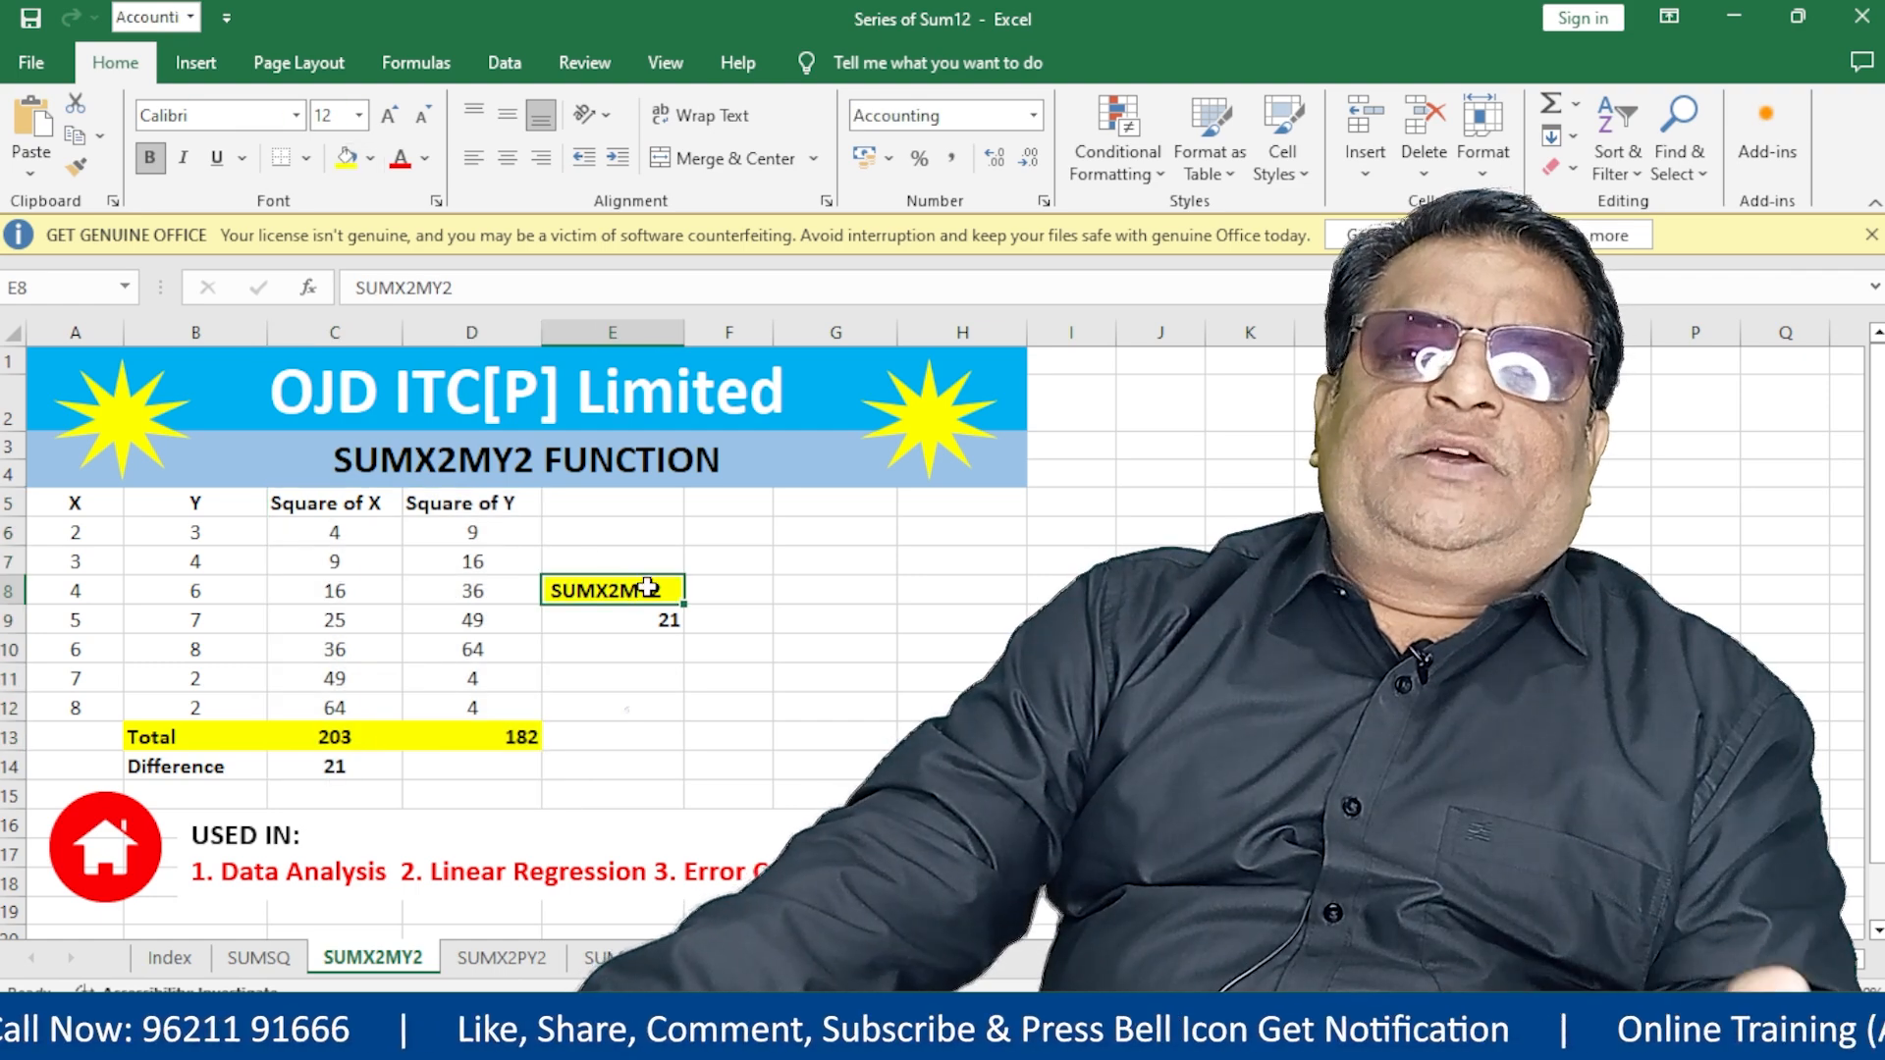
left_click(628, 678)
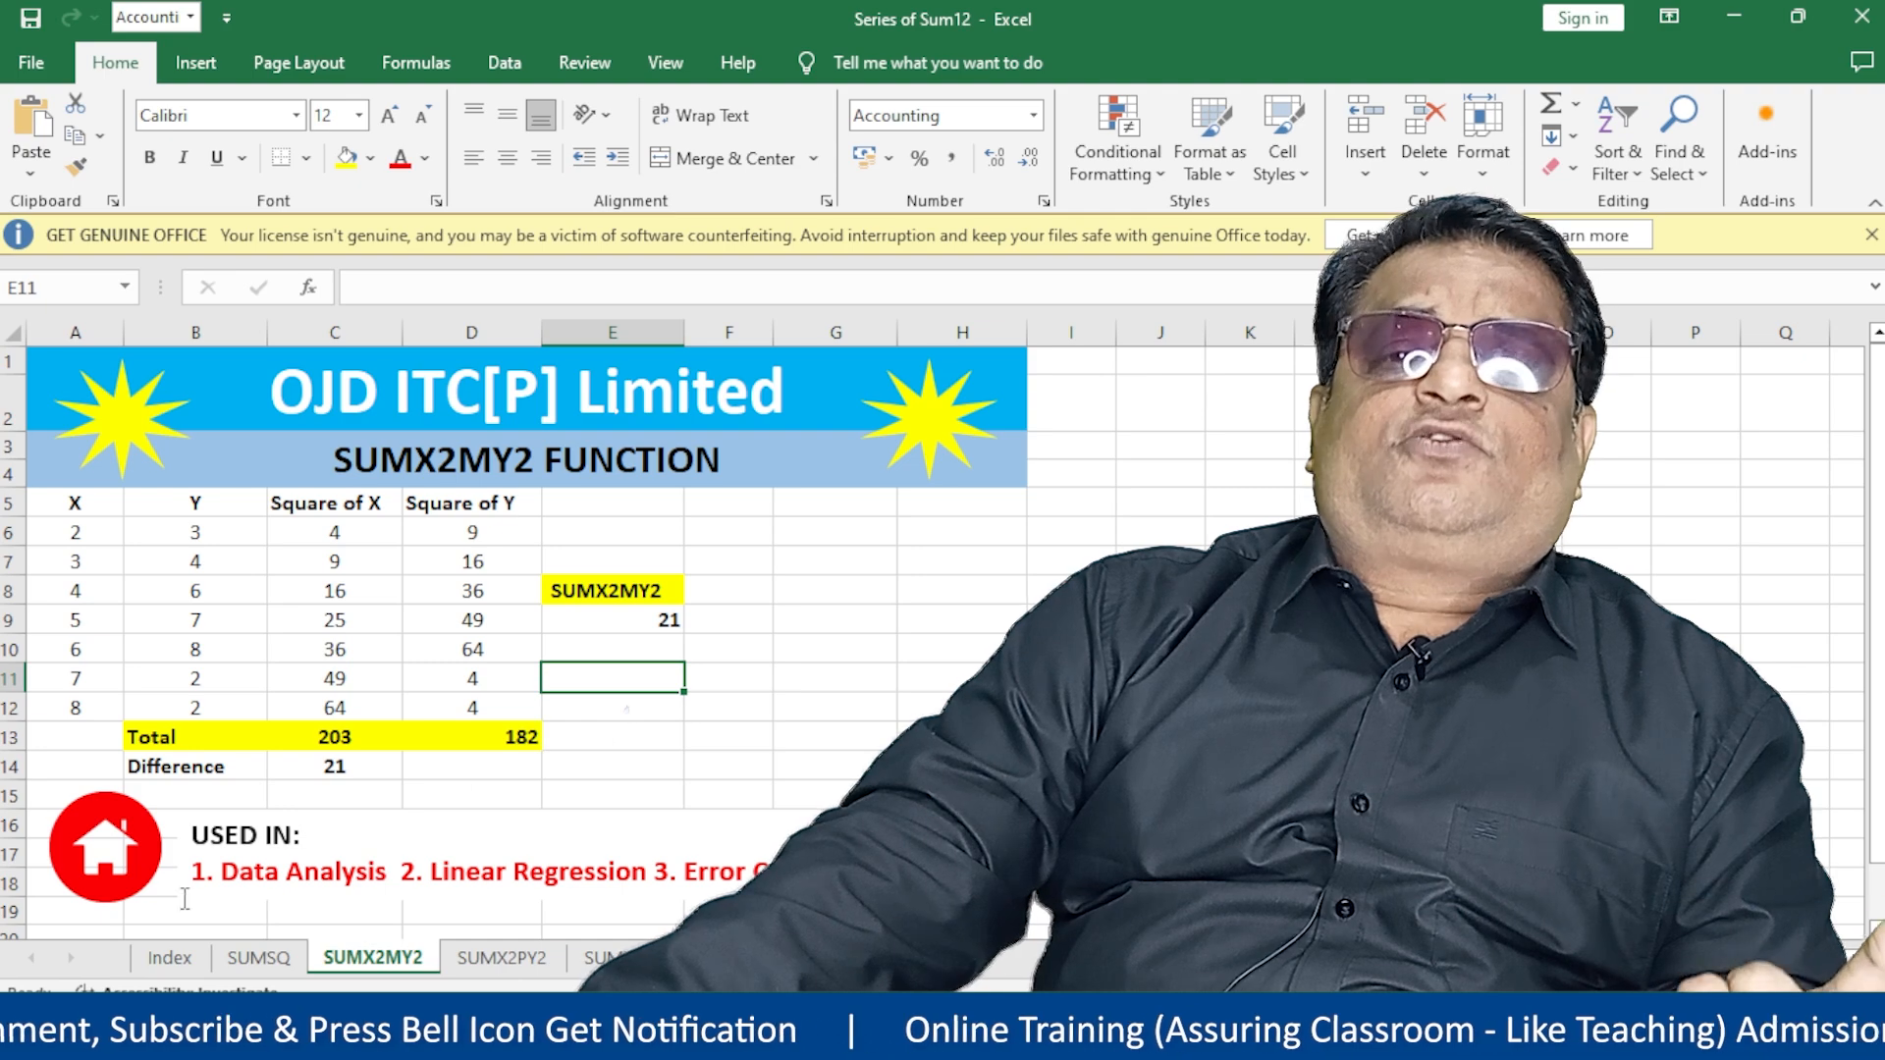
Step: Return to the Index sheet and open the SUMX2PY2 sheet from there
left_click(141, 860)
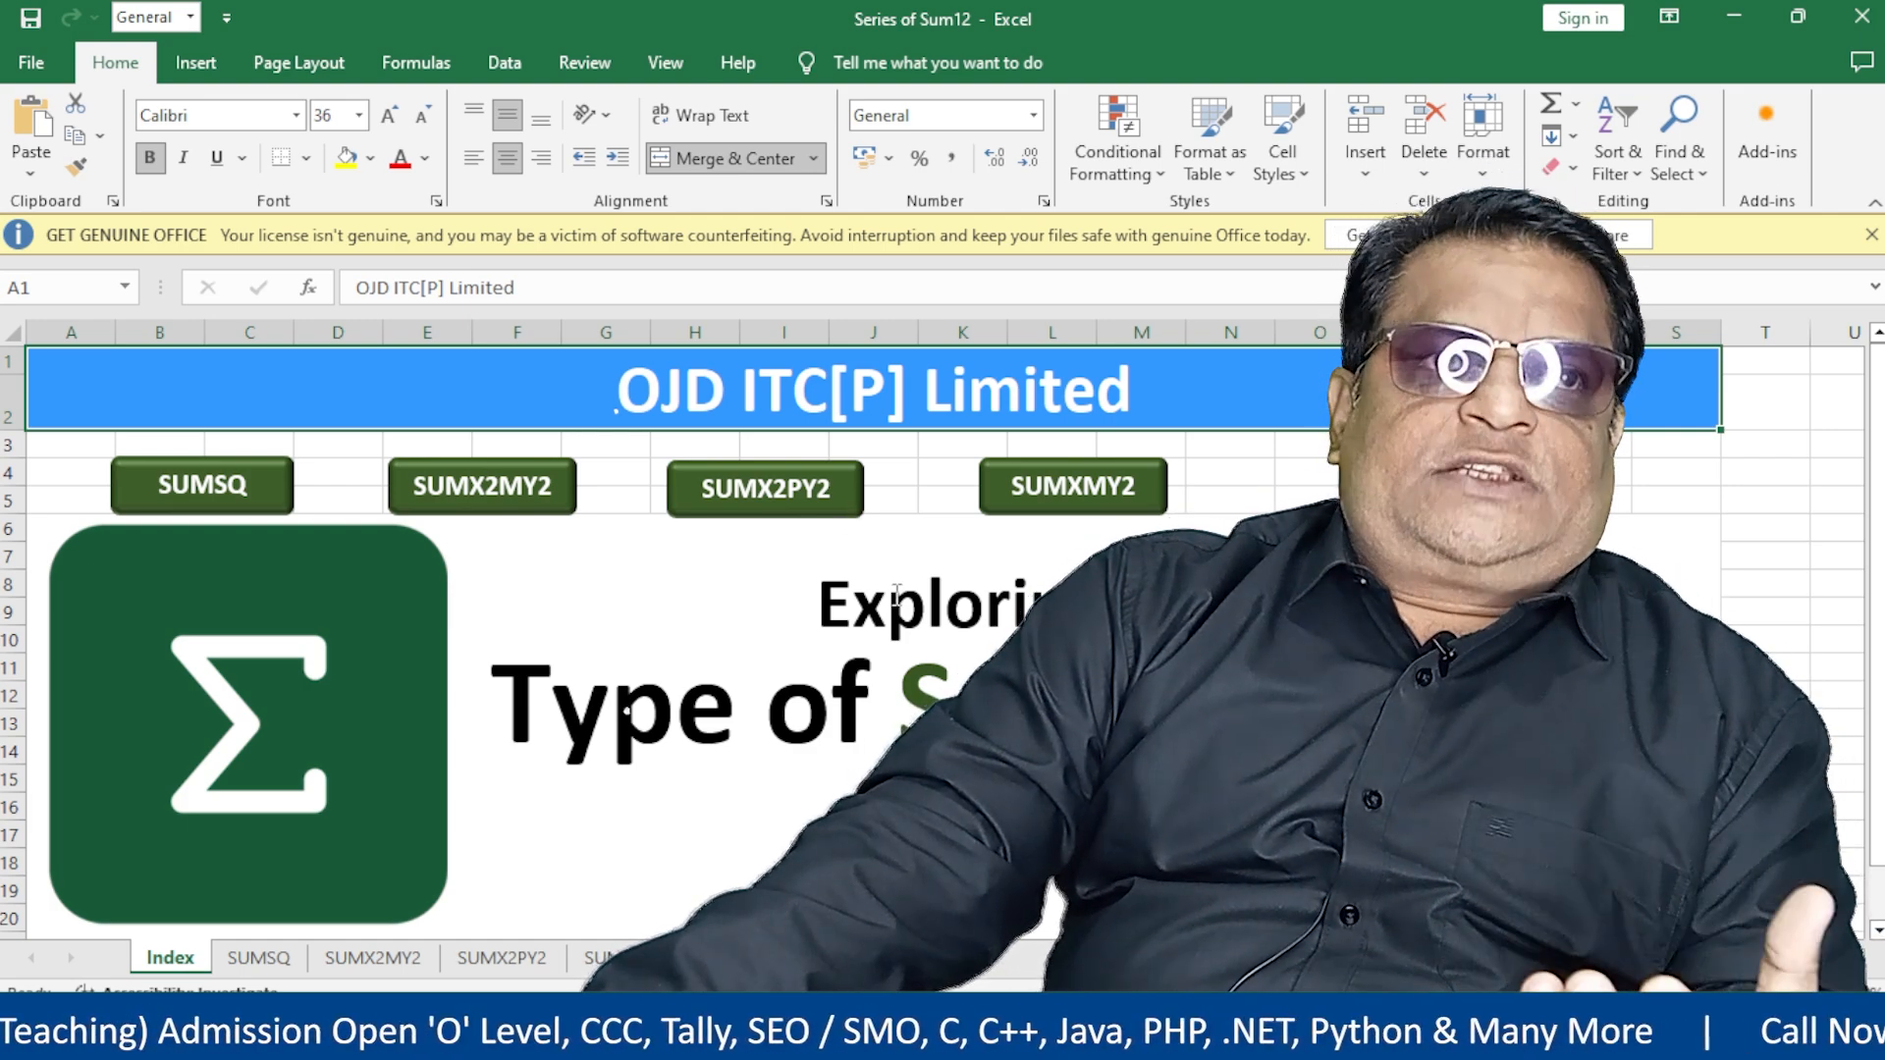
left_click(916, 481)
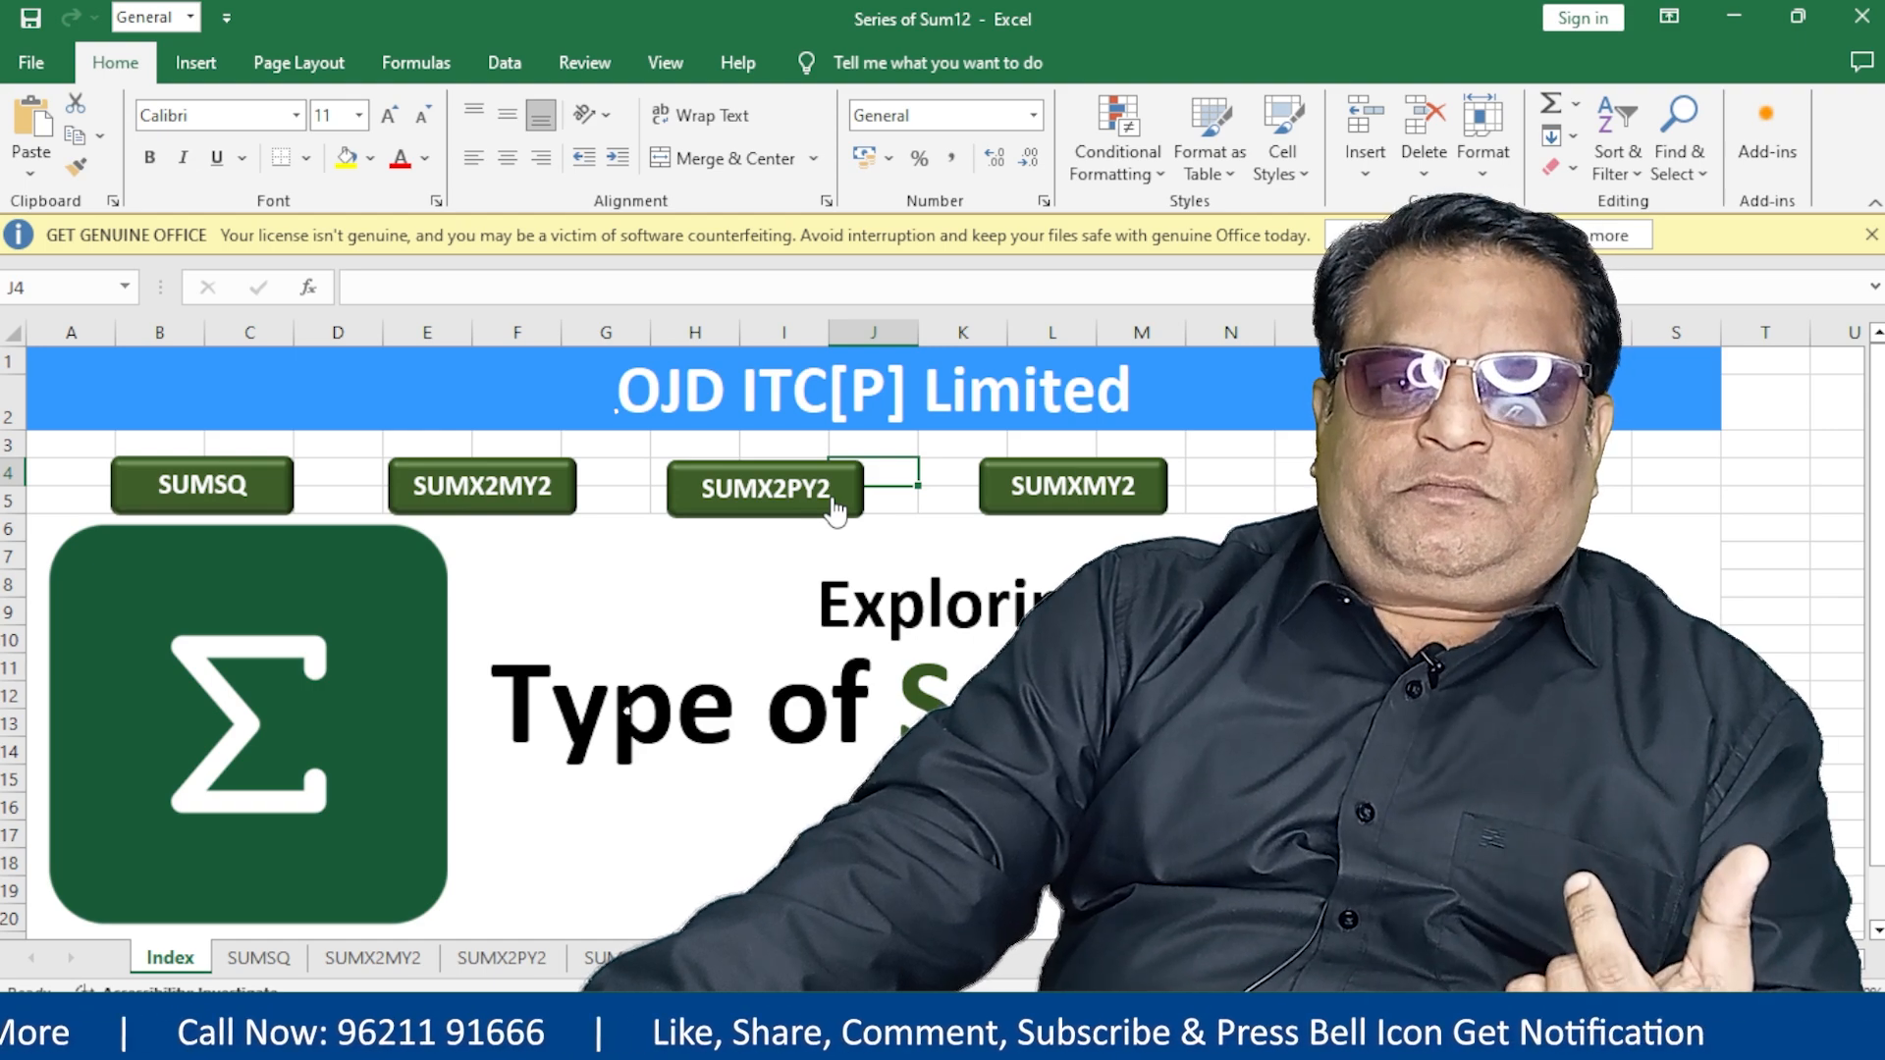
left_click(835, 509)
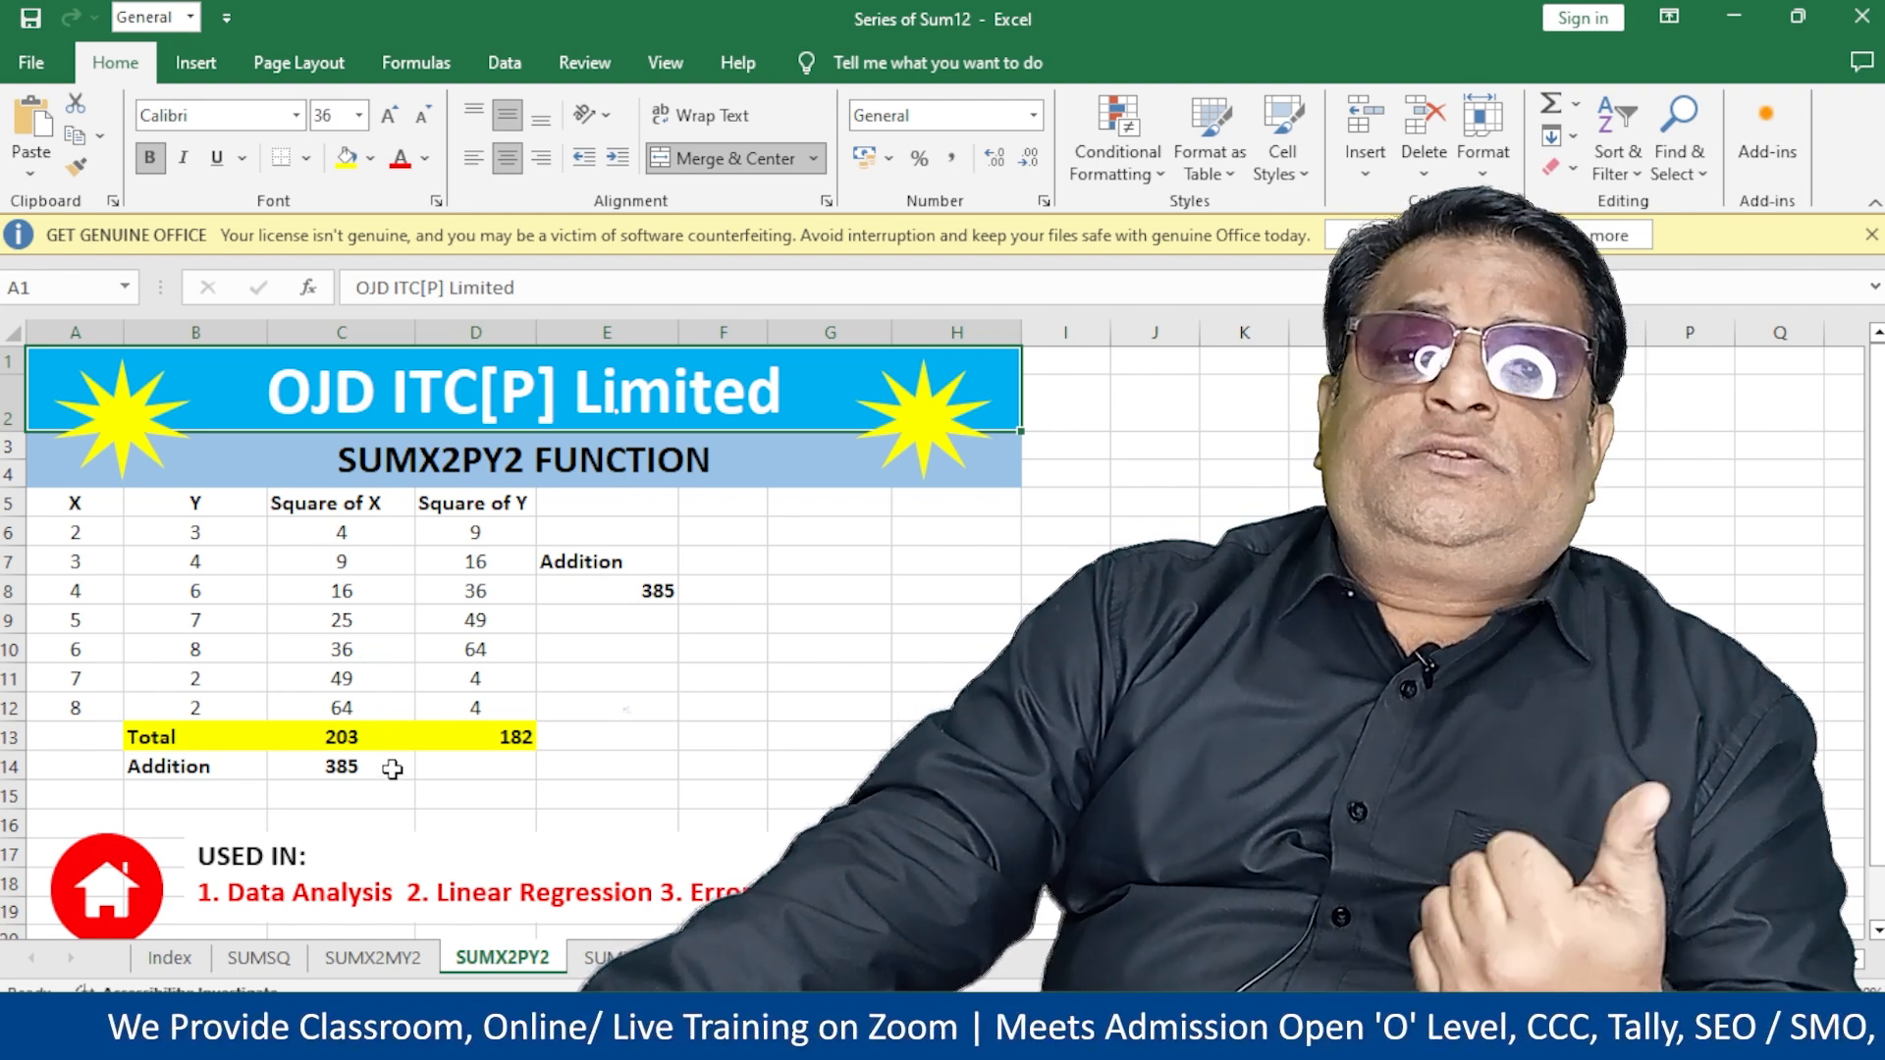
Step: Clear the SUMX2PY2 result in E8, the addition in C14 and the squares and totals in C6:D13
left_click(644, 591)
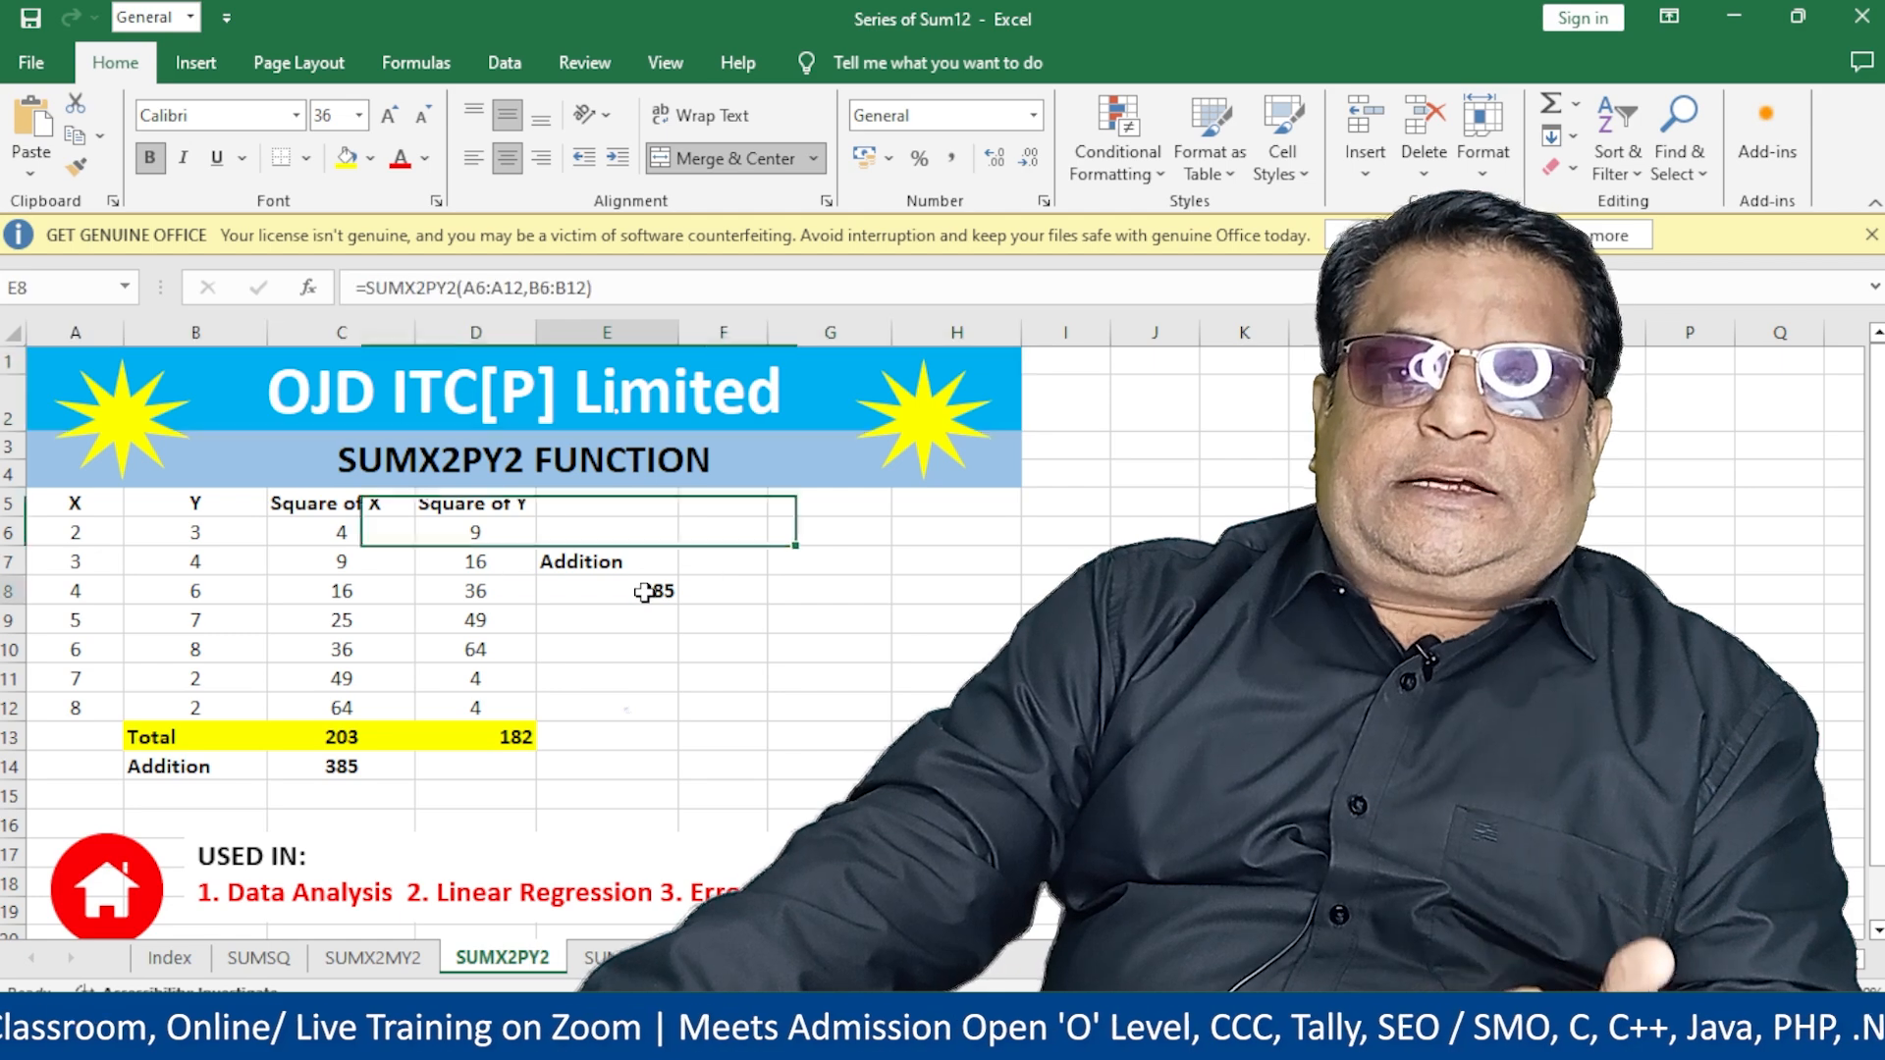
key("Delete")
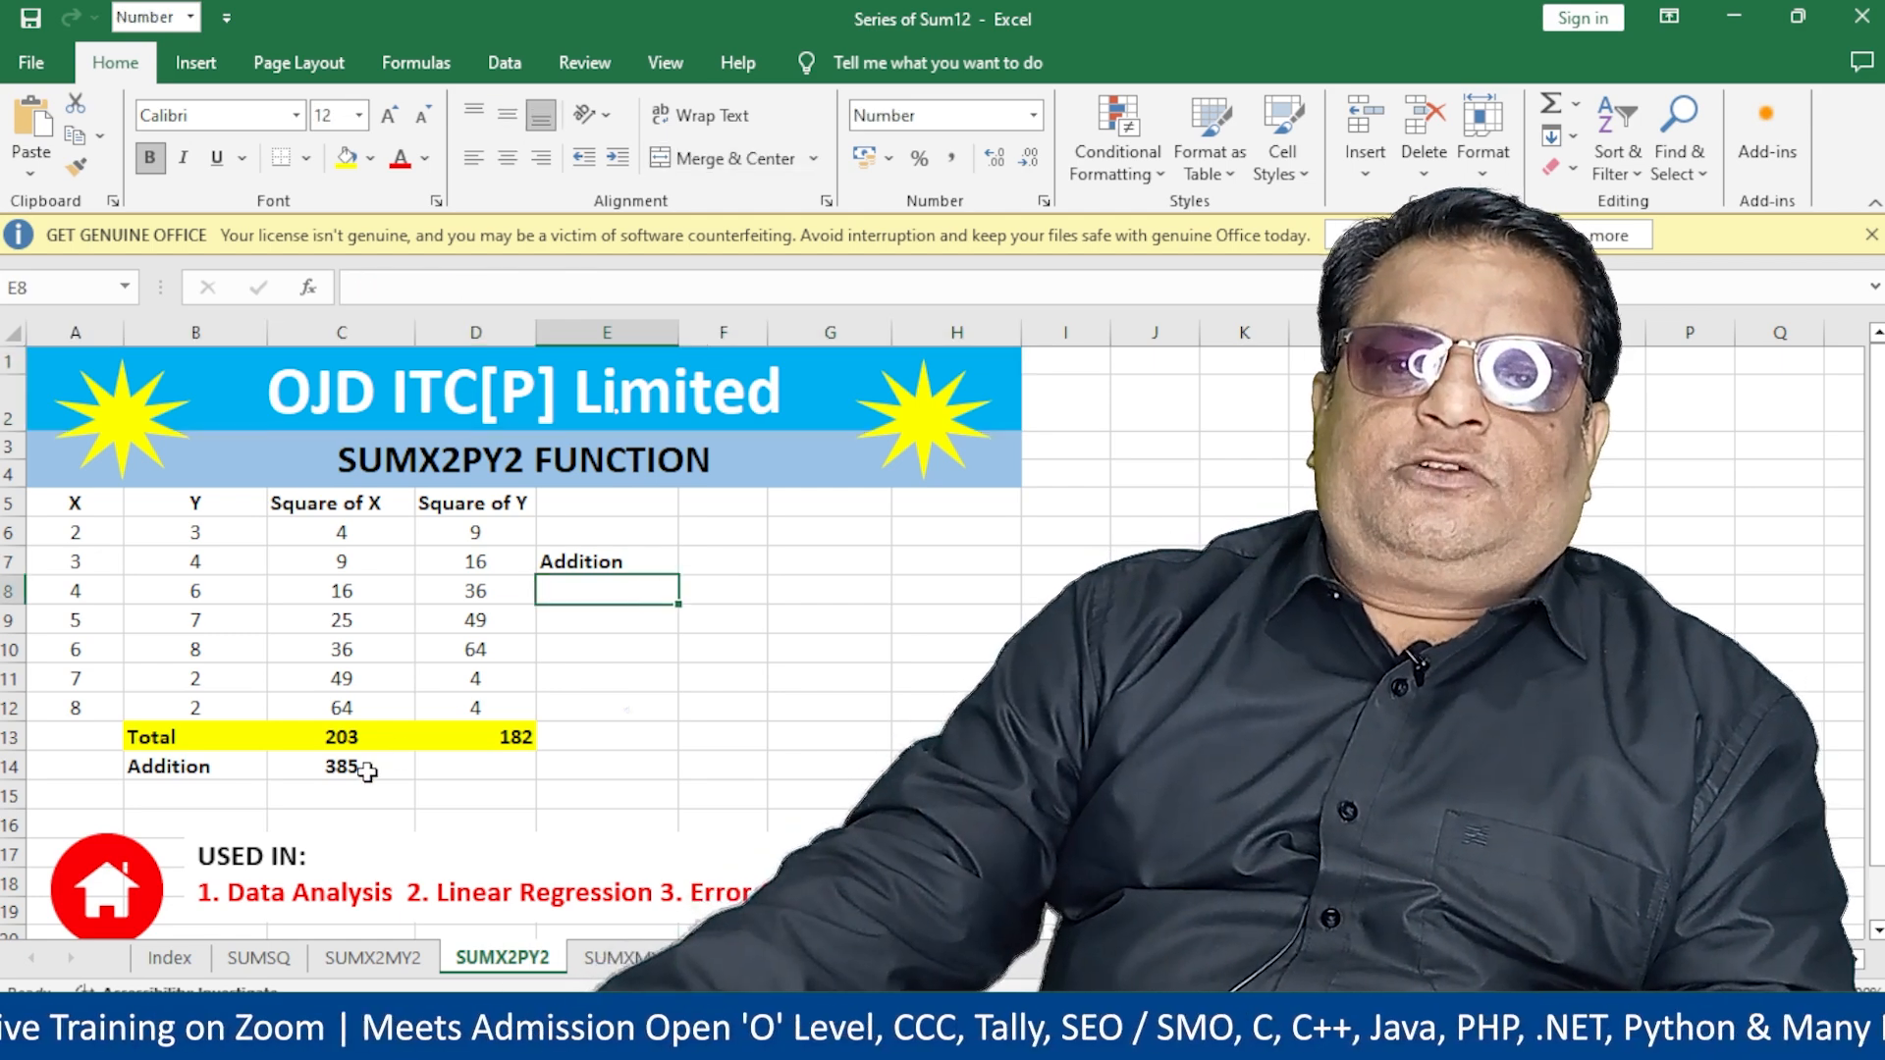
left_click(376, 767)
key("Delete")
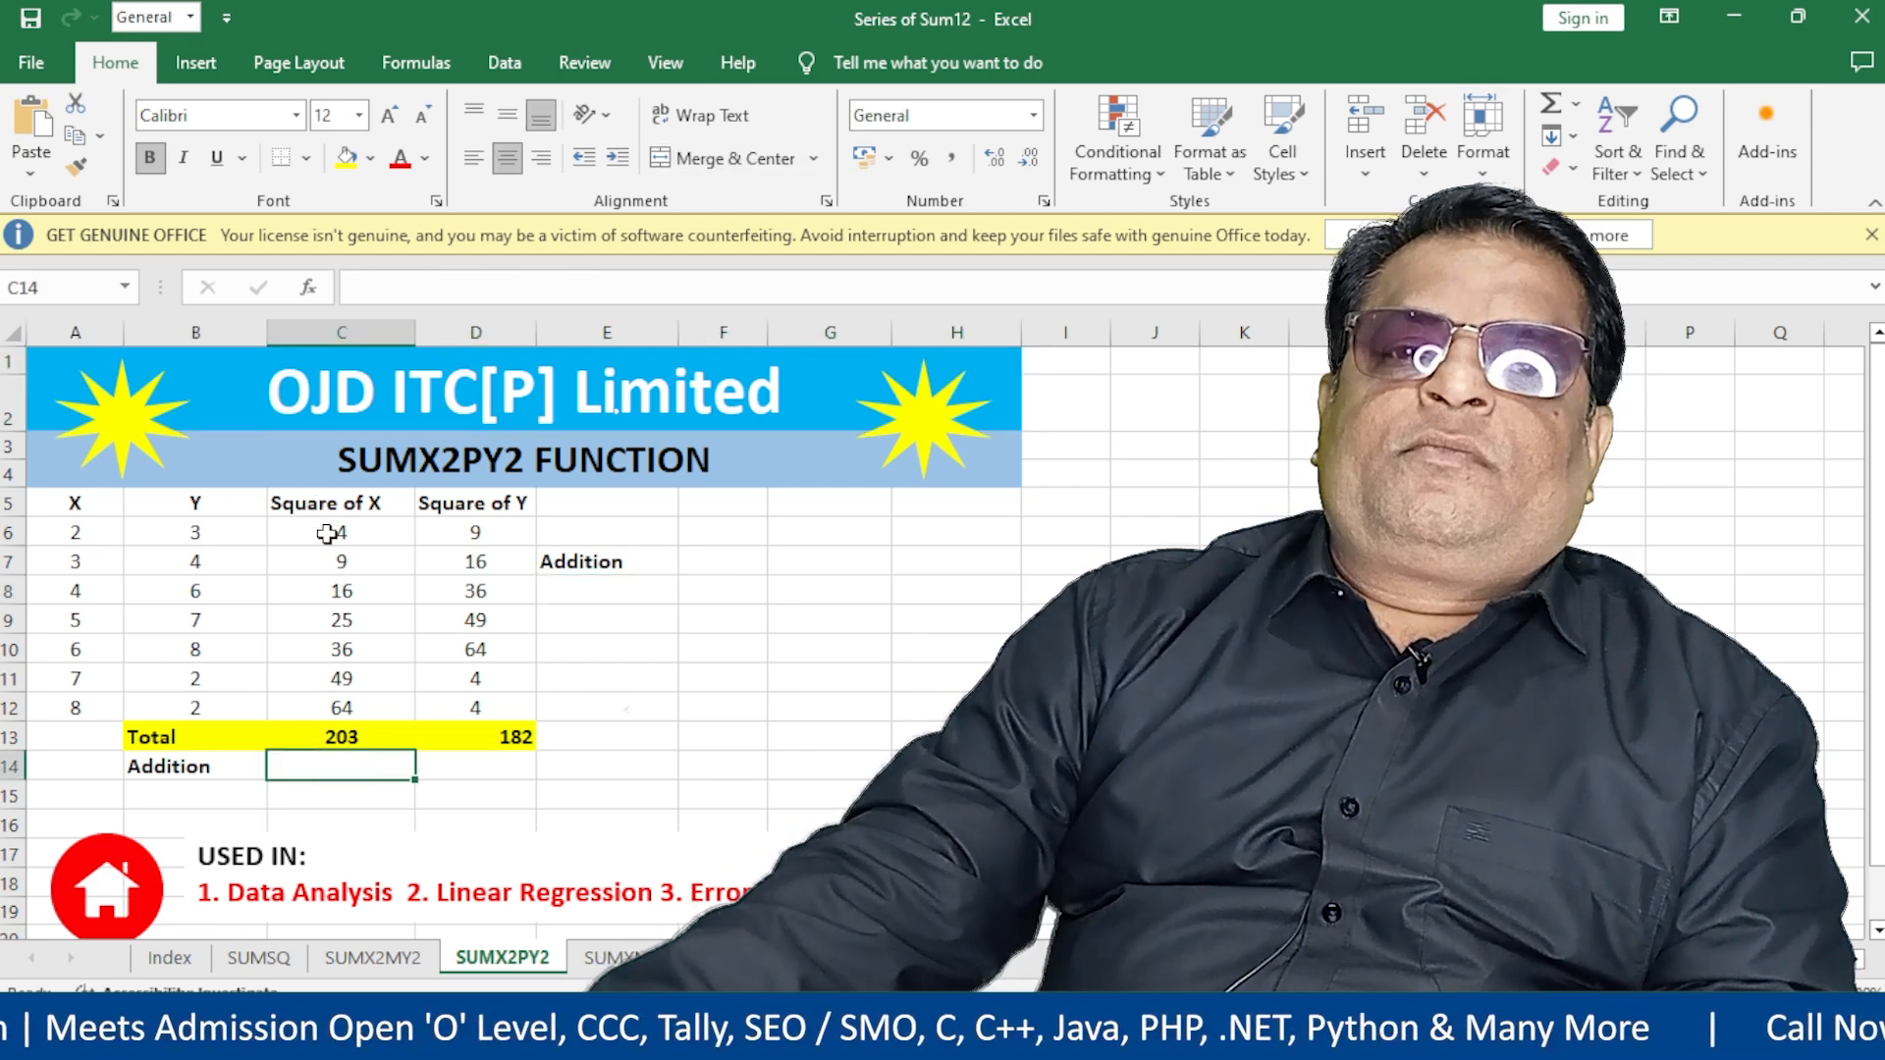
left_click_drag(324, 532, 486, 727)
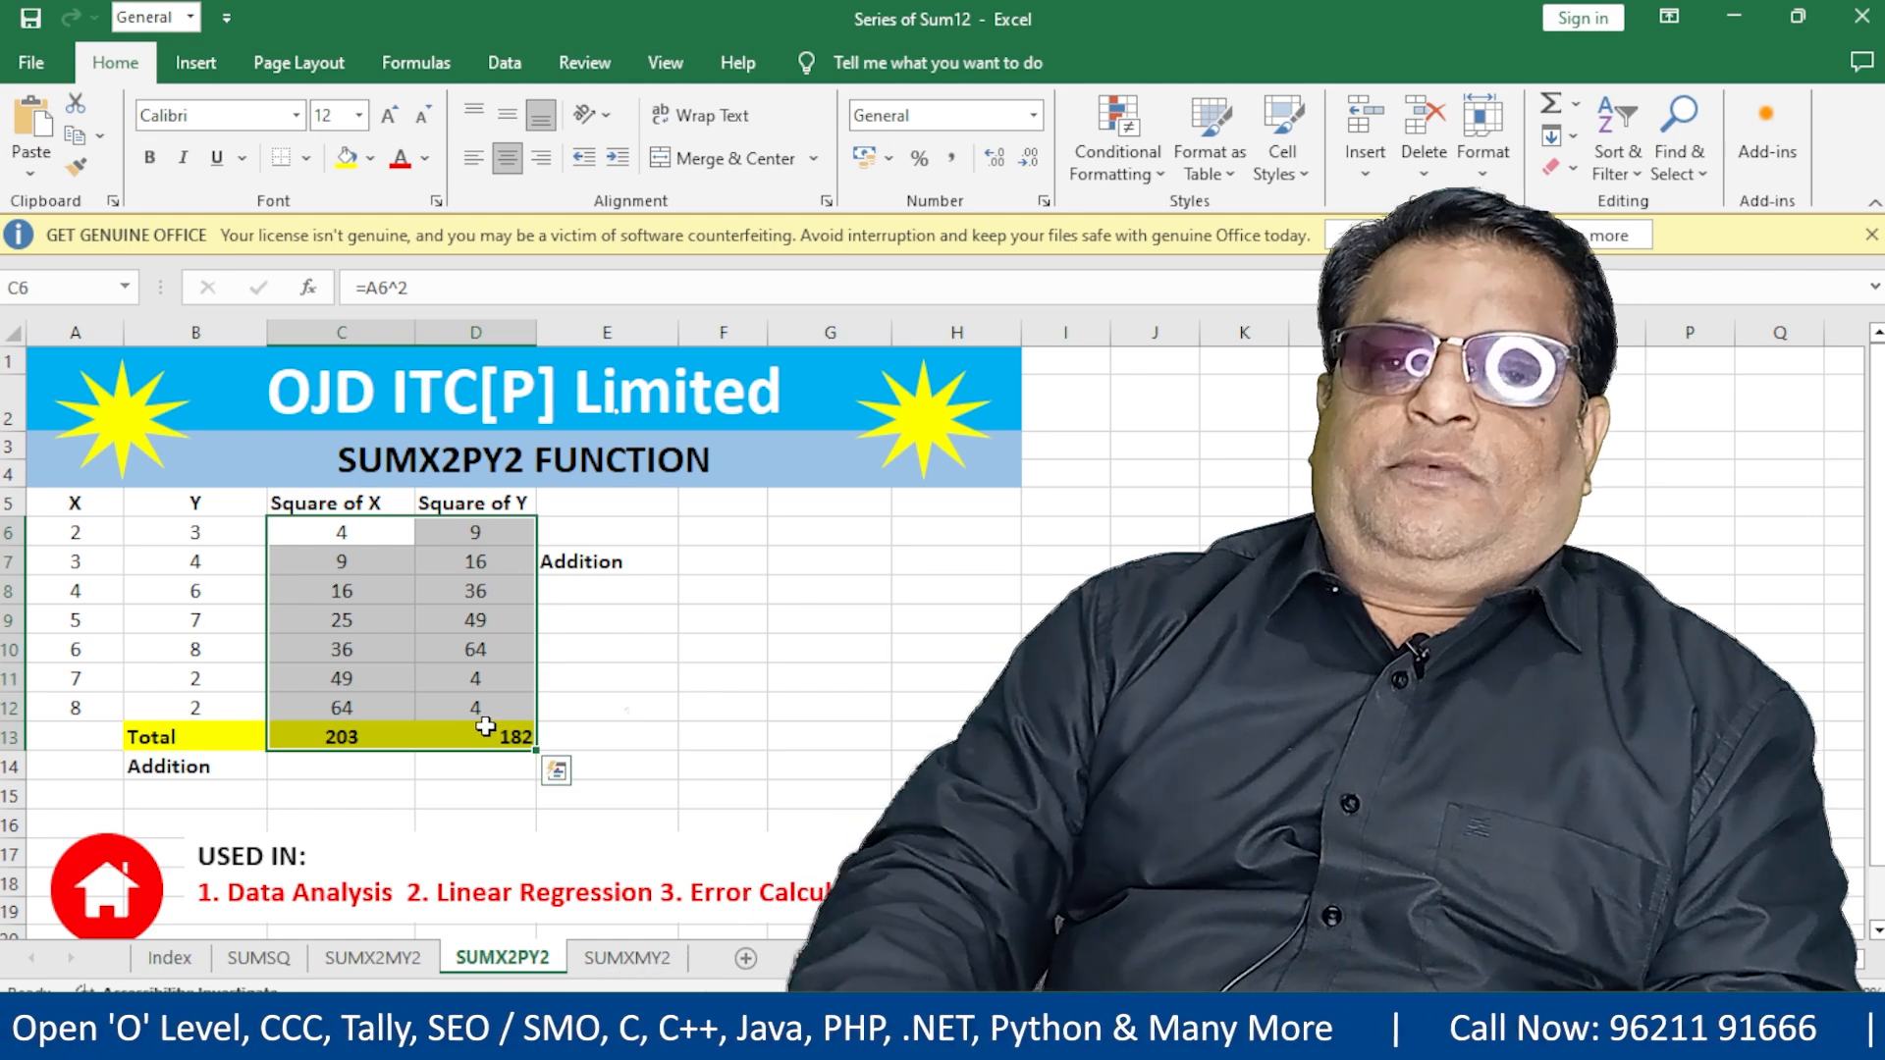
key("Delete")
Step: On the SUMX2PY2 sheet, fill the Square of X column with =A6^2 in C6 copied down to C12
key("Up")
key("Down")
type("=")
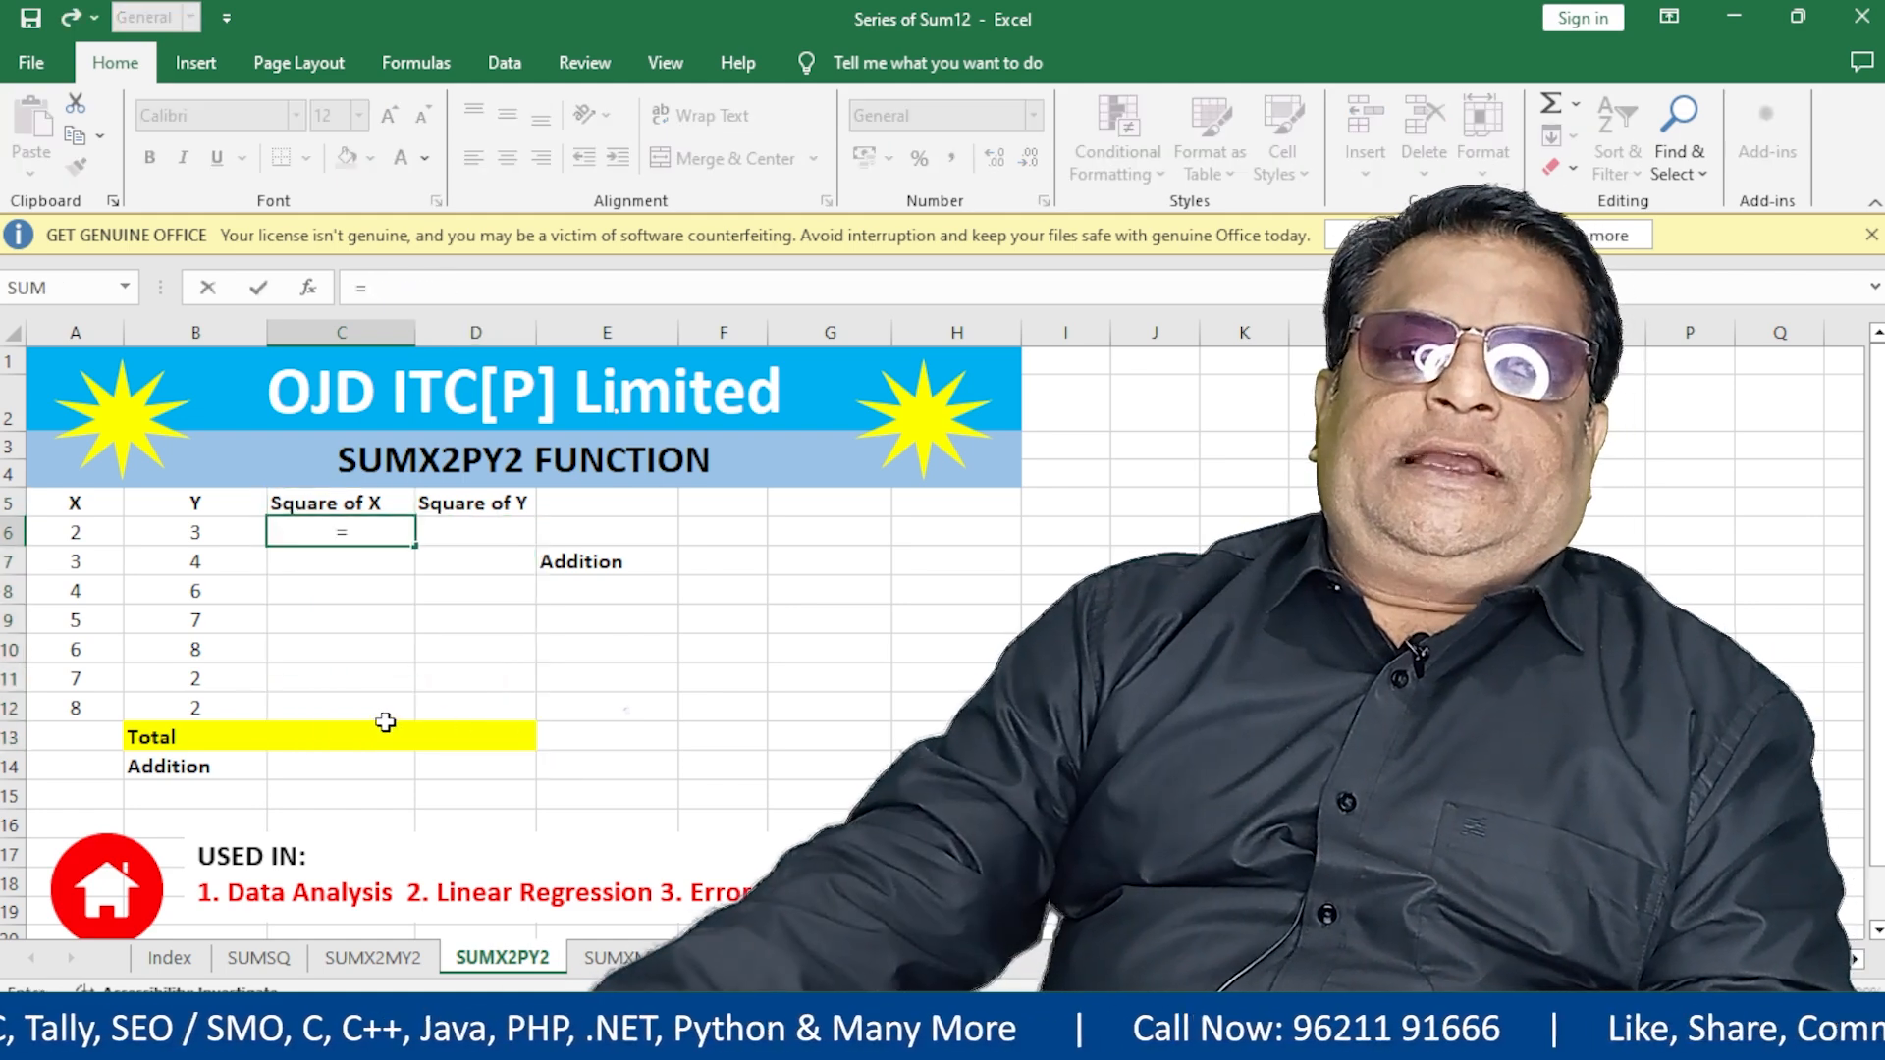
left_click(65, 525)
type("^2")
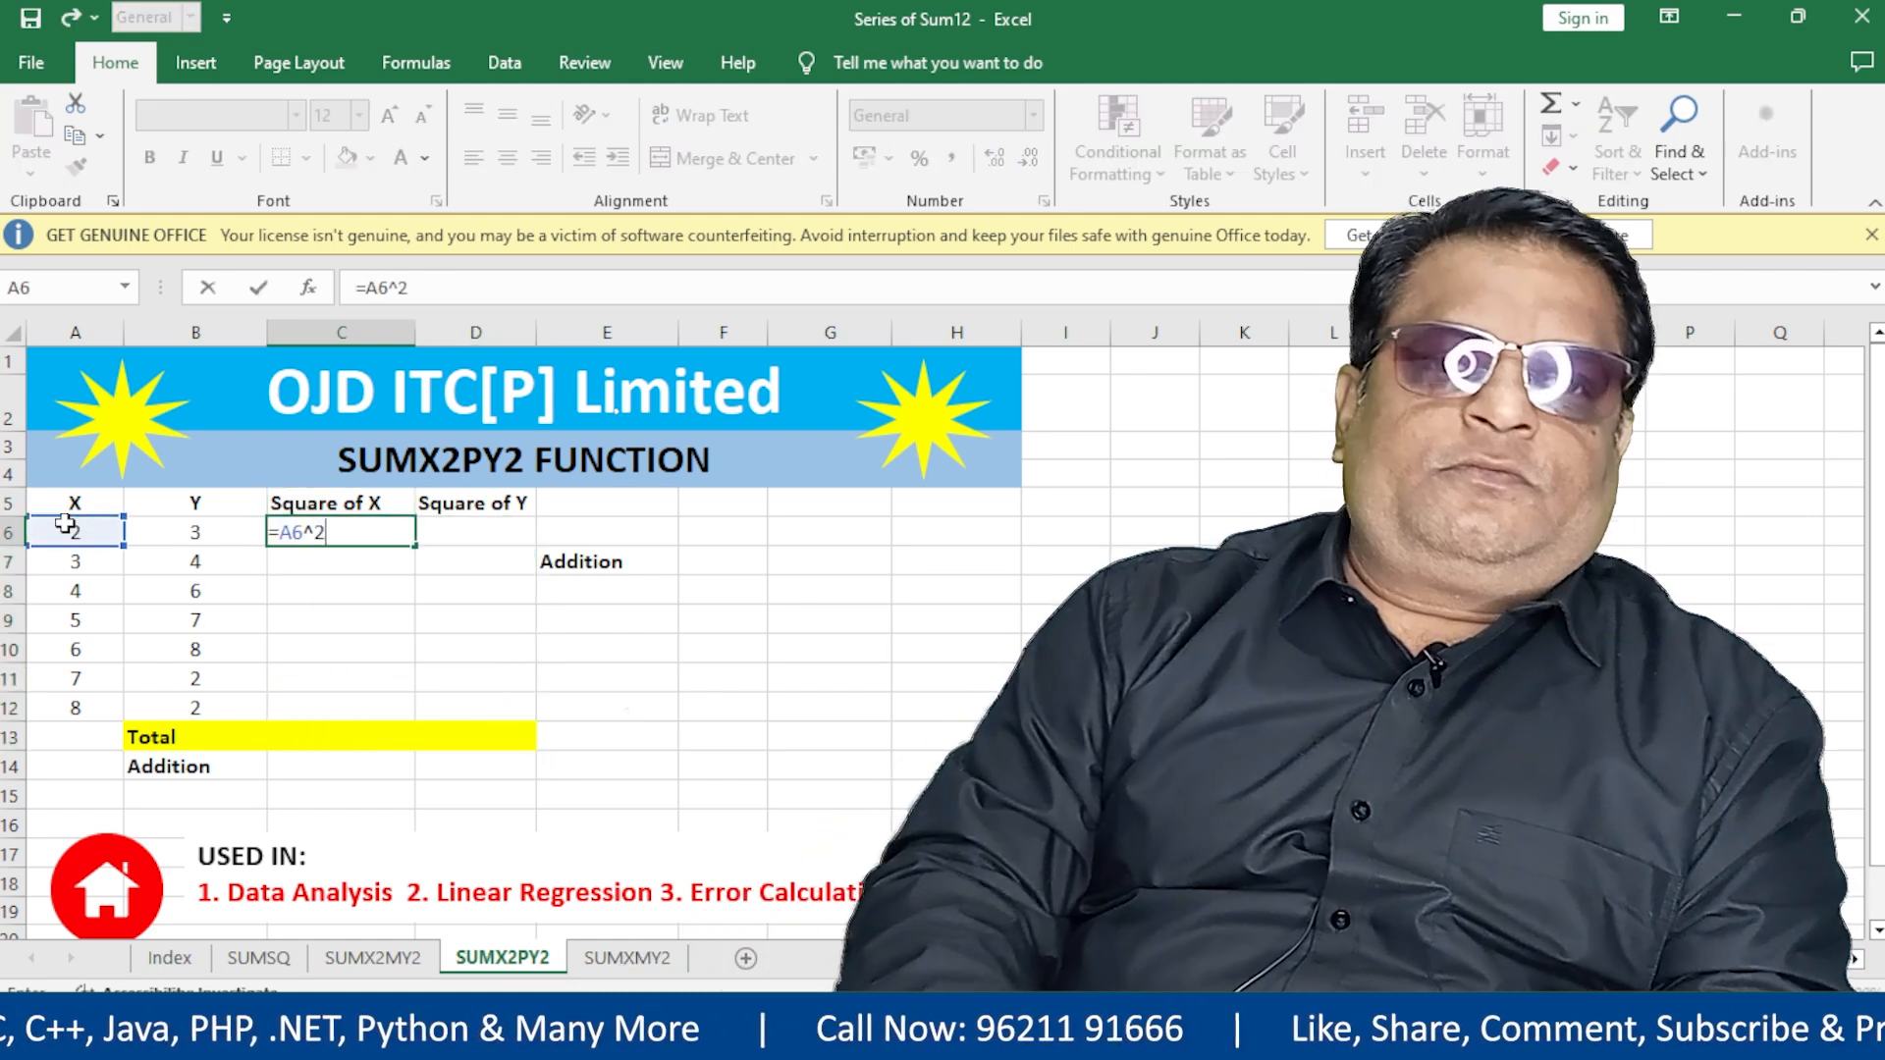
key("Return")
key("Up")
key("shift+Down")
key("shift+Down")
key("shift+Down")
key("shift+Down")
key("shift+Down")
key("shift+Down")
key("shift+Down")
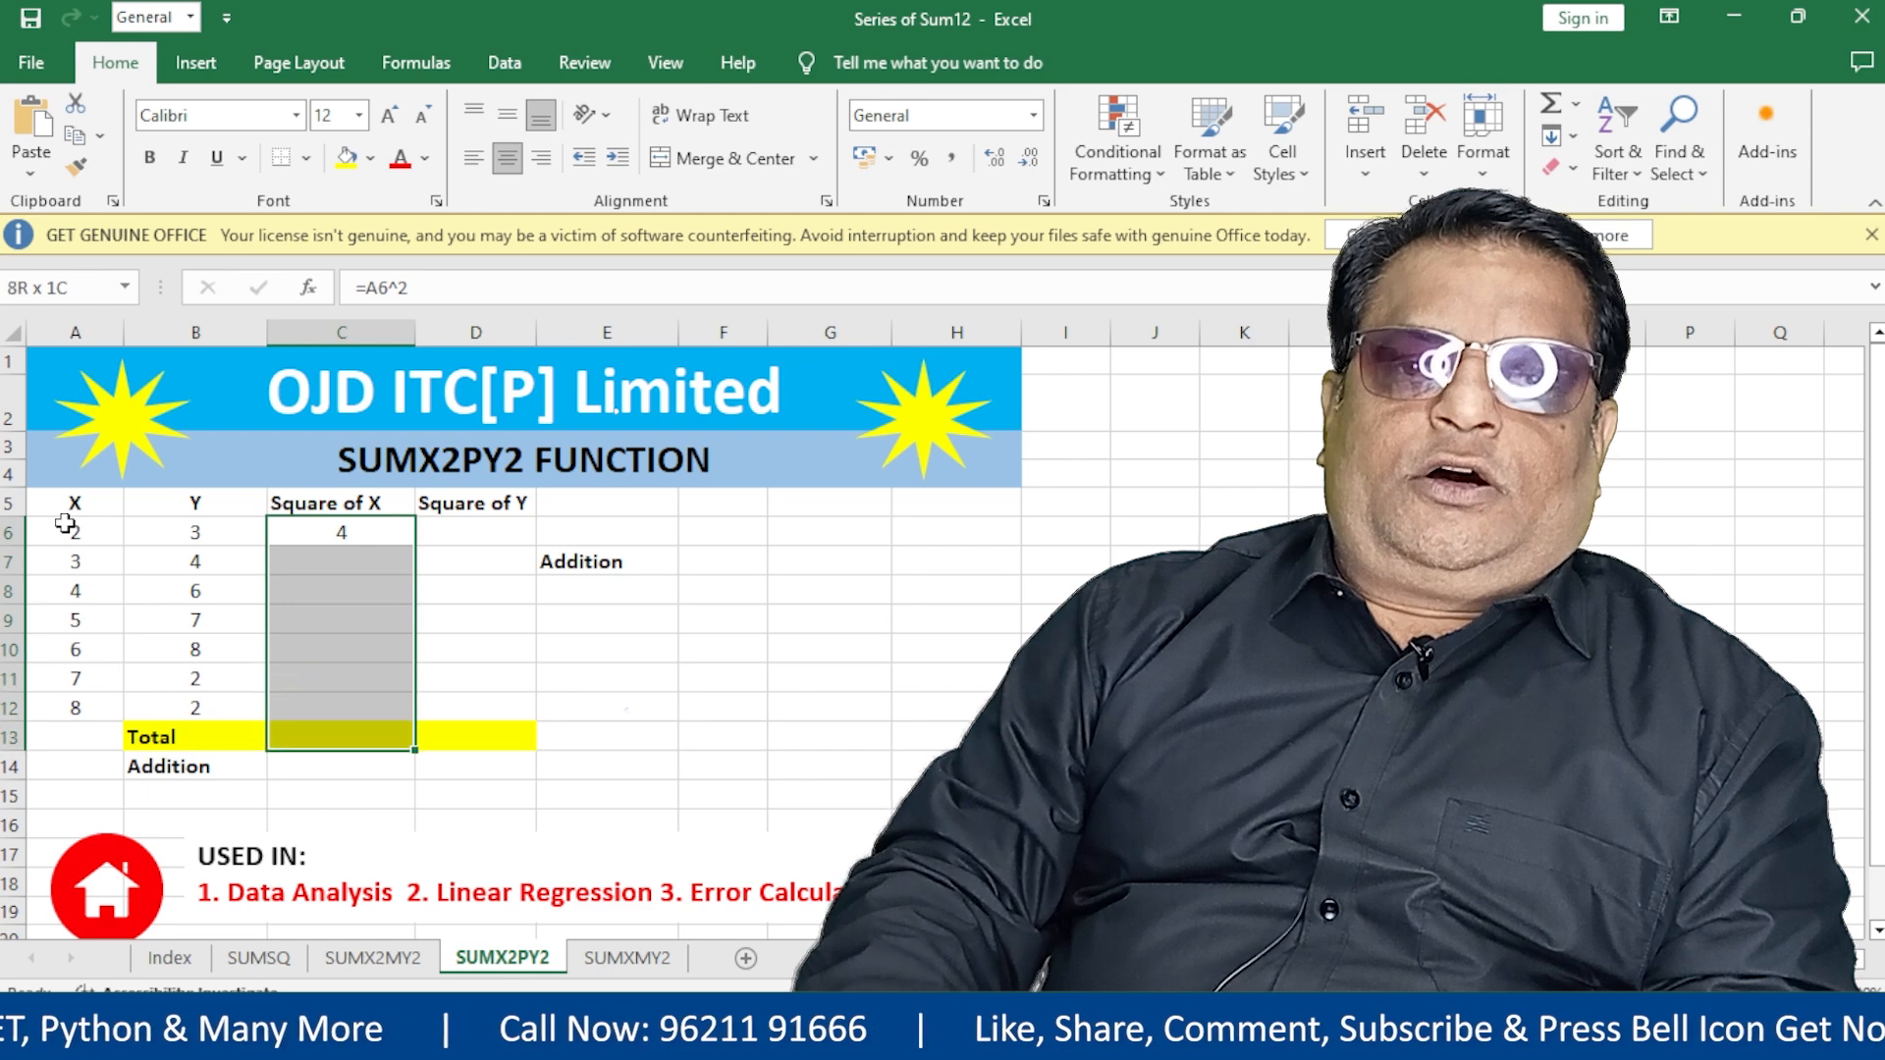
key("shift+Up")
key("ctrl+d")
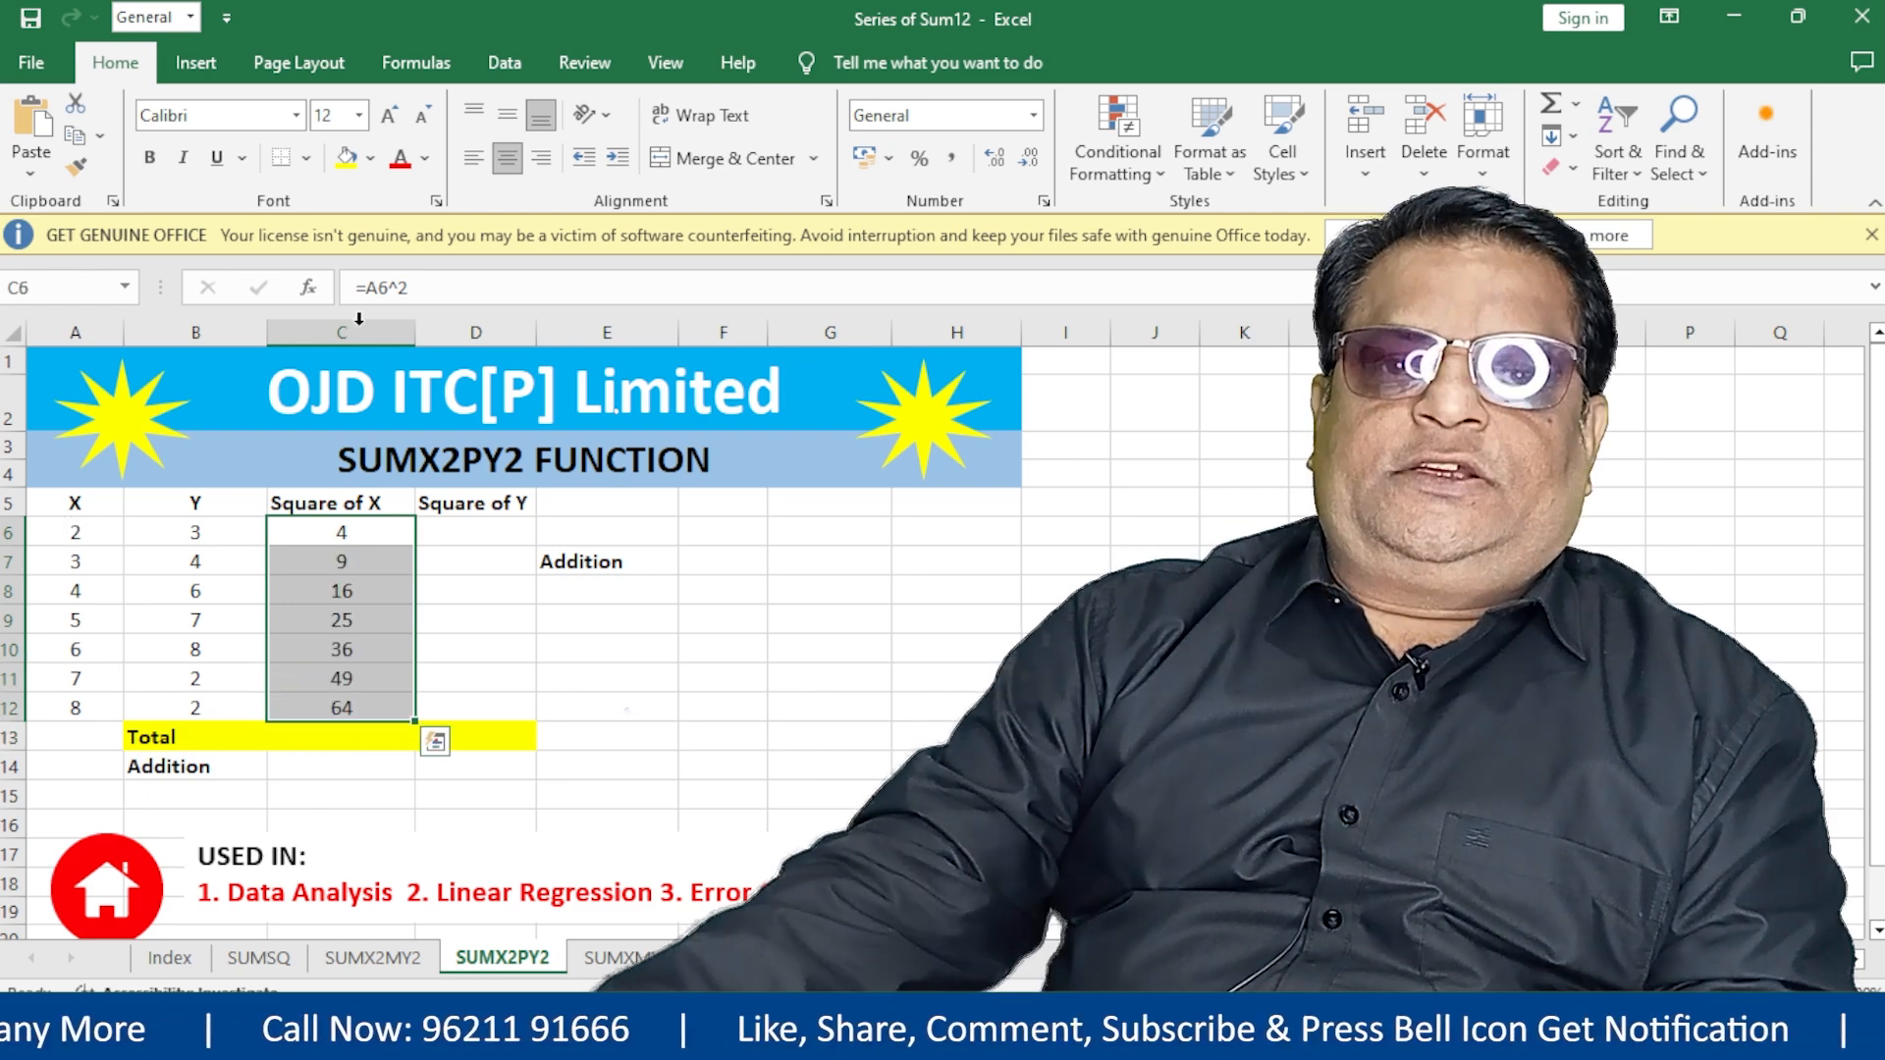
Step: Fill the Square of Y column with =B6^2 in D6 copied down to D12
left_click(490, 532)
type("=")
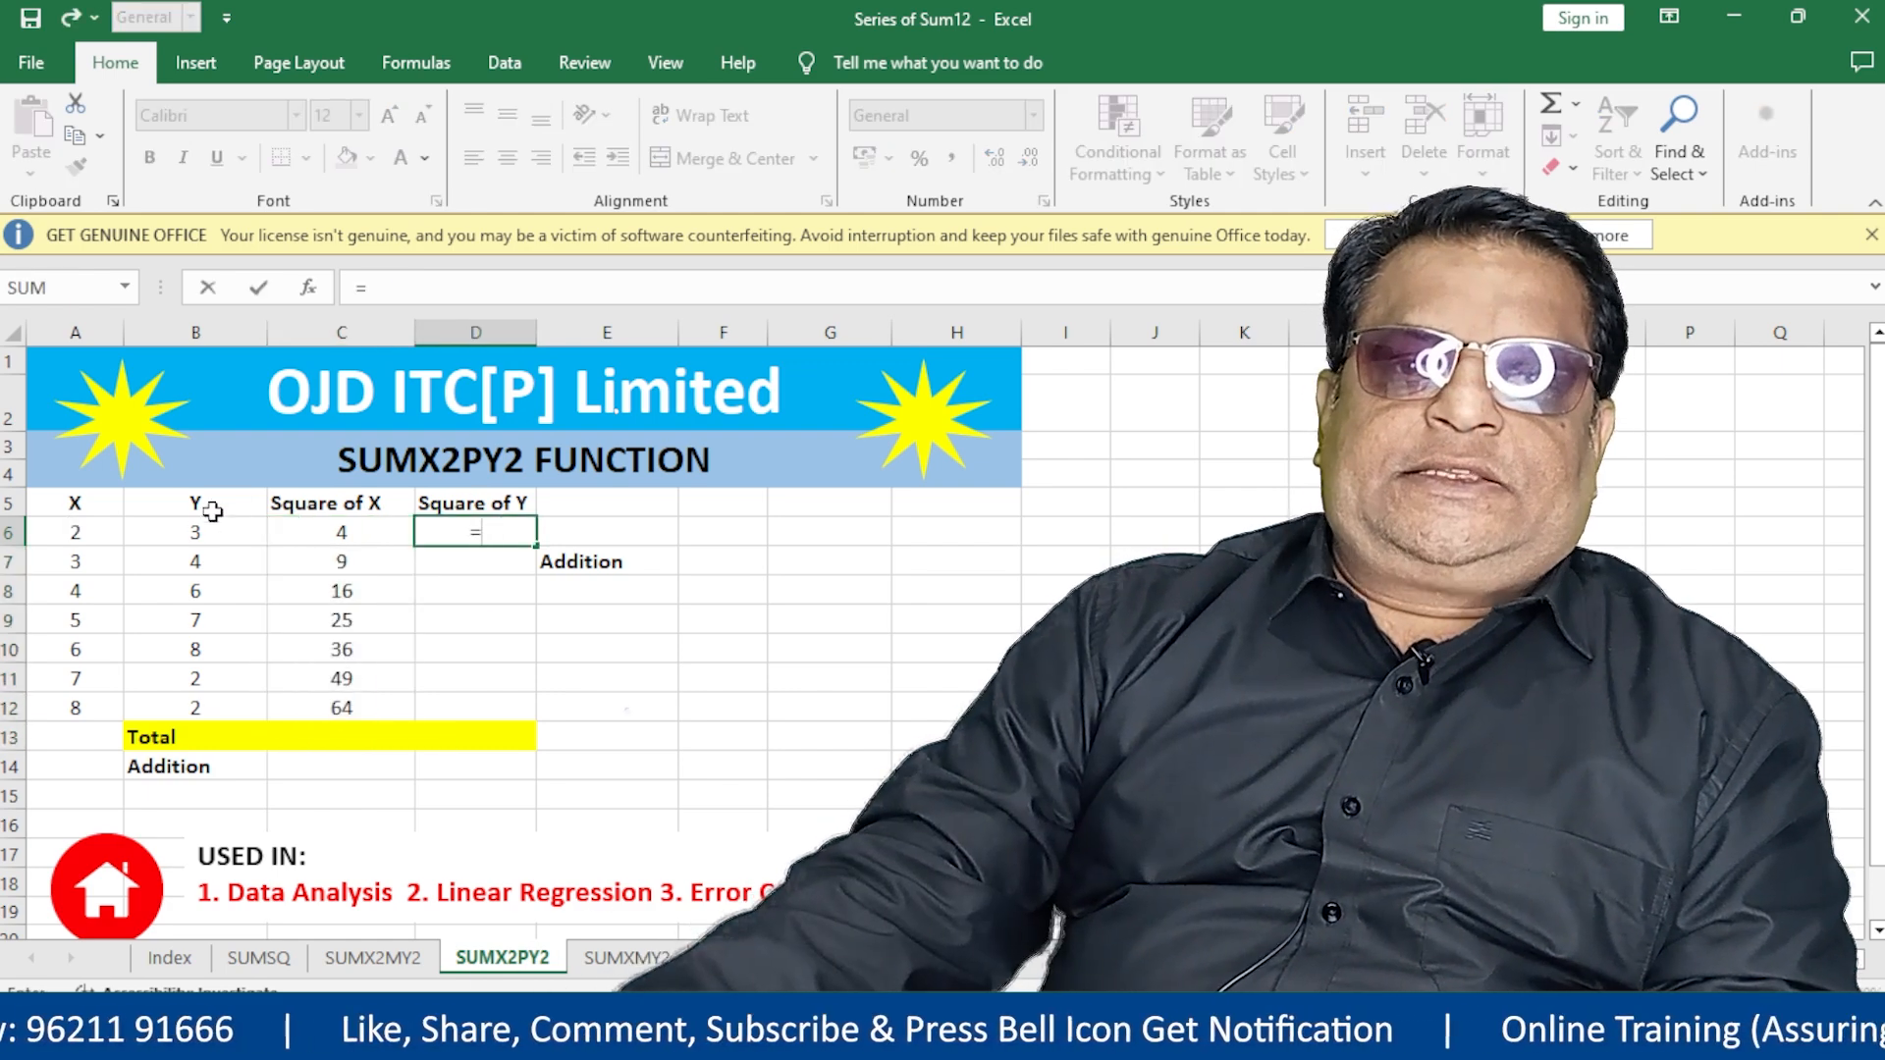
left_click(200, 527)
type("^2")
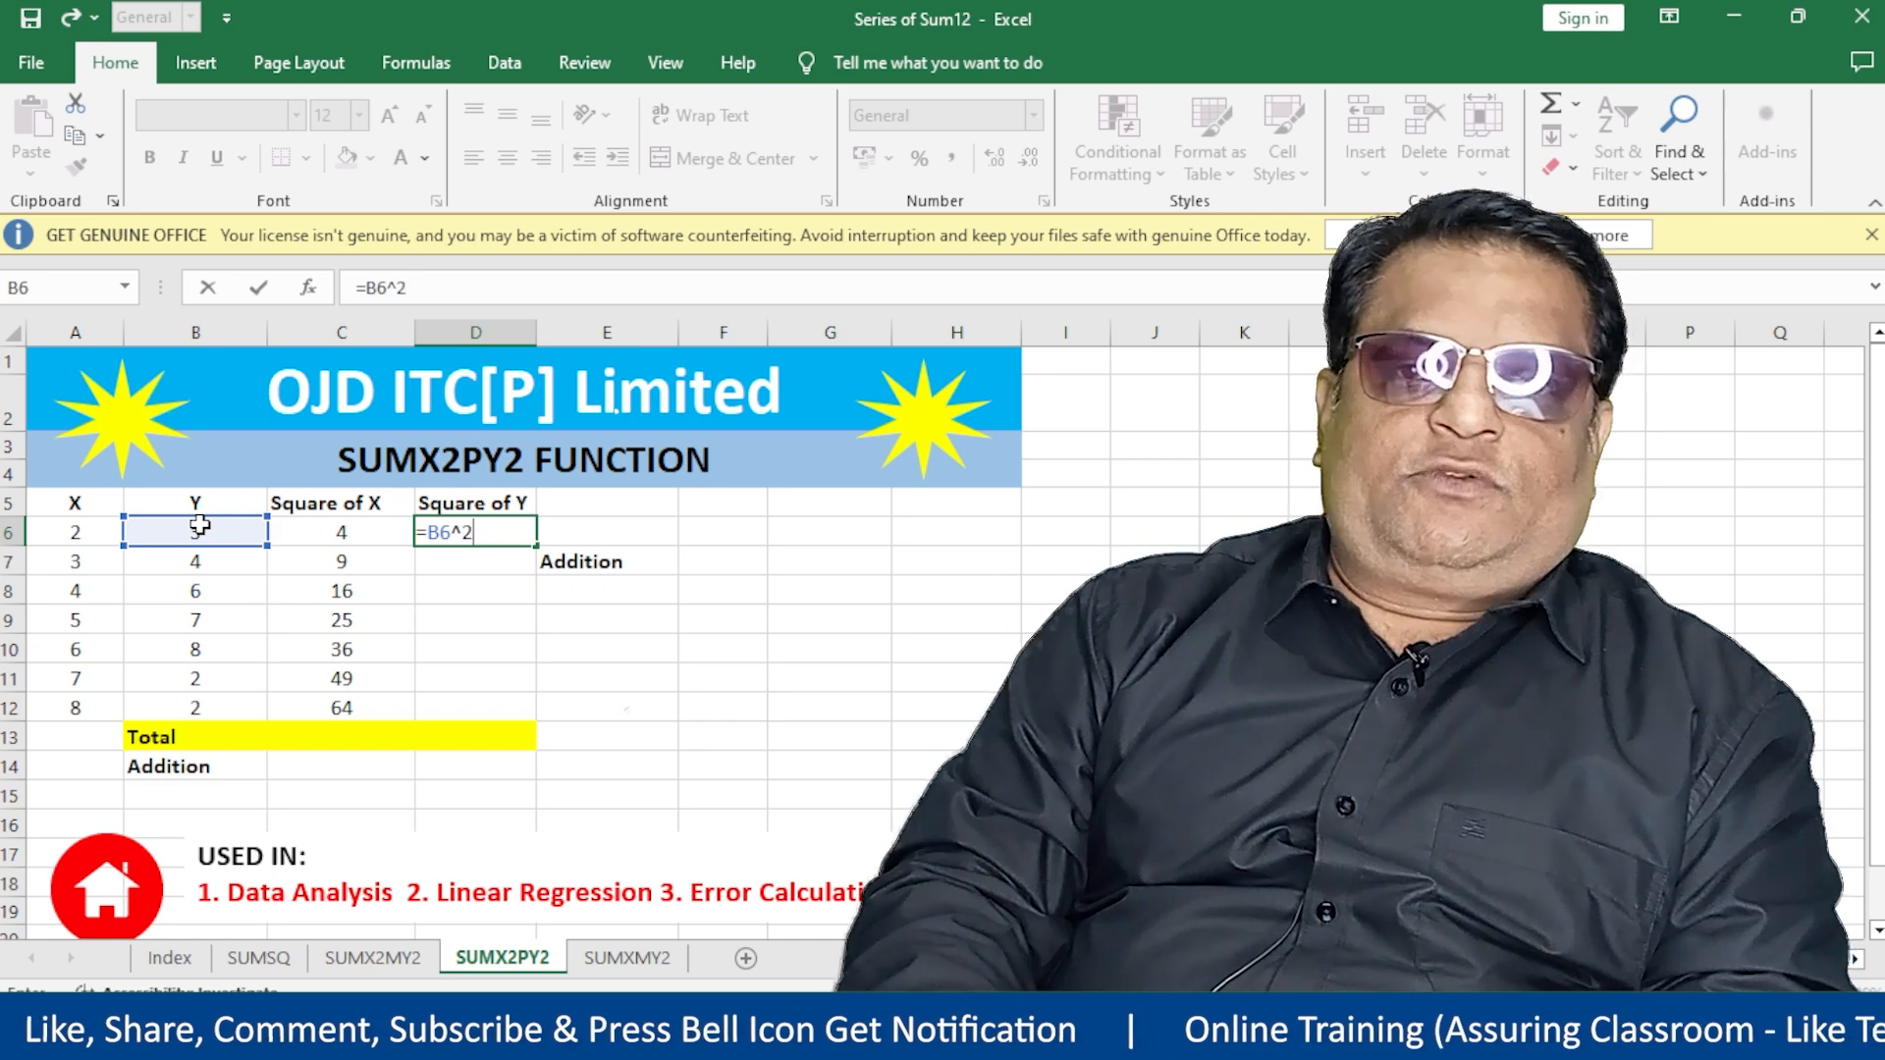
key("Return")
key("Up")
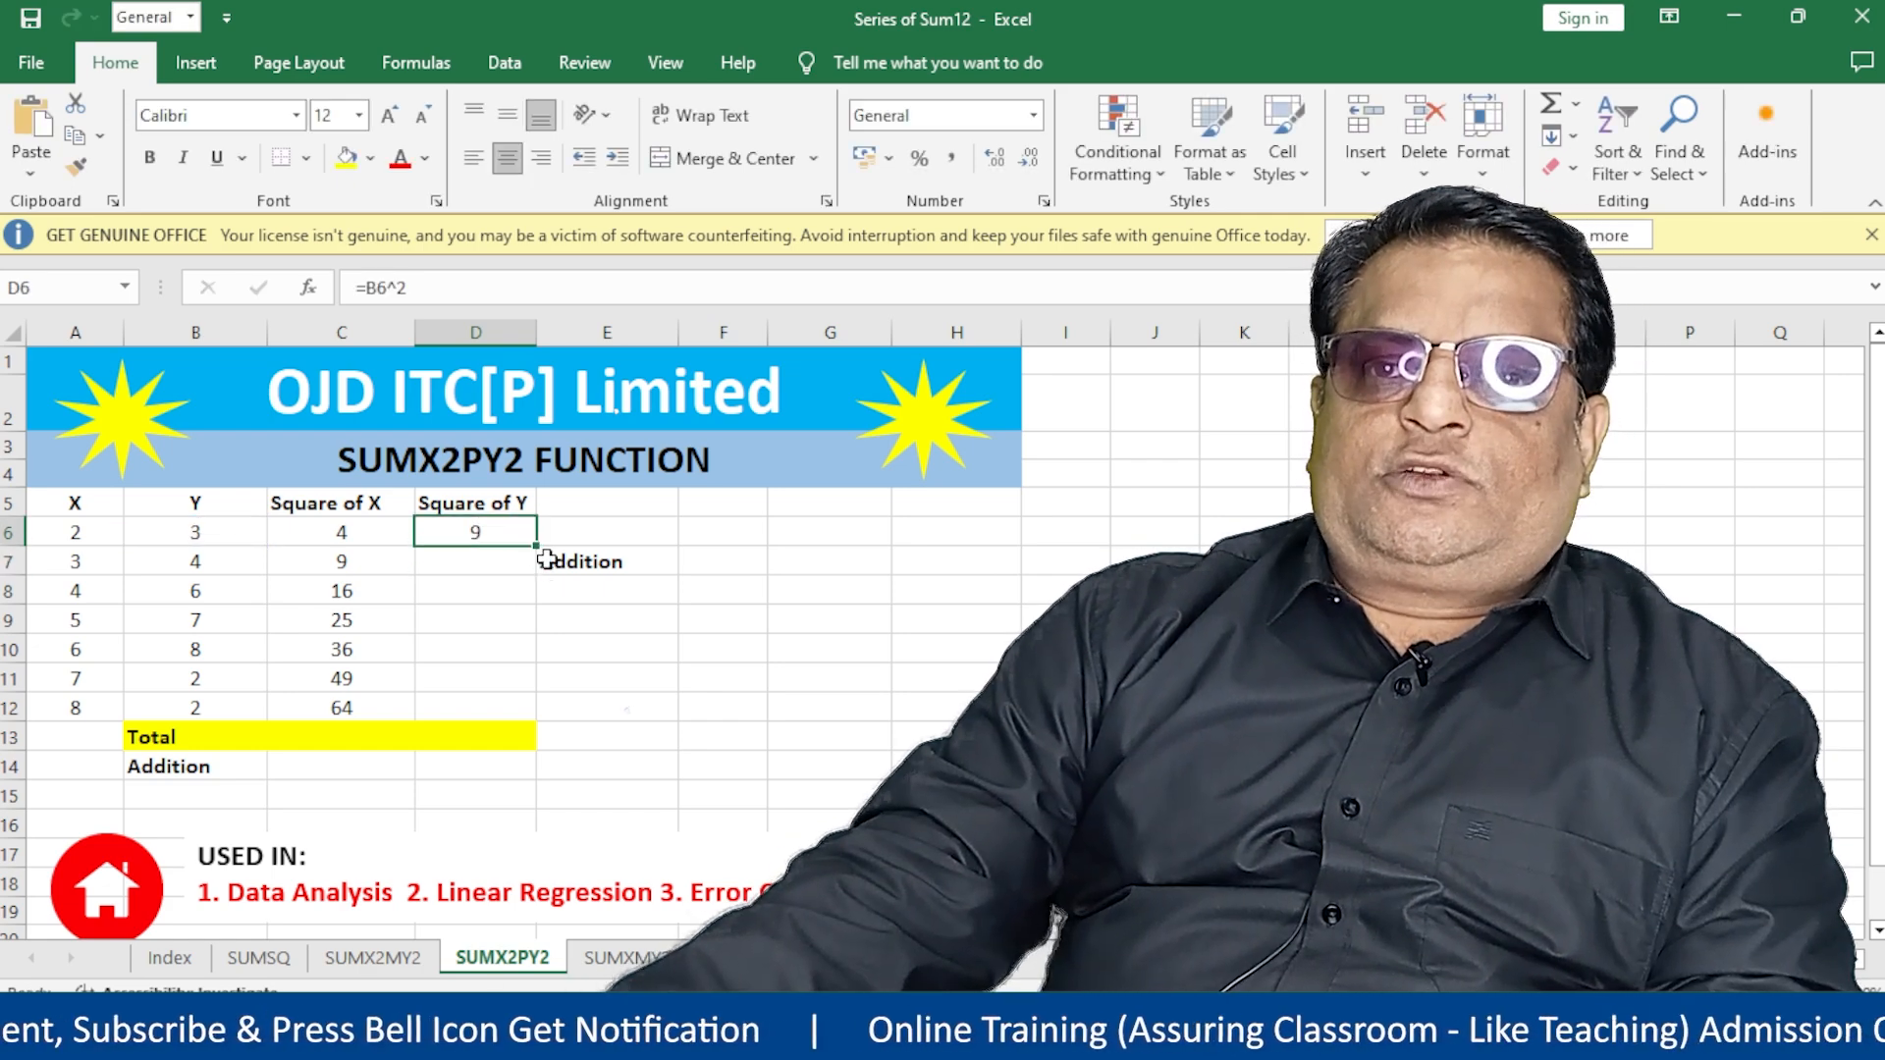
left_click_drag(537, 546, 540, 718)
Step: Total the Square of X values in C13 with =SUM(C6:C12)
left_click(320, 735)
key("alt+equal")
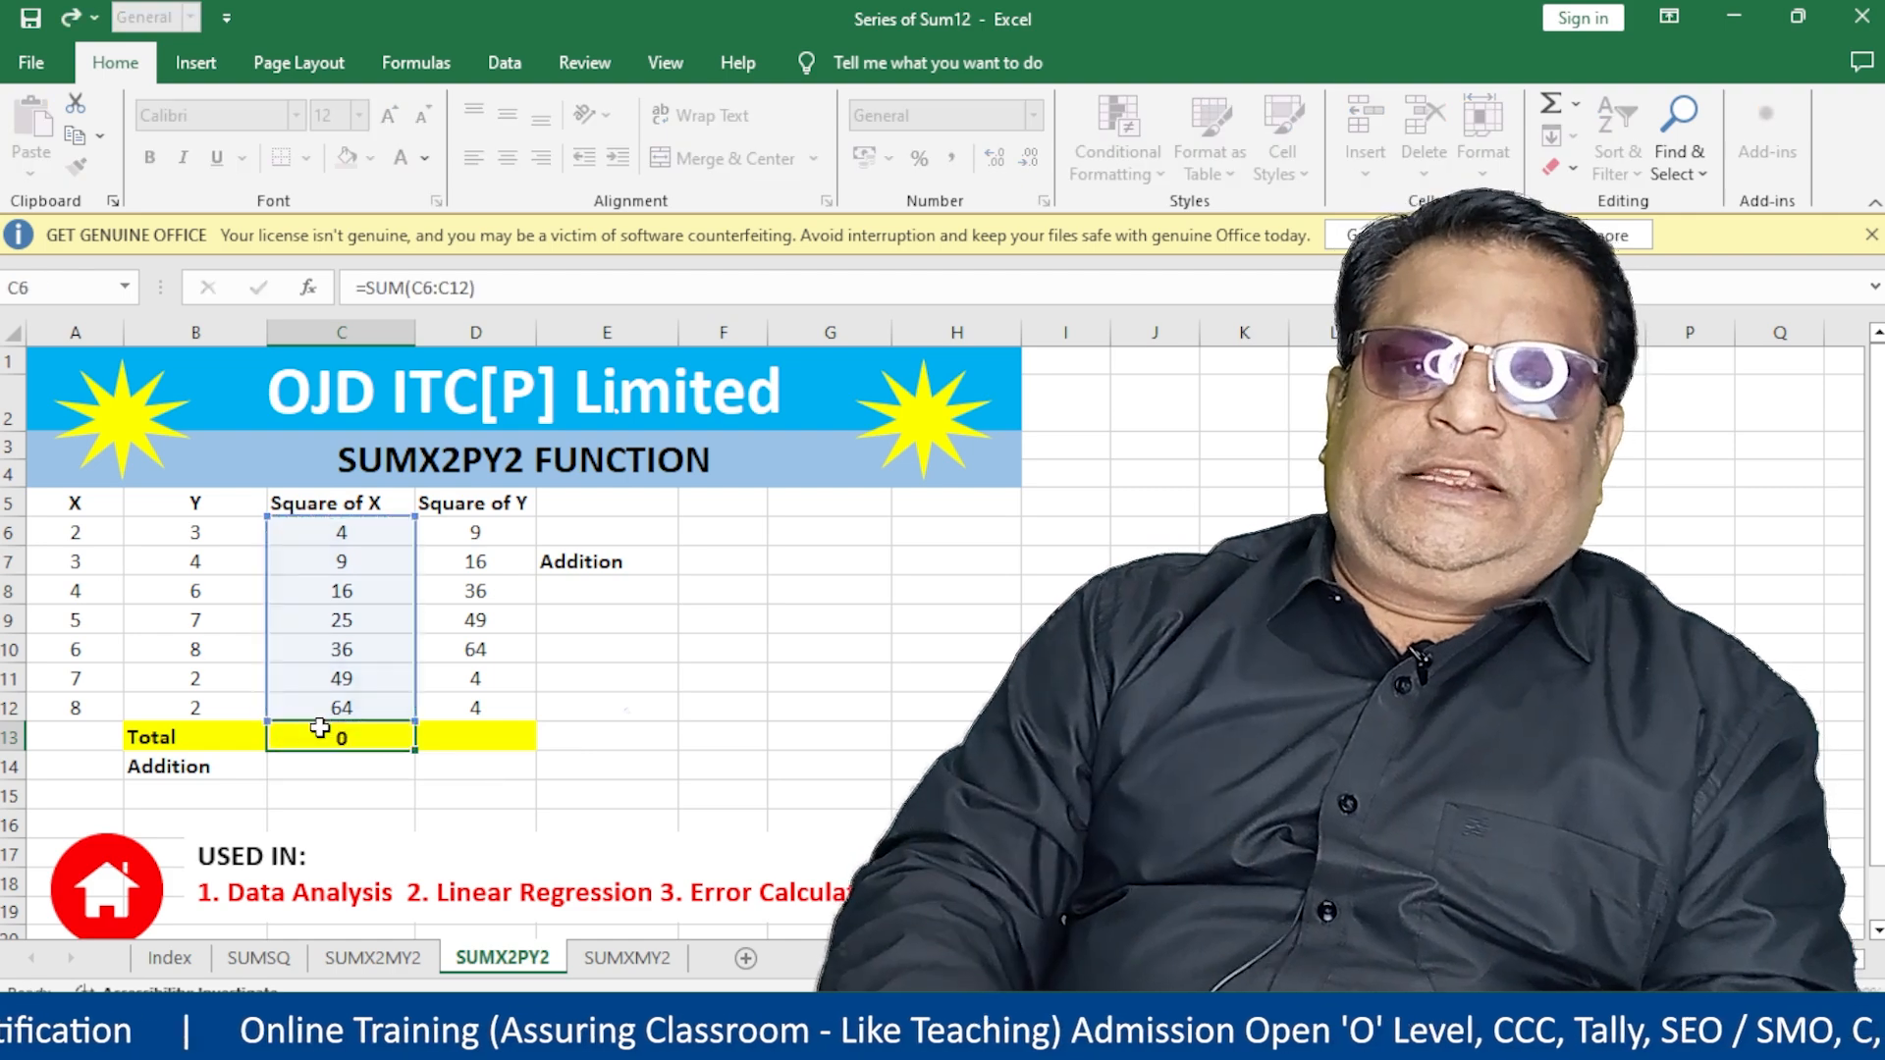
key("ctrl+Return")
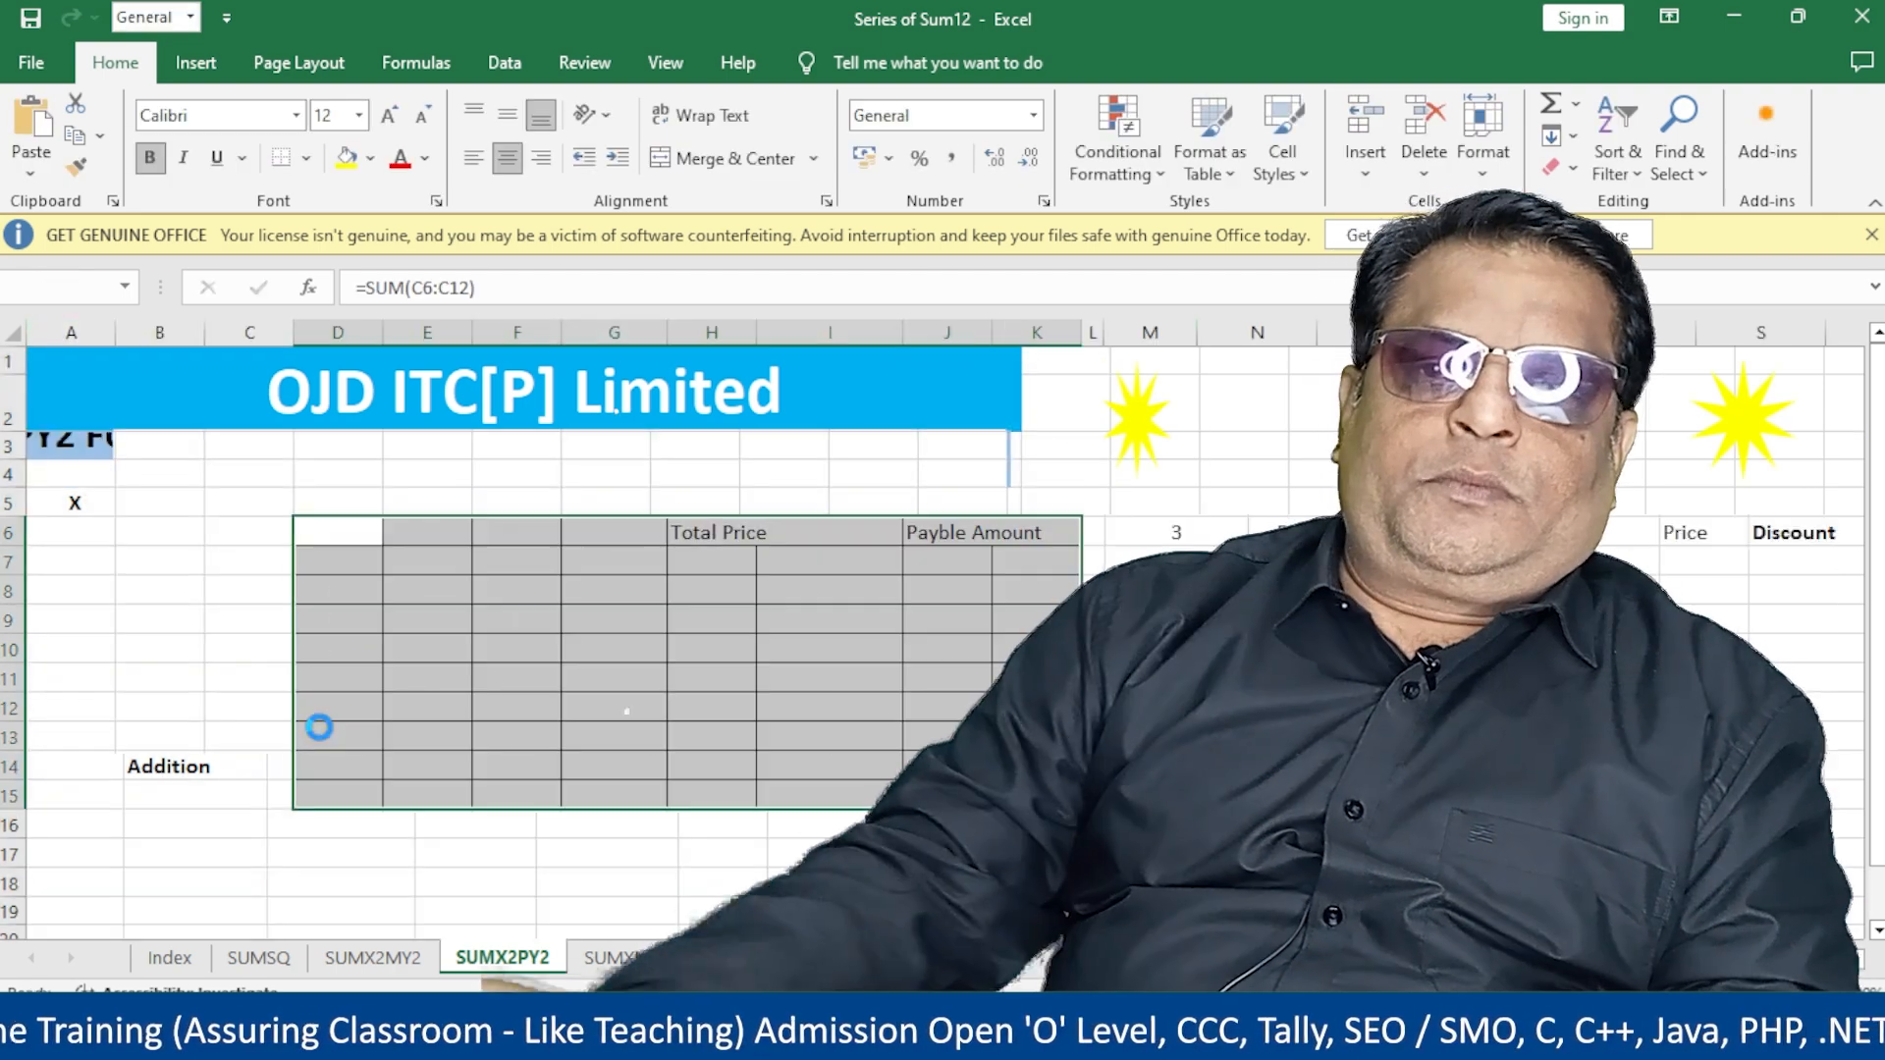
Step: Enter SUMX2PY2 as the heading in the merged blue banner cell A3
left_click(355, 463)
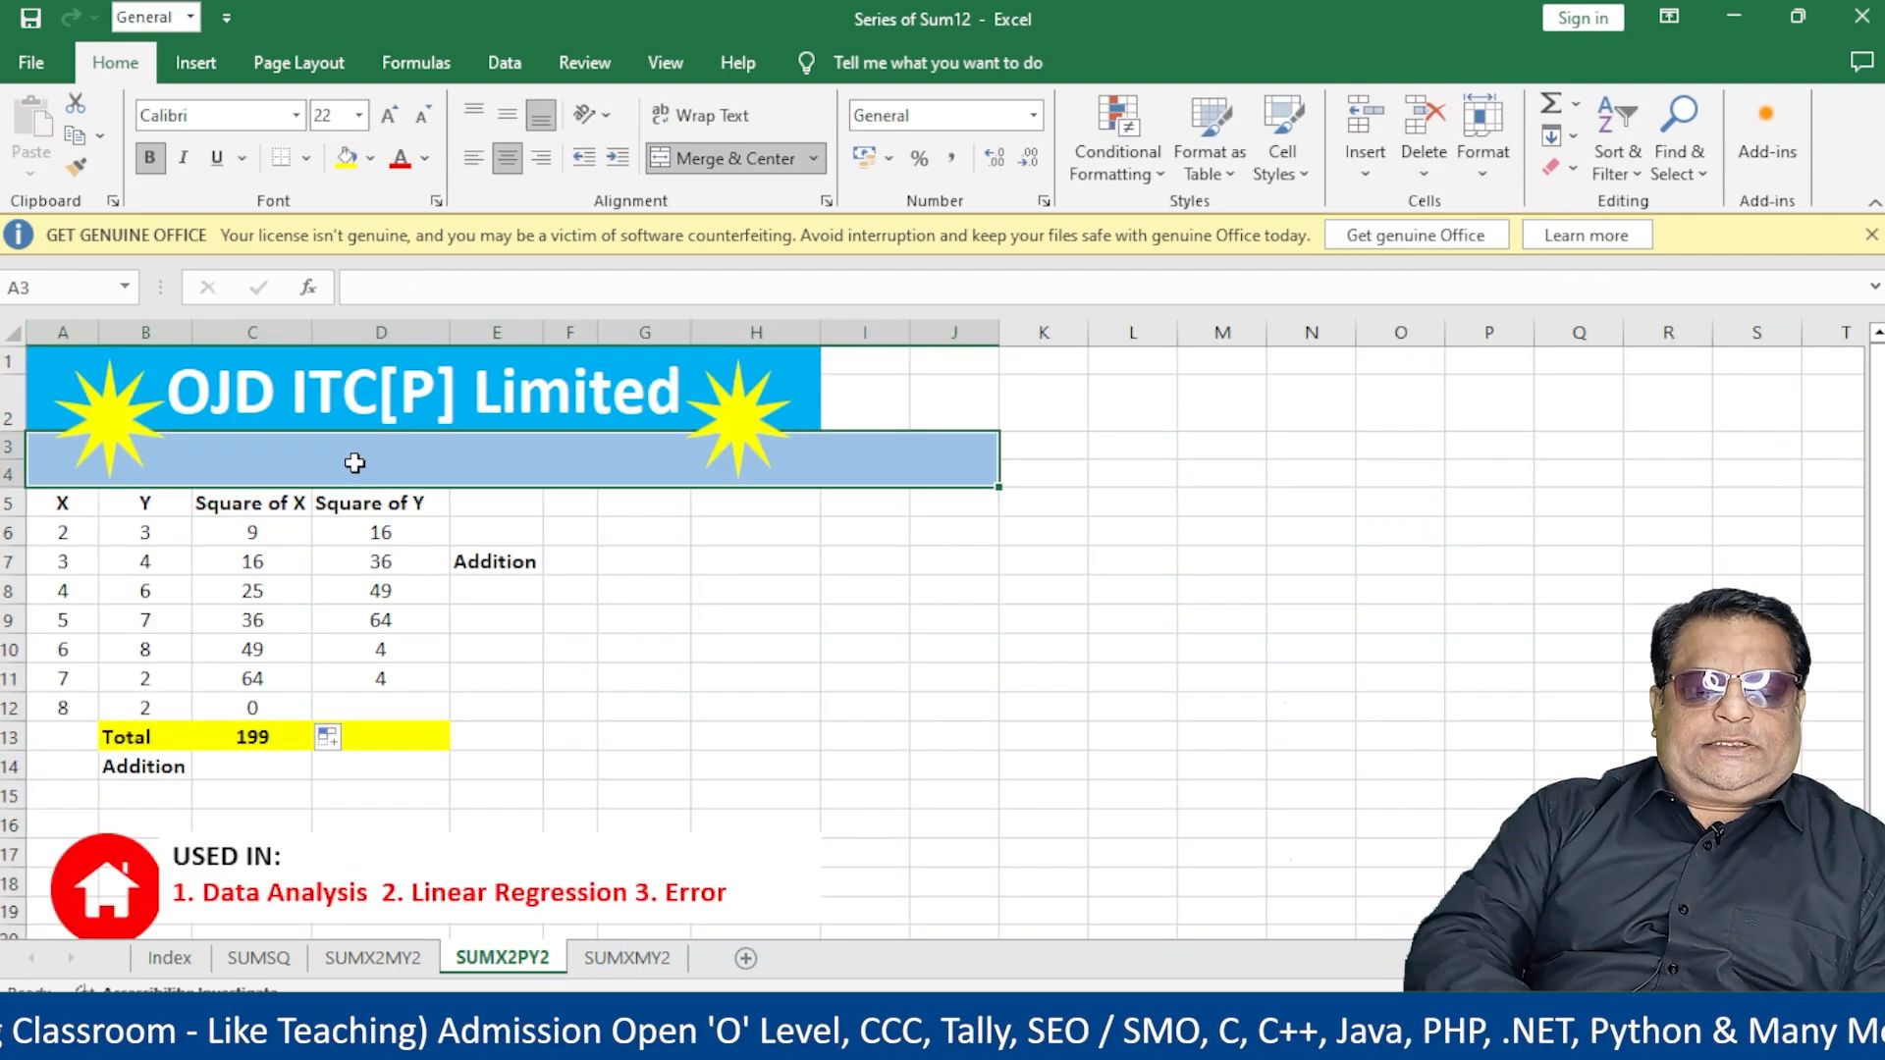
type("SUMX")
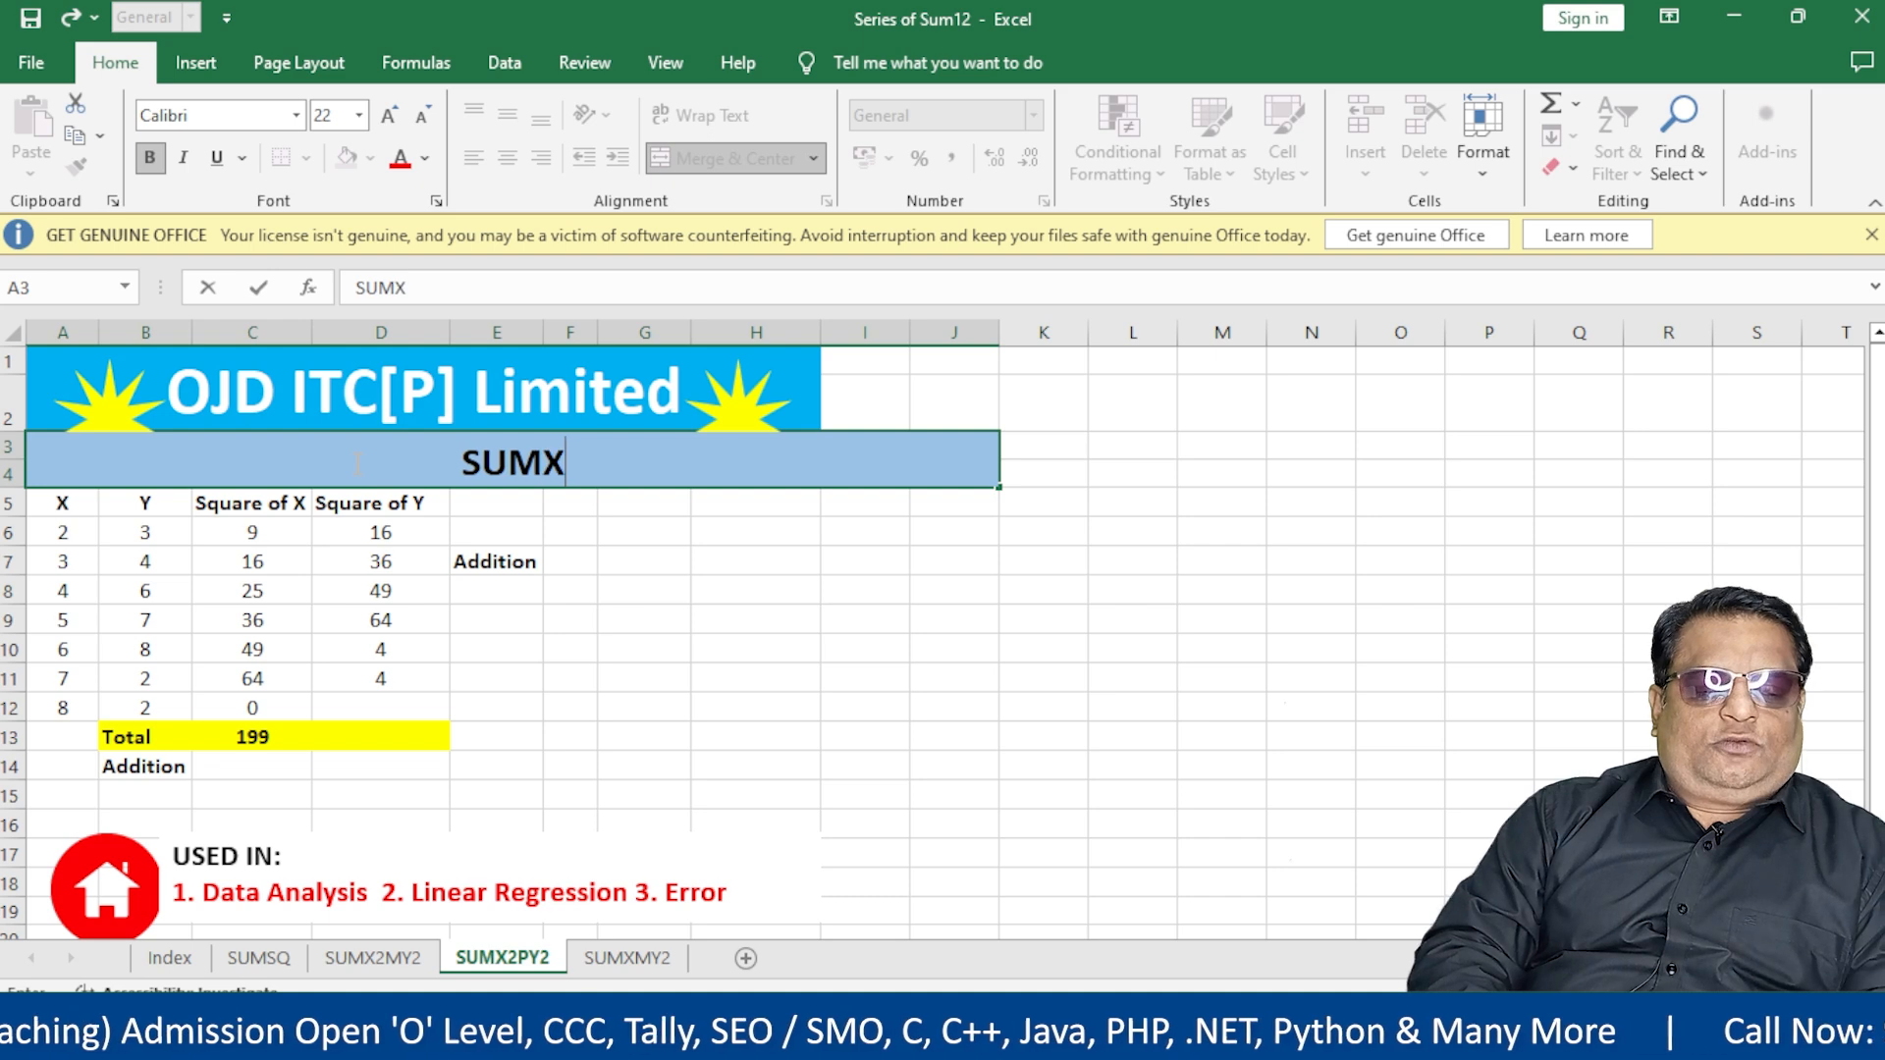
type("2PY2")
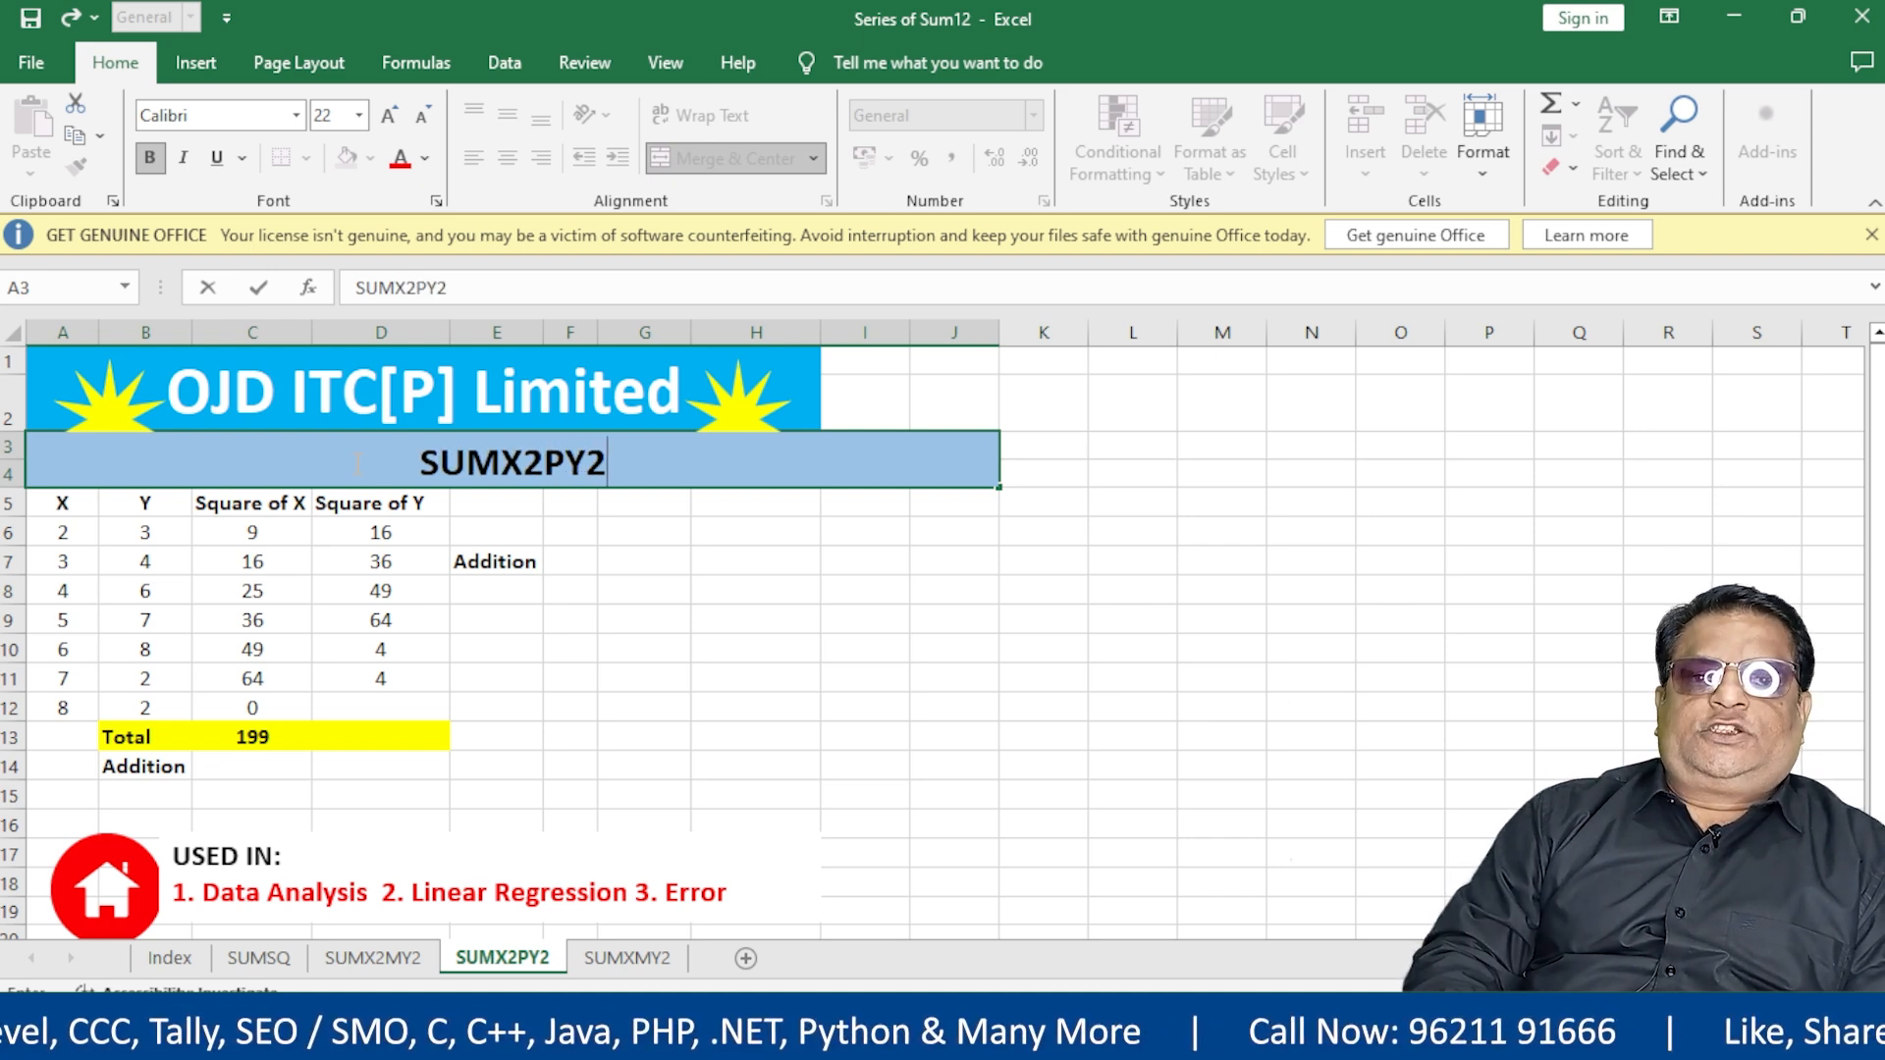
key("Return")
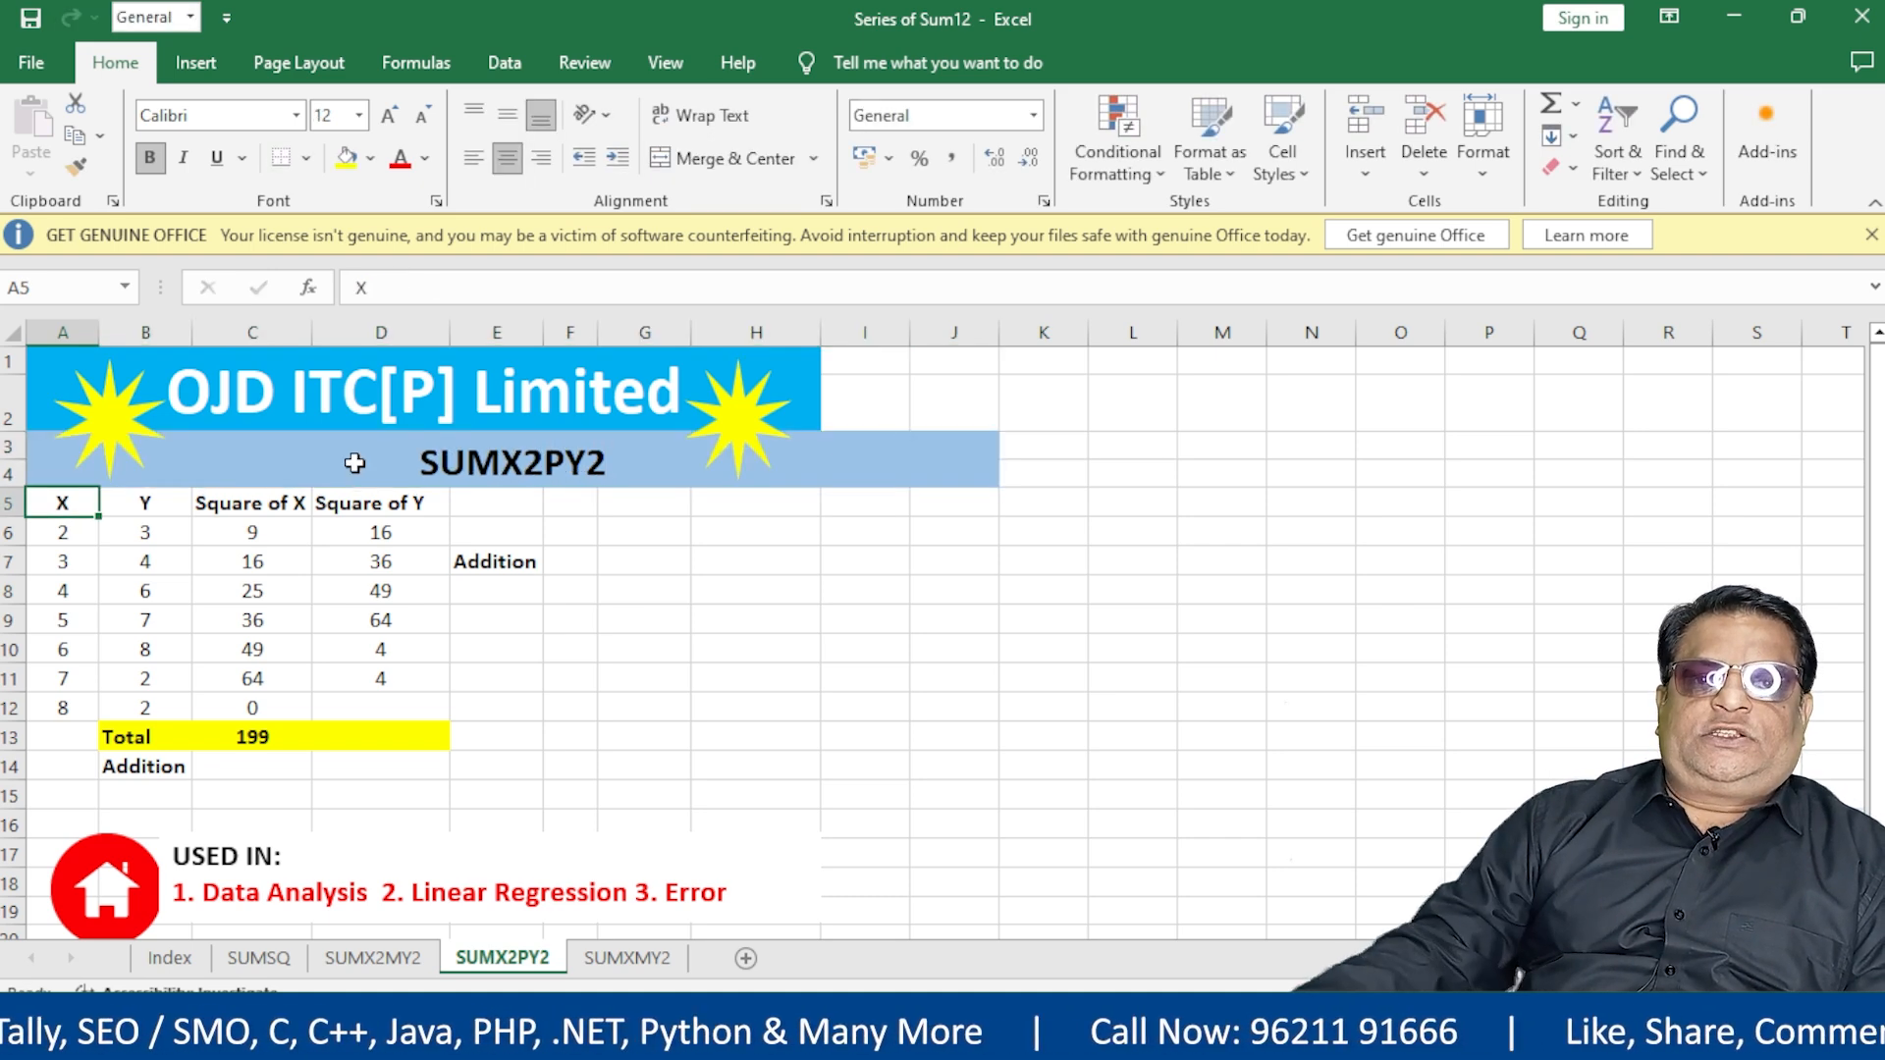
Step: Correct the Square of X formula in C6 to =A6^2 and copy it down to C12
left_click(266, 535)
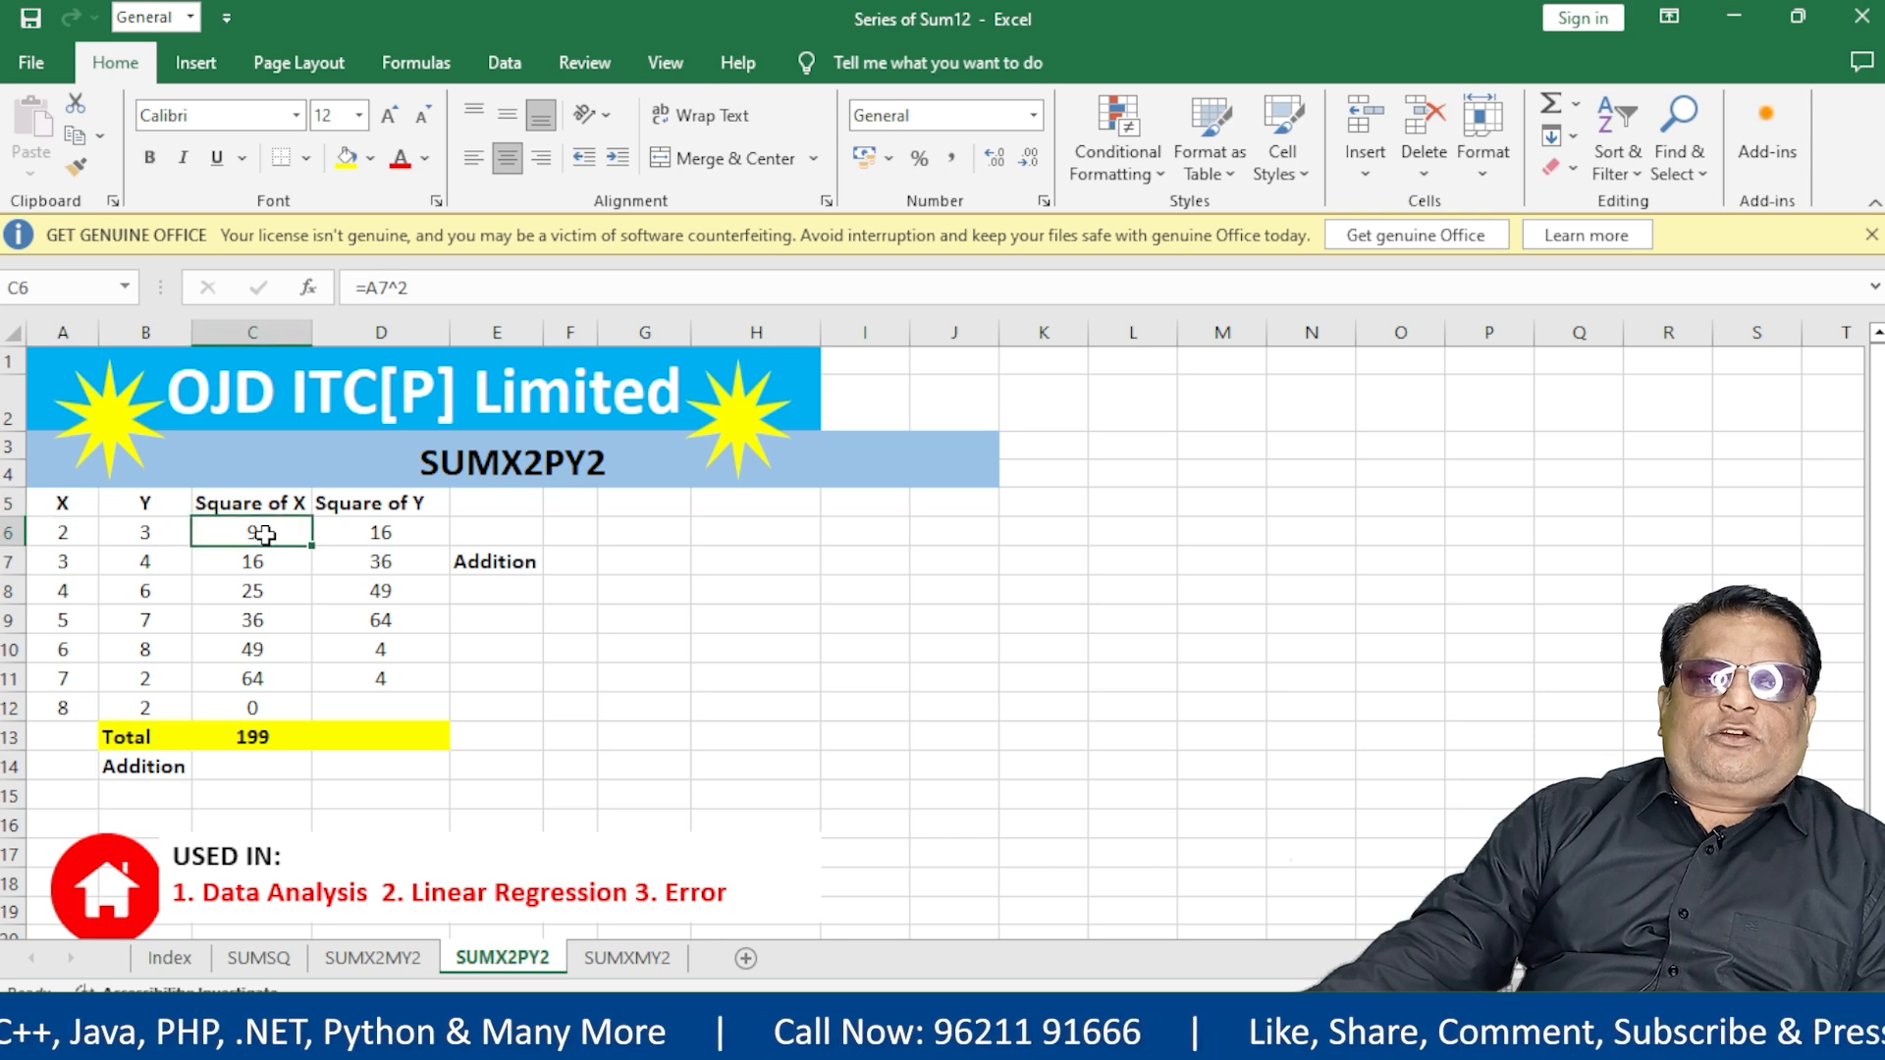
double_click(265, 535)
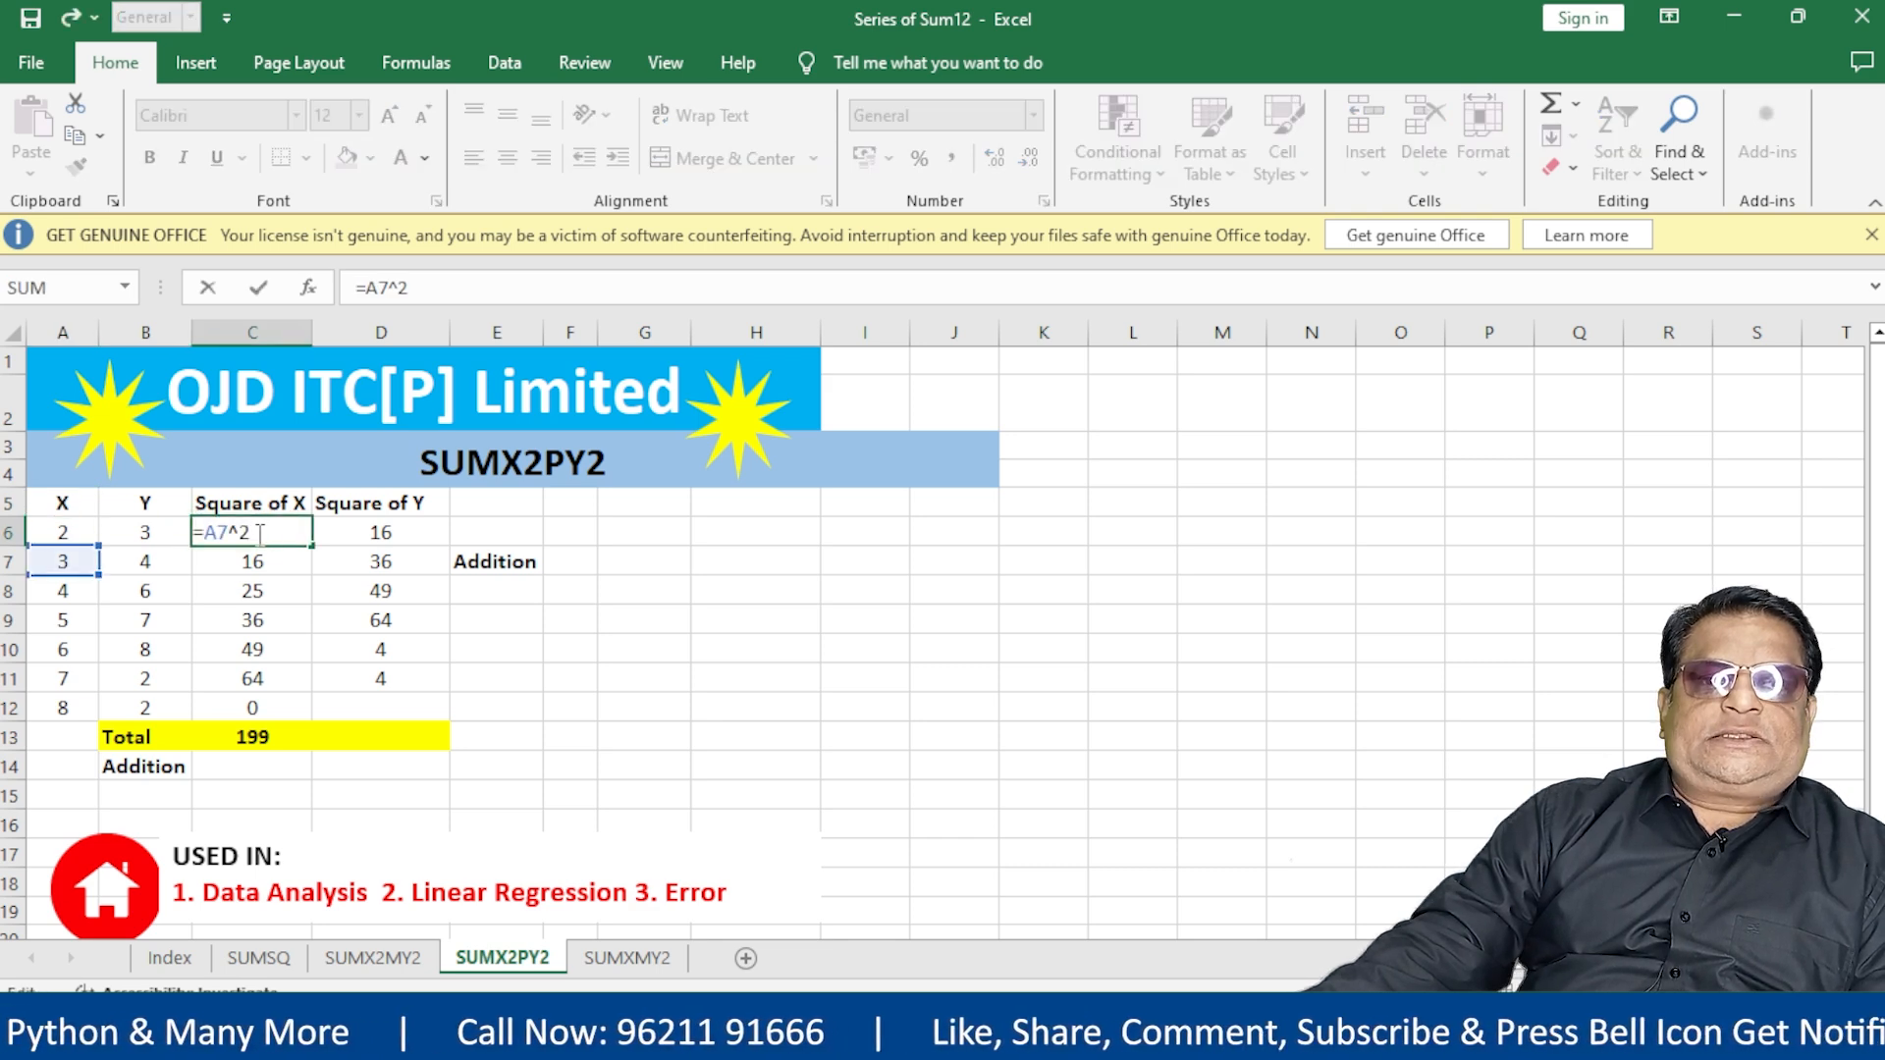
left_click(47, 533)
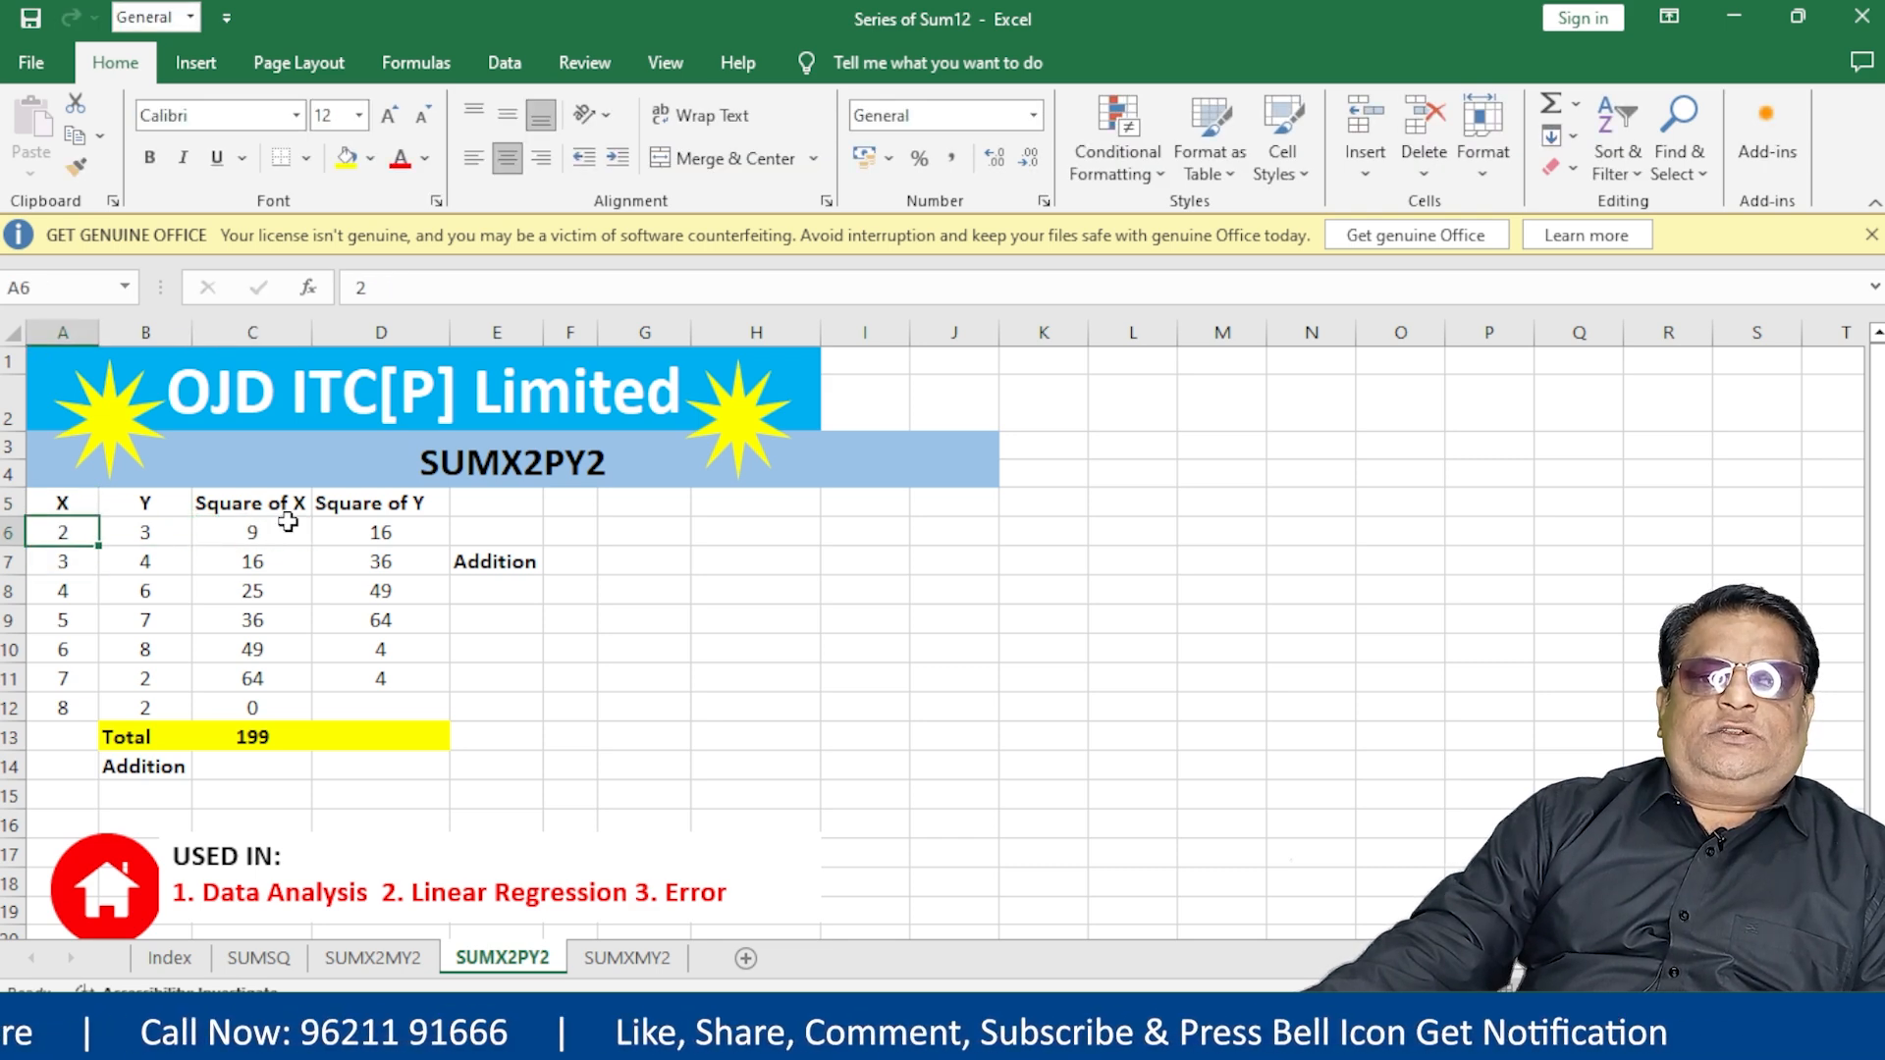
left_click(251, 538)
type("=")
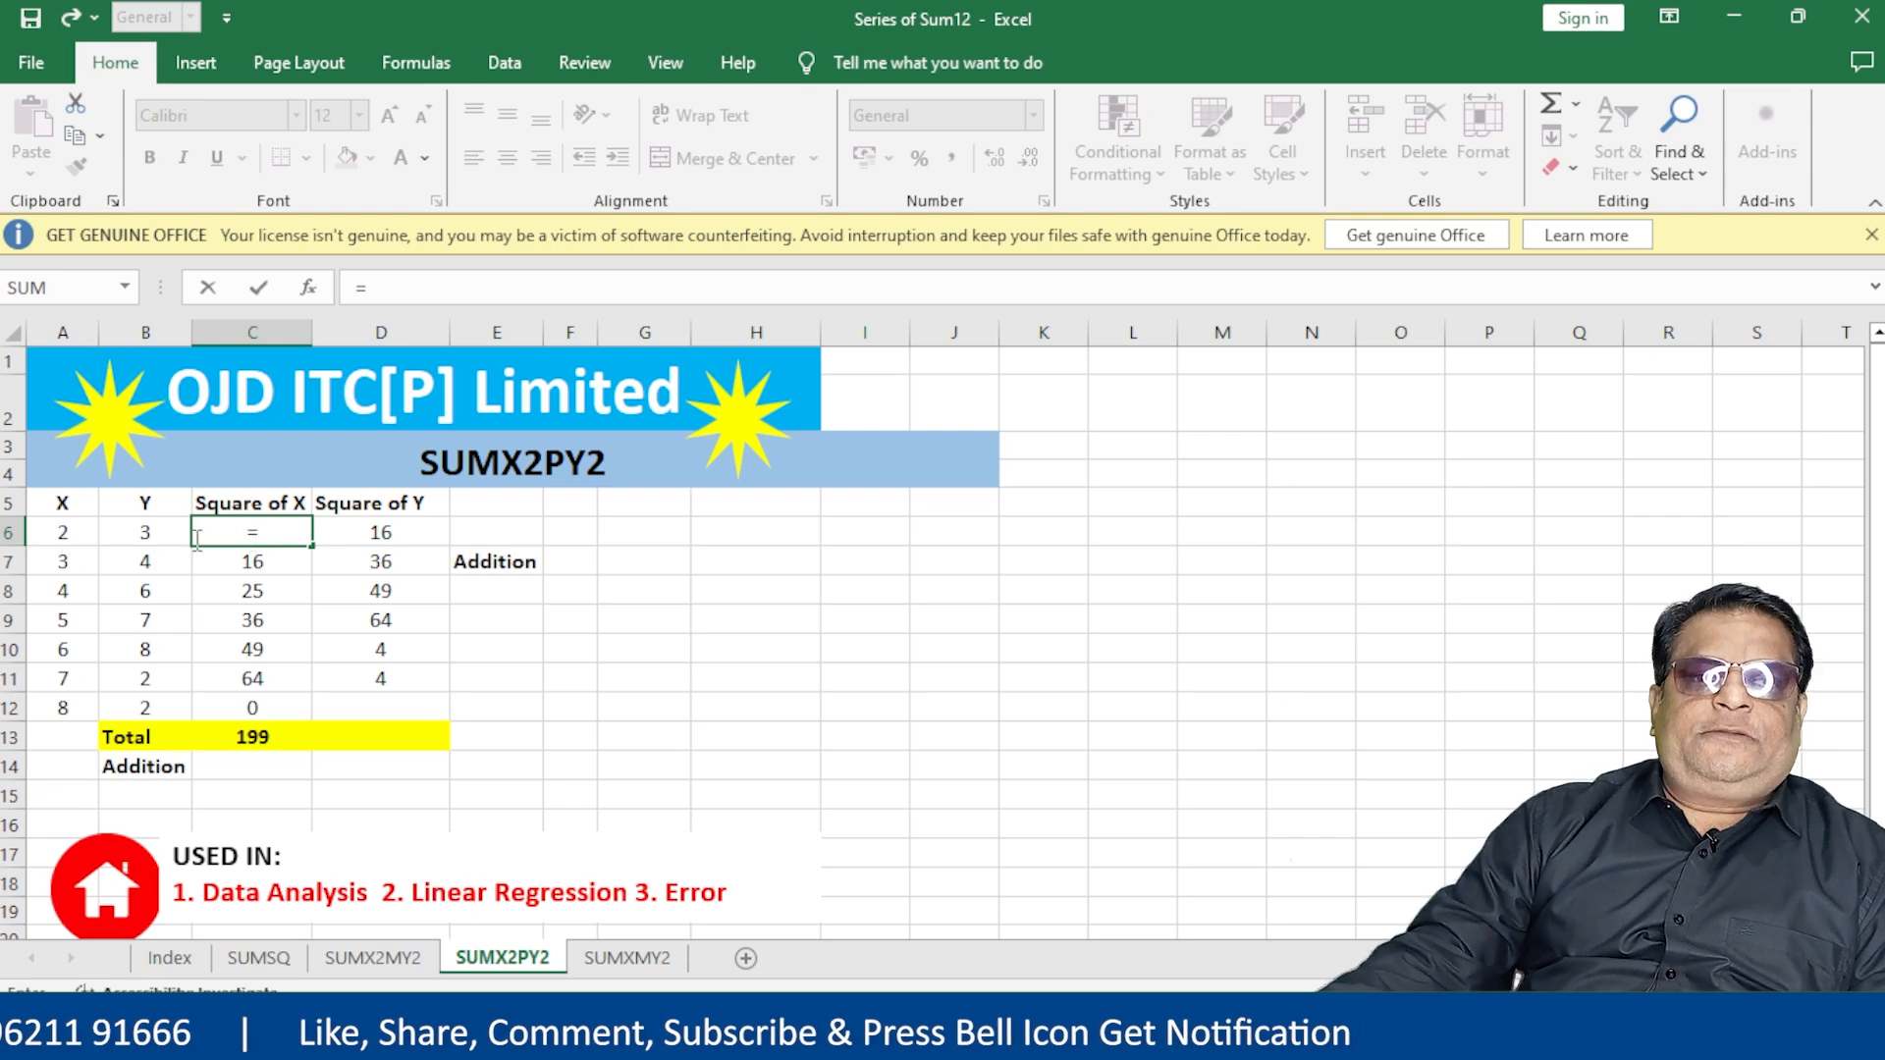
left_click(54, 535)
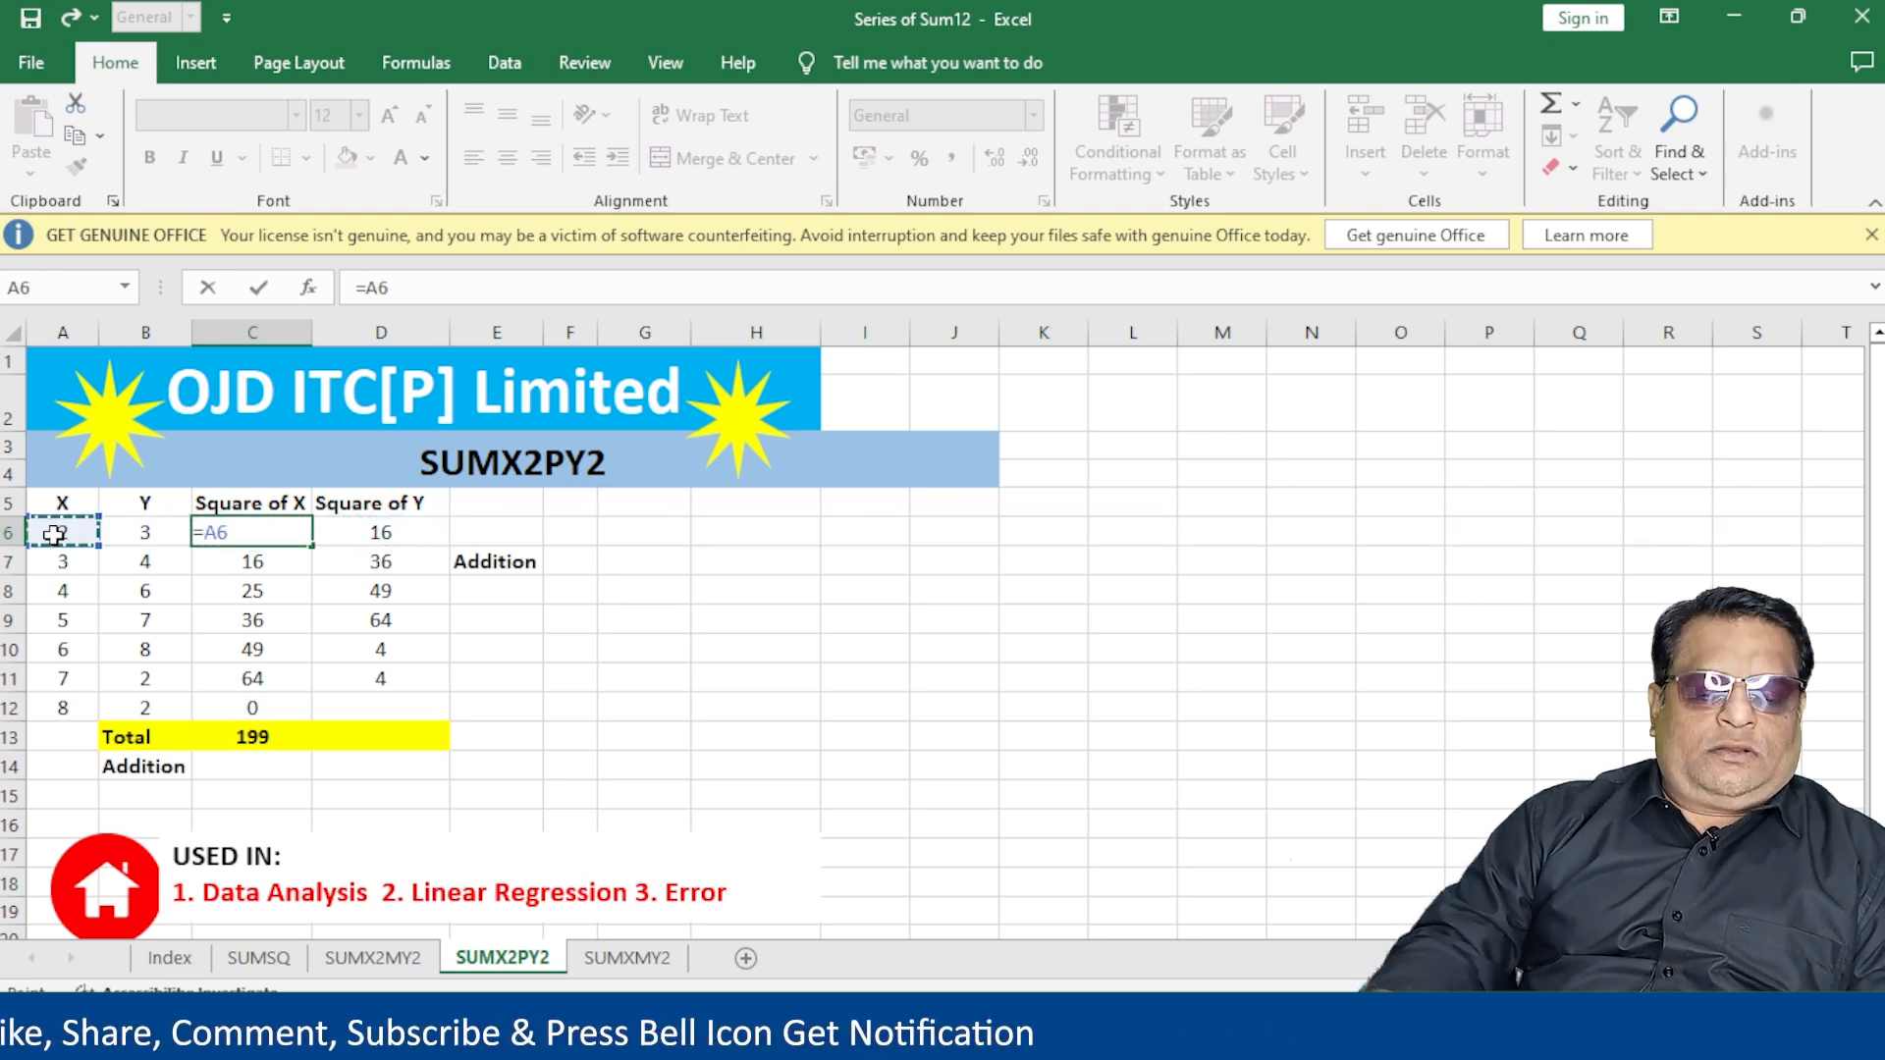
type("^2")
key("Return")
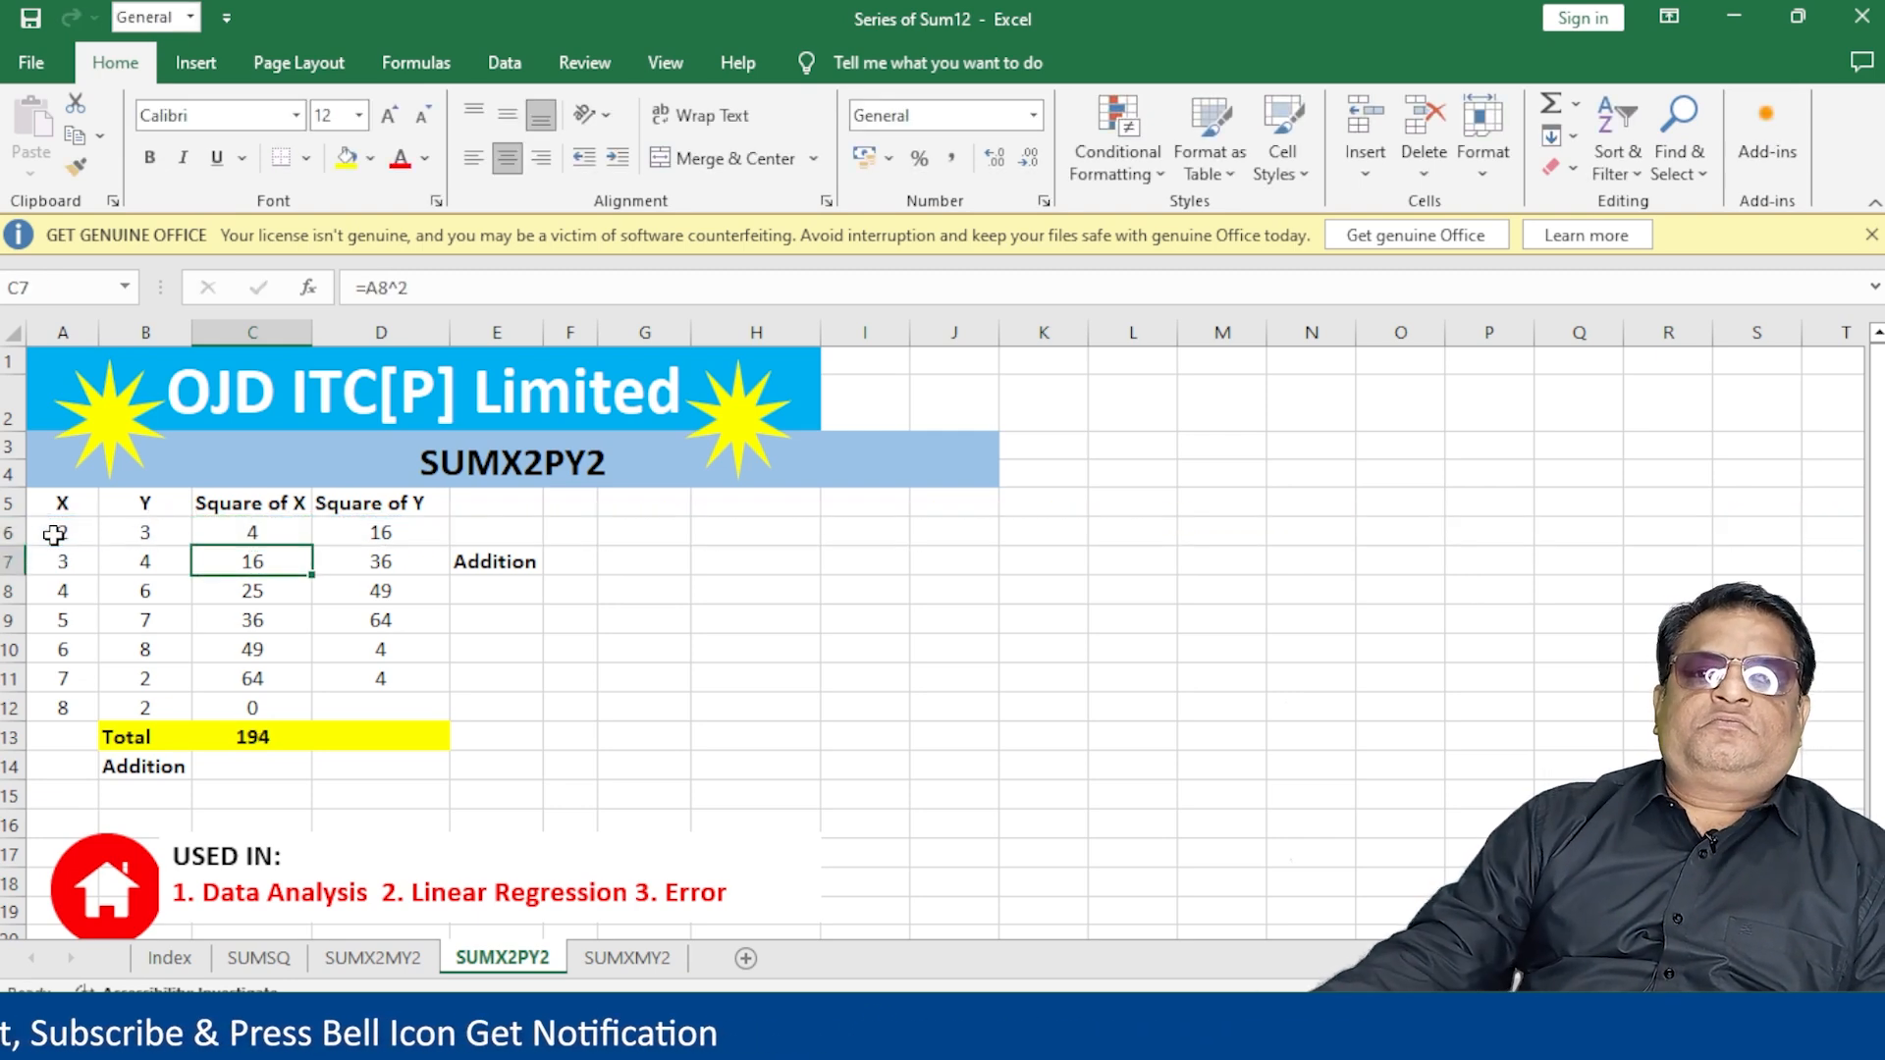
left_click(257, 535)
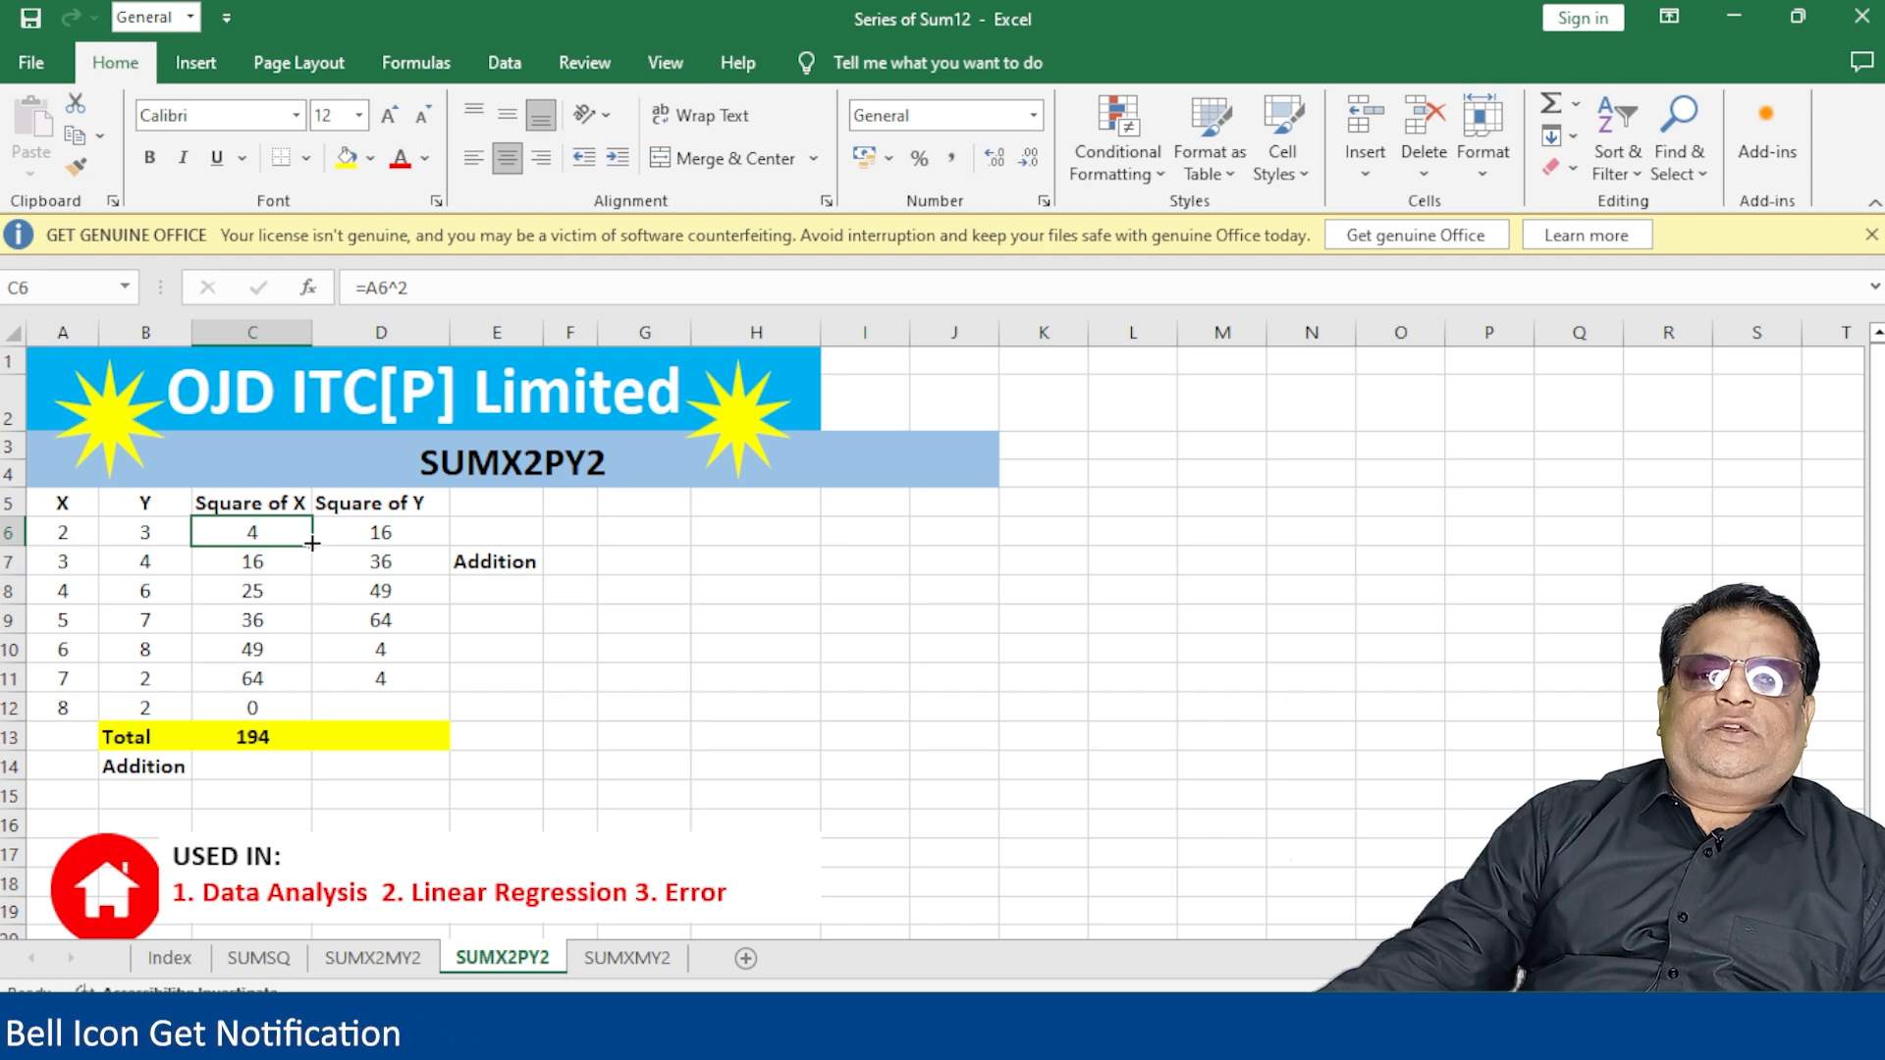
left_click_drag(257, 535, 296, 715)
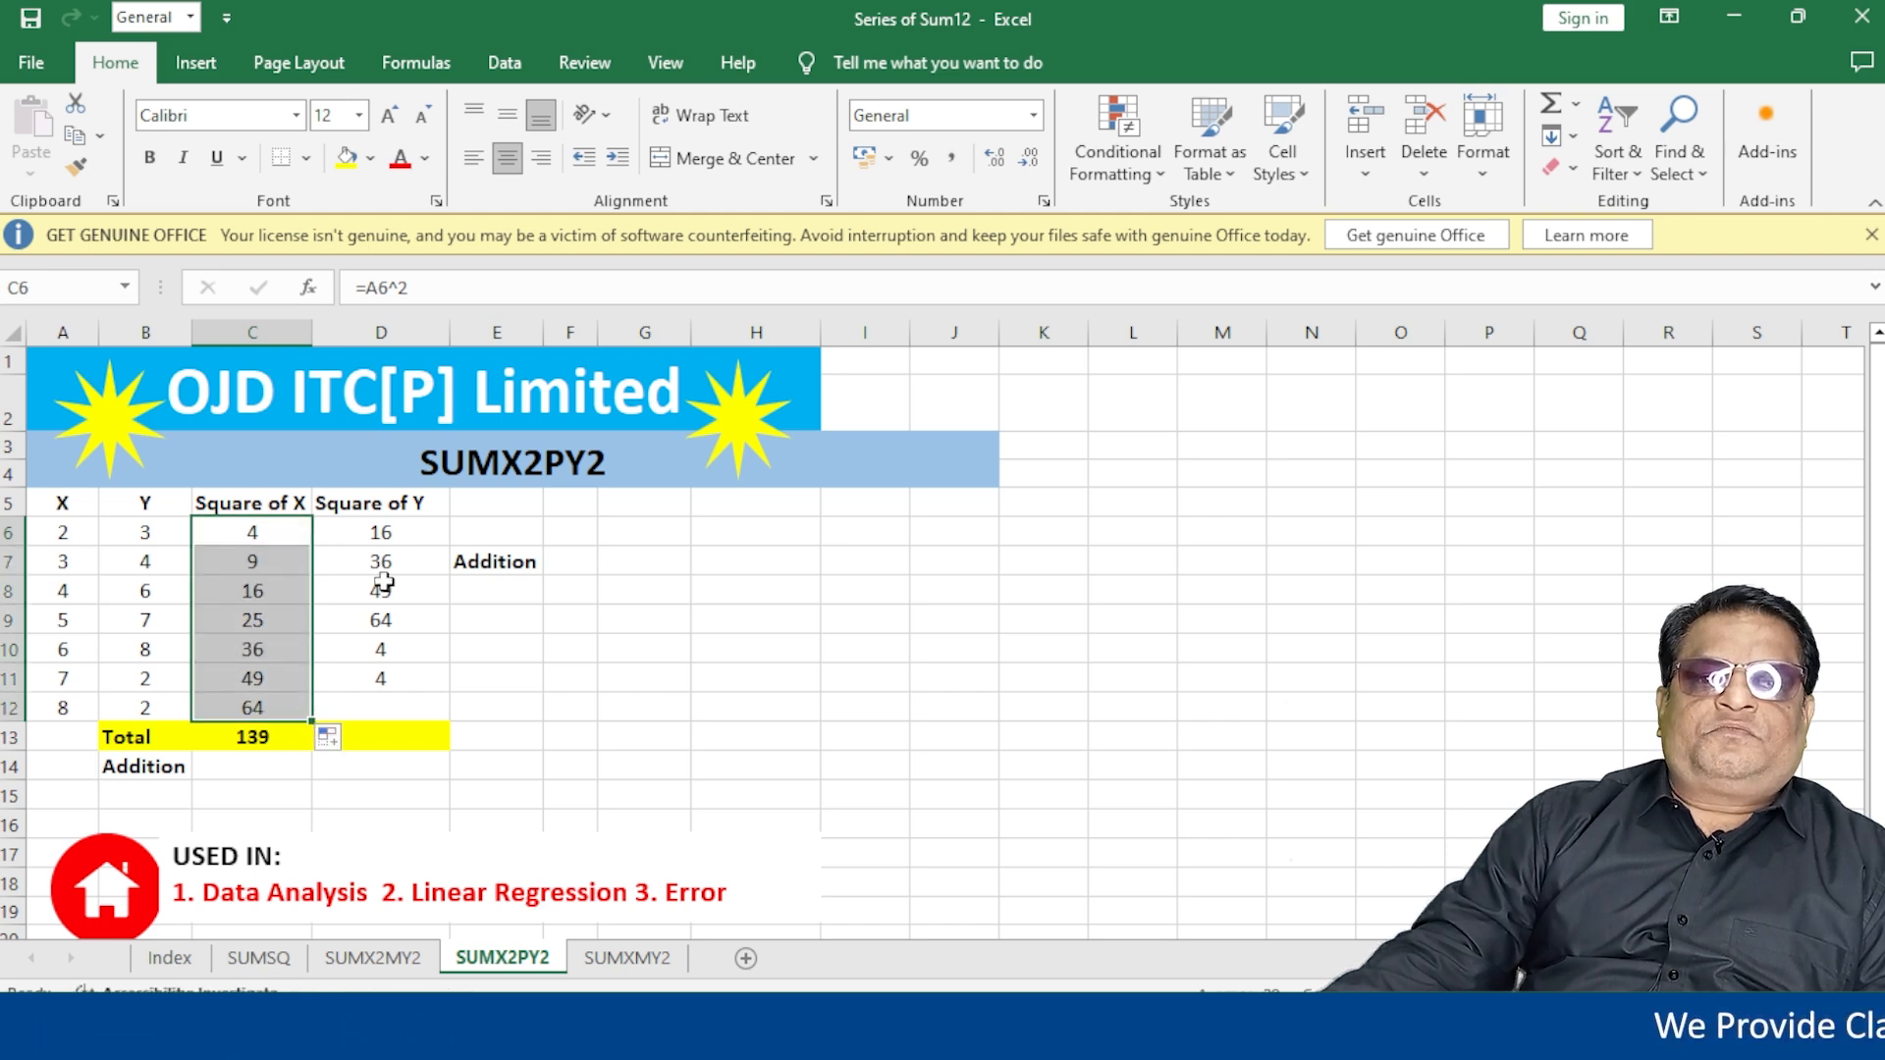
Step: Correct the Square of Y formula in D6 to =B6^2 and copy it down to D12
double_click(392, 531)
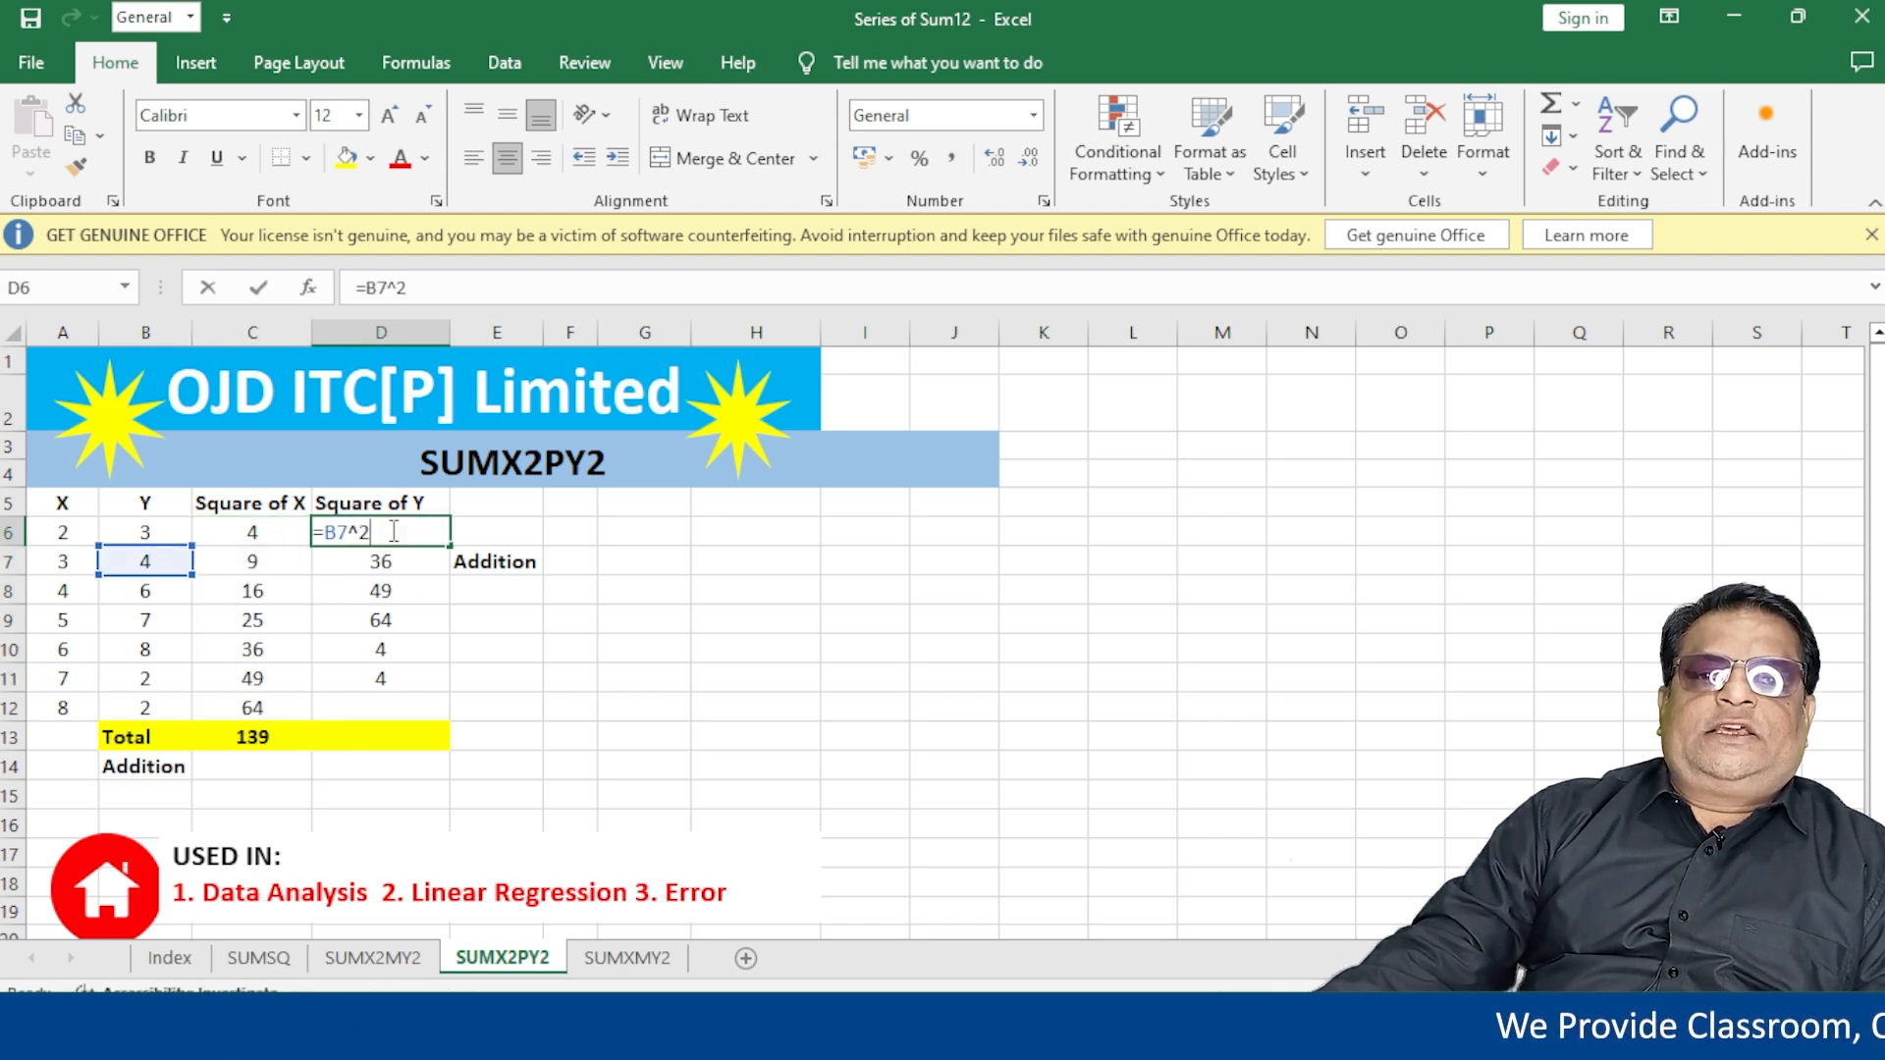
double_click(346, 533)
left_click(146, 531)
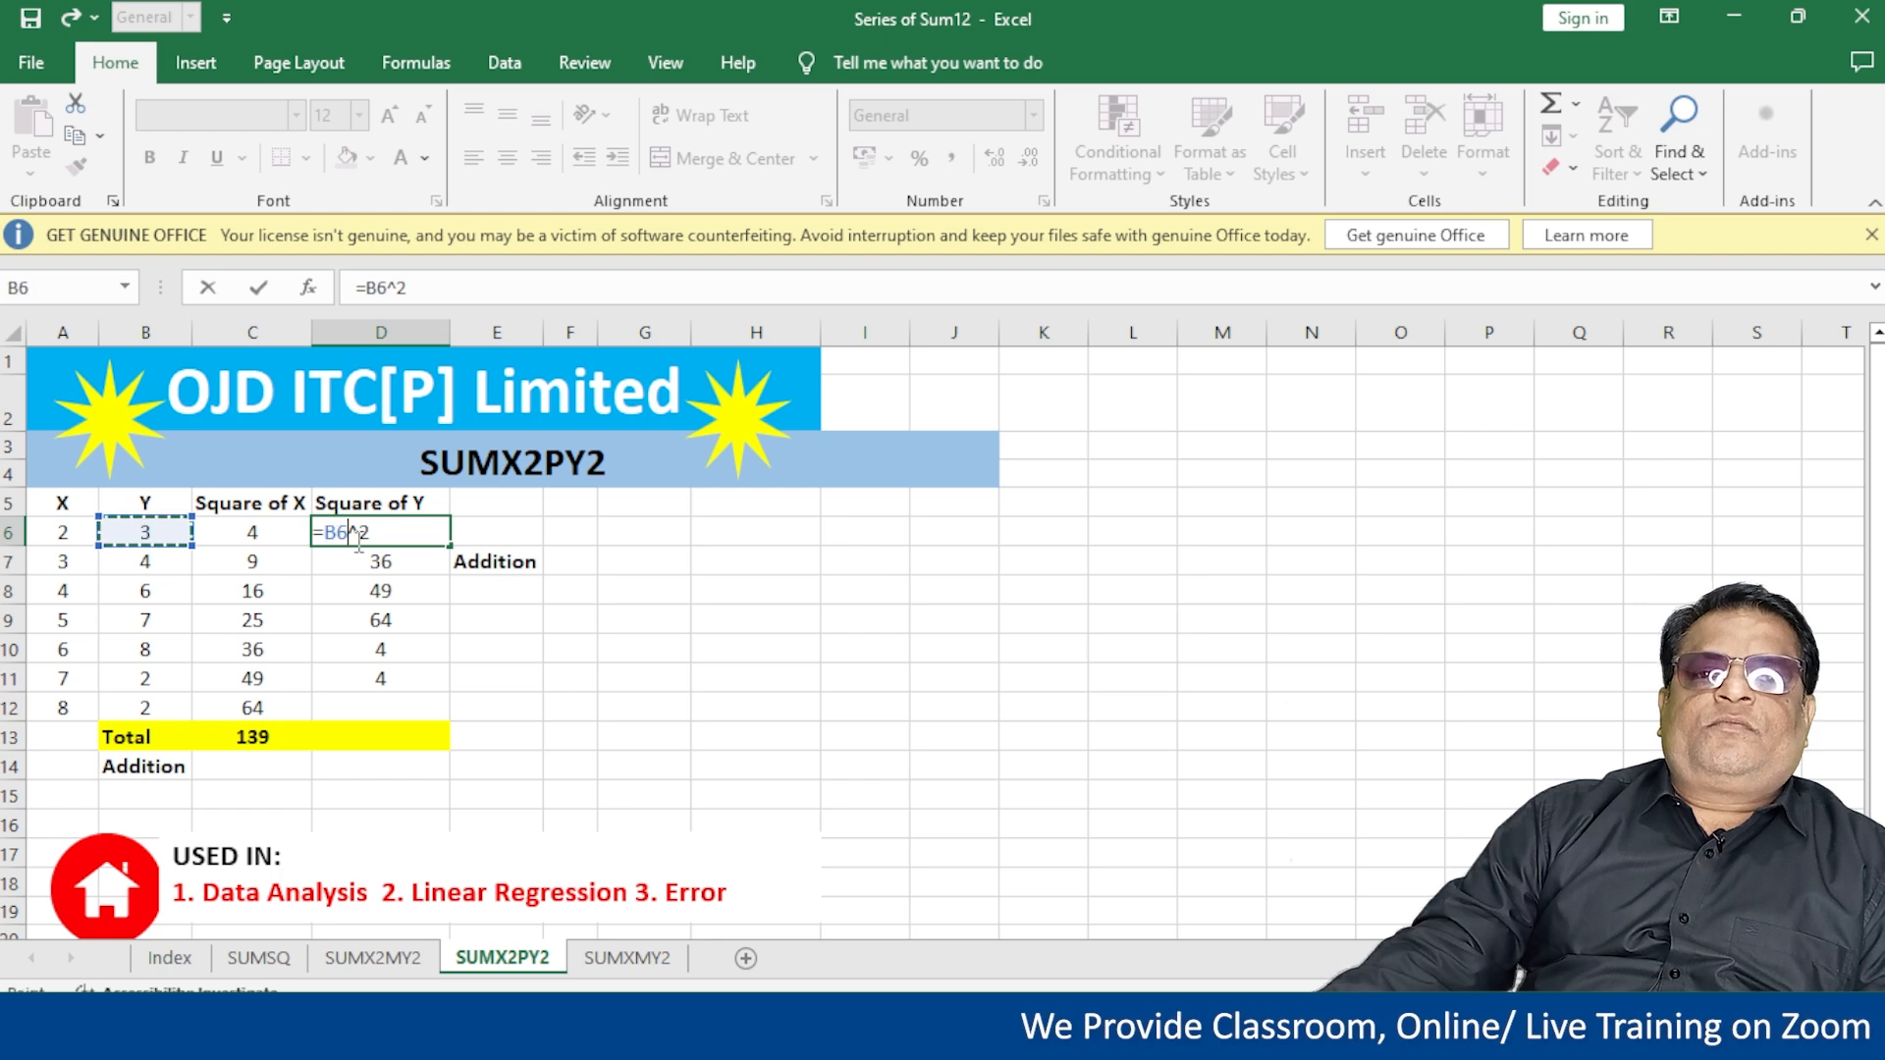
key("ctrl+Return")
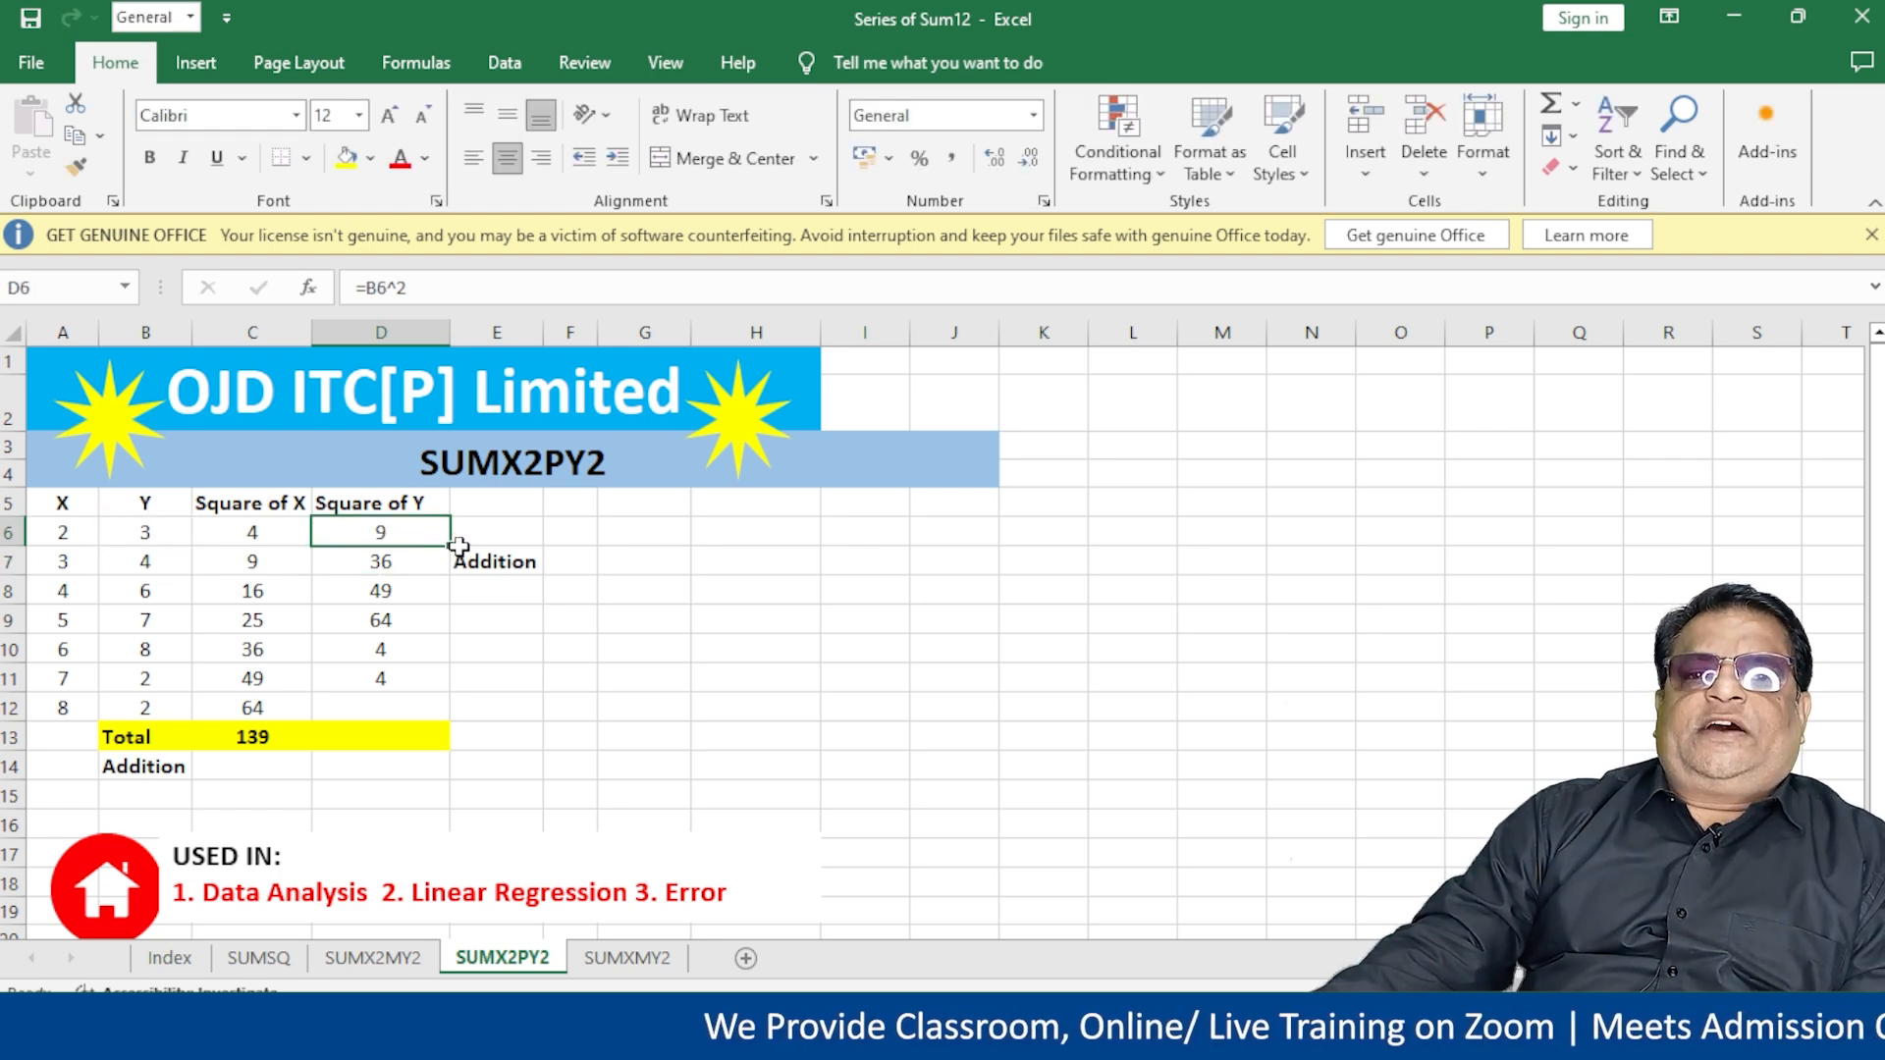
left_click_drag(447, 558, 432, 719)
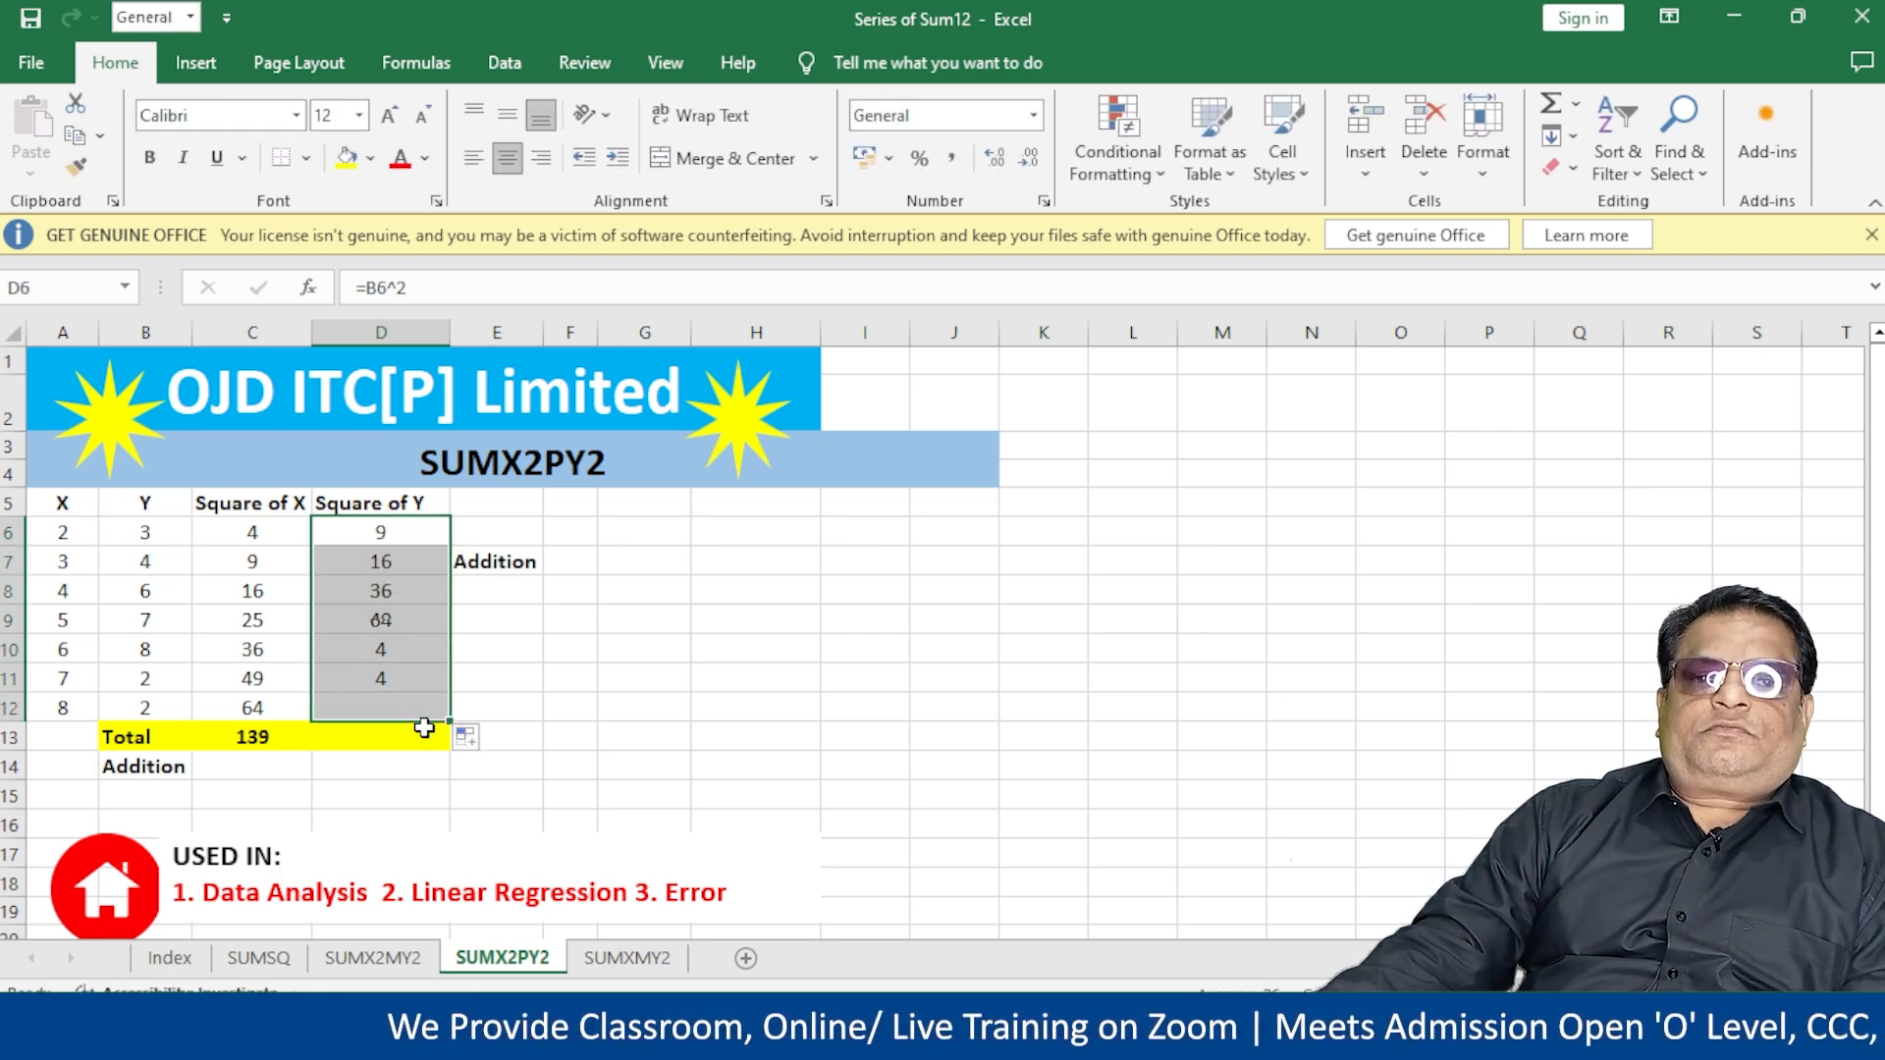
Step: Total the Square of Y values in D13 with =SUM(D6:D12) and re-sum the Square of X values in C13
left_click(424, 737)
key("alt+equal")
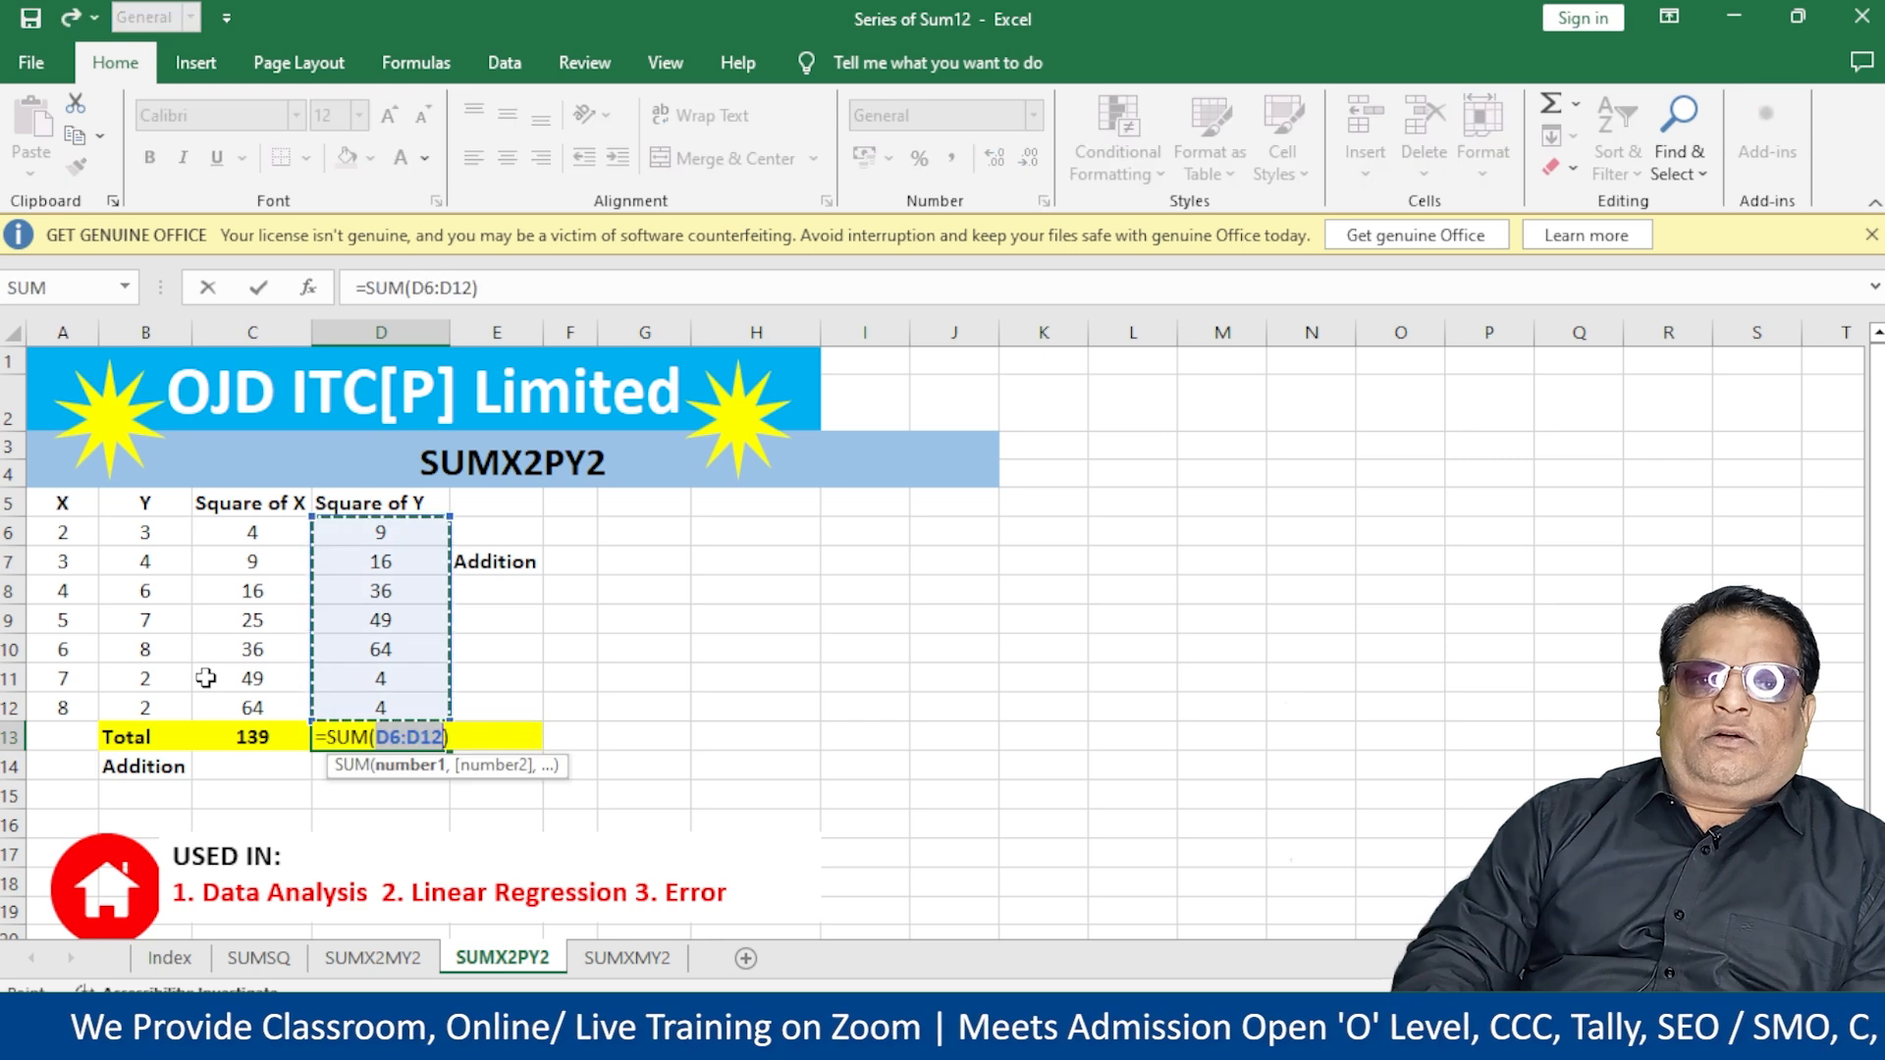
key("Return")
left_click(254, 741)
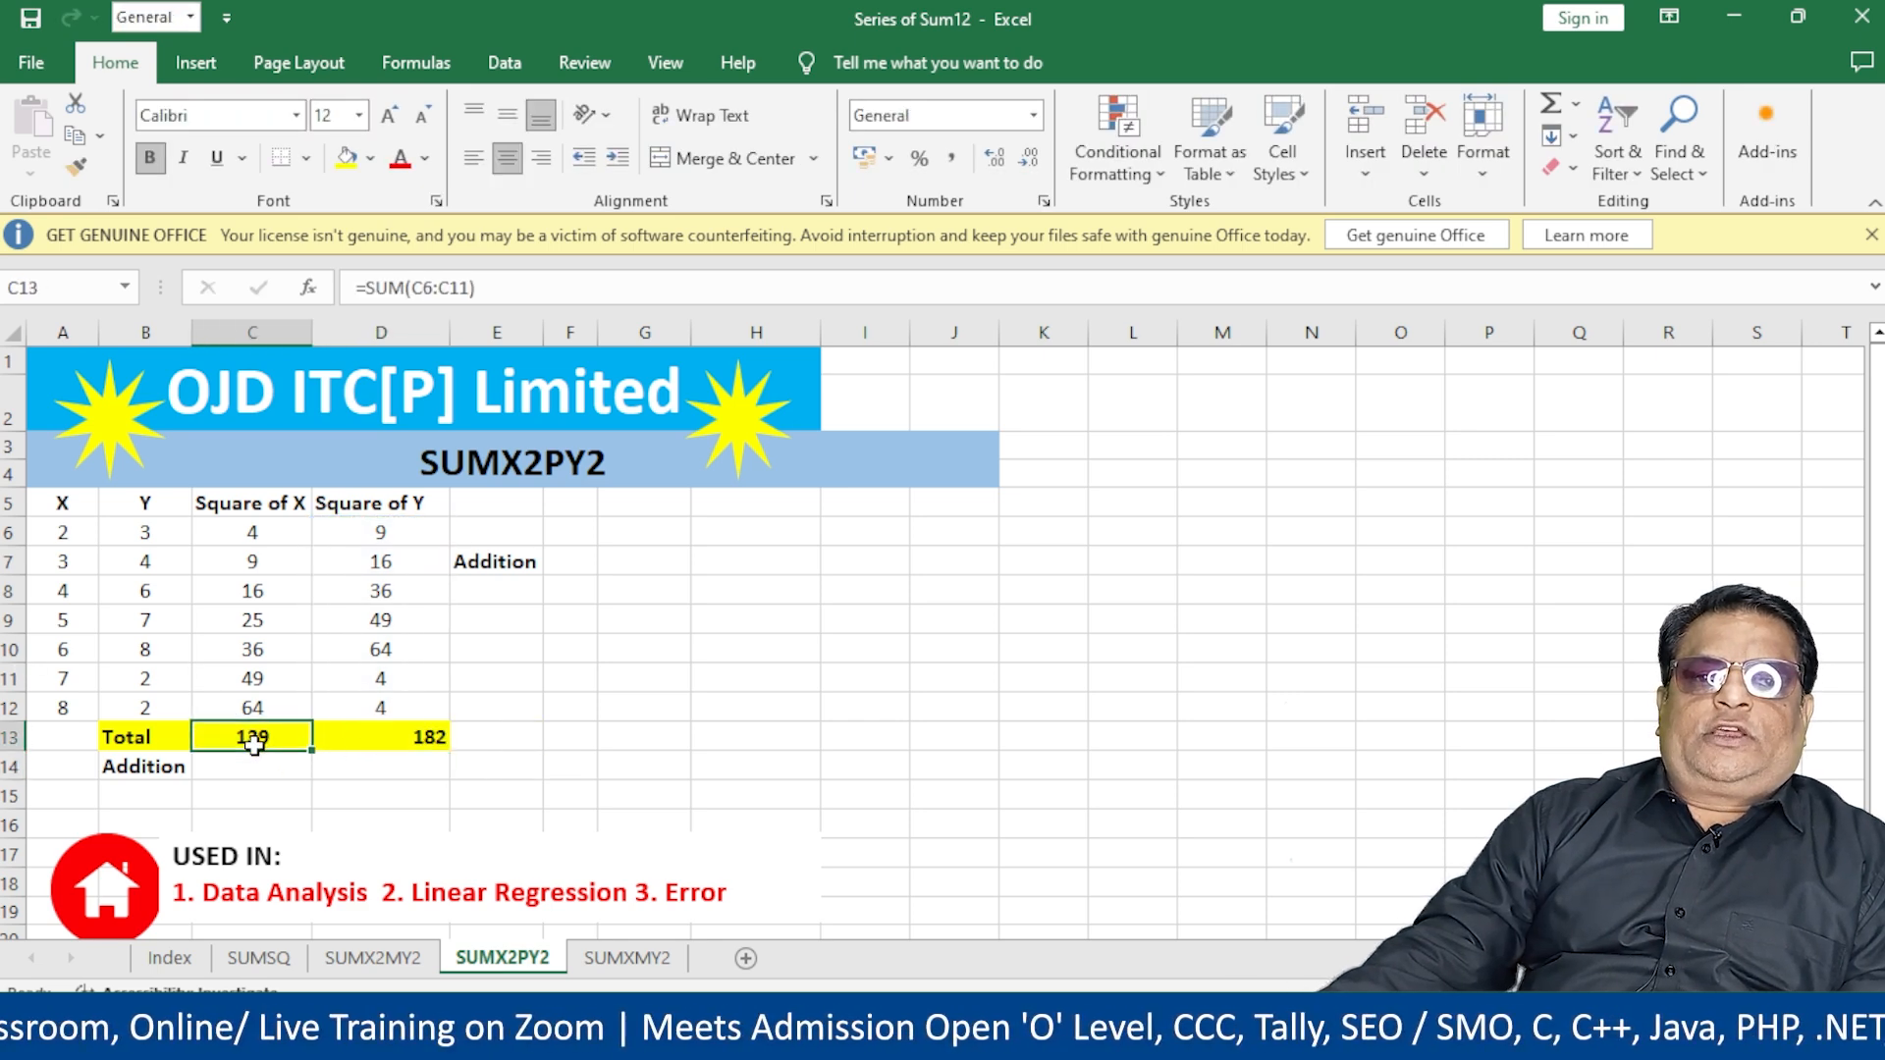
key("alt+equal")
key("Return")
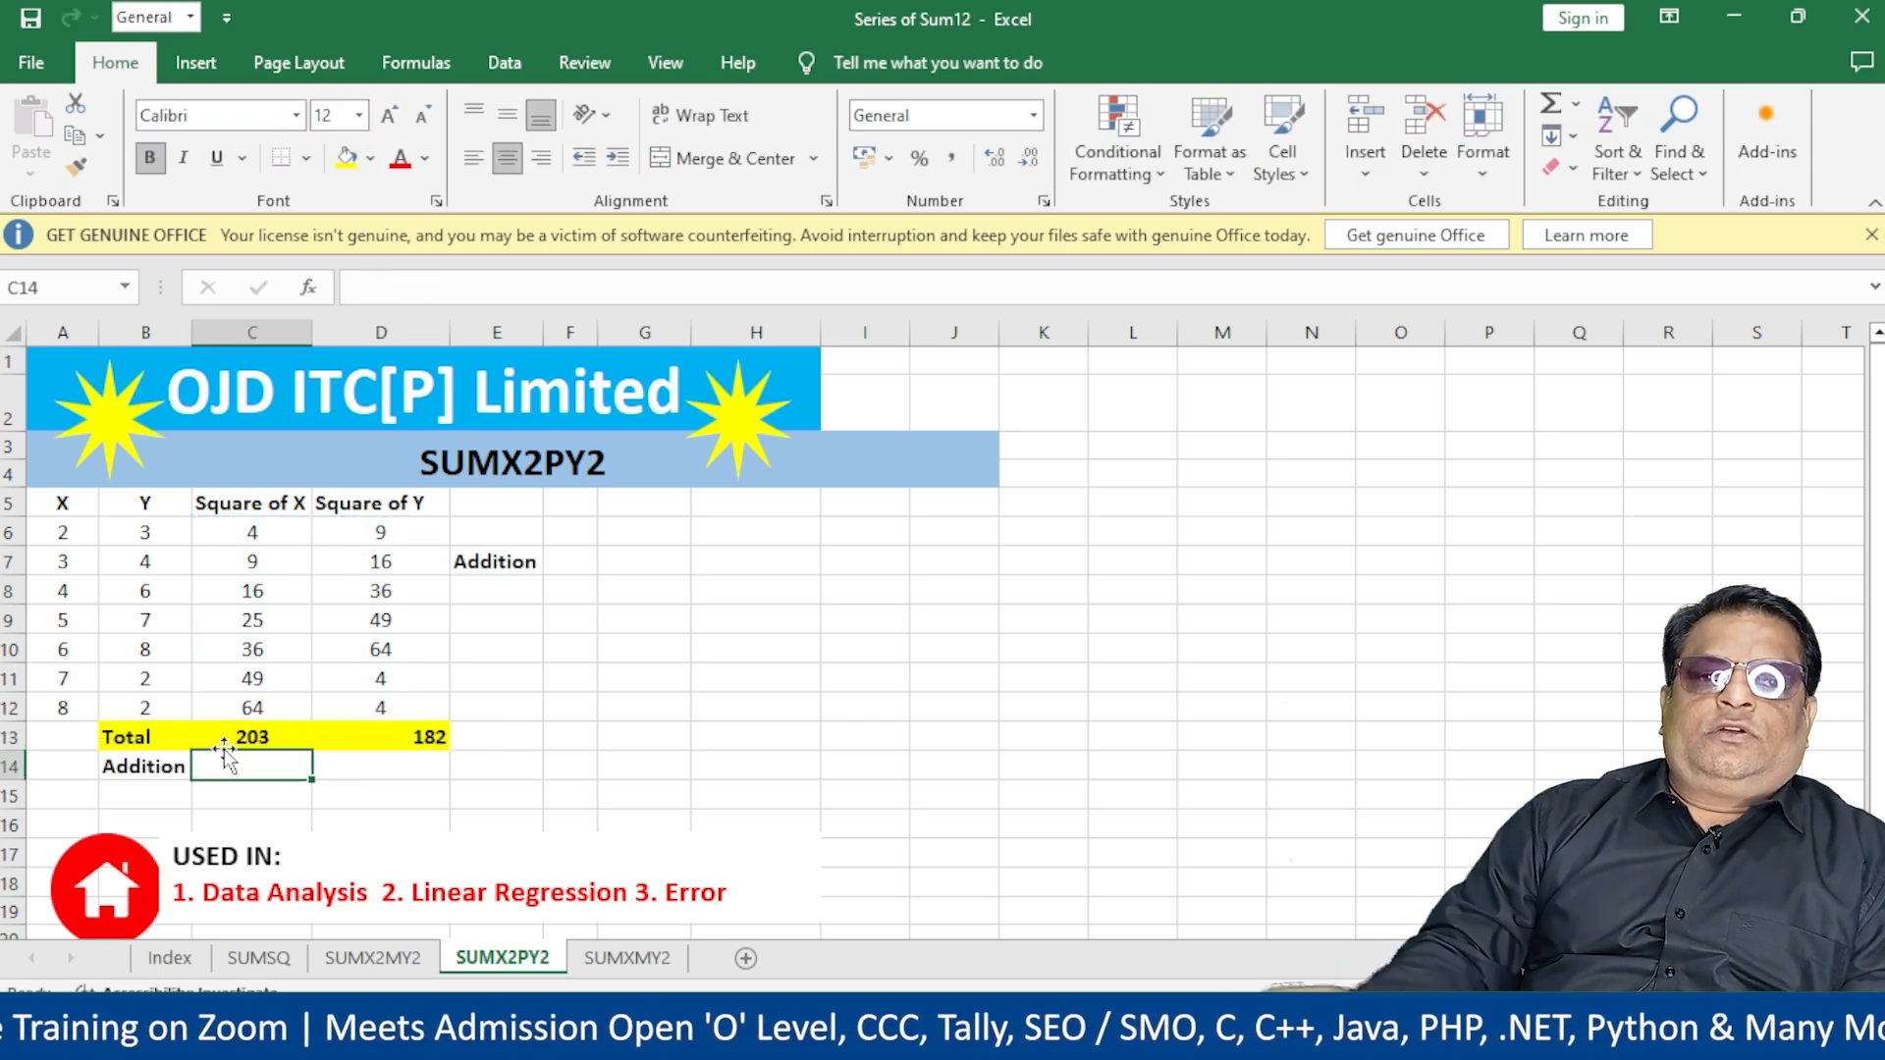
Step: Add the two column totals in C14 with =C13+D13
type("=")
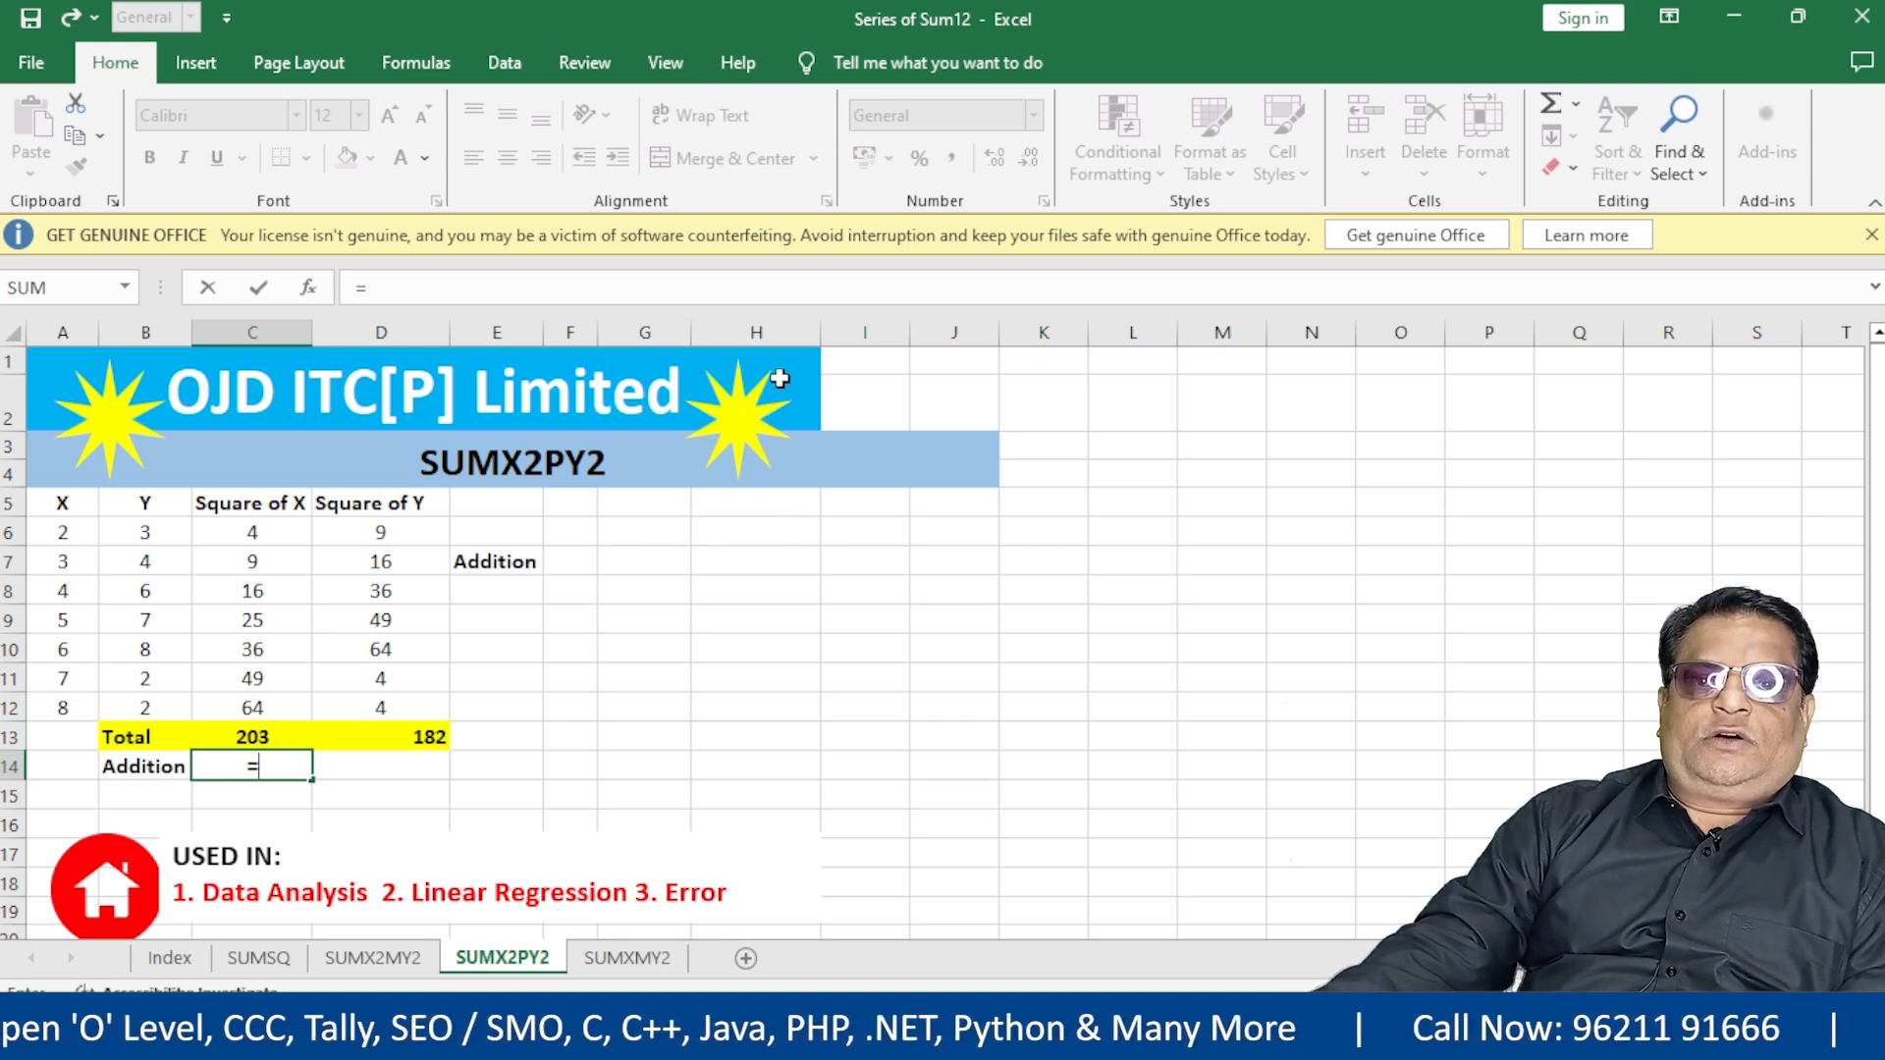
left_click(761, 417)
left_click(259, 769)
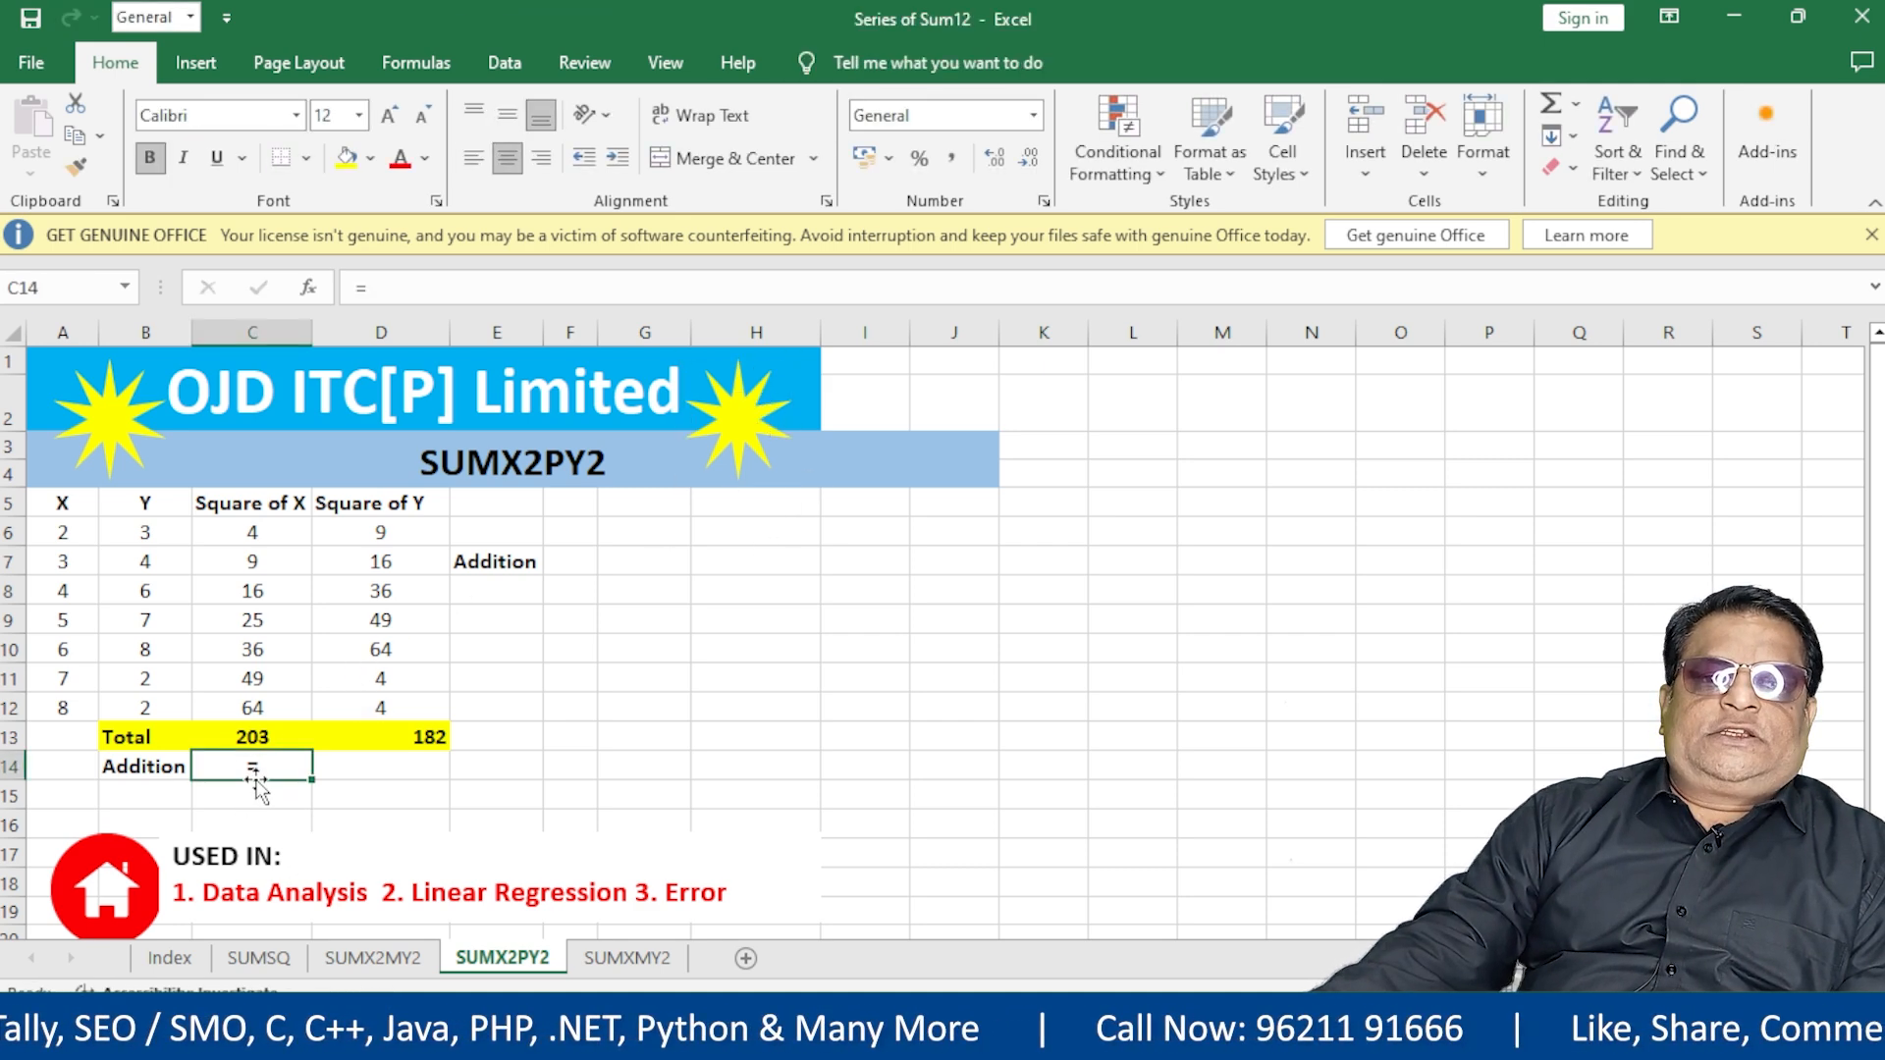
double_click(284, 766)
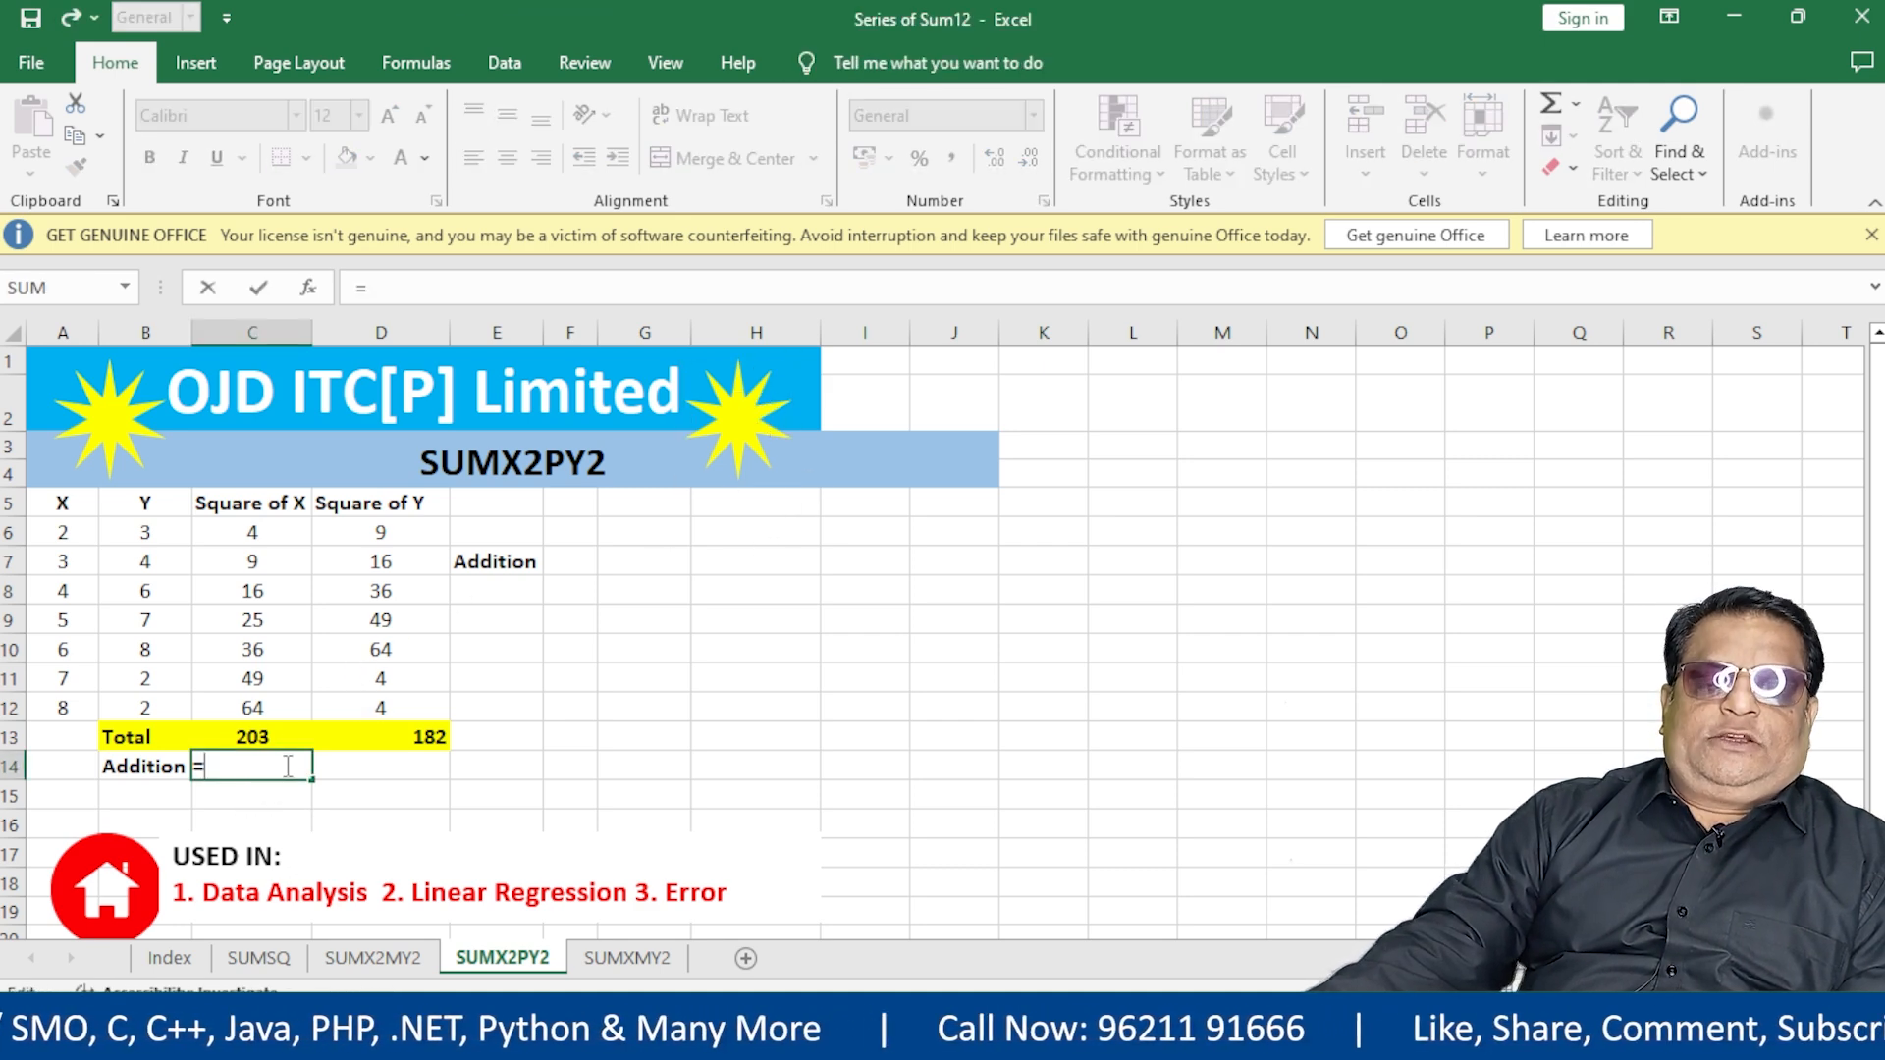
left_click(265, 735)
type("+")
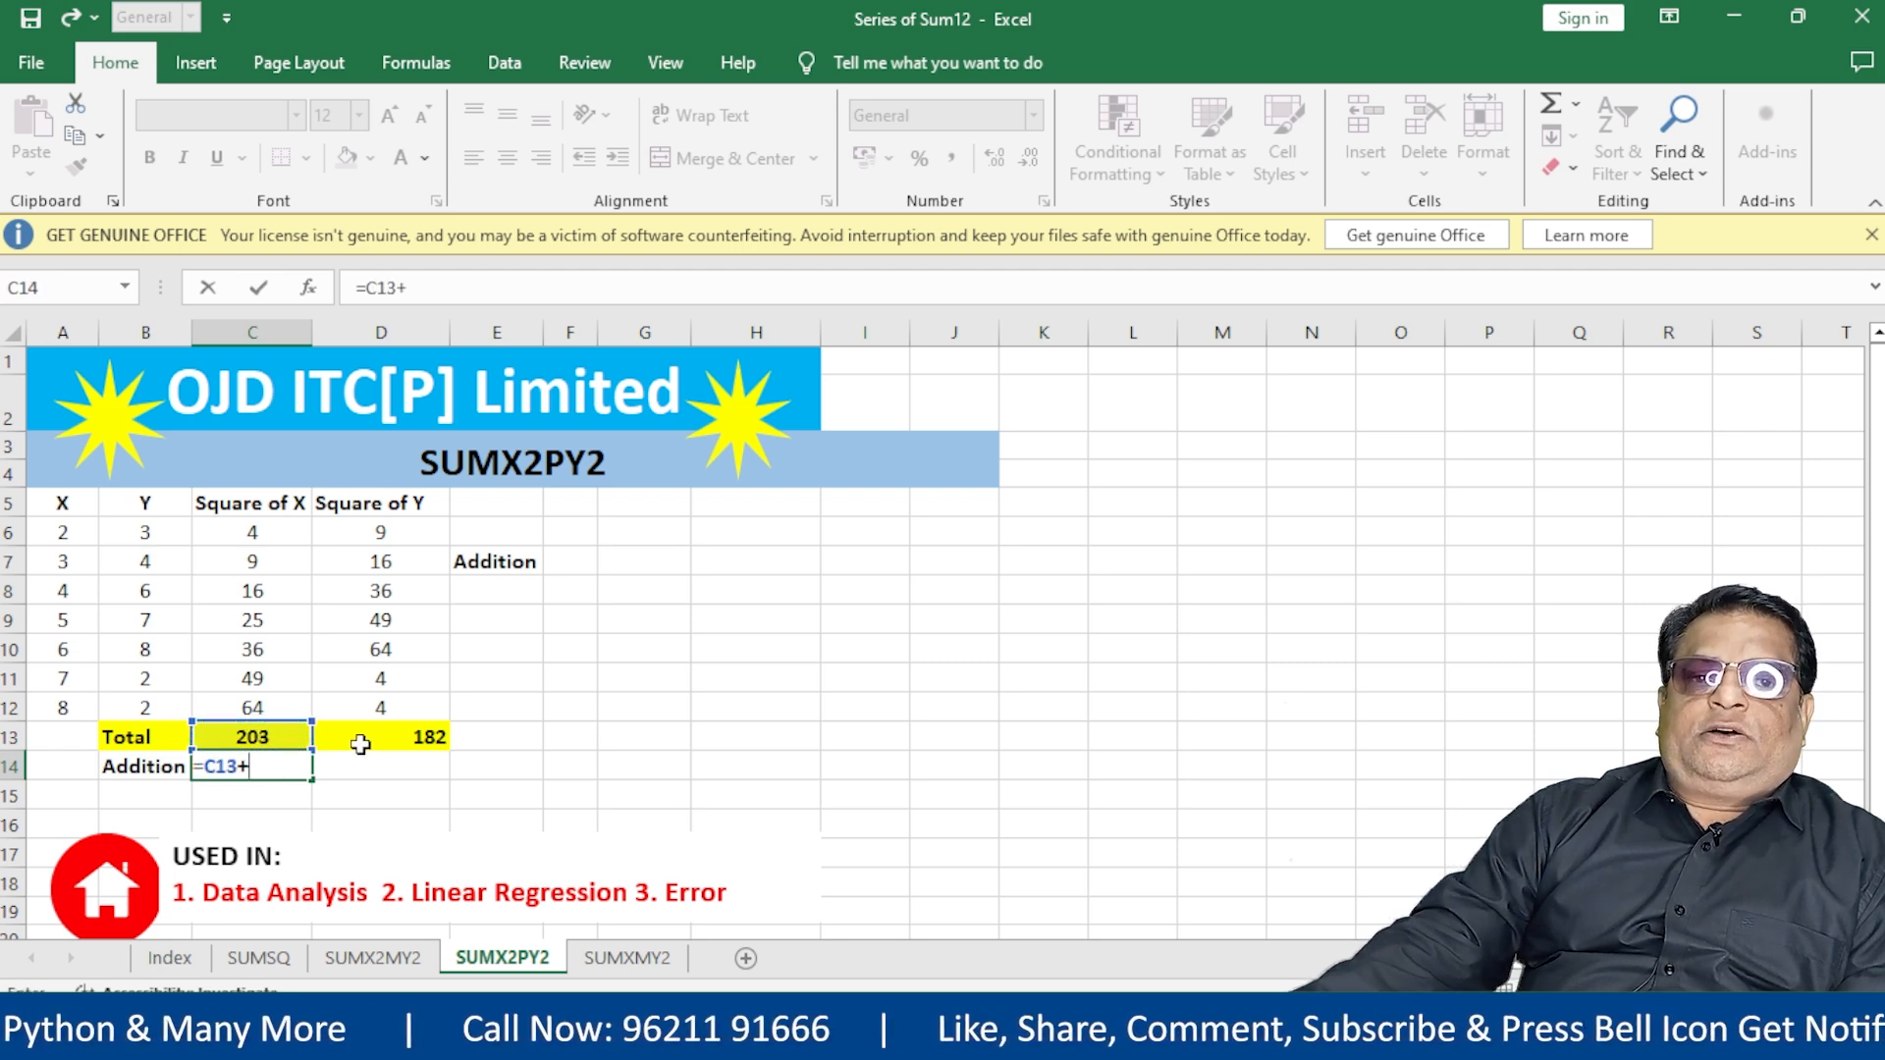
left_click(407, 730)
key("Return")
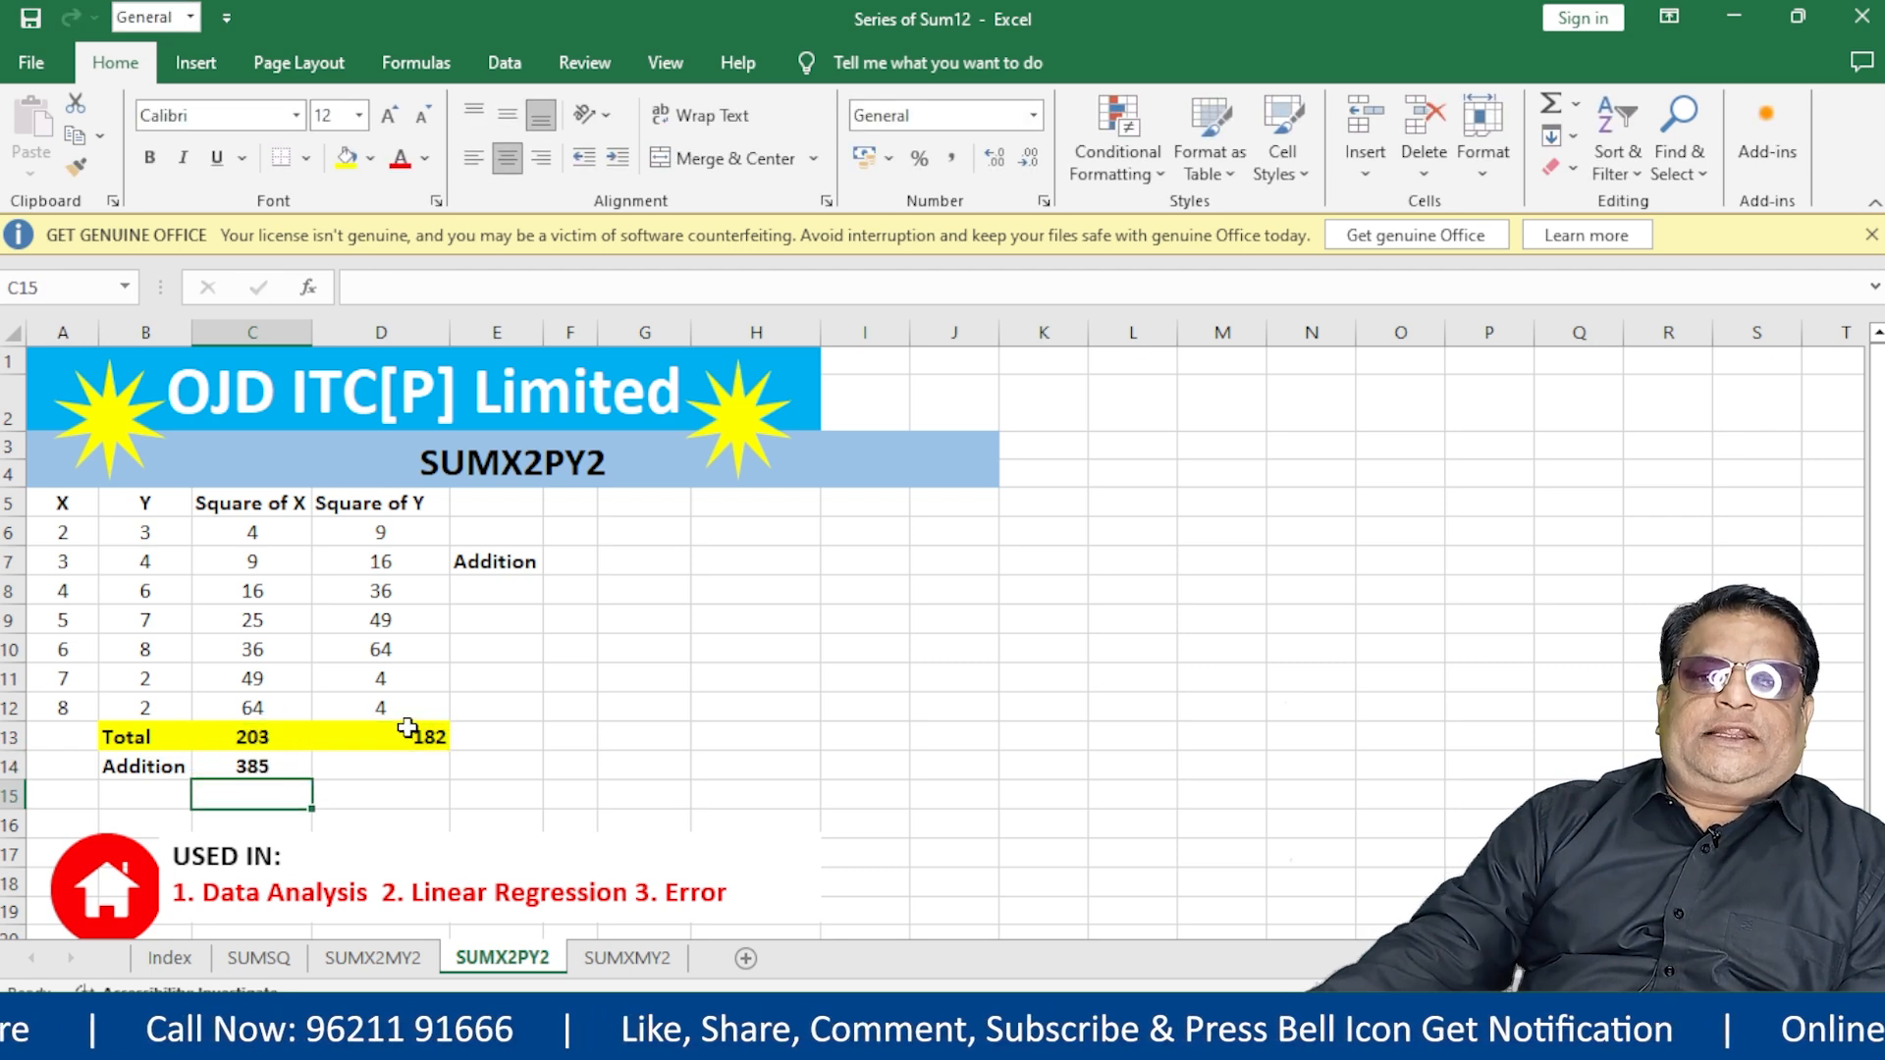
Step: Merge and center the OJD ITC[P] Limited title across A1:J2
left_click(499, 571)
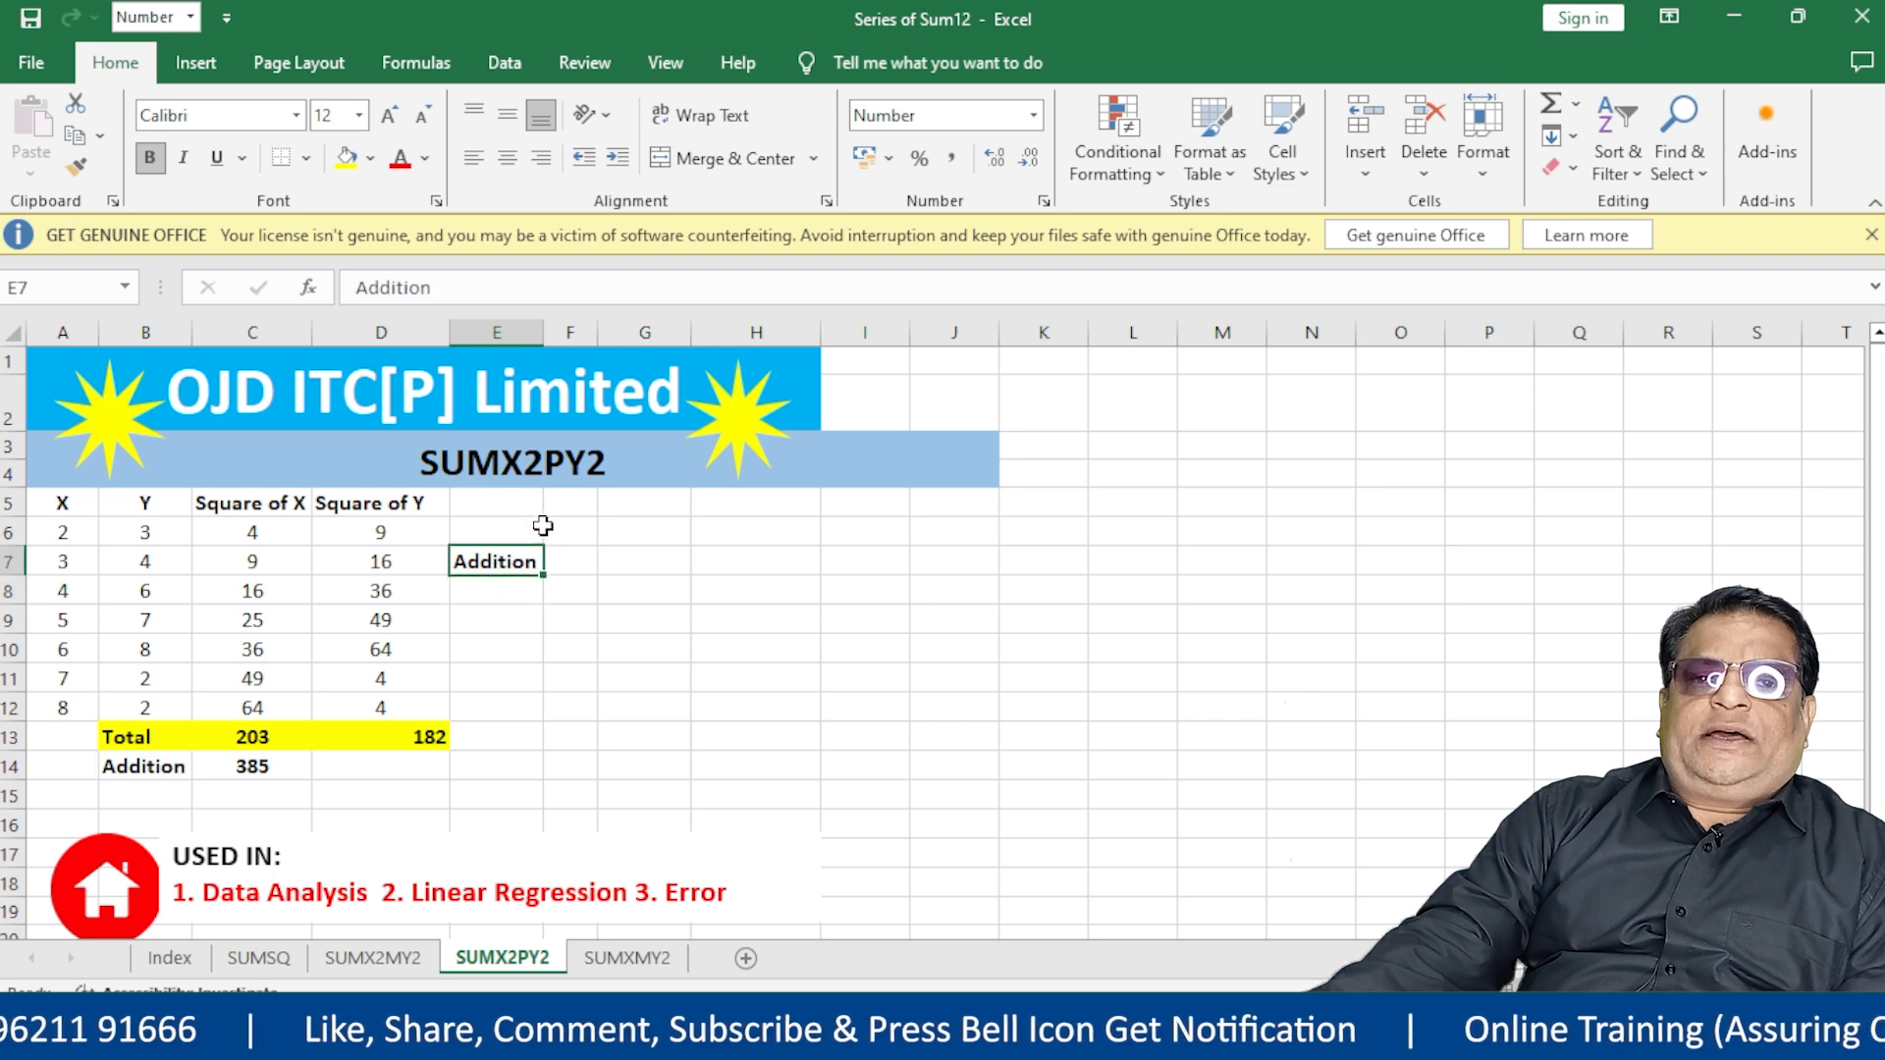
left_click(770, 377)
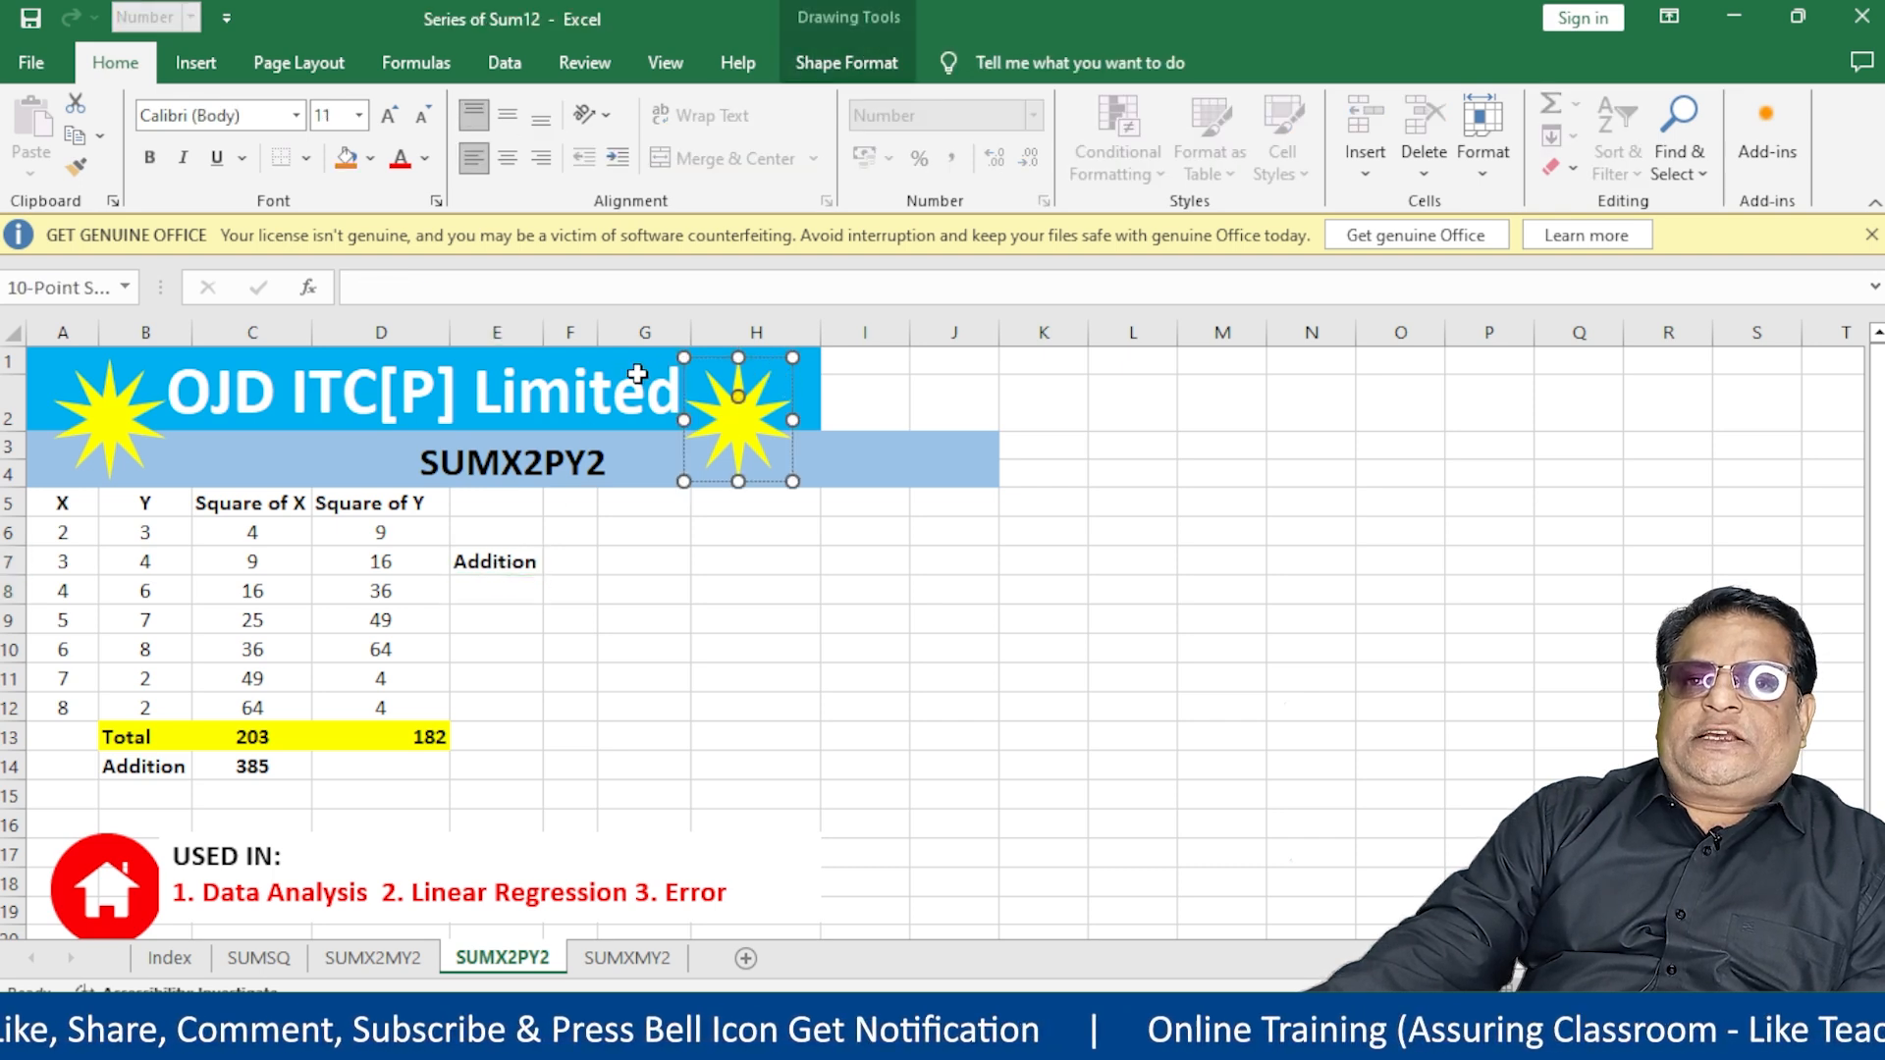
left_click_drag(634, 376, 937, 394)
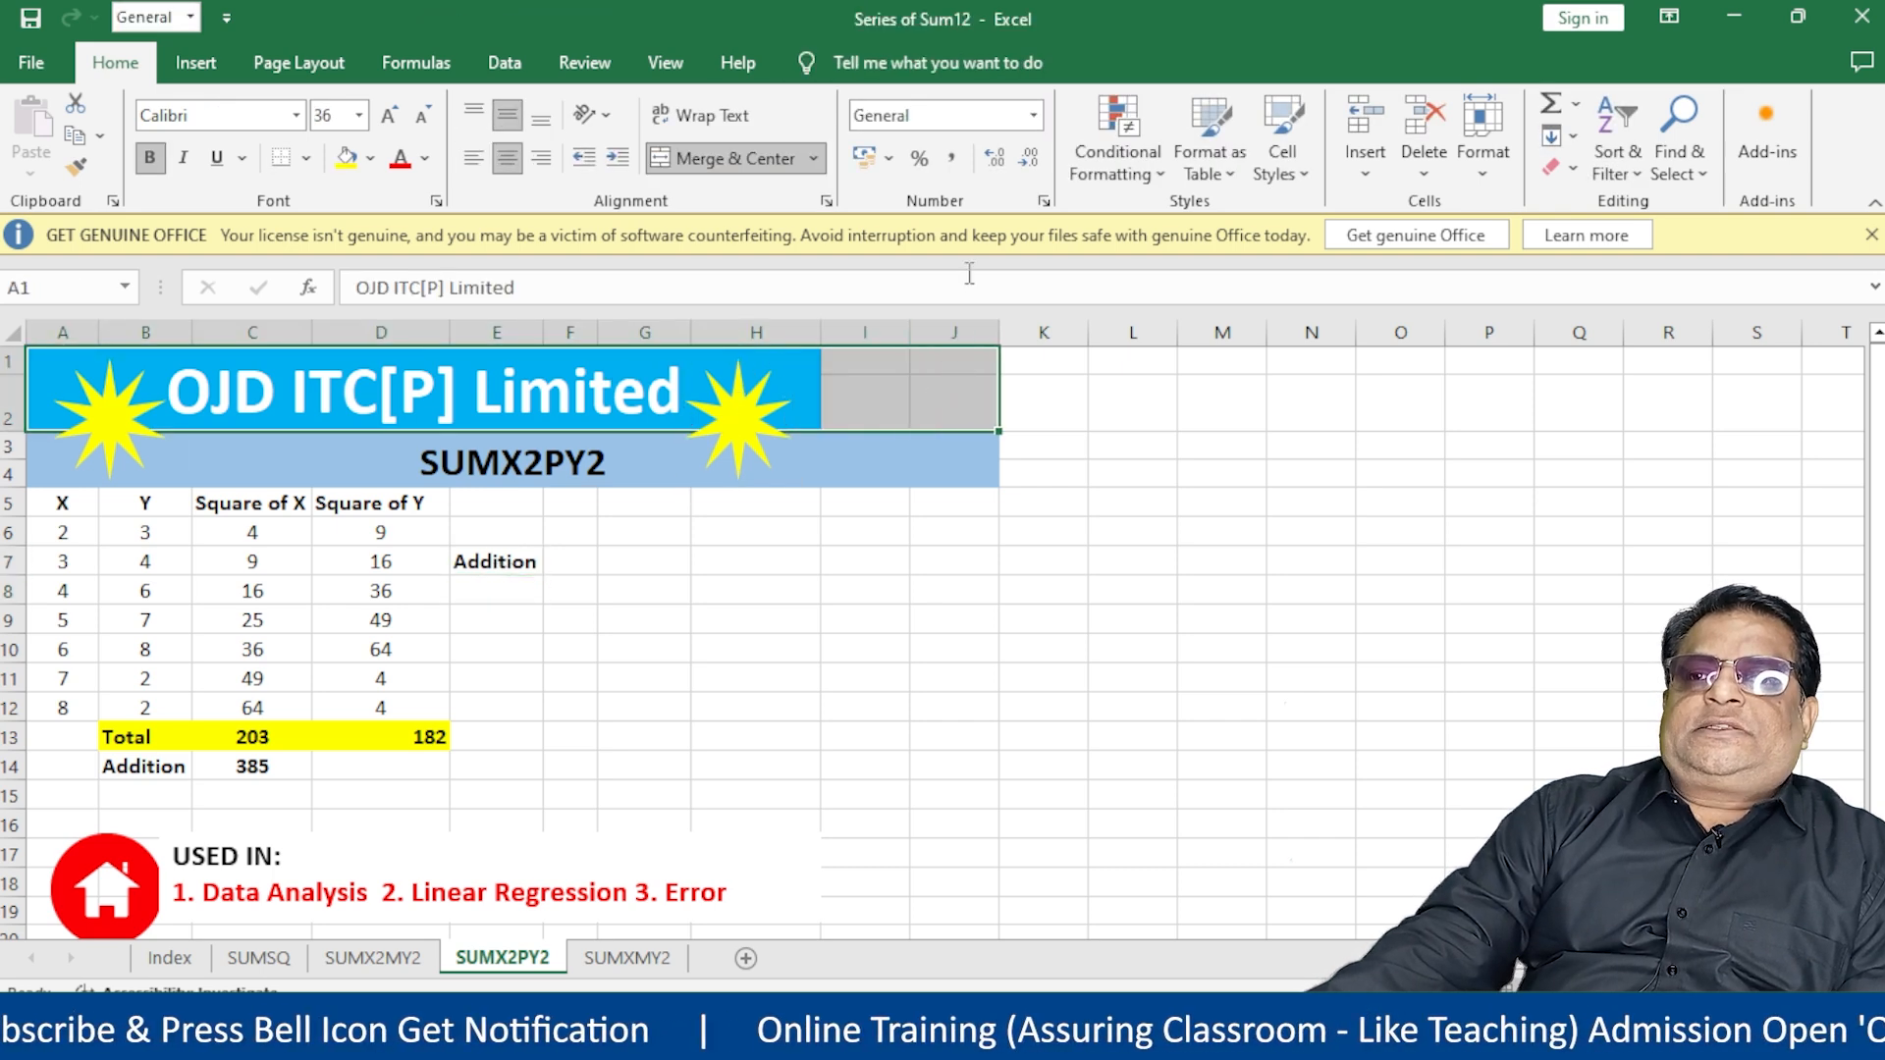
left_click(718, 162)
left_click(748, 589)
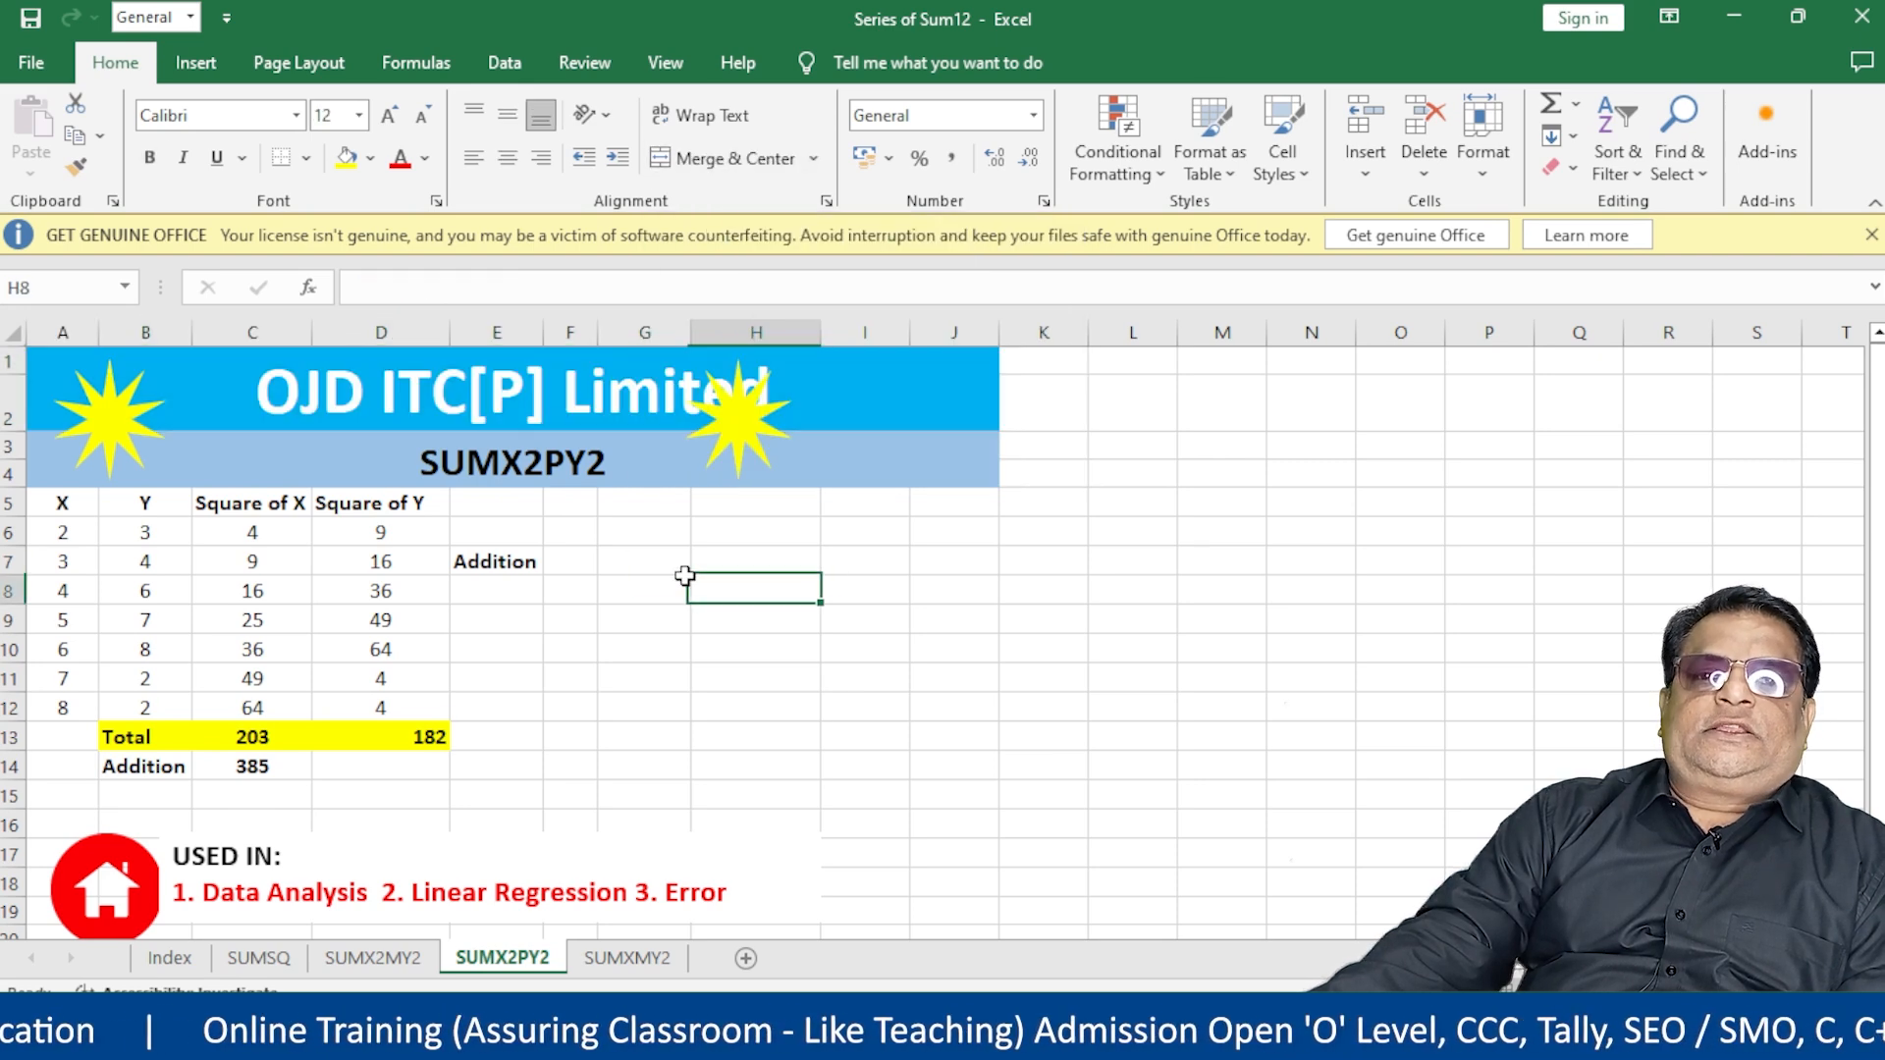
Step: Move the star covering the word Limited to the far end of the banner, over columns I and J
left_click(751, 429)
left_click_drag(751, 429, 917, 429)
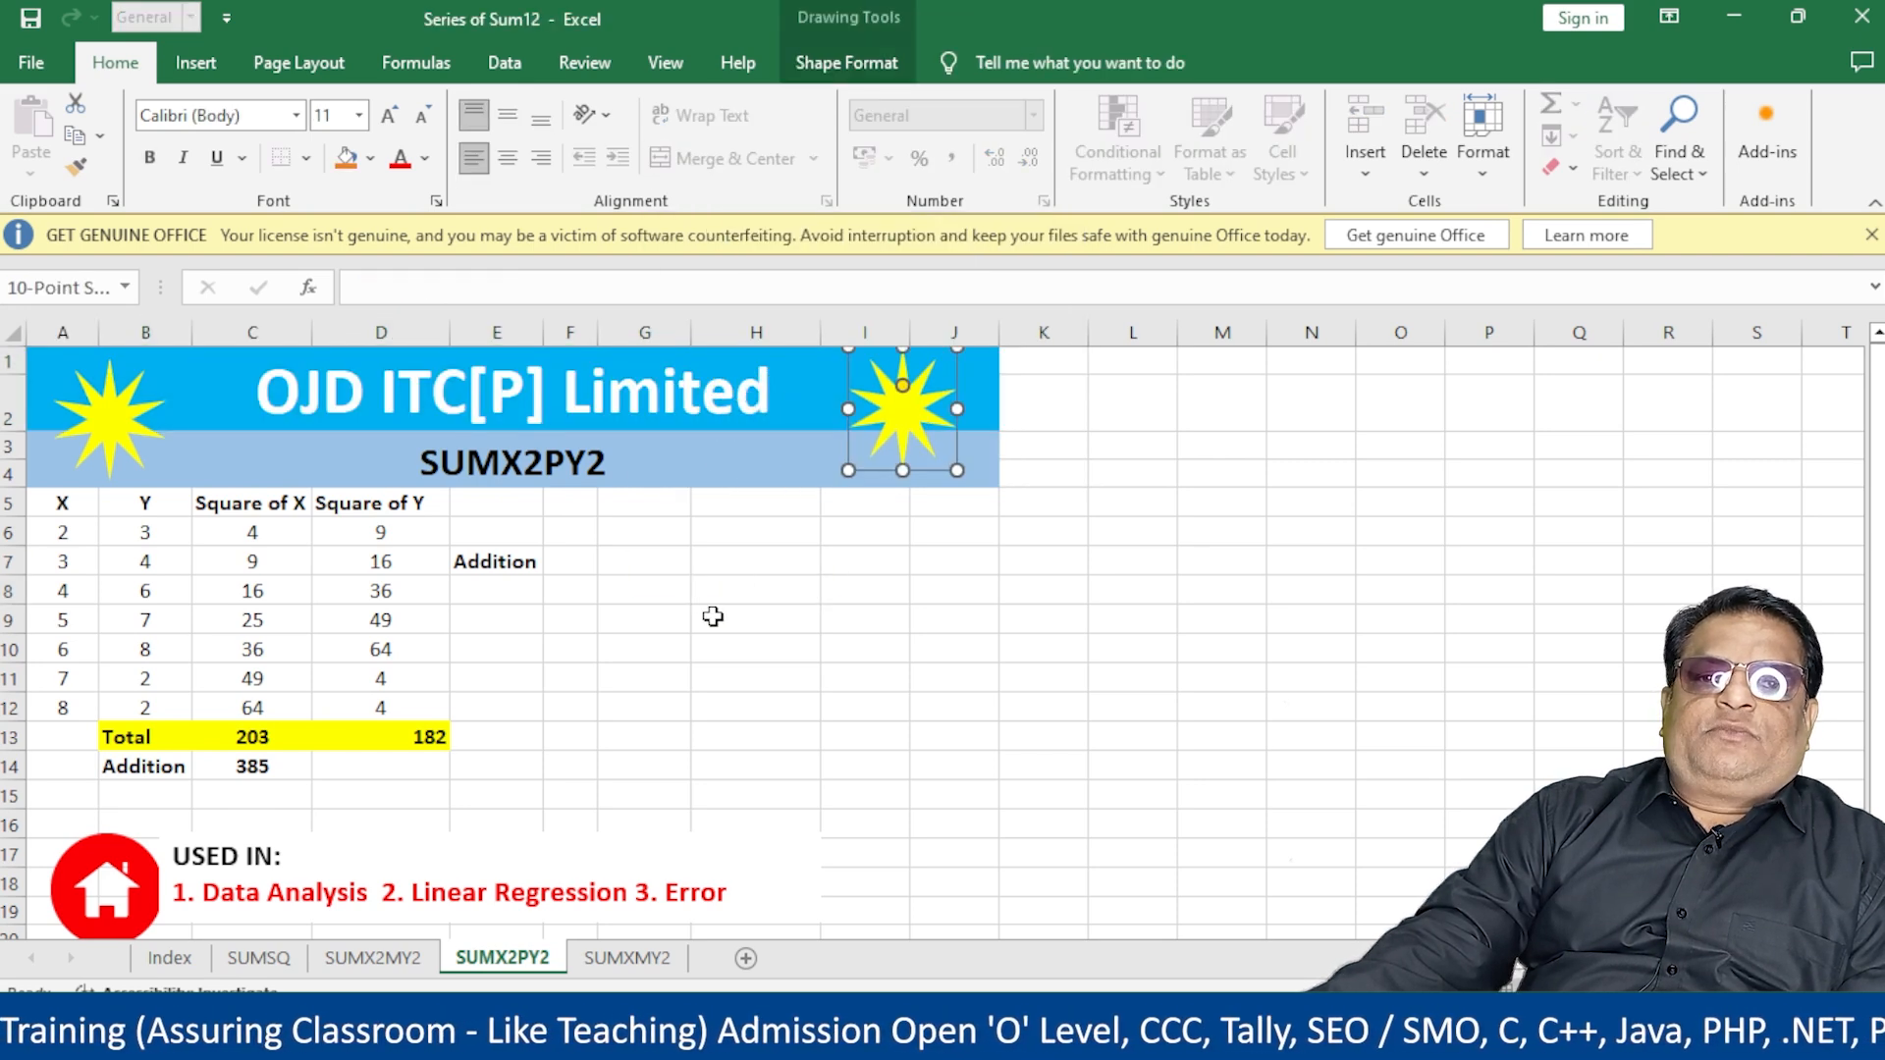
left_click(517, 568)
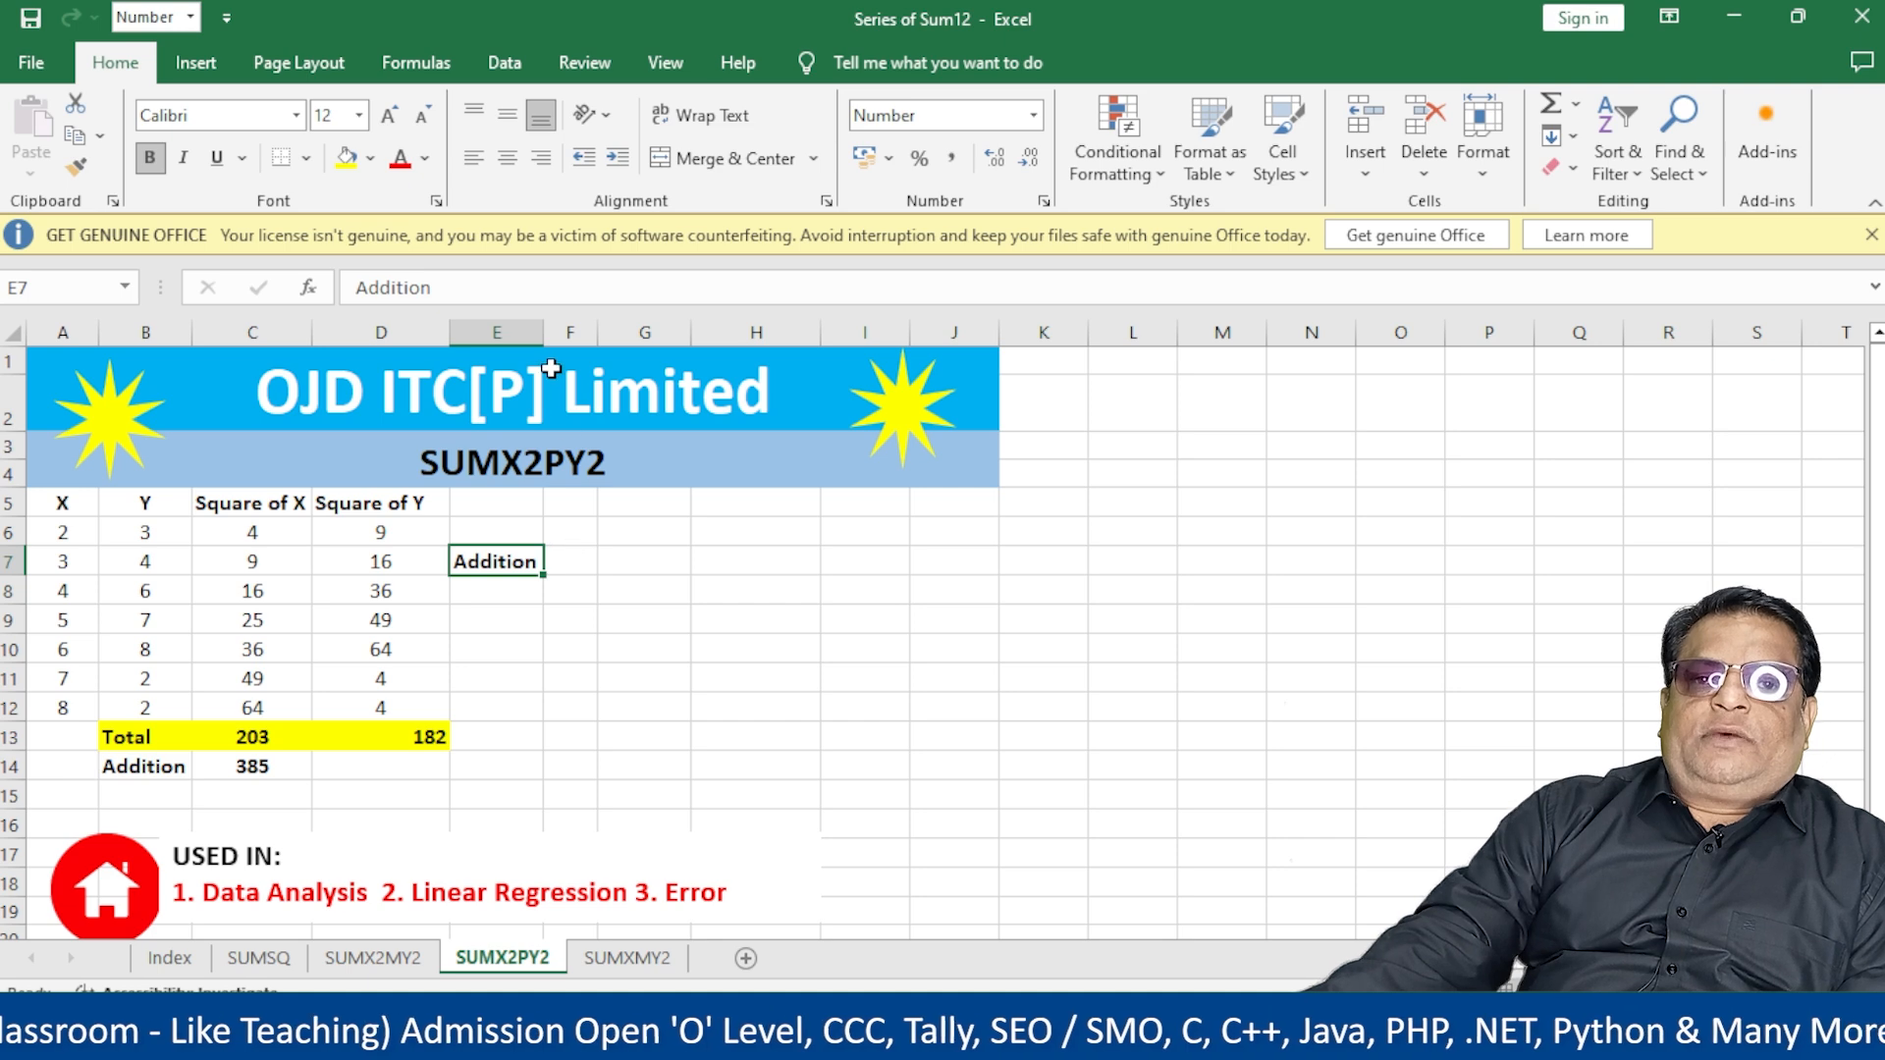
Step: Widen columns E and F slightly and replace the Addition label in E7 with SUMX2PY2
left_click_drag(598, 326, 659, 324)
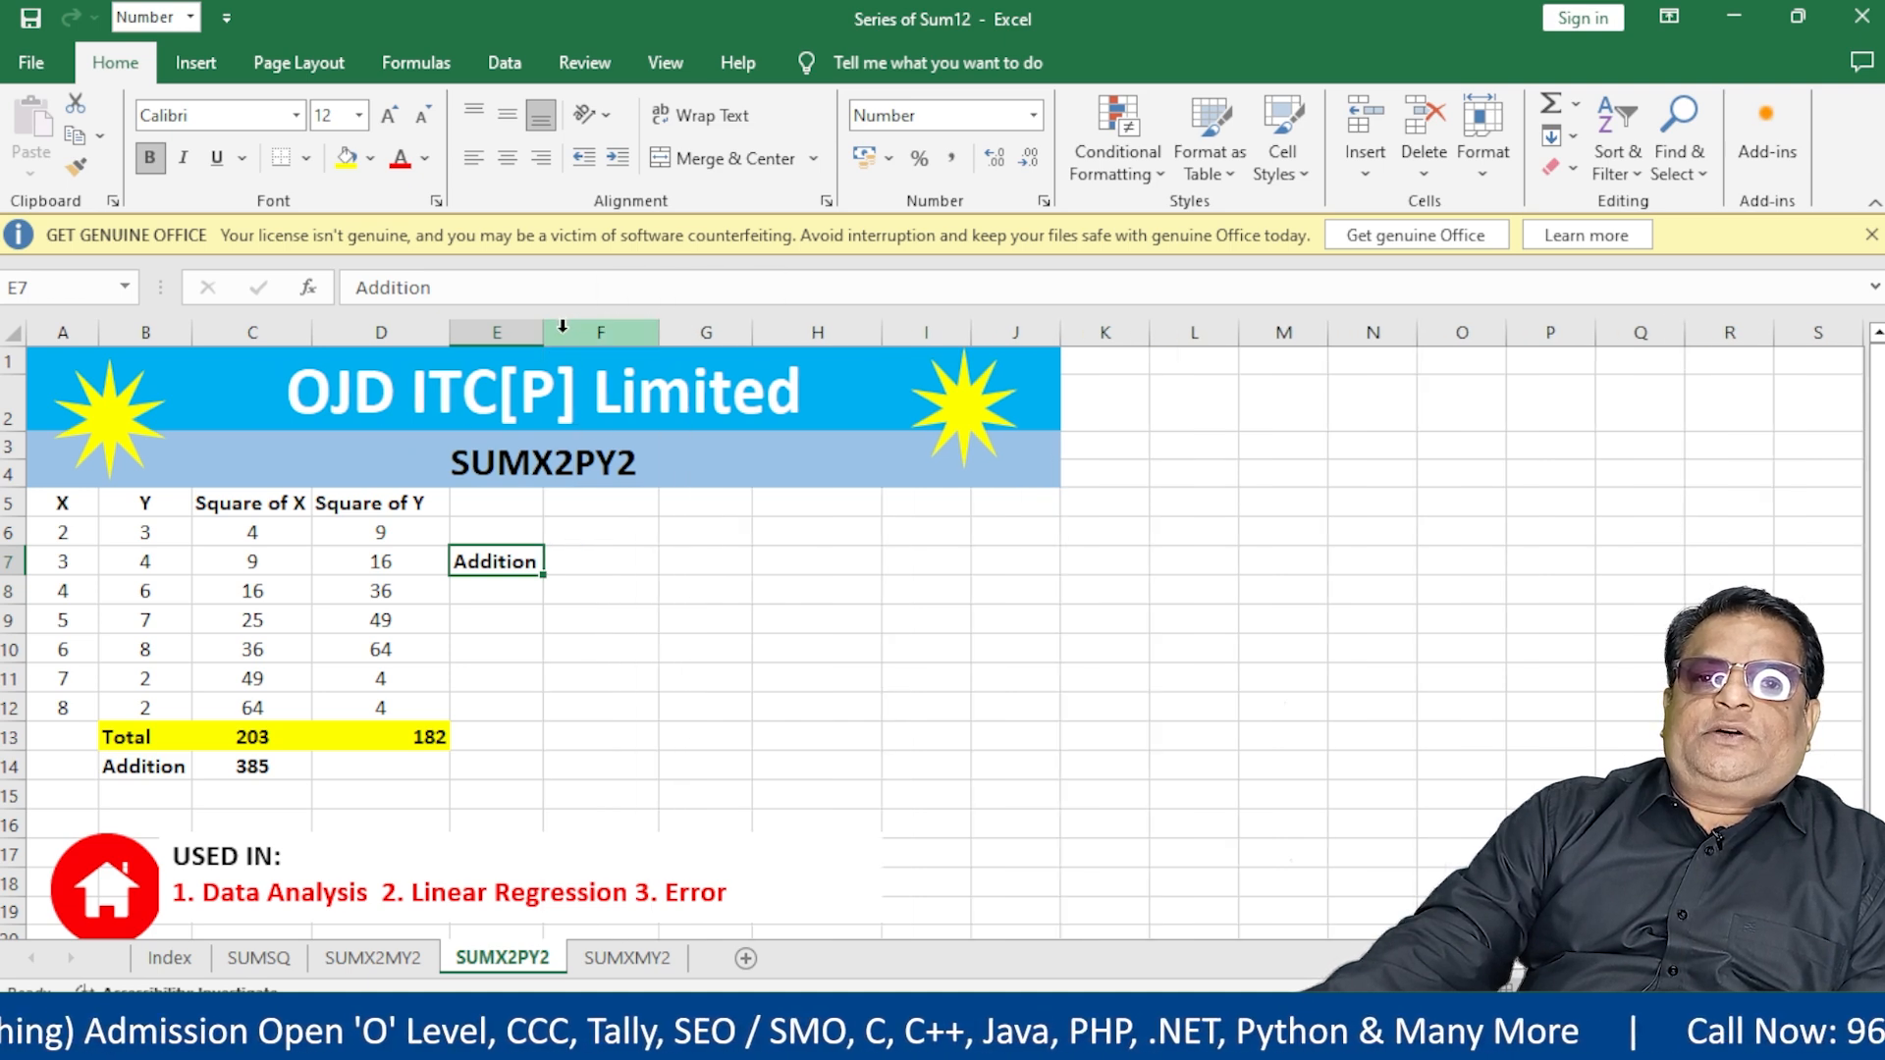
left_click_drag(544, 327, 561, 327)
type("SU")
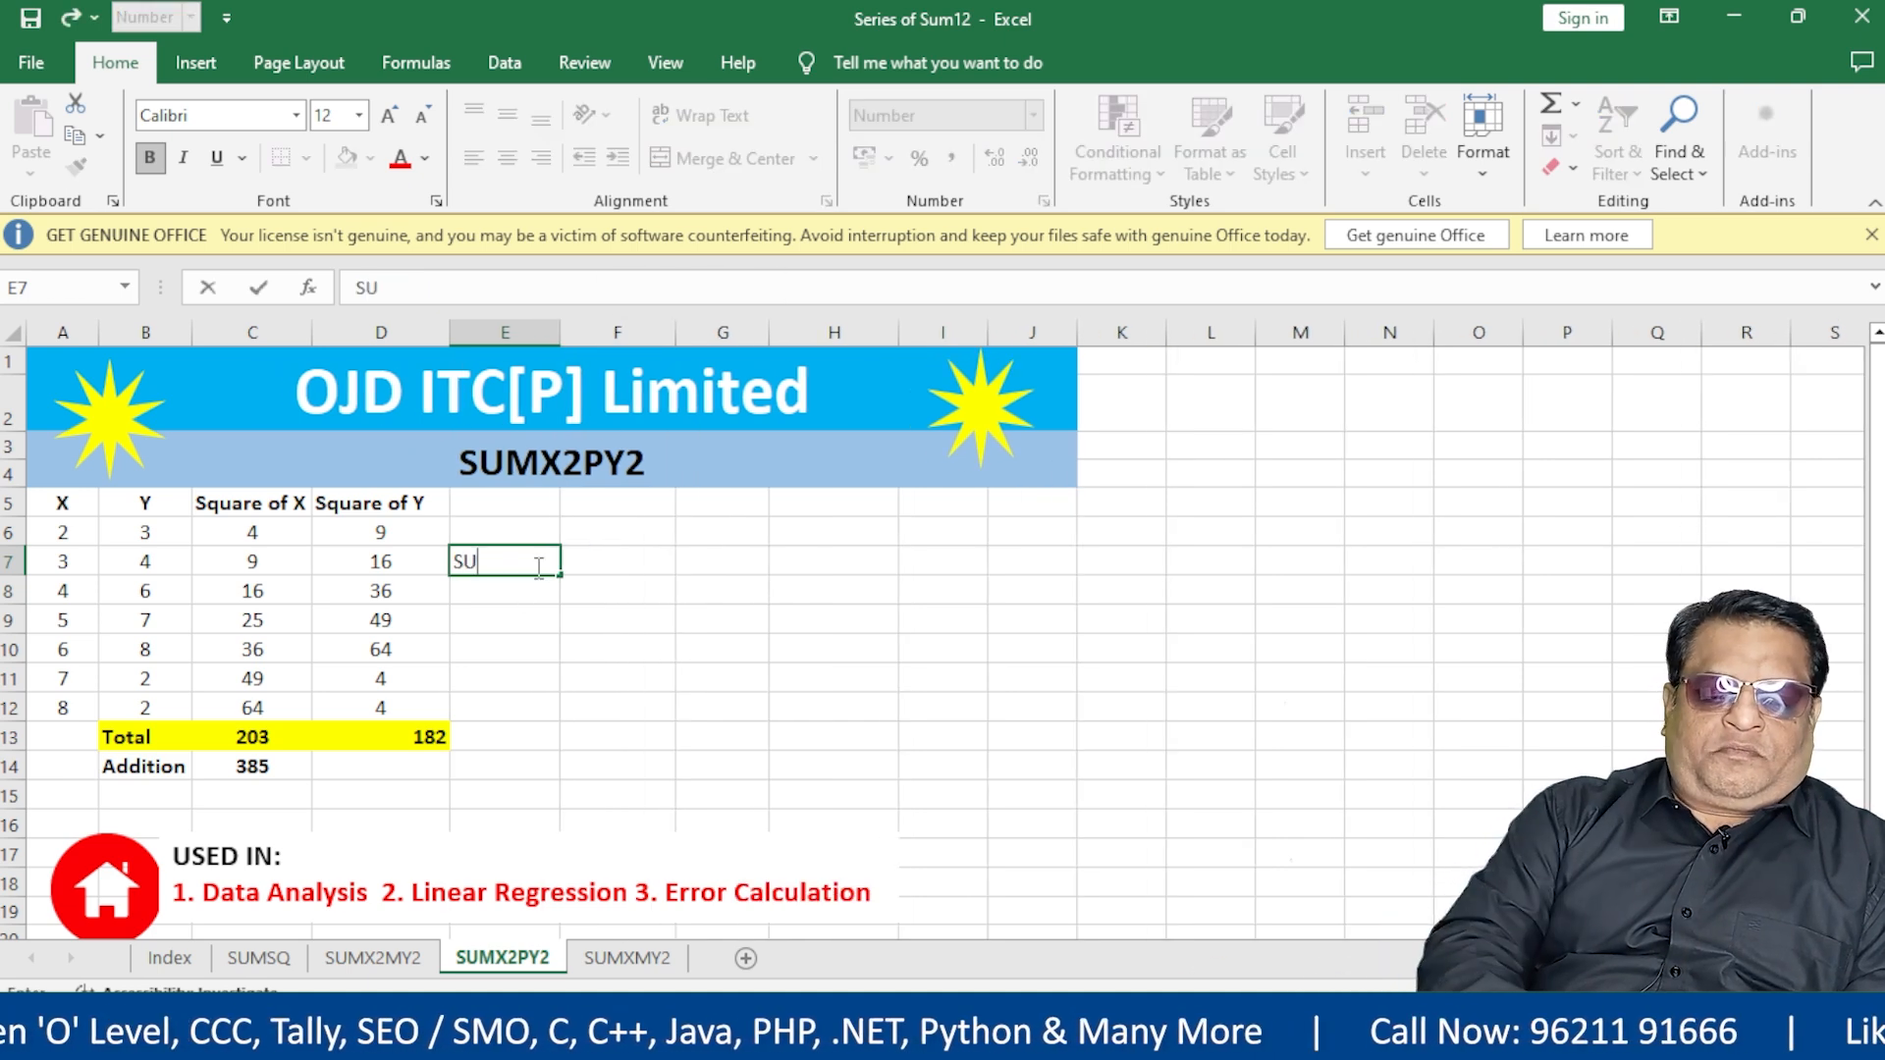
type("MX")
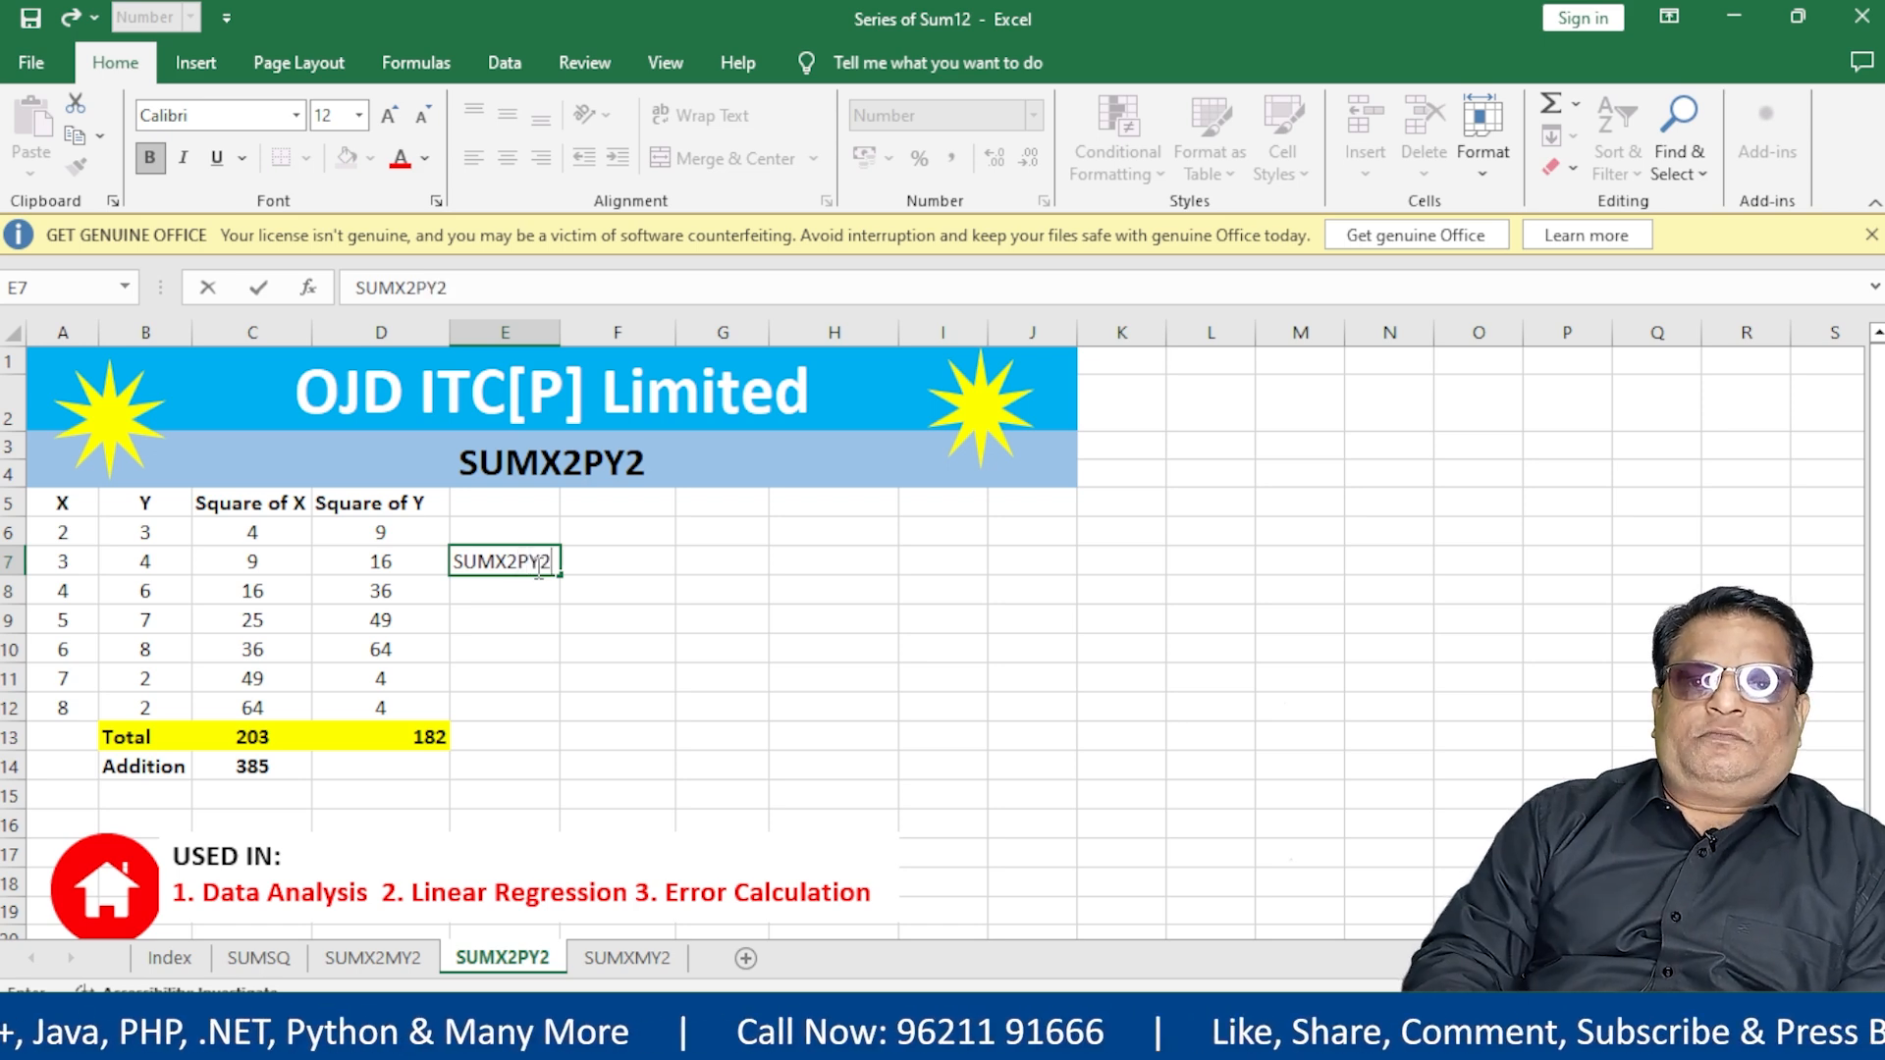
type("2PY2")
key("Return")
Step: Calculate the sum of the X and Y squares in E8 with =SUMX2PY2(A6:A12,B6:B12)
type("=")
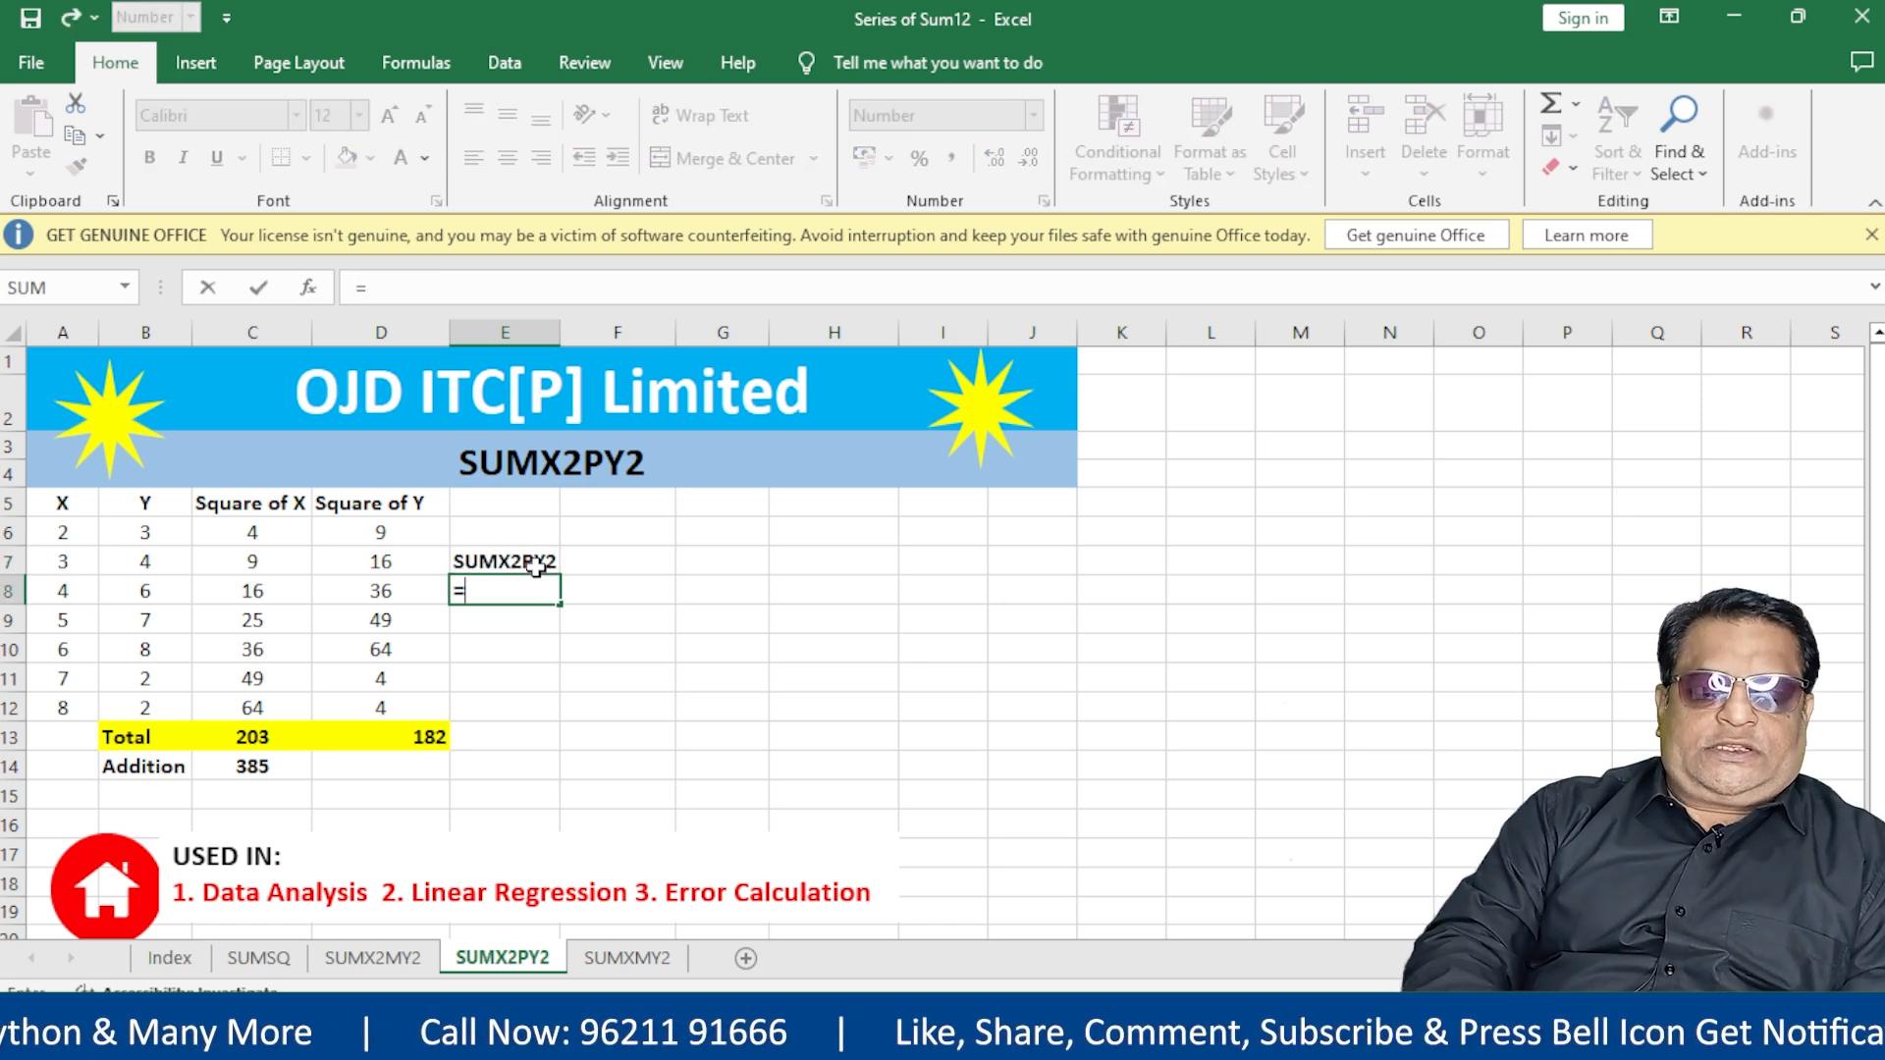
type("sumx2")
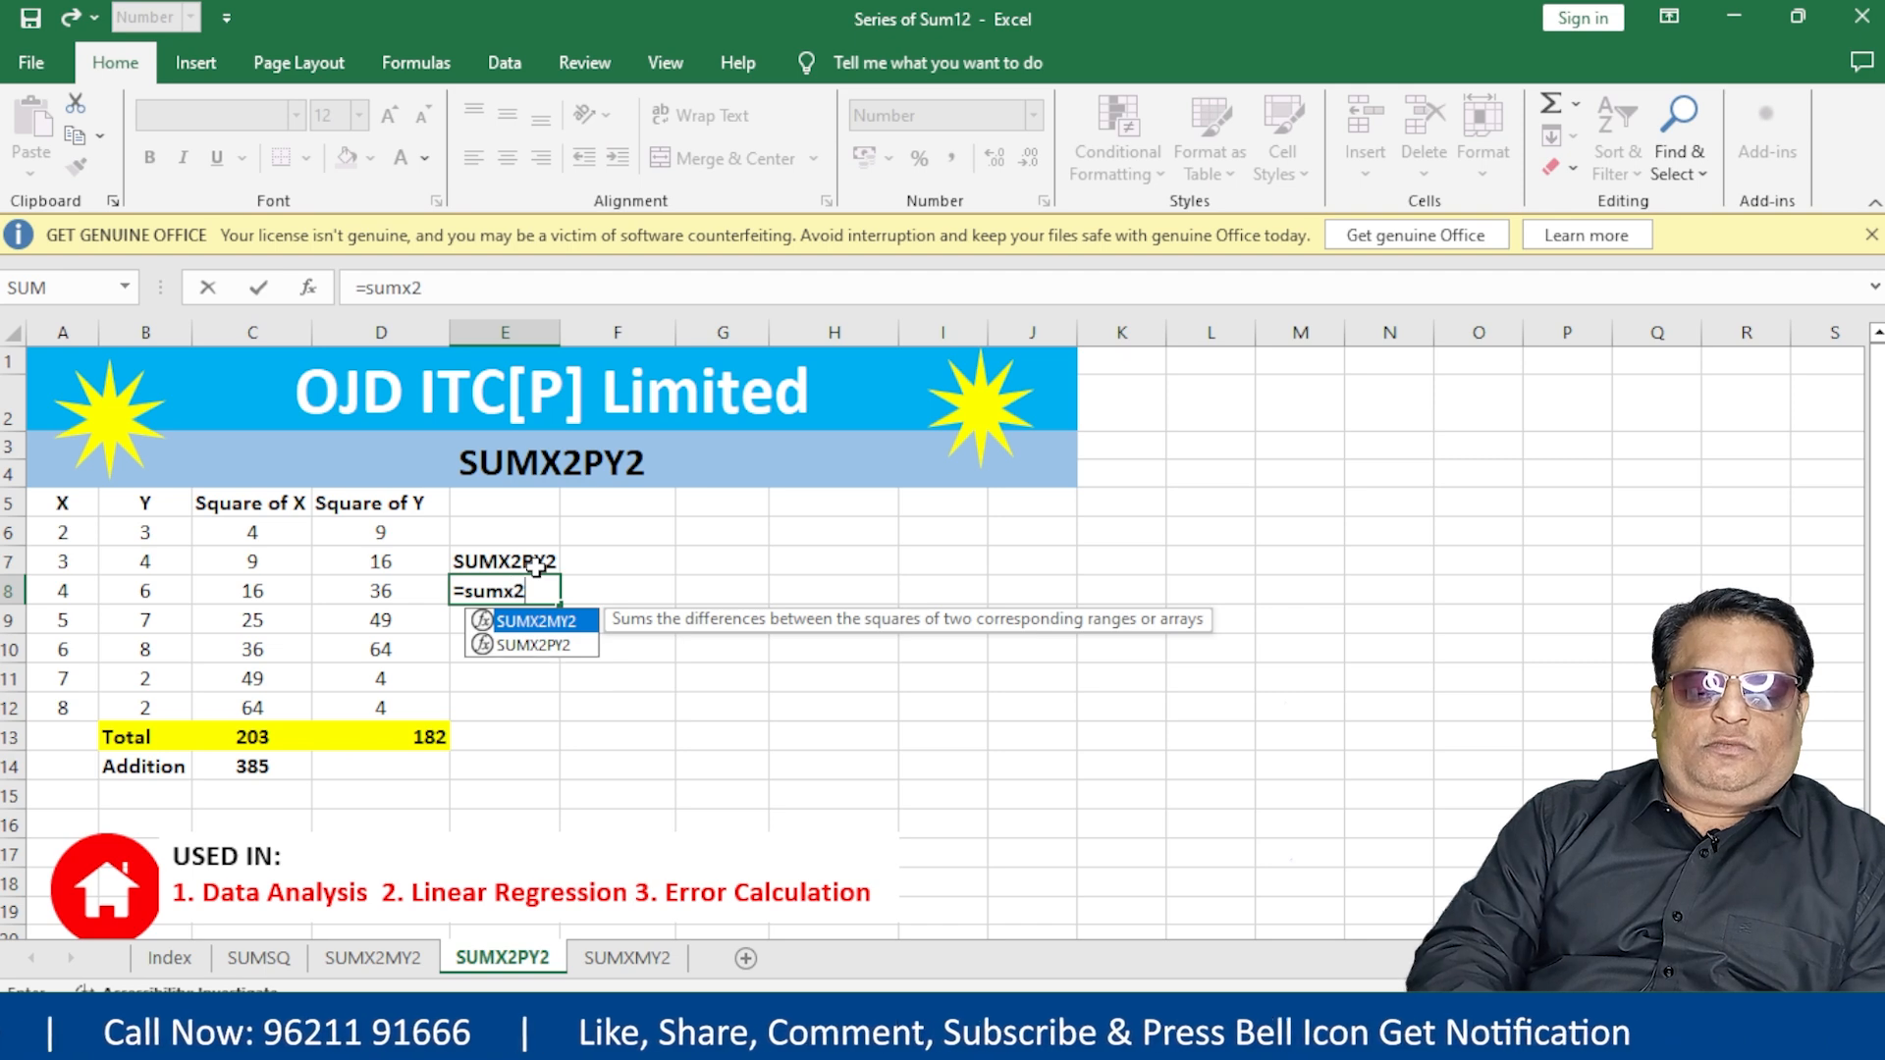
type("py2(")
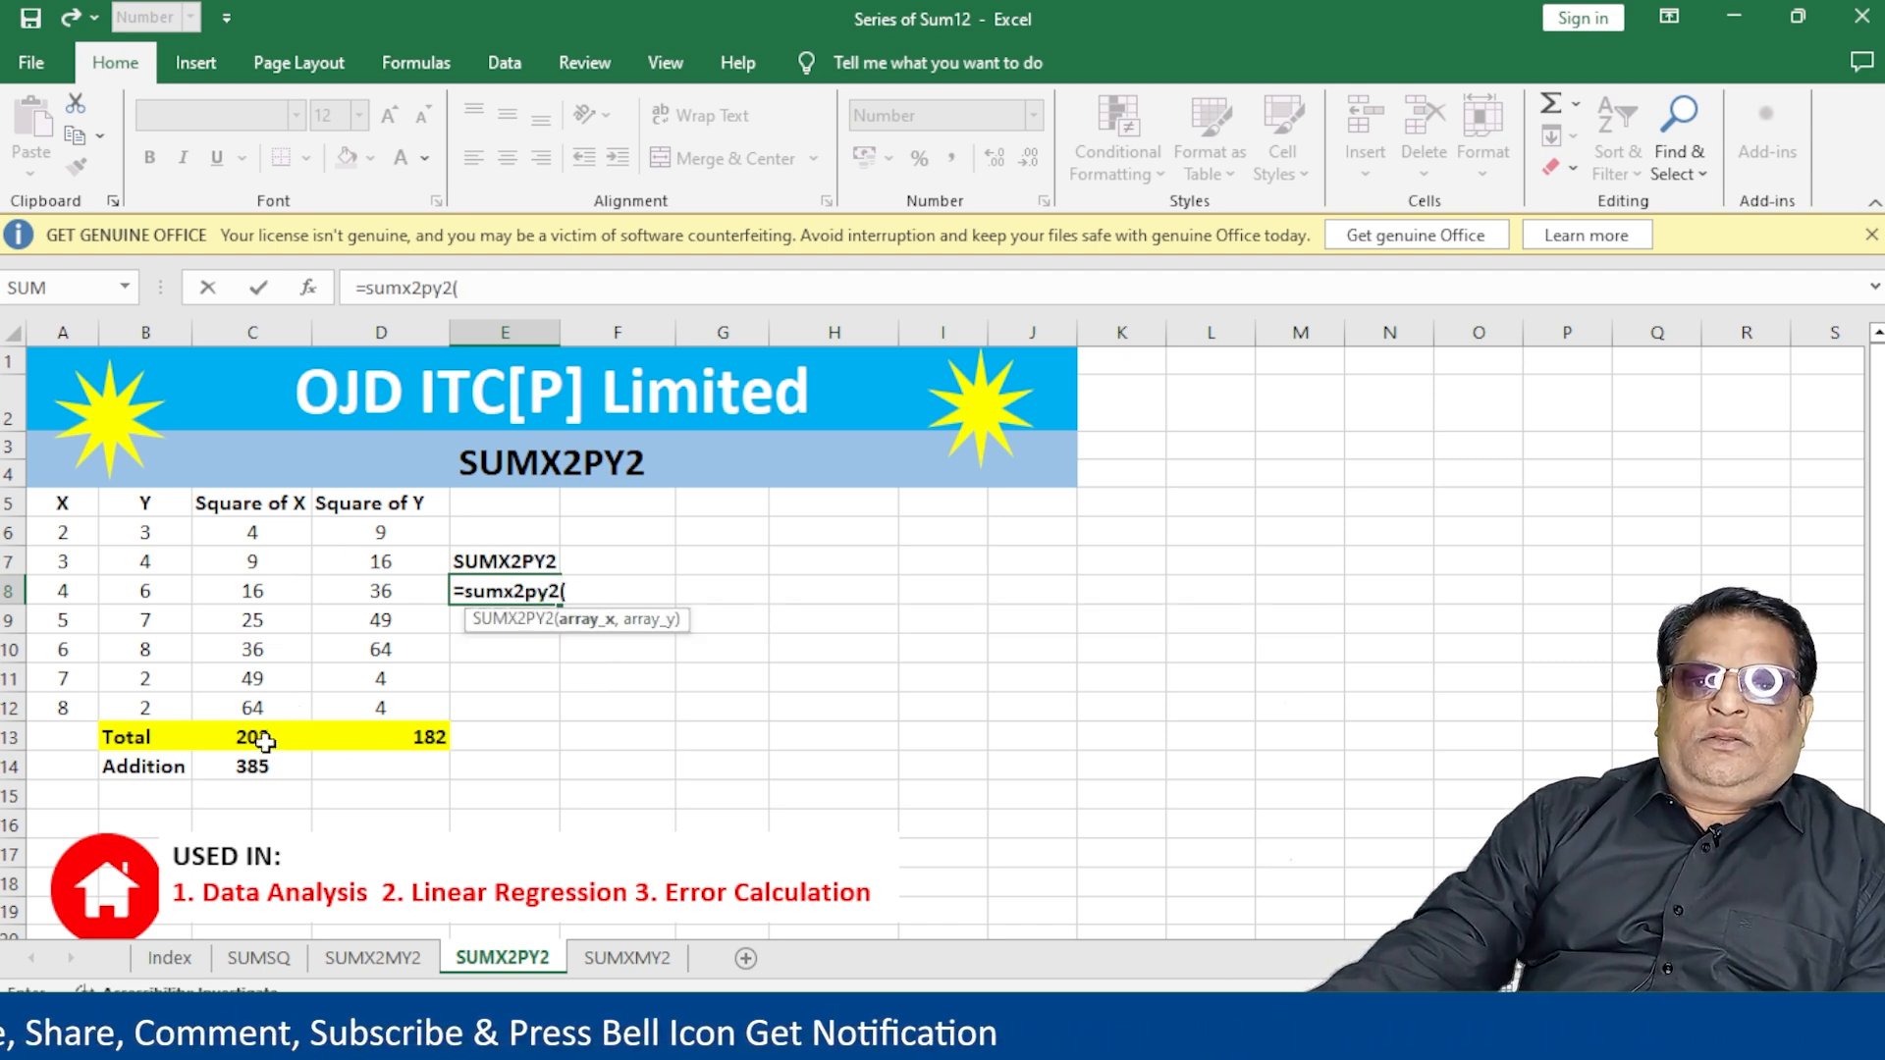
left_click_drag(90, 536, 71, 700)
type(",")
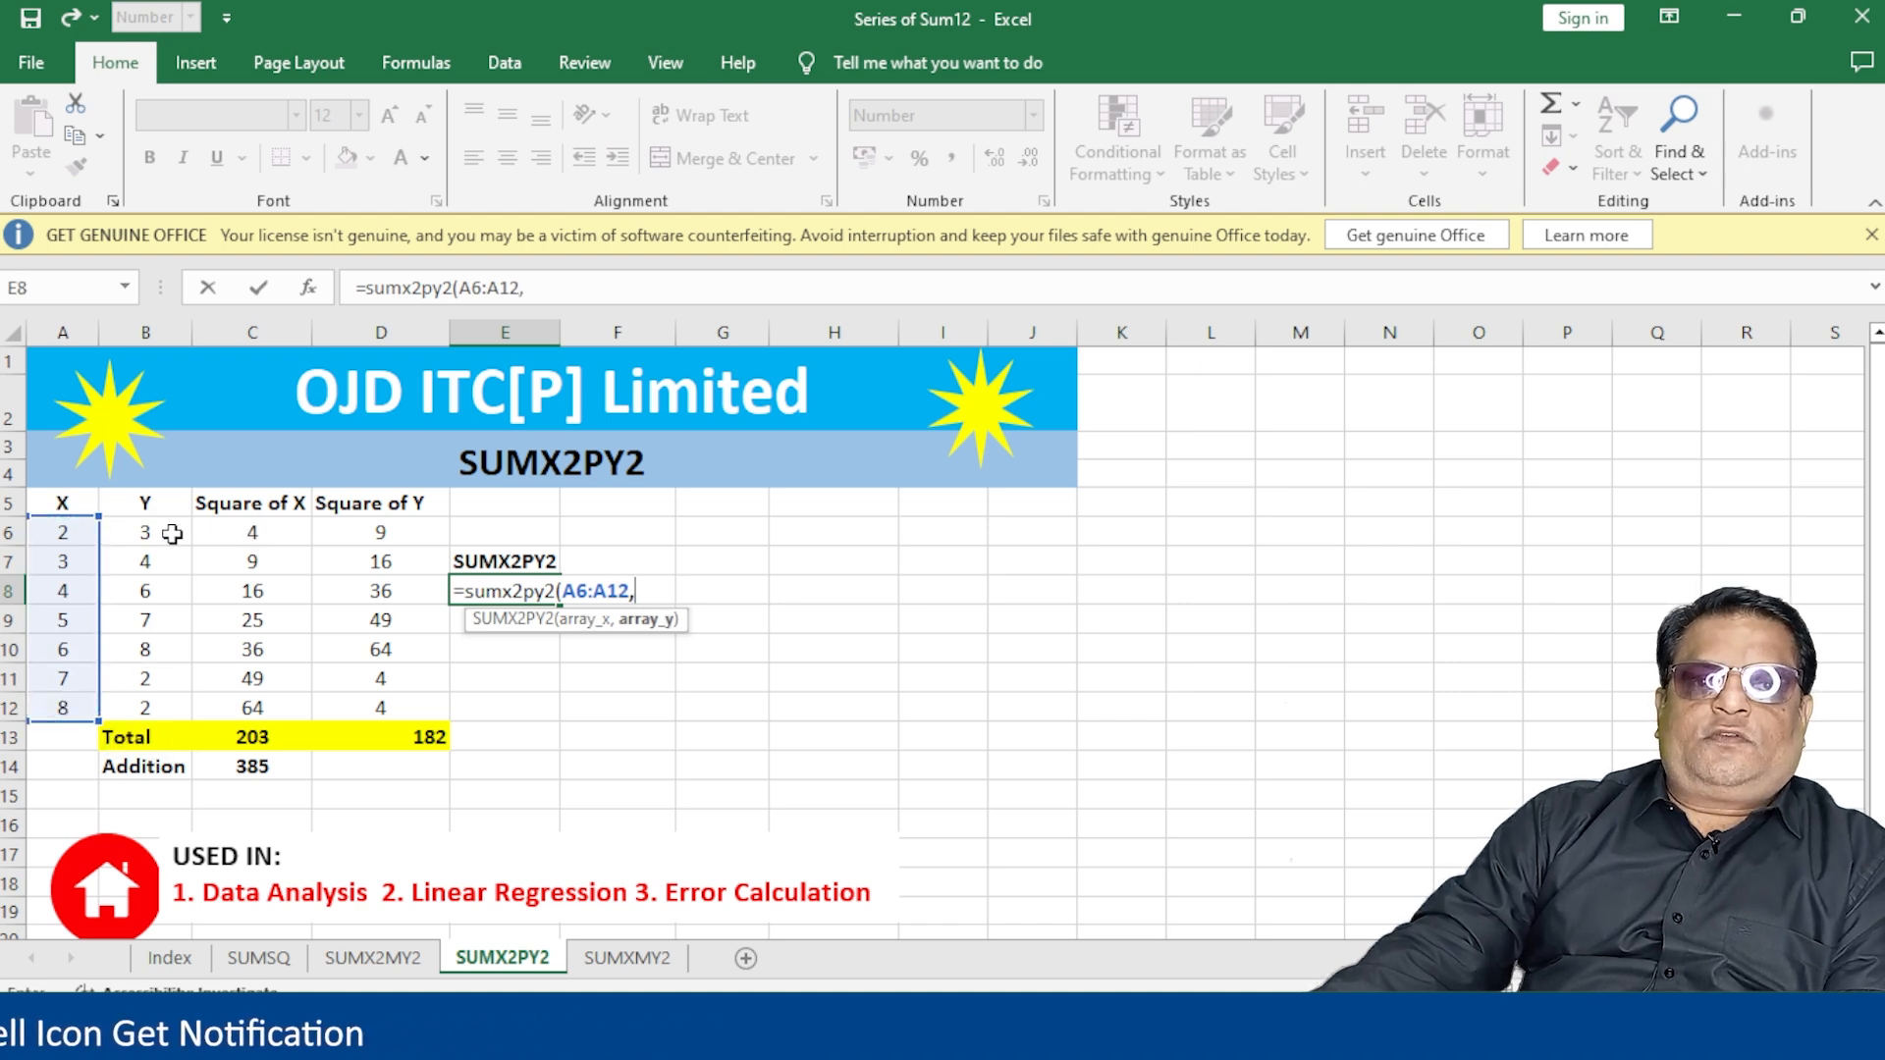
left_click_drag(168, 534, 148, 705)
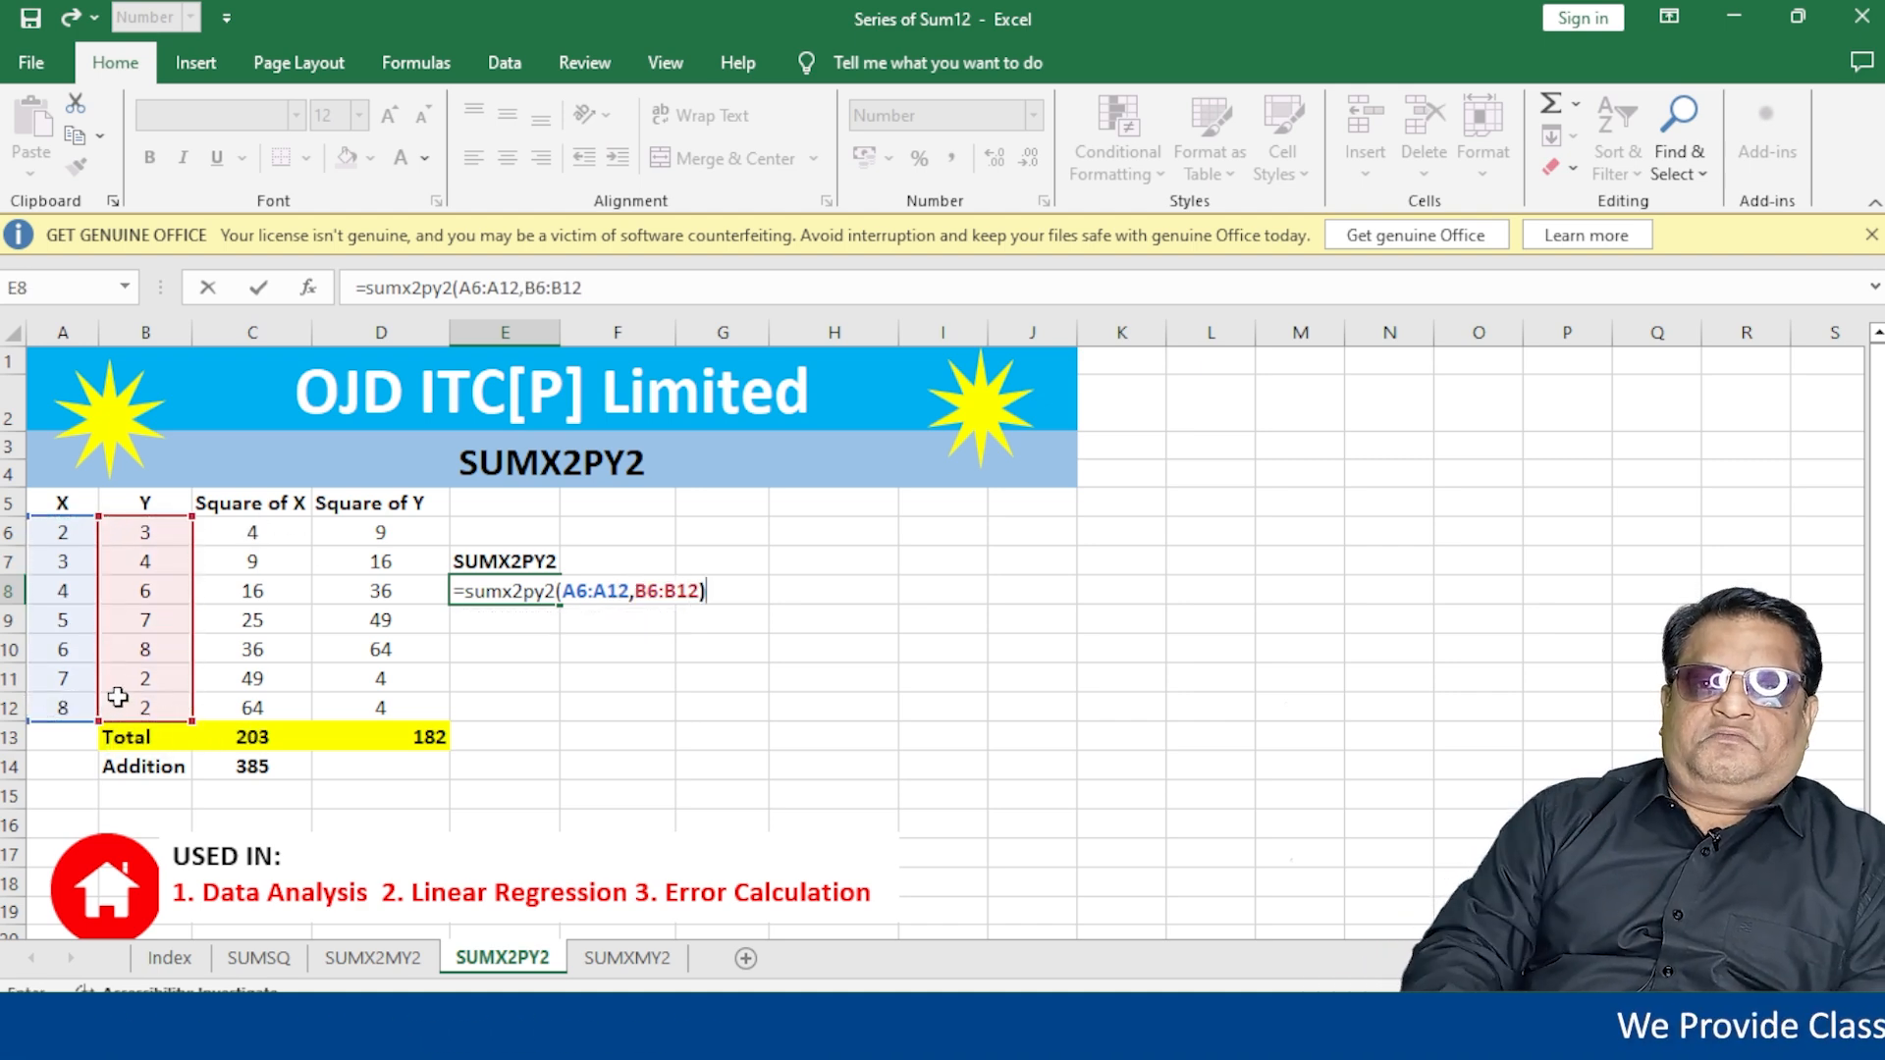
key("Return")
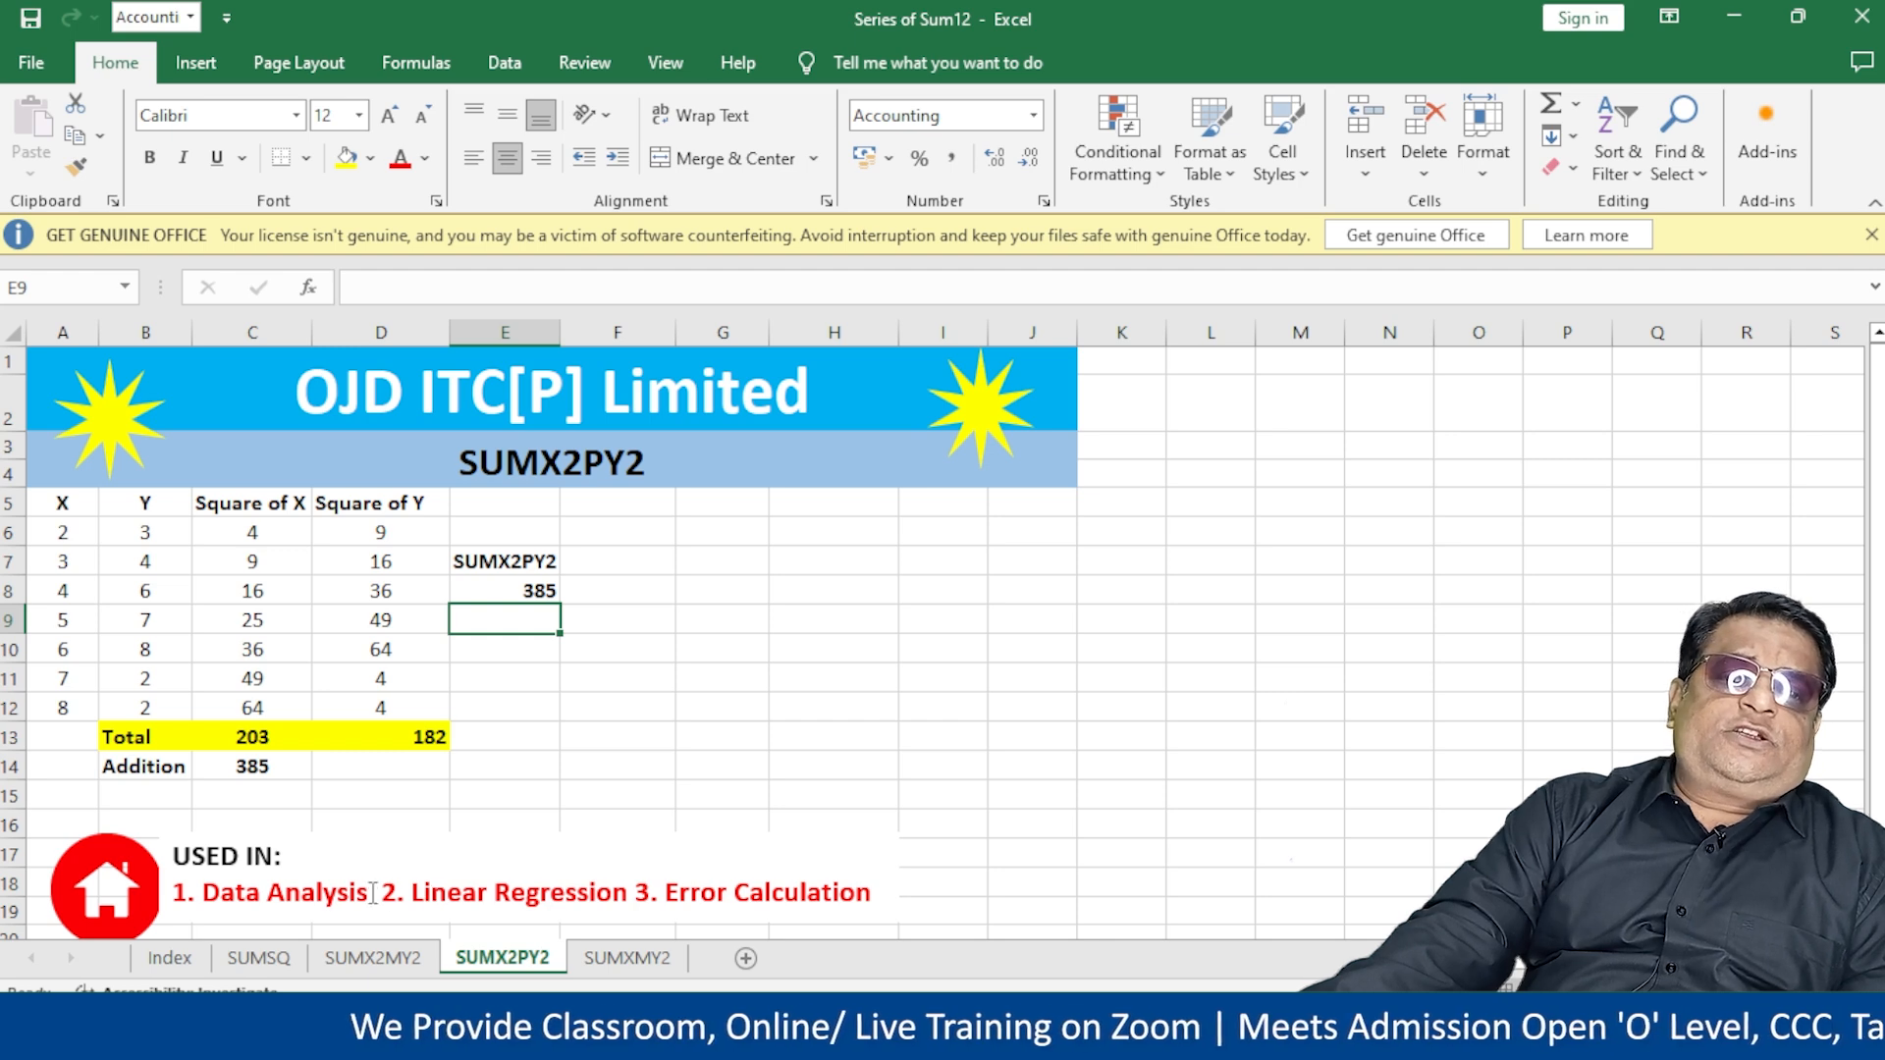
left_click(529, 808)
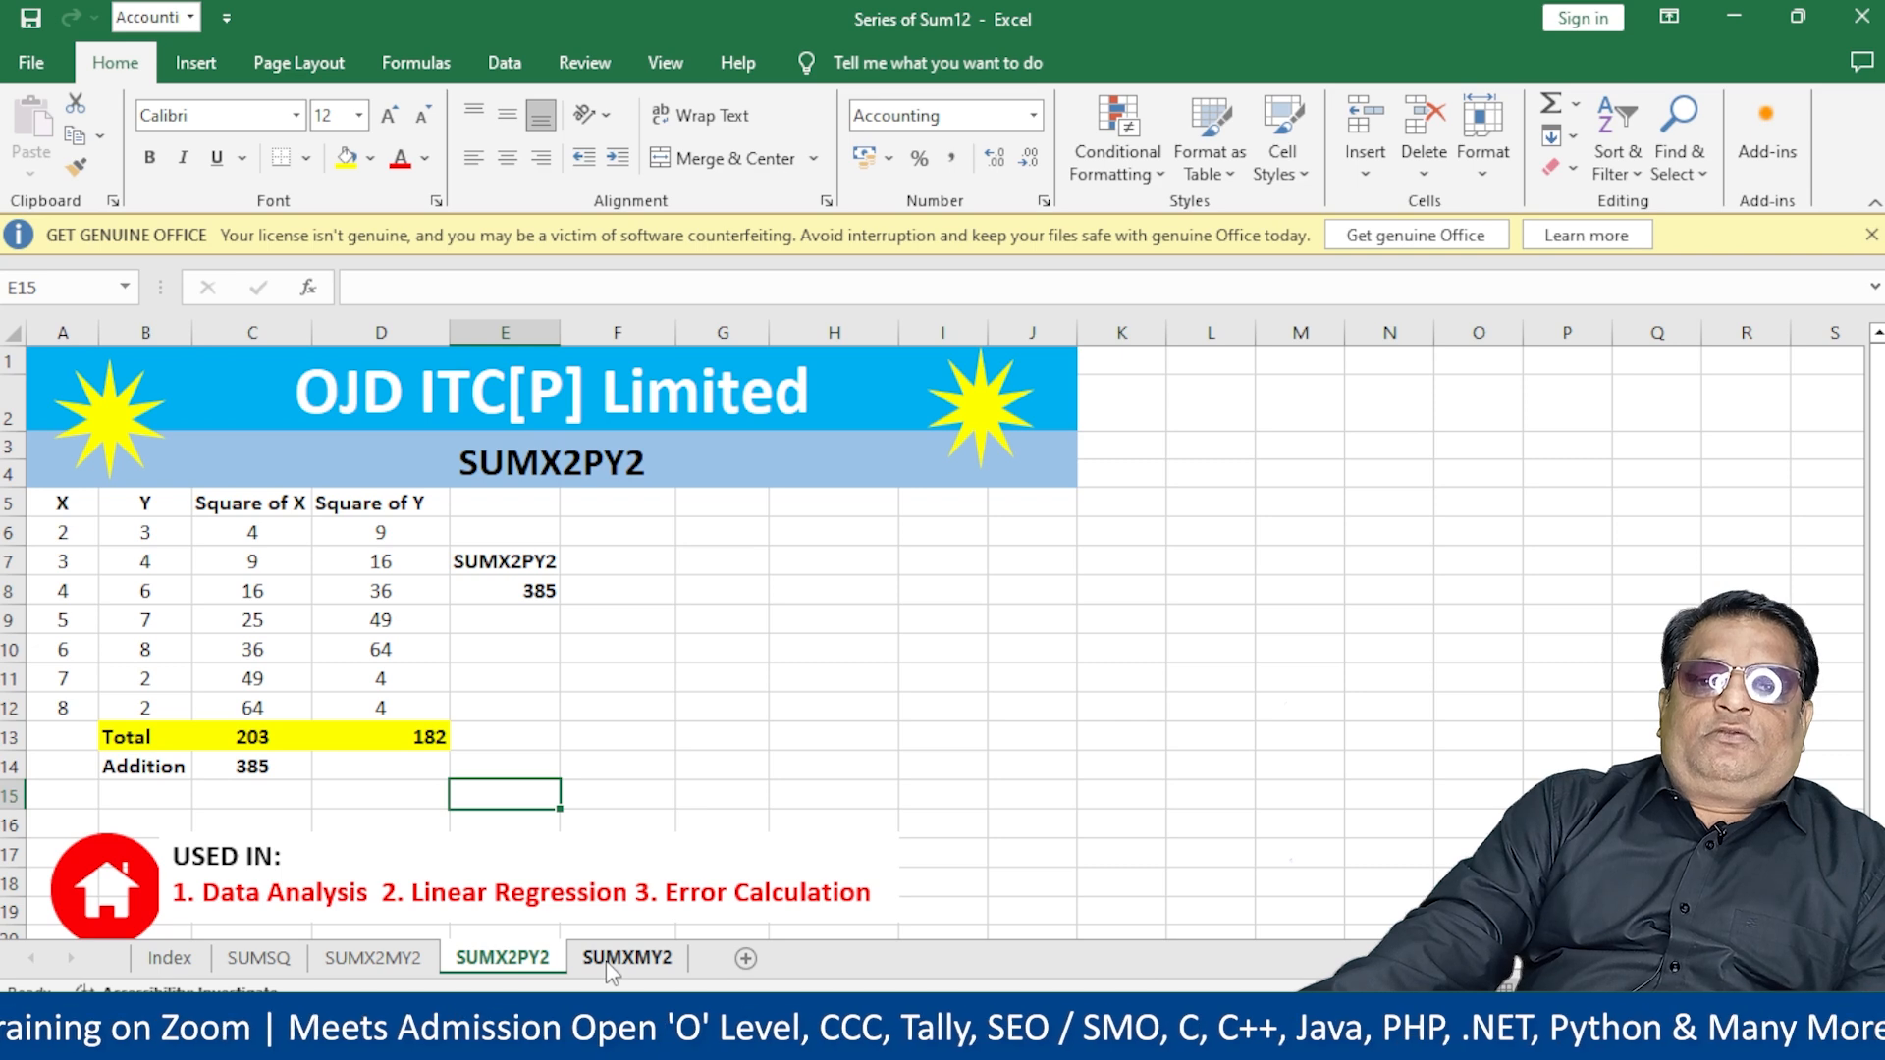
Step: Return to the Index sheet and open the SUMXMY2 sheet from there
left_click(125, 874)
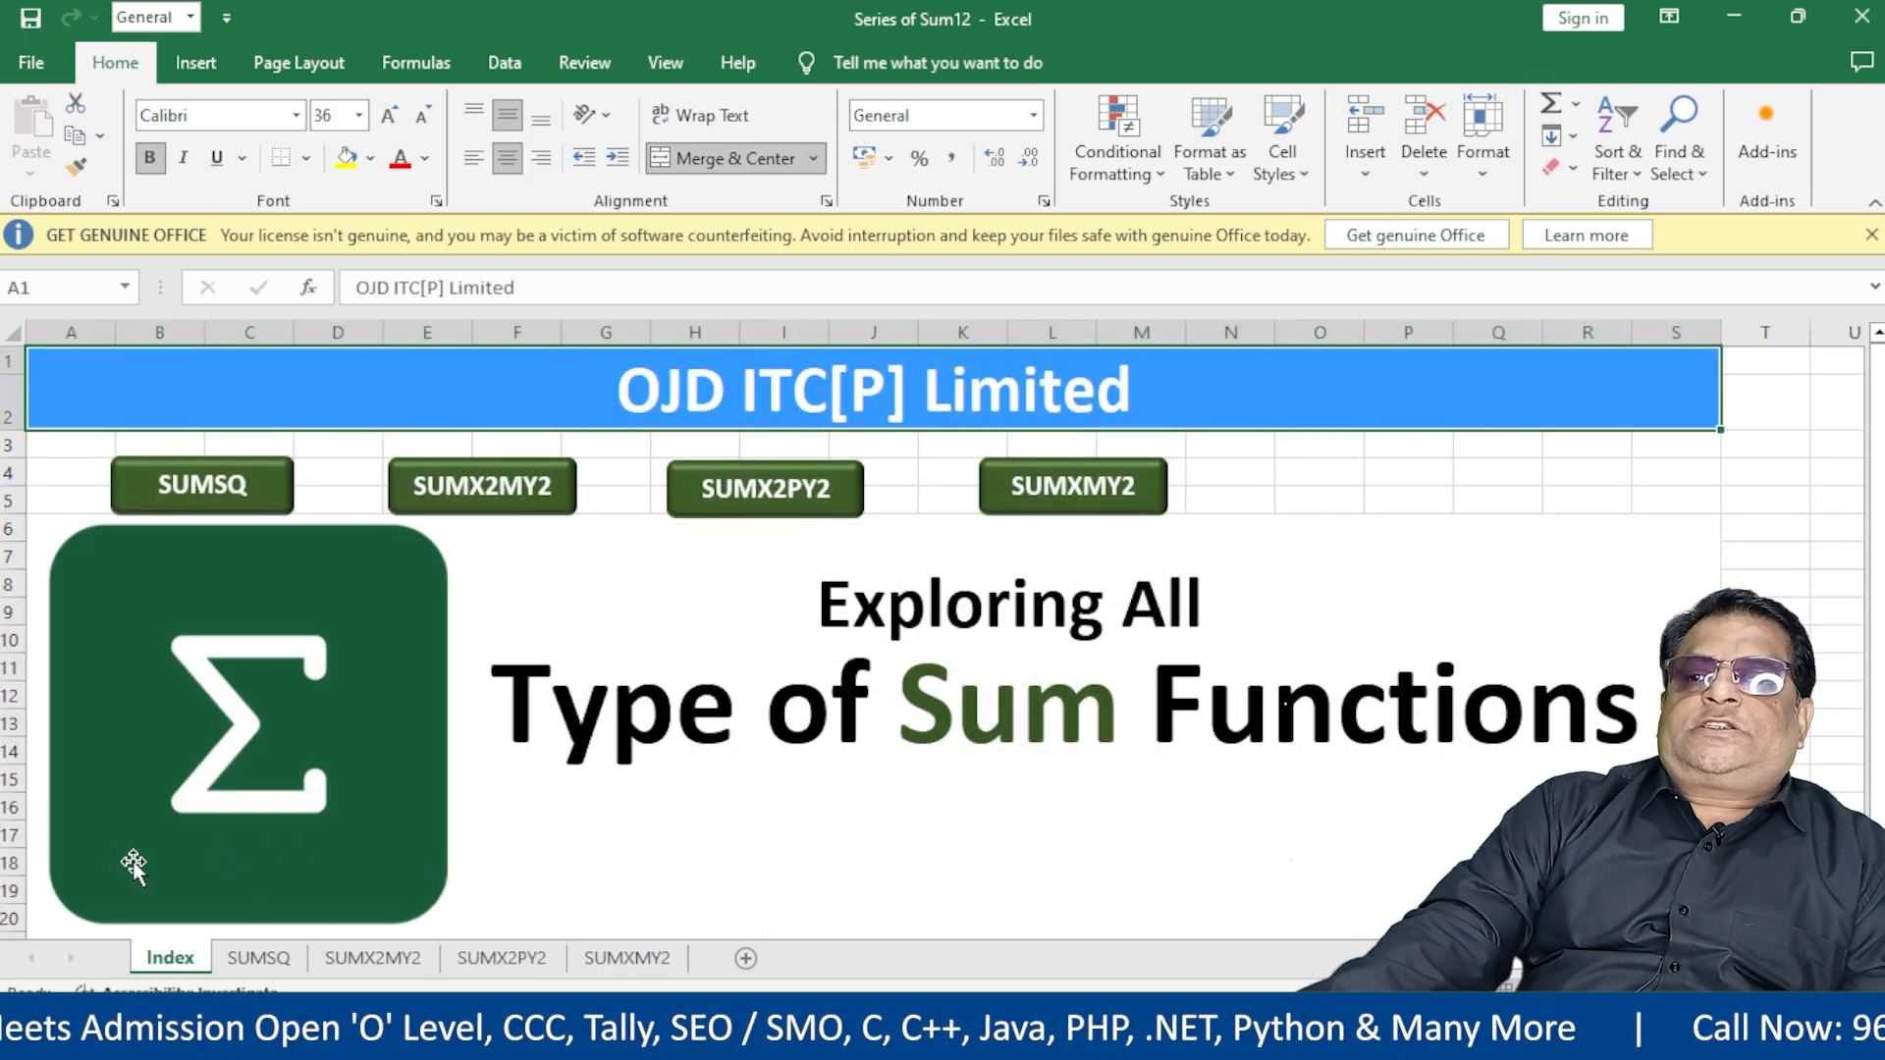
left_click(1114, 511)
left_click(648, 707)
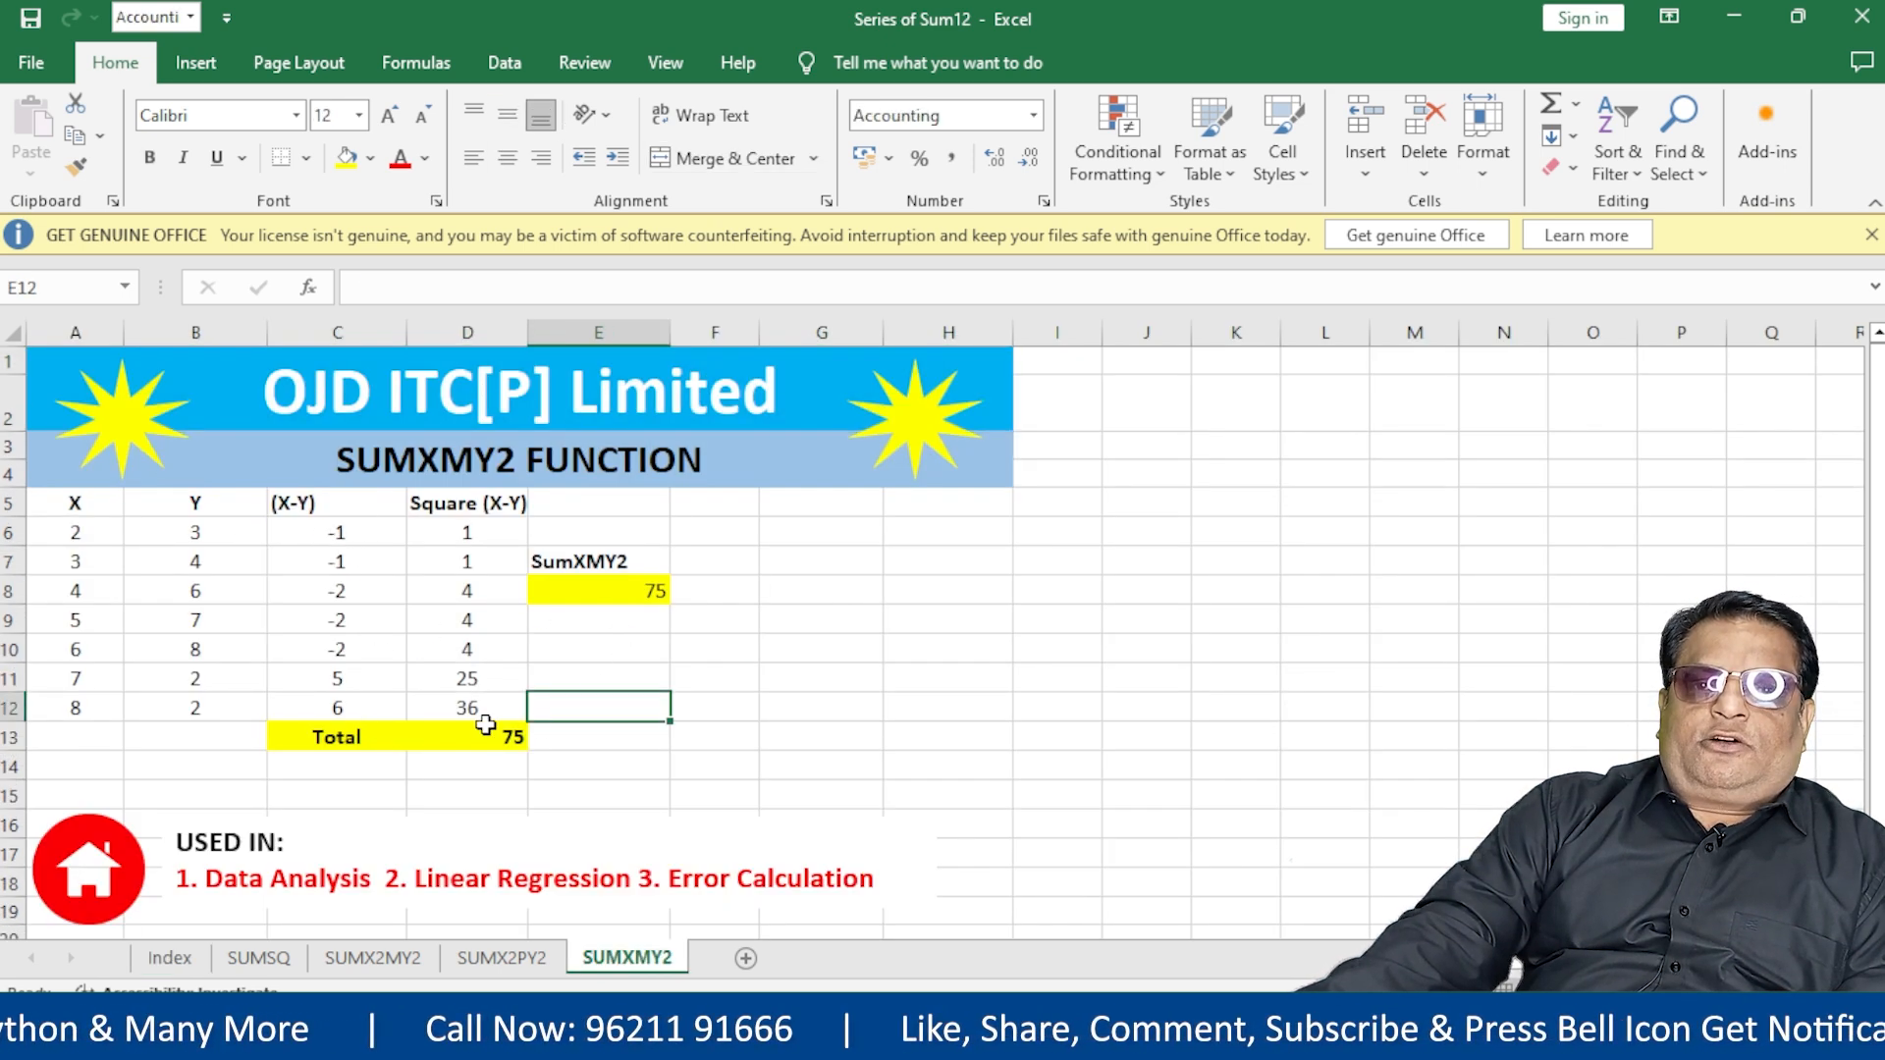
Step: Clear the existing results in E8, D13, D6:D12 and C6:C12, keeping the X and Y data and the labels
left_click(609, 588)
key("Delete")
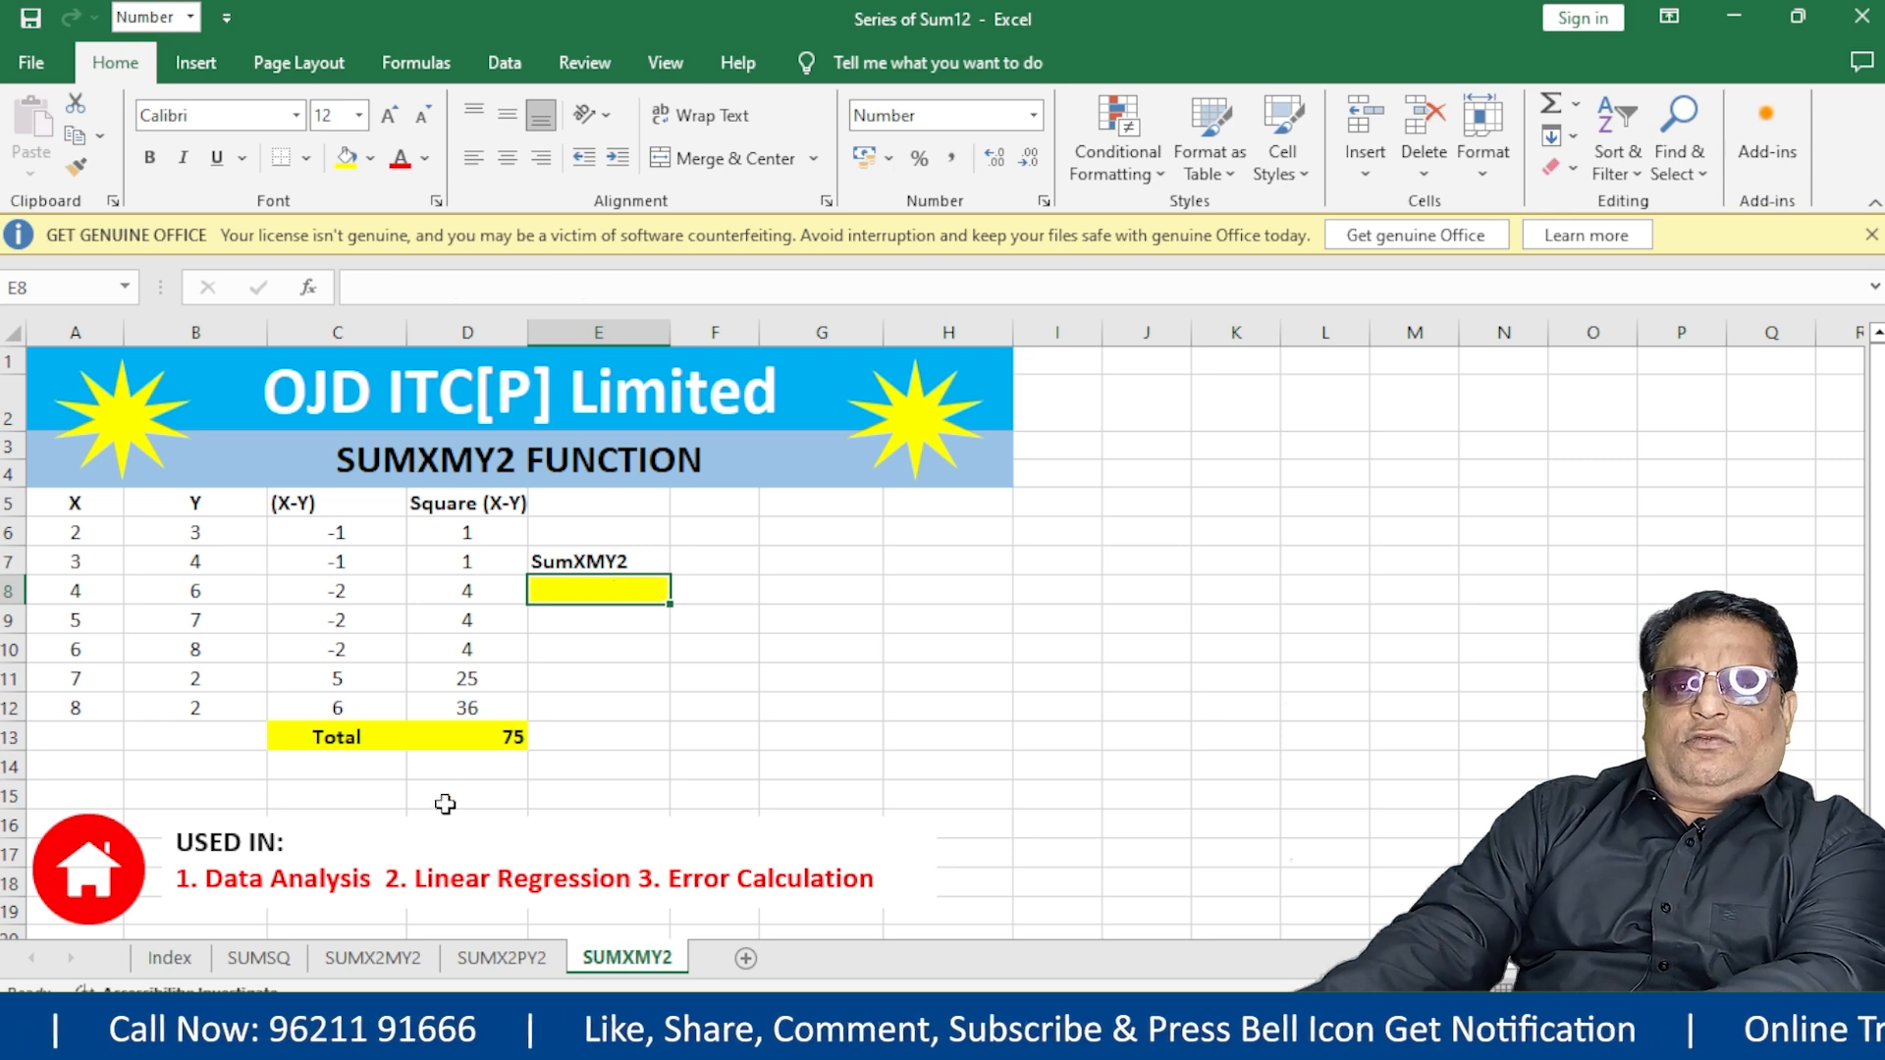
left_click(450, 737)
key("Delete")
left_click_drag(438, 542, 449, 709)
key("Delete")
left_click_drag(314, 532, 329, 709)
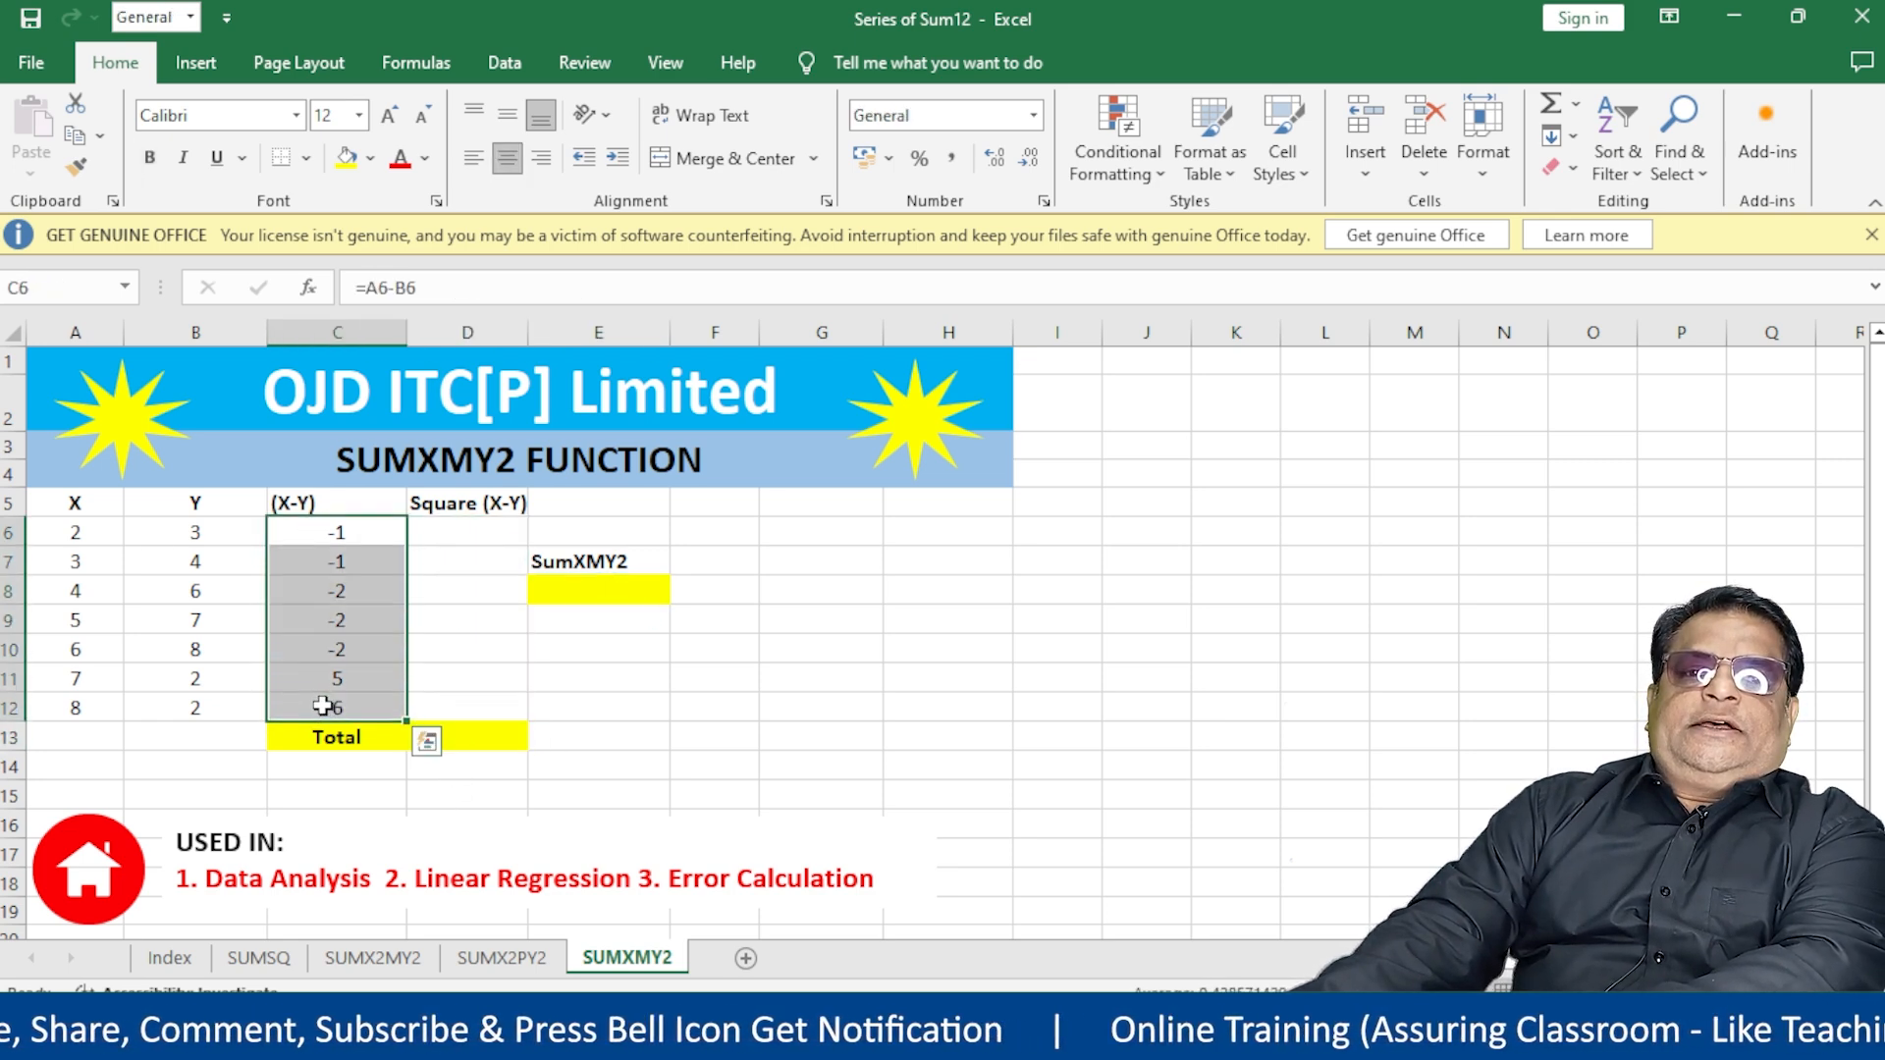
key("Delete")
left_click(201, 594)
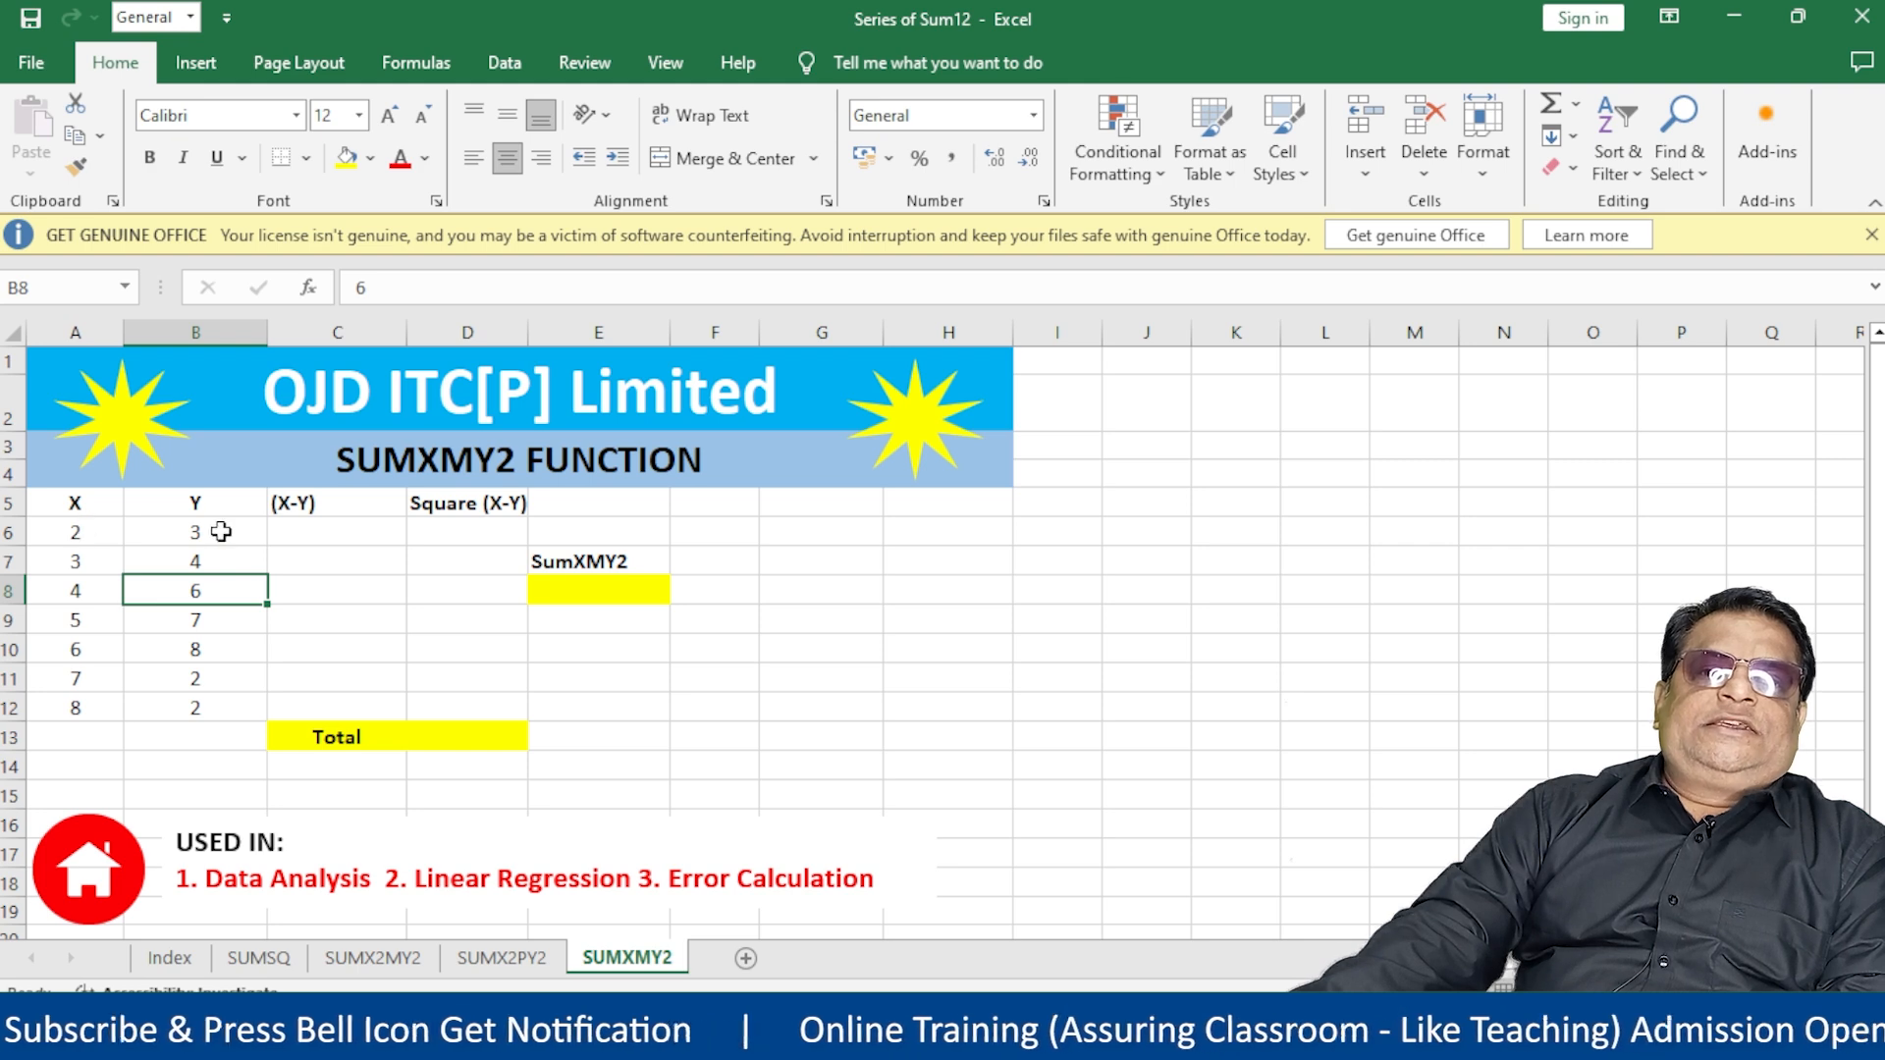
Step: Enter the difference between X and Y in C6 with =A6-B6
left_click(311, 537)
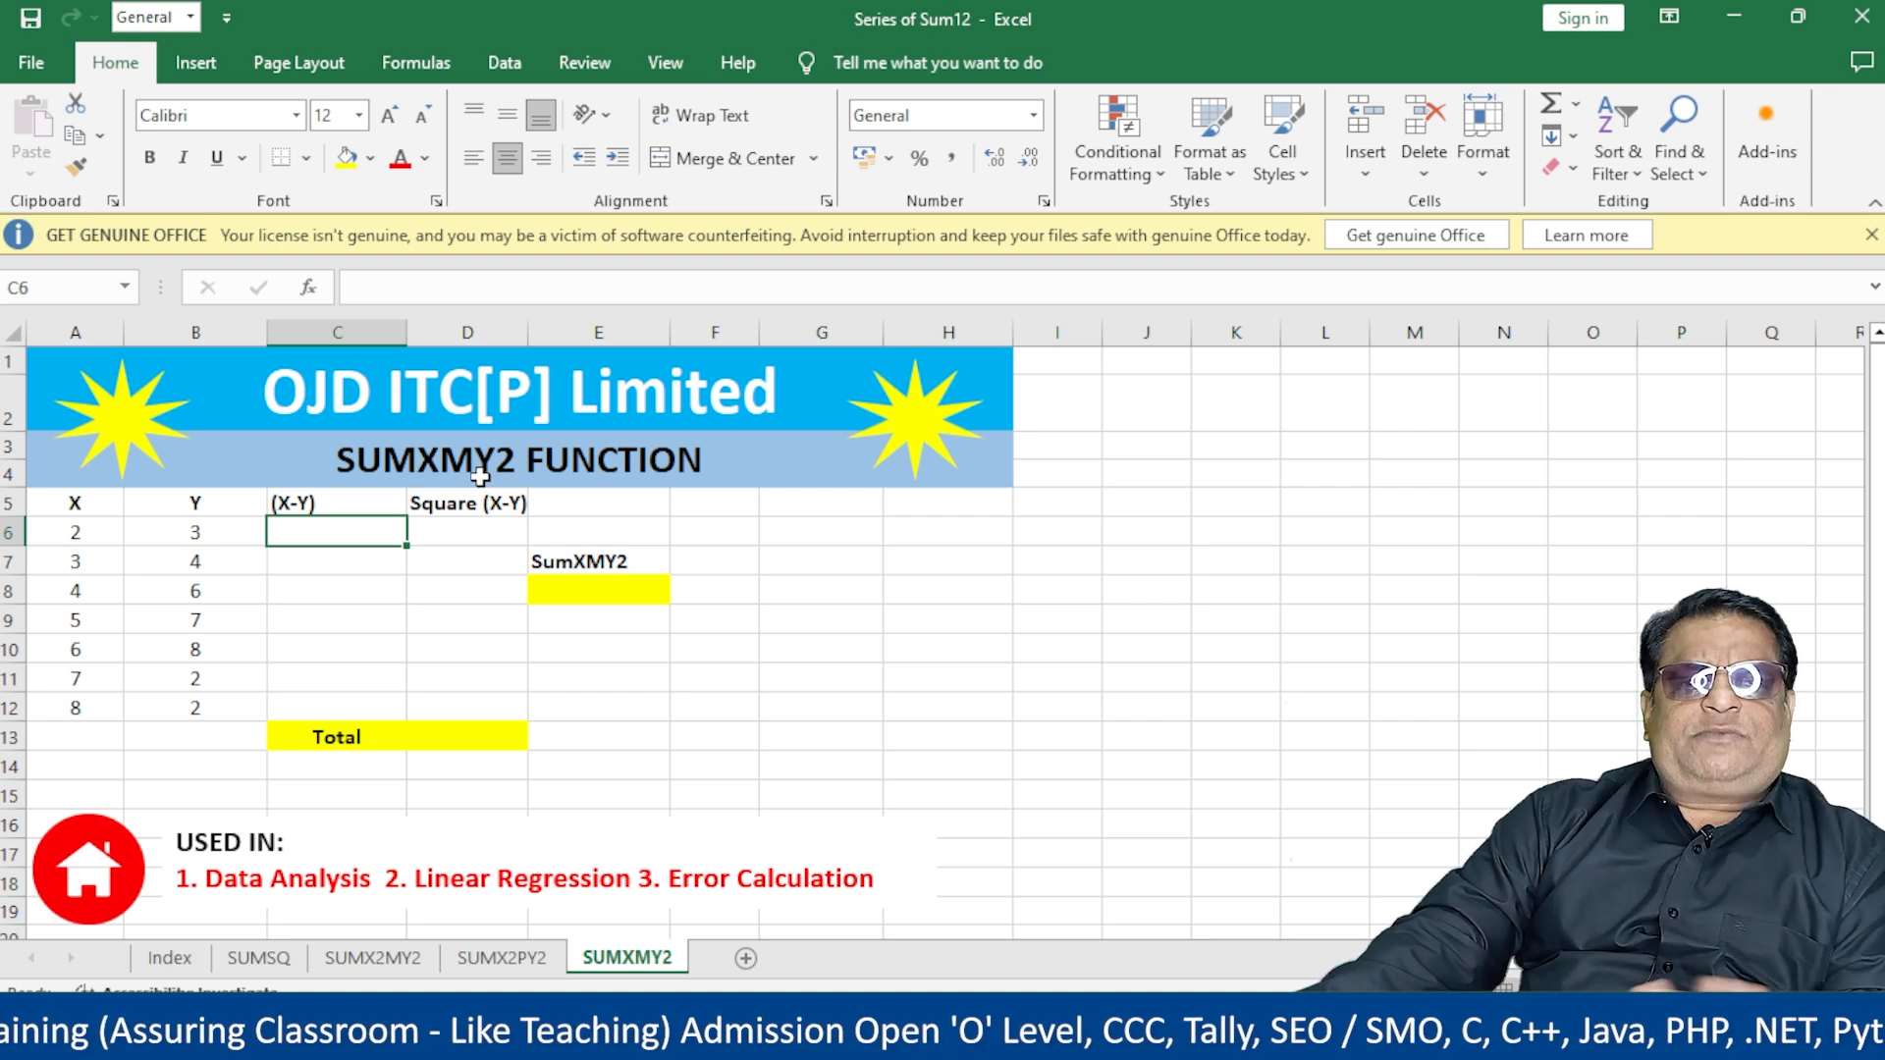
type("=")
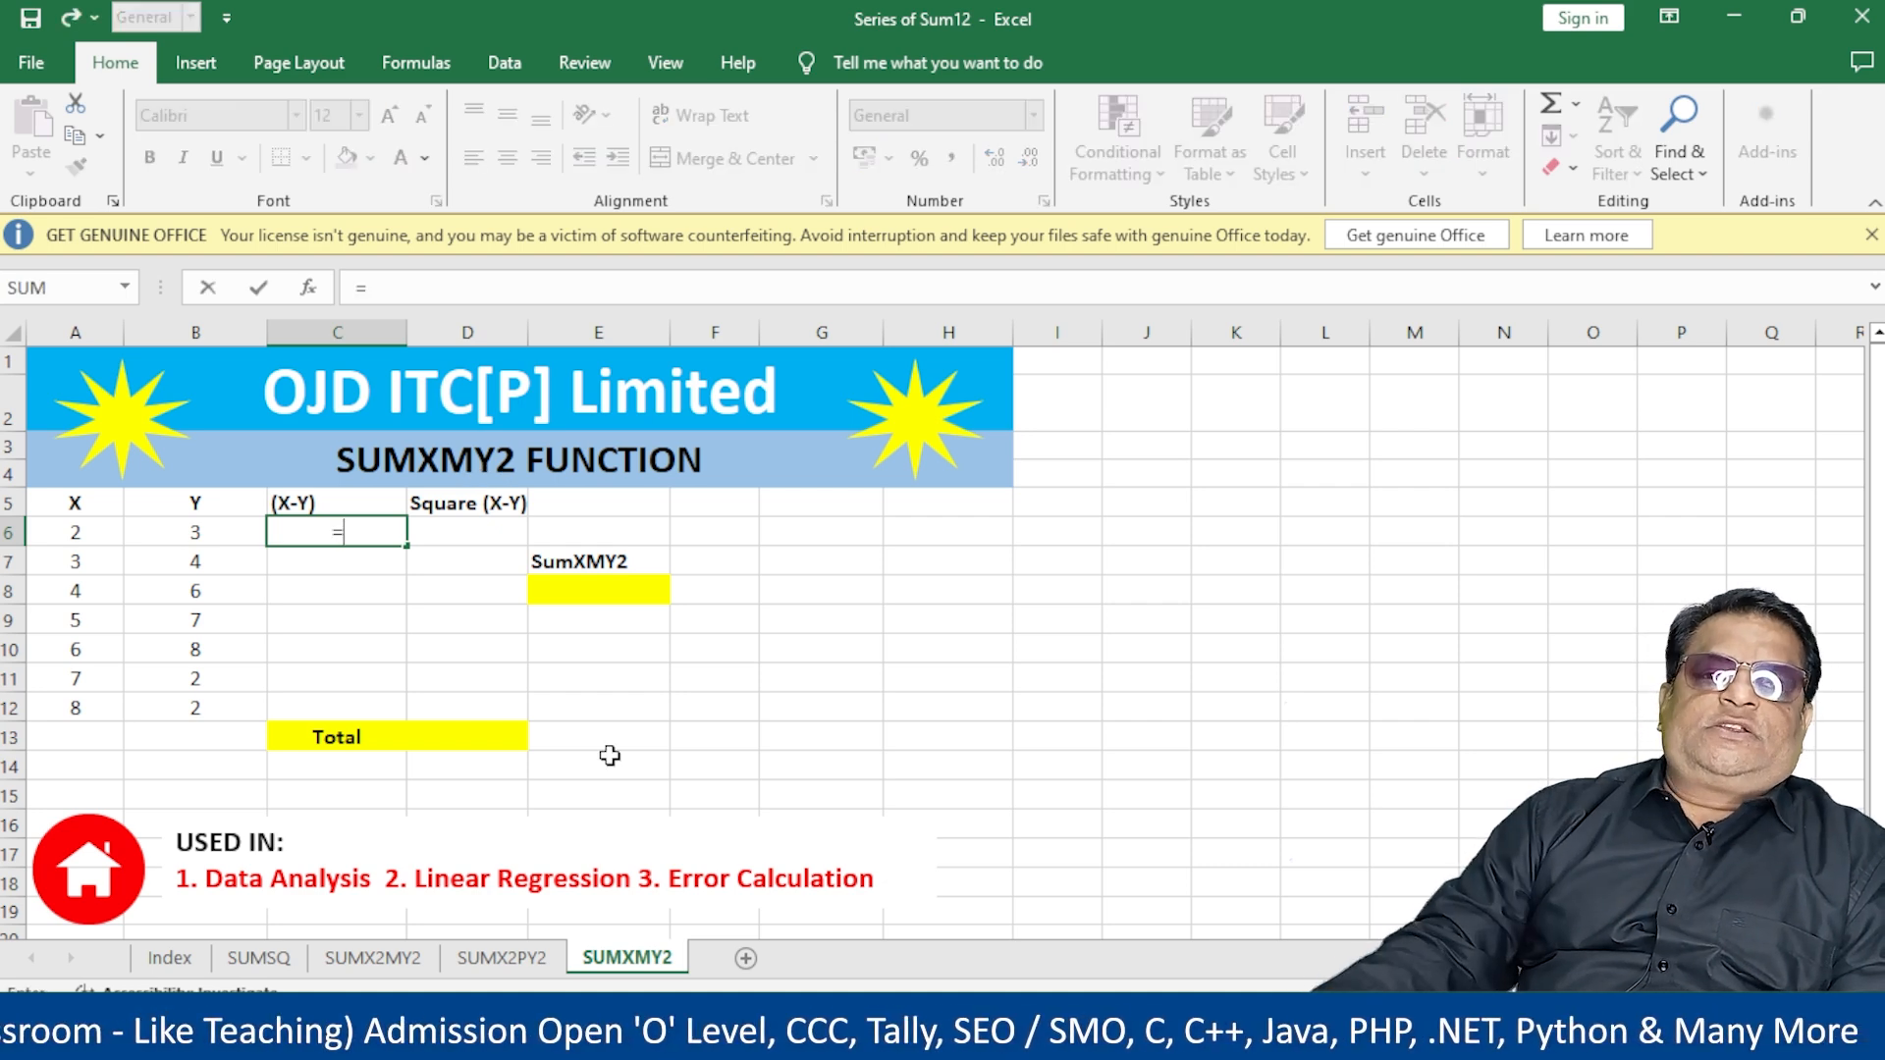
left_click(87, 534)
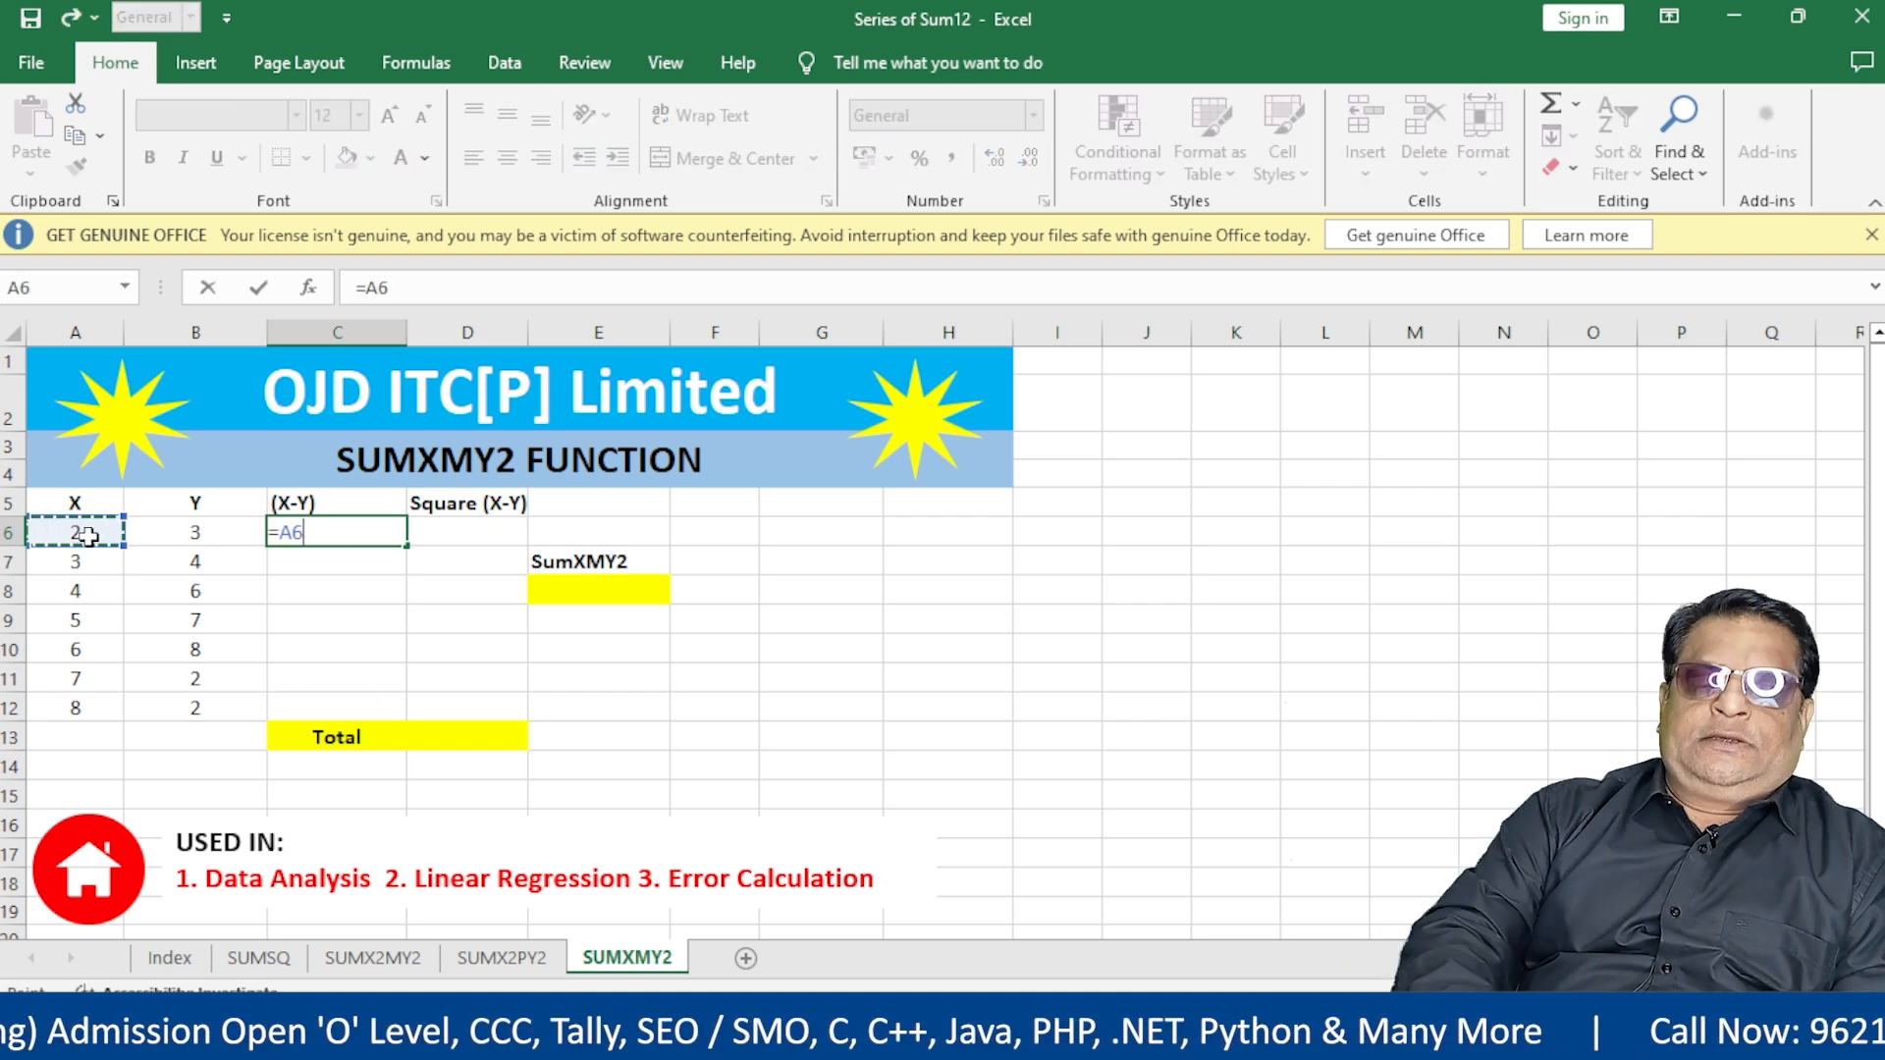
type("-")
left_click(162, 532)
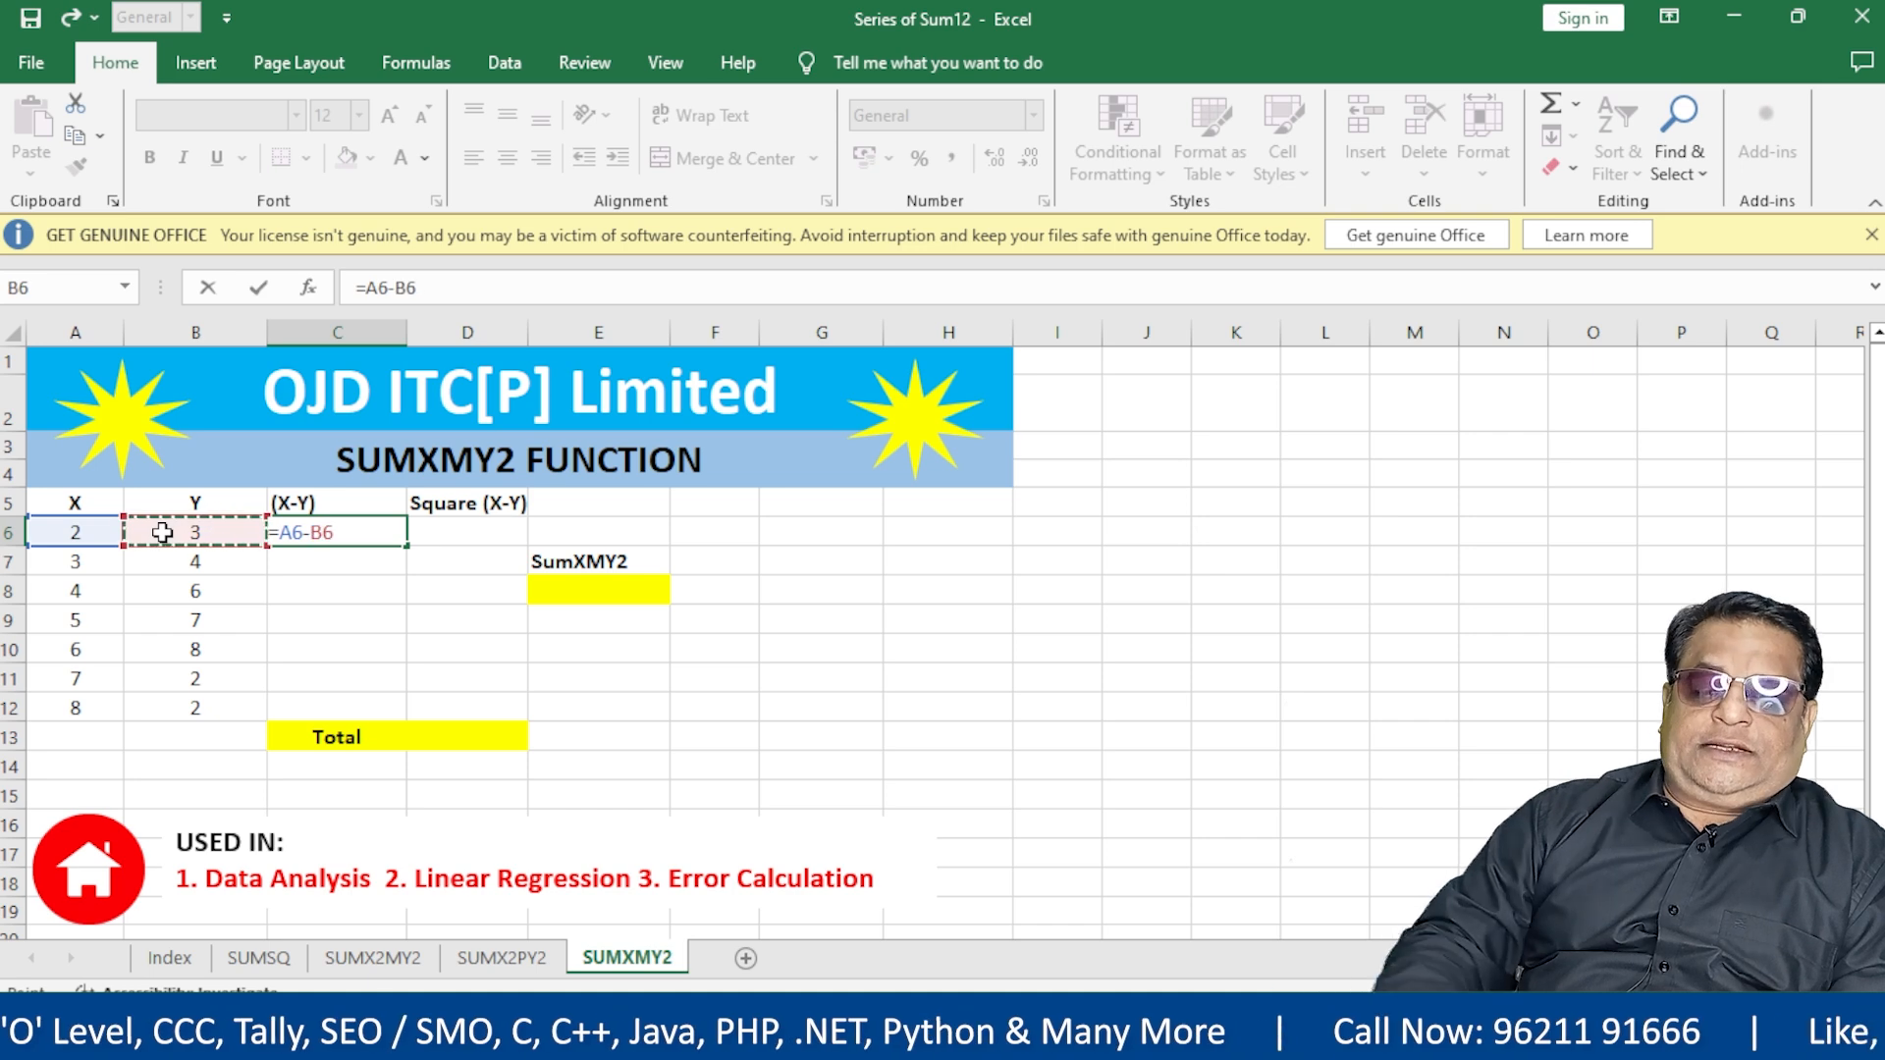
key("Return")
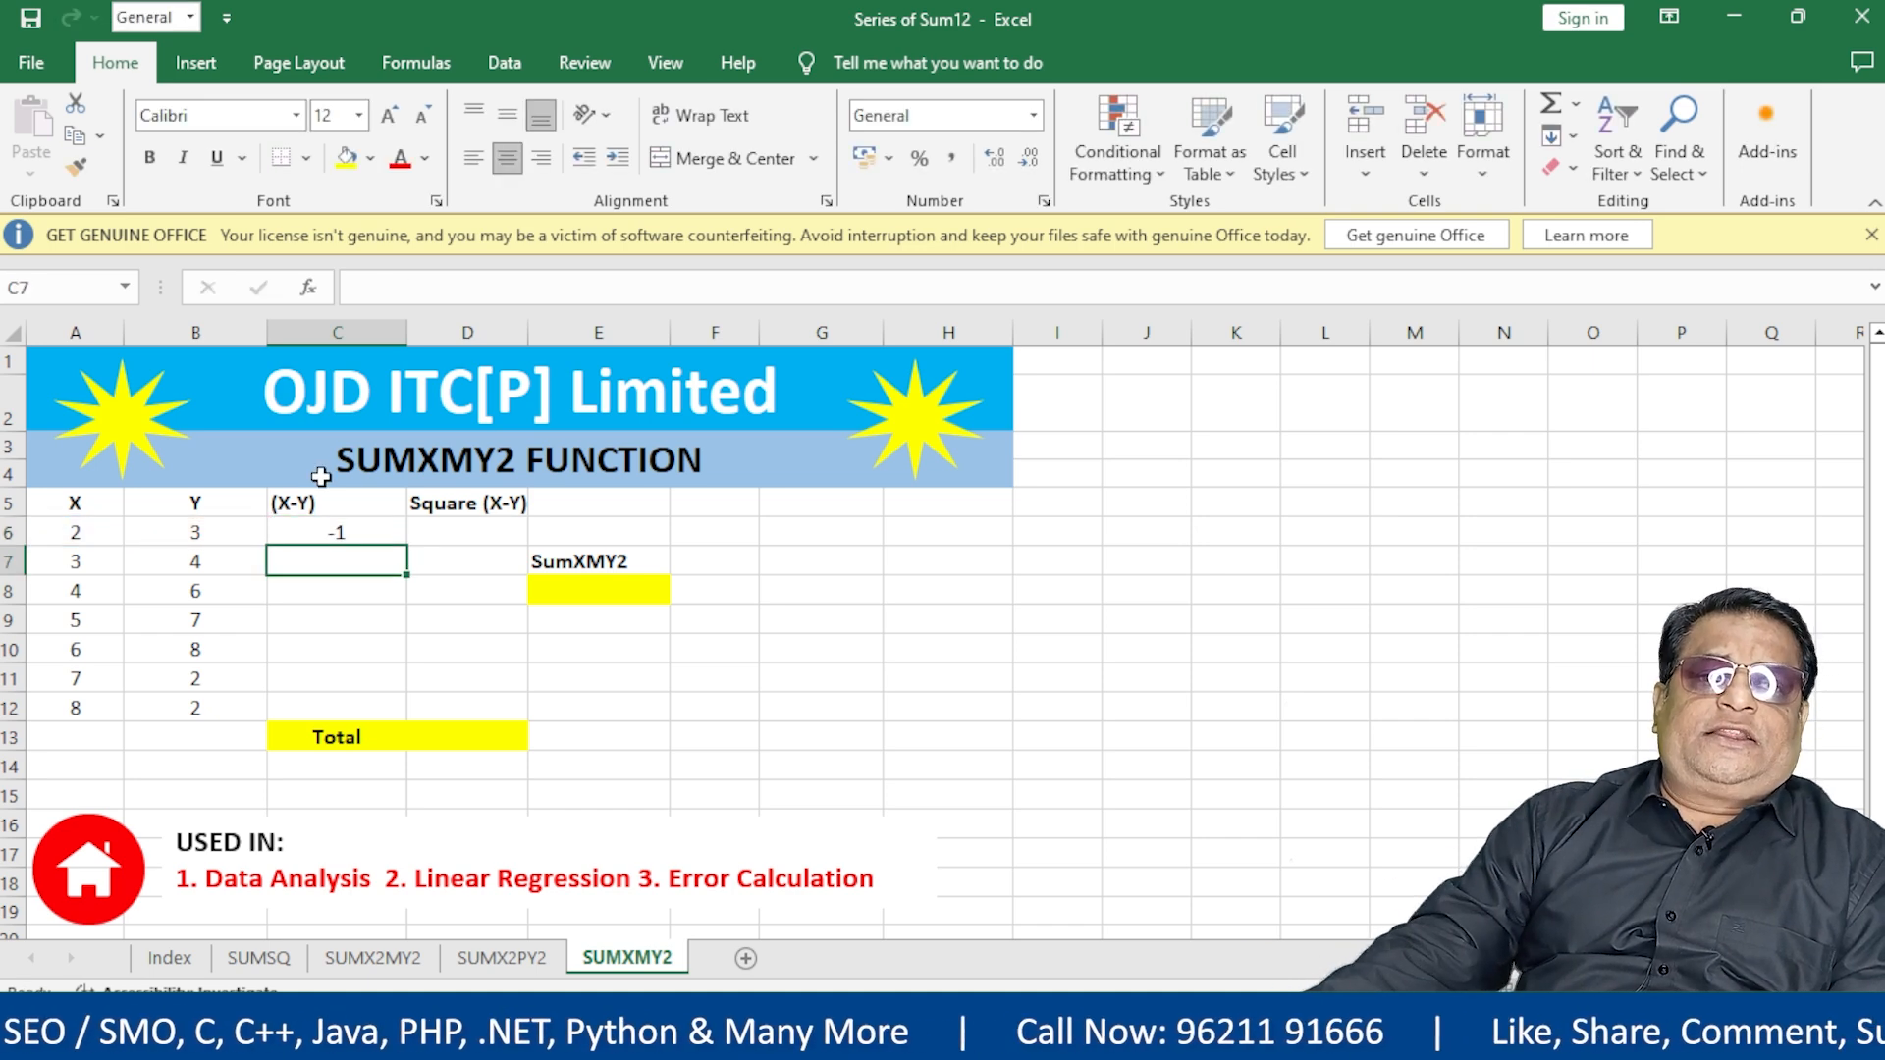
Step: Try A and B as the column headers in A5 and B5, and undo both changes
left_click(87, 503)
type("A")
left_click(160, 503)
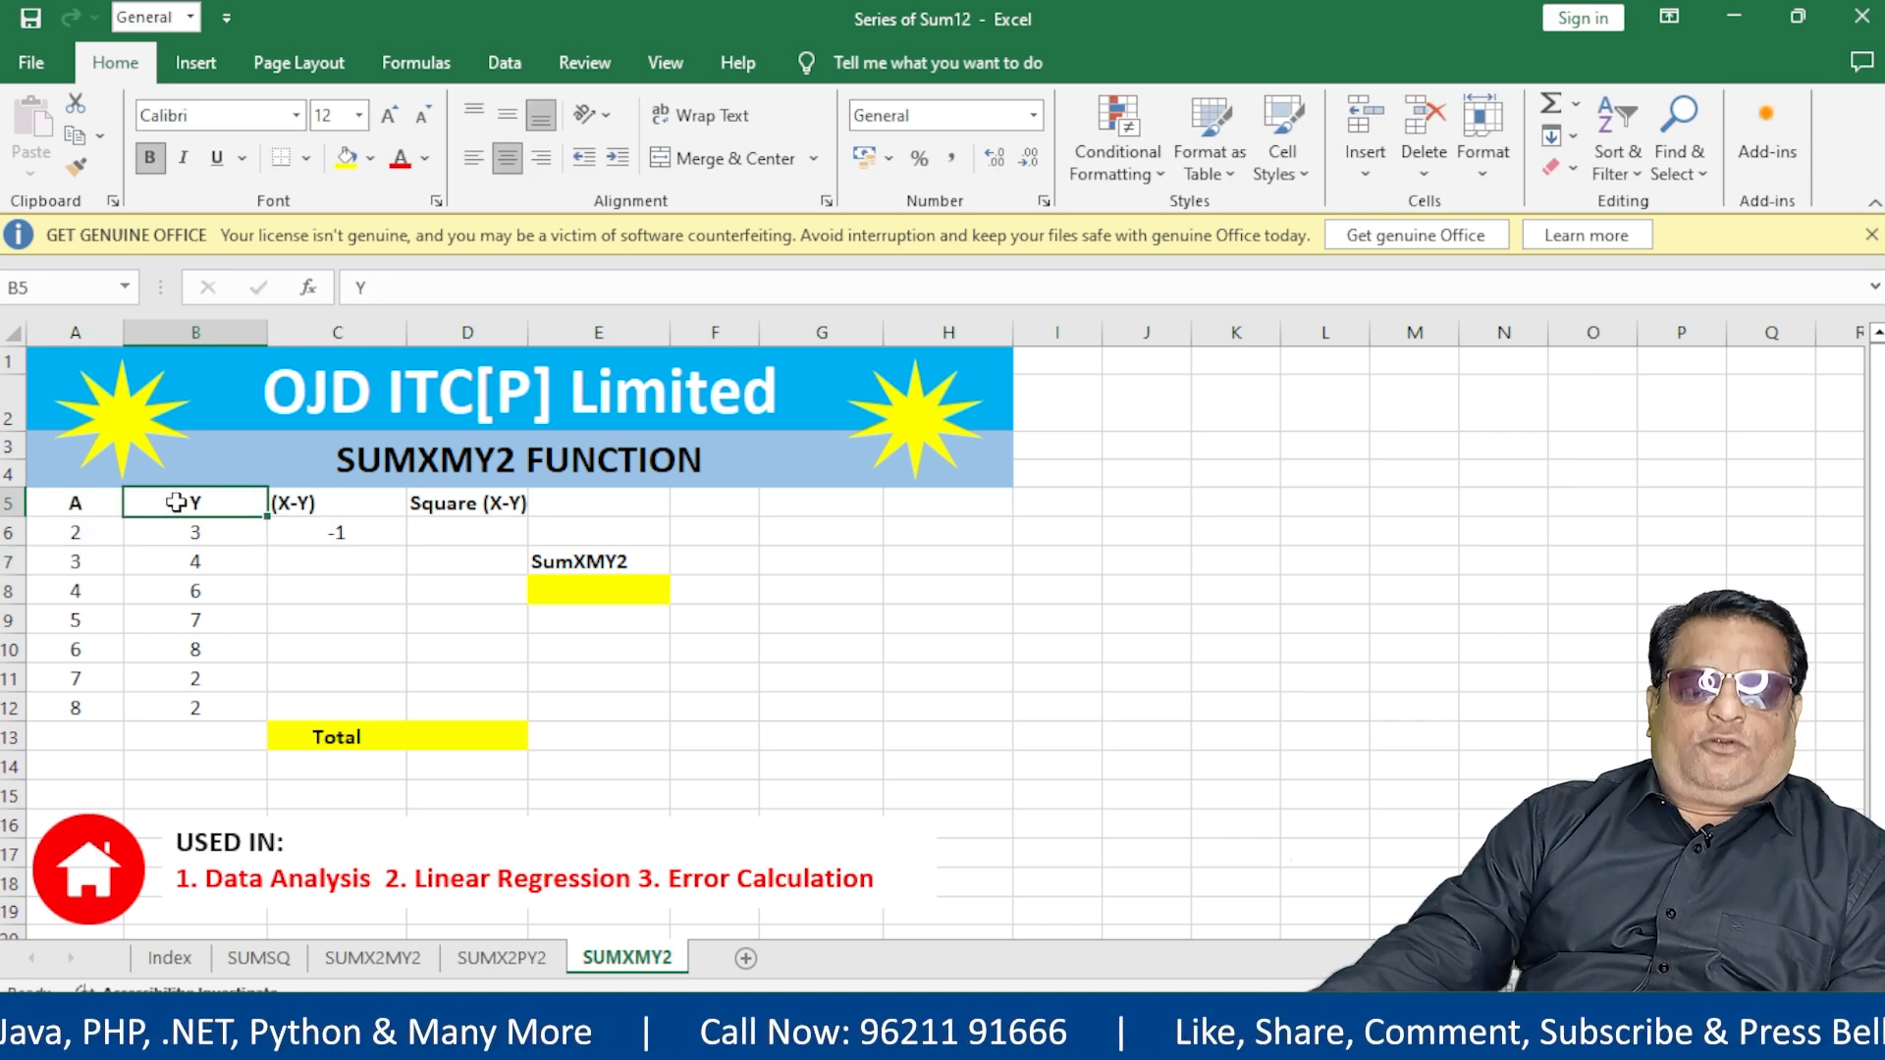
type("B")
left_click(353, 553)
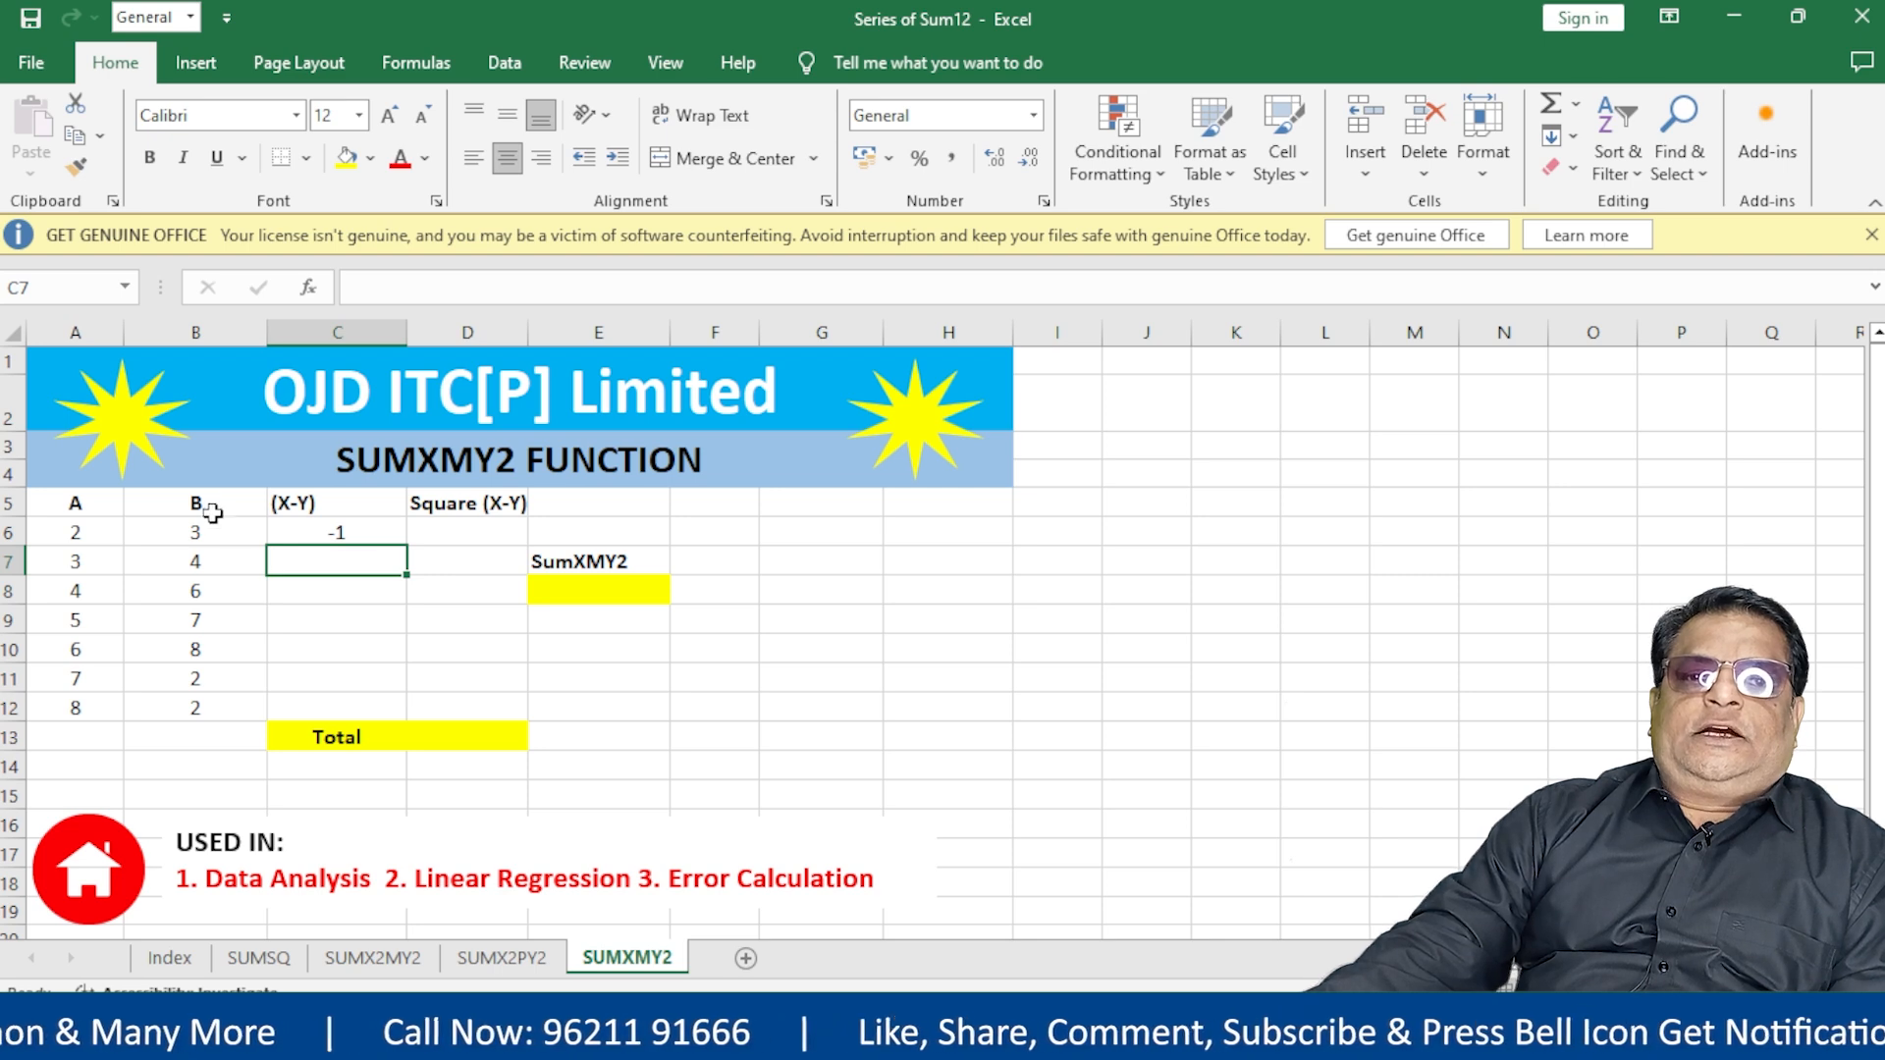
key("ctrl+z")
key("ctrl+z")
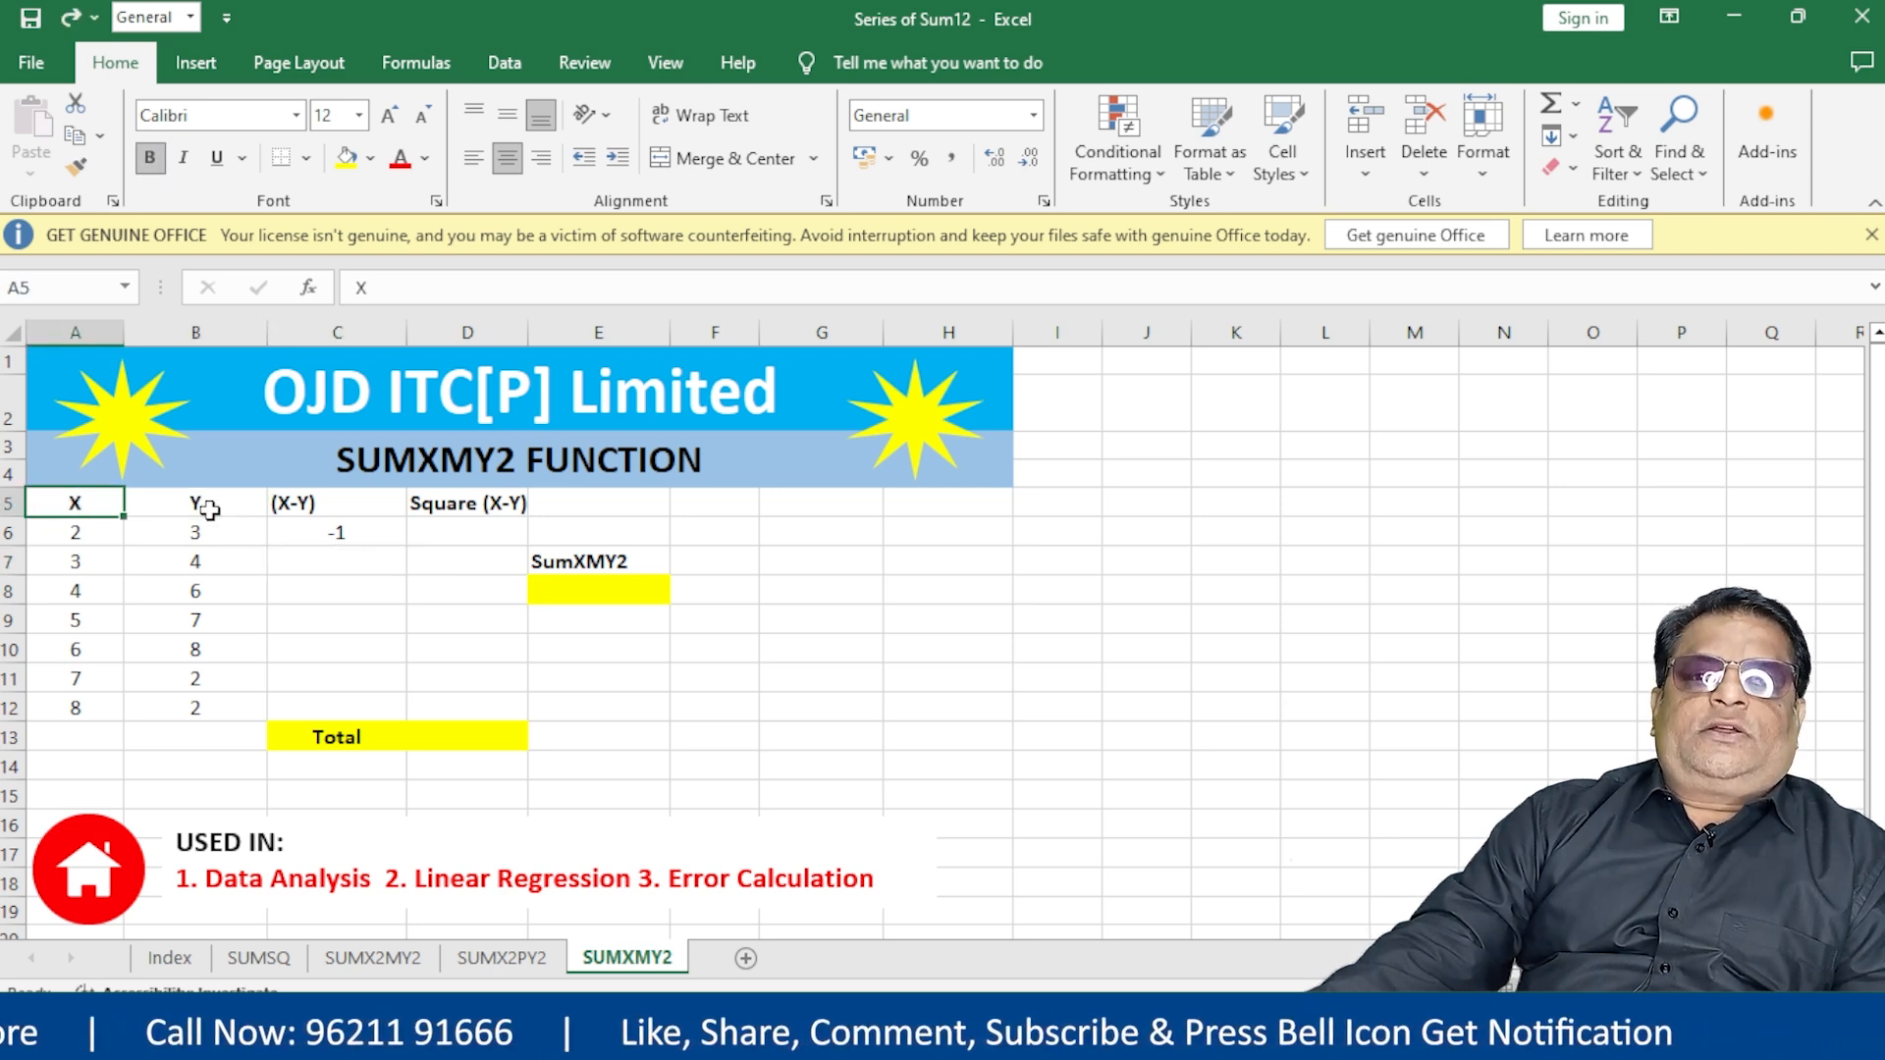
Step: Fill the difference formula from C6 down through C12
left_click(337, 540)
left_click_drag(406, 548, 404, 724)
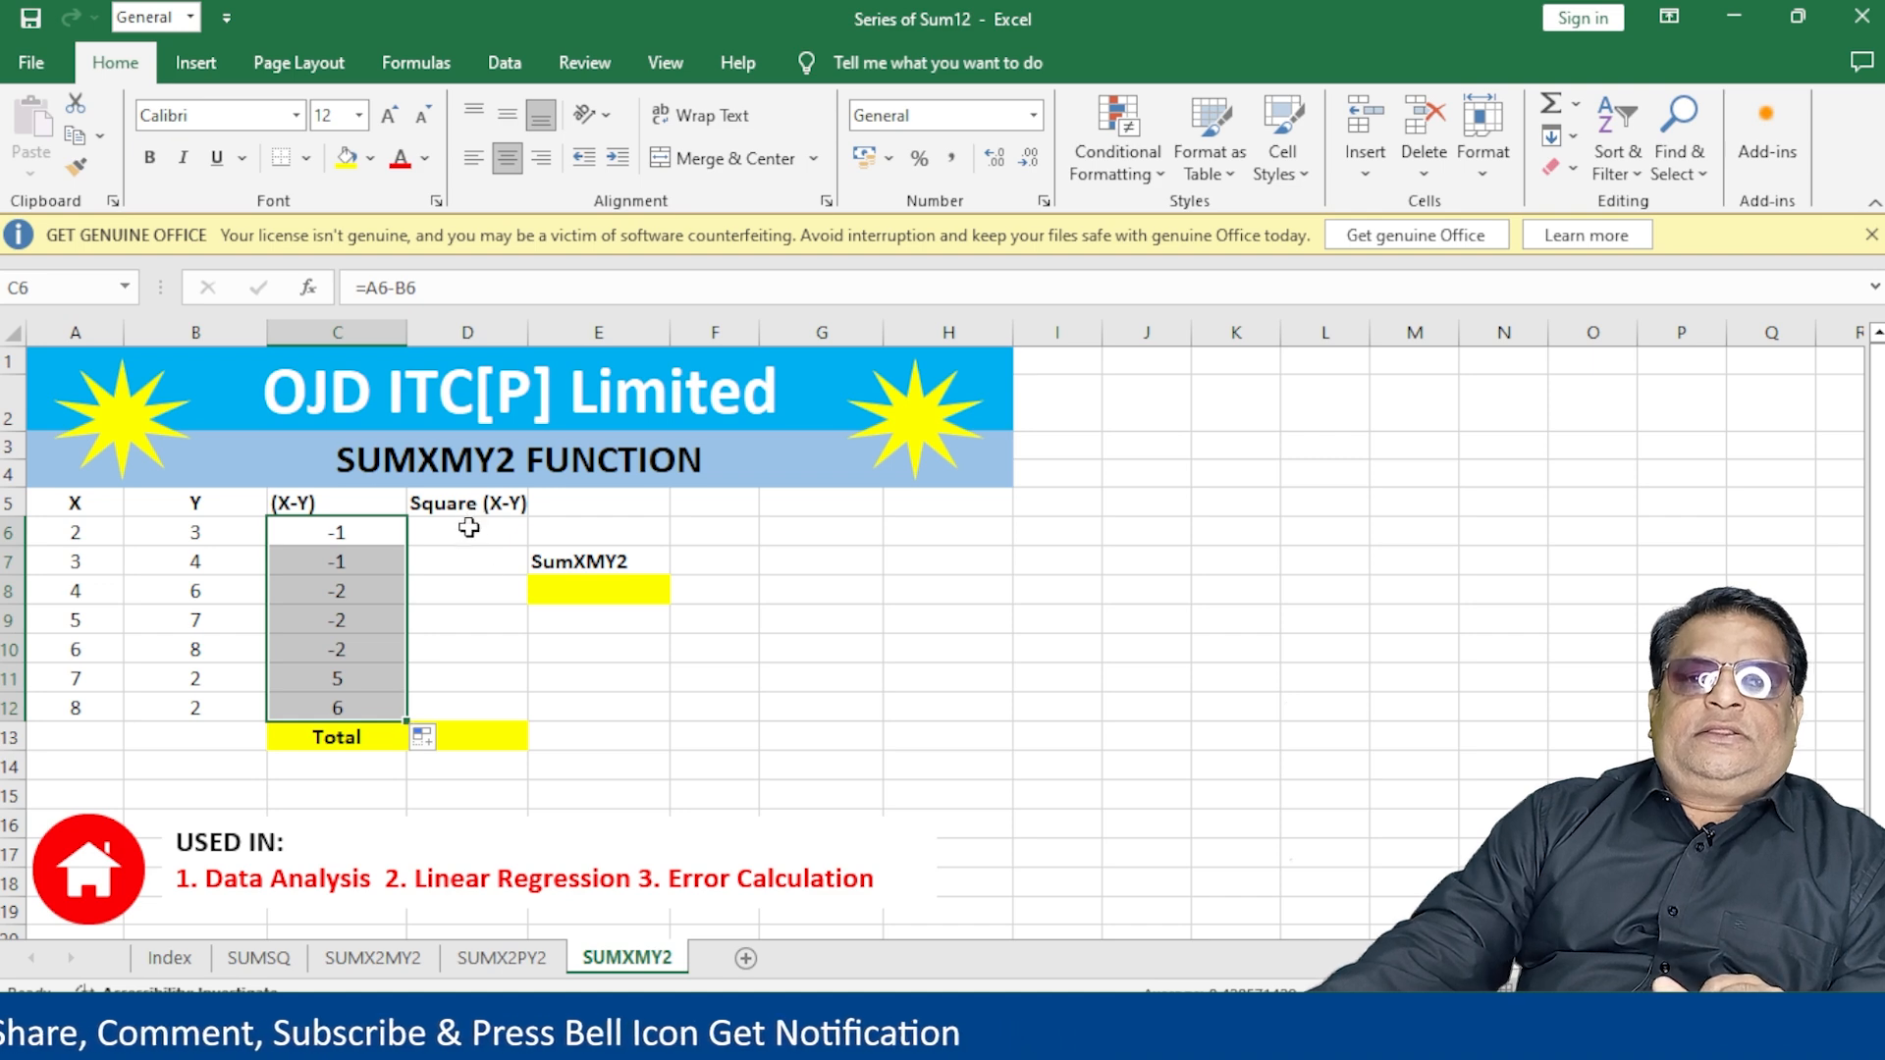
Step: Change the formula in C6 to =(A6-B6)^2 and fill it down through C12
left_click(388, 533)
double_click(387, 533)
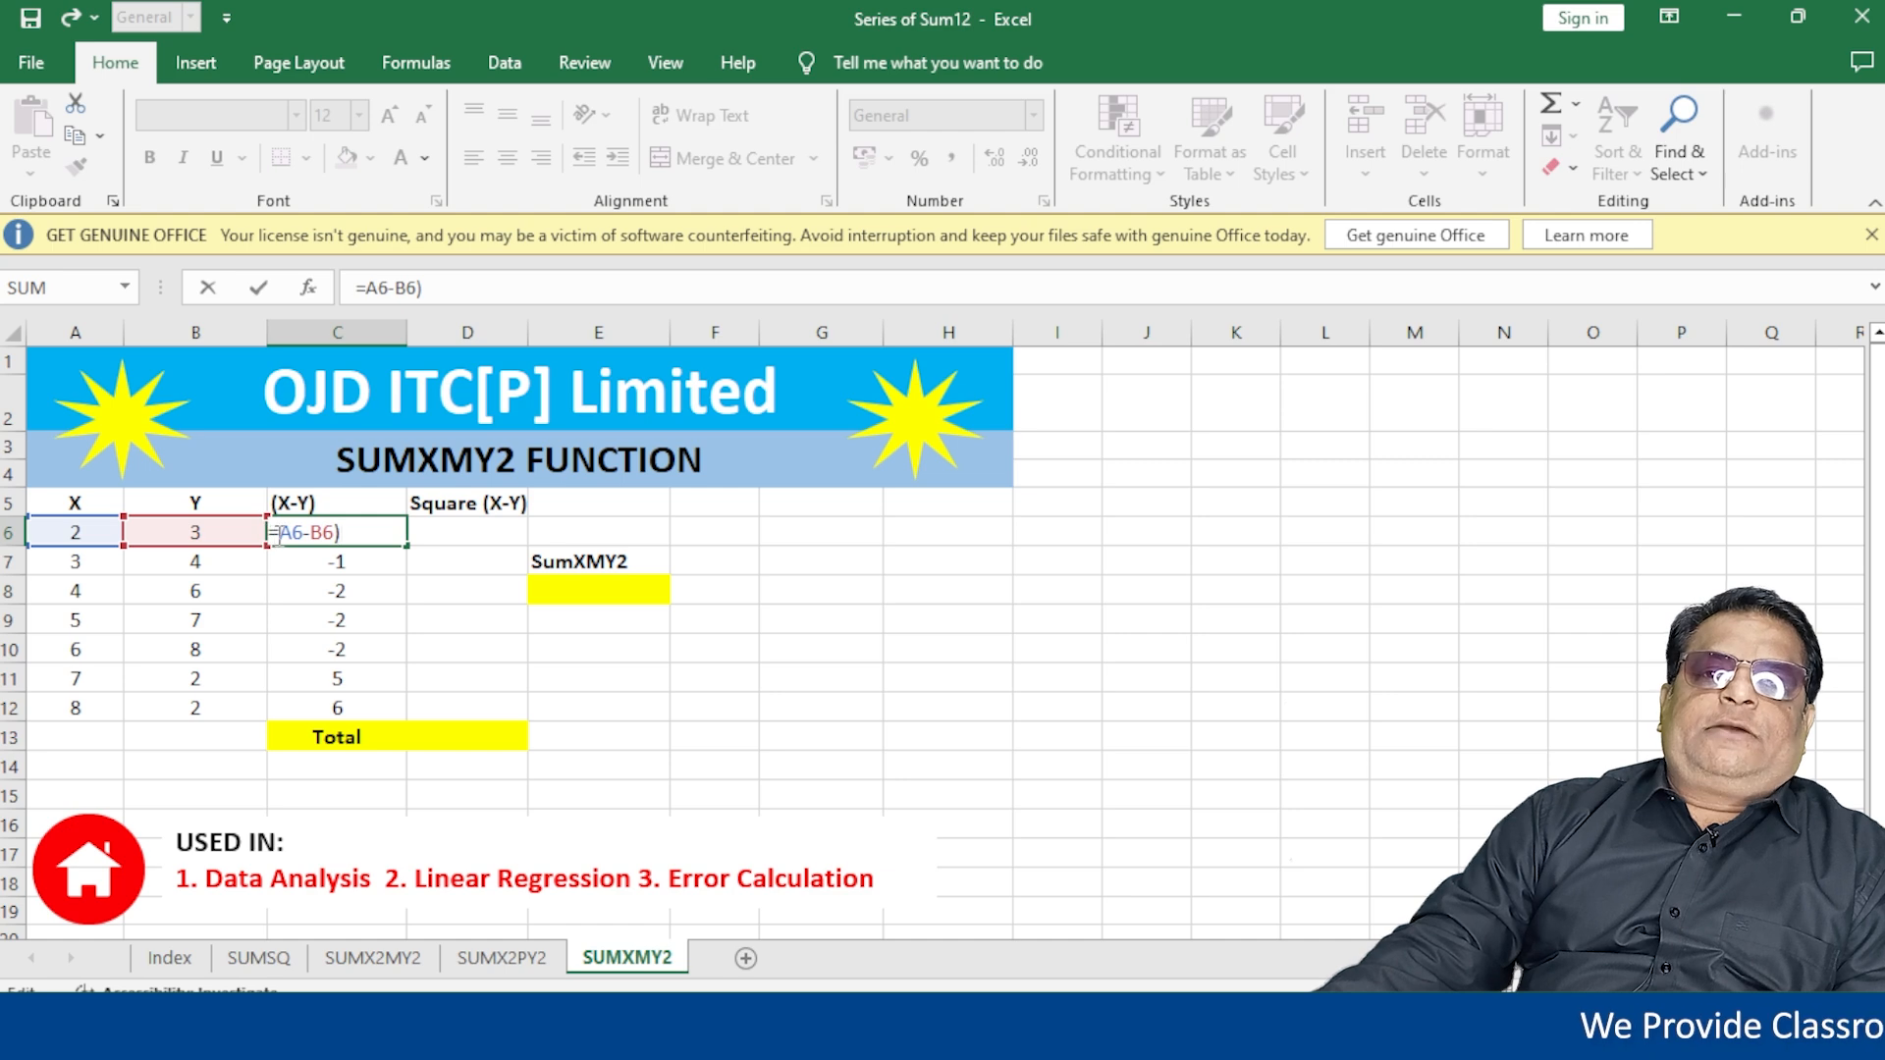
type("(")
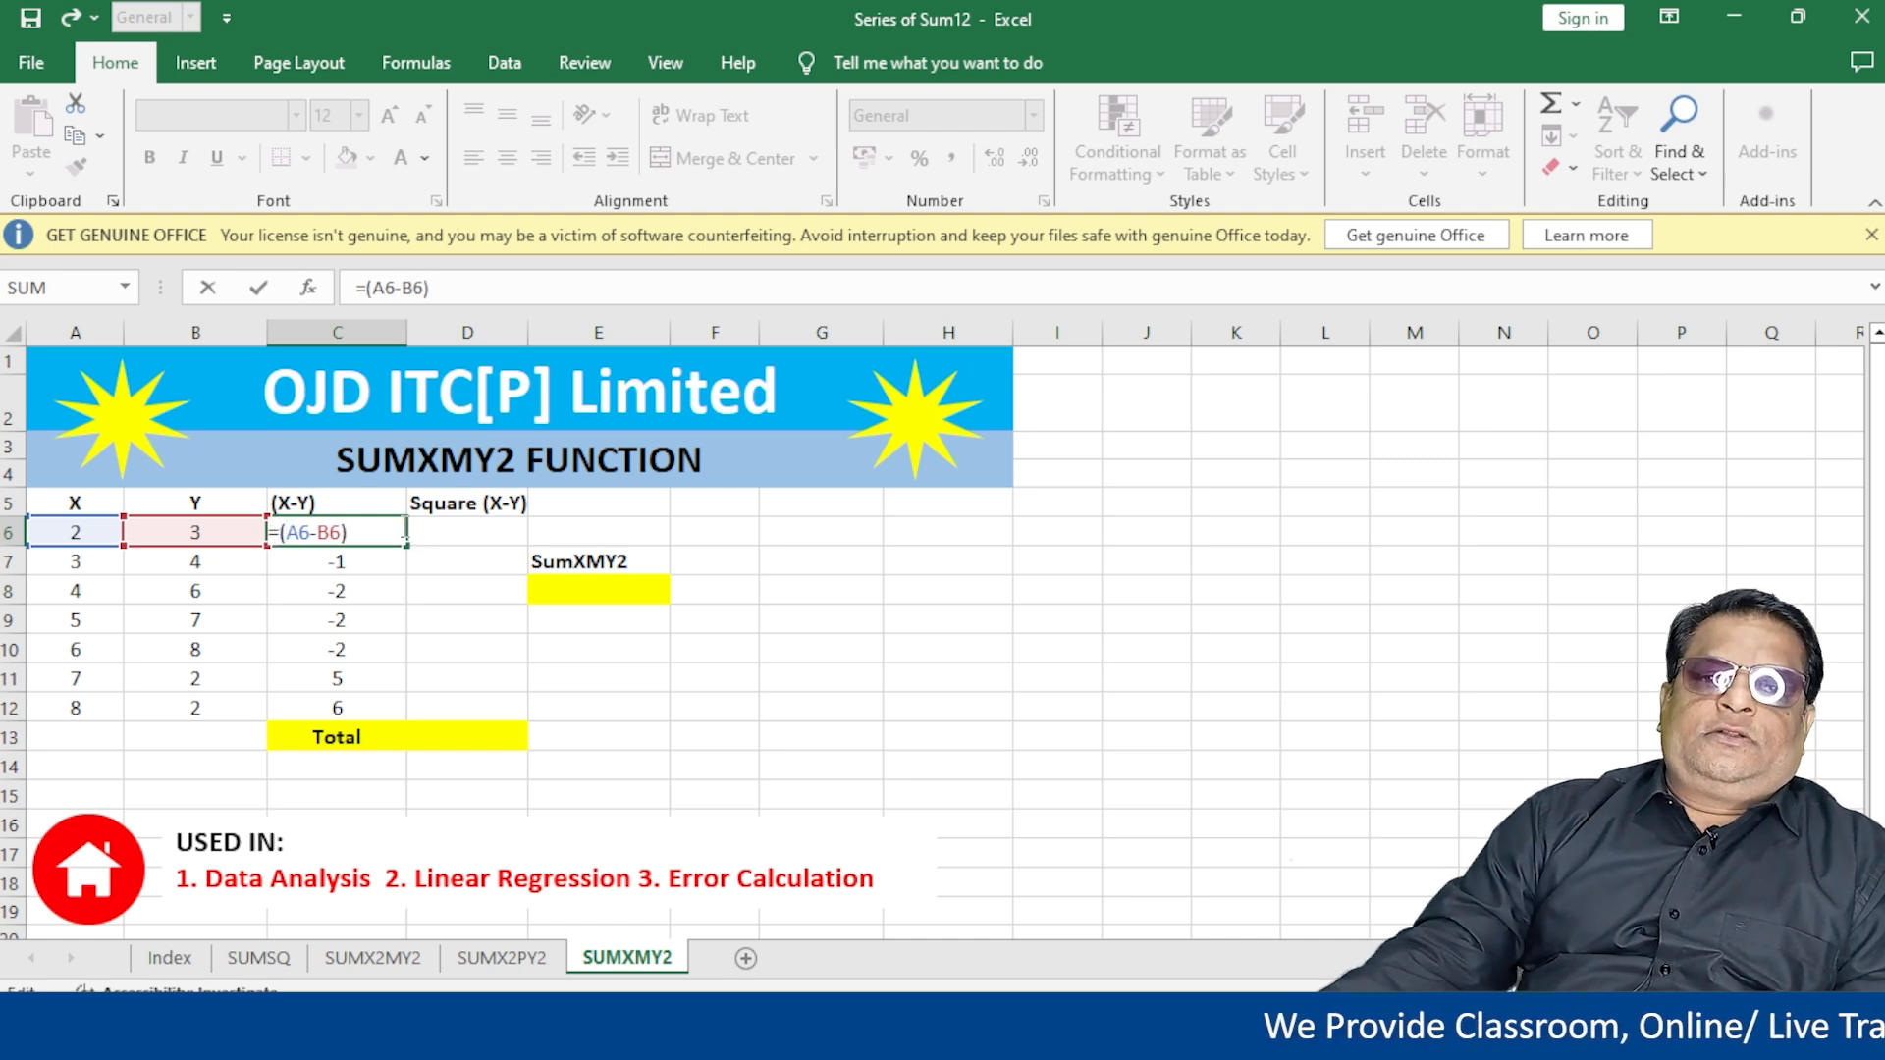
left_click(385, 531)
type("^2")
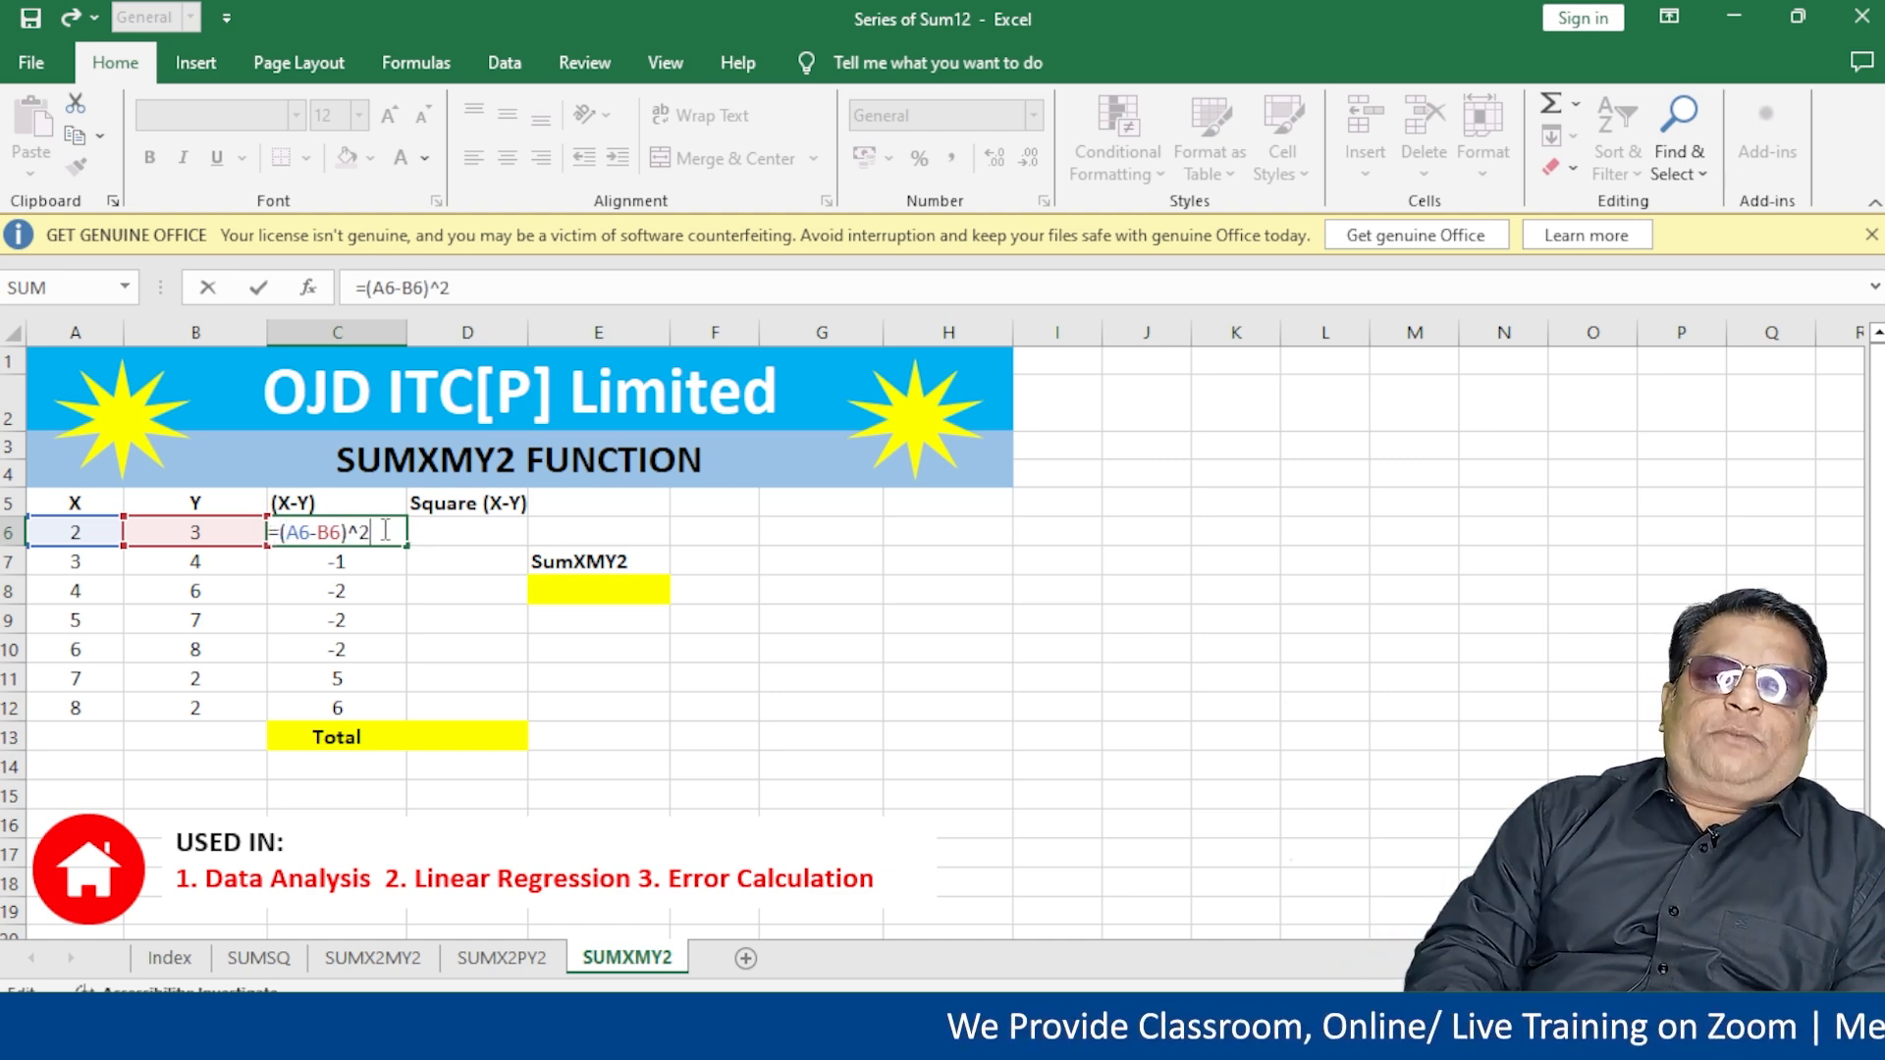
key("Return")
left_click(383, 530)
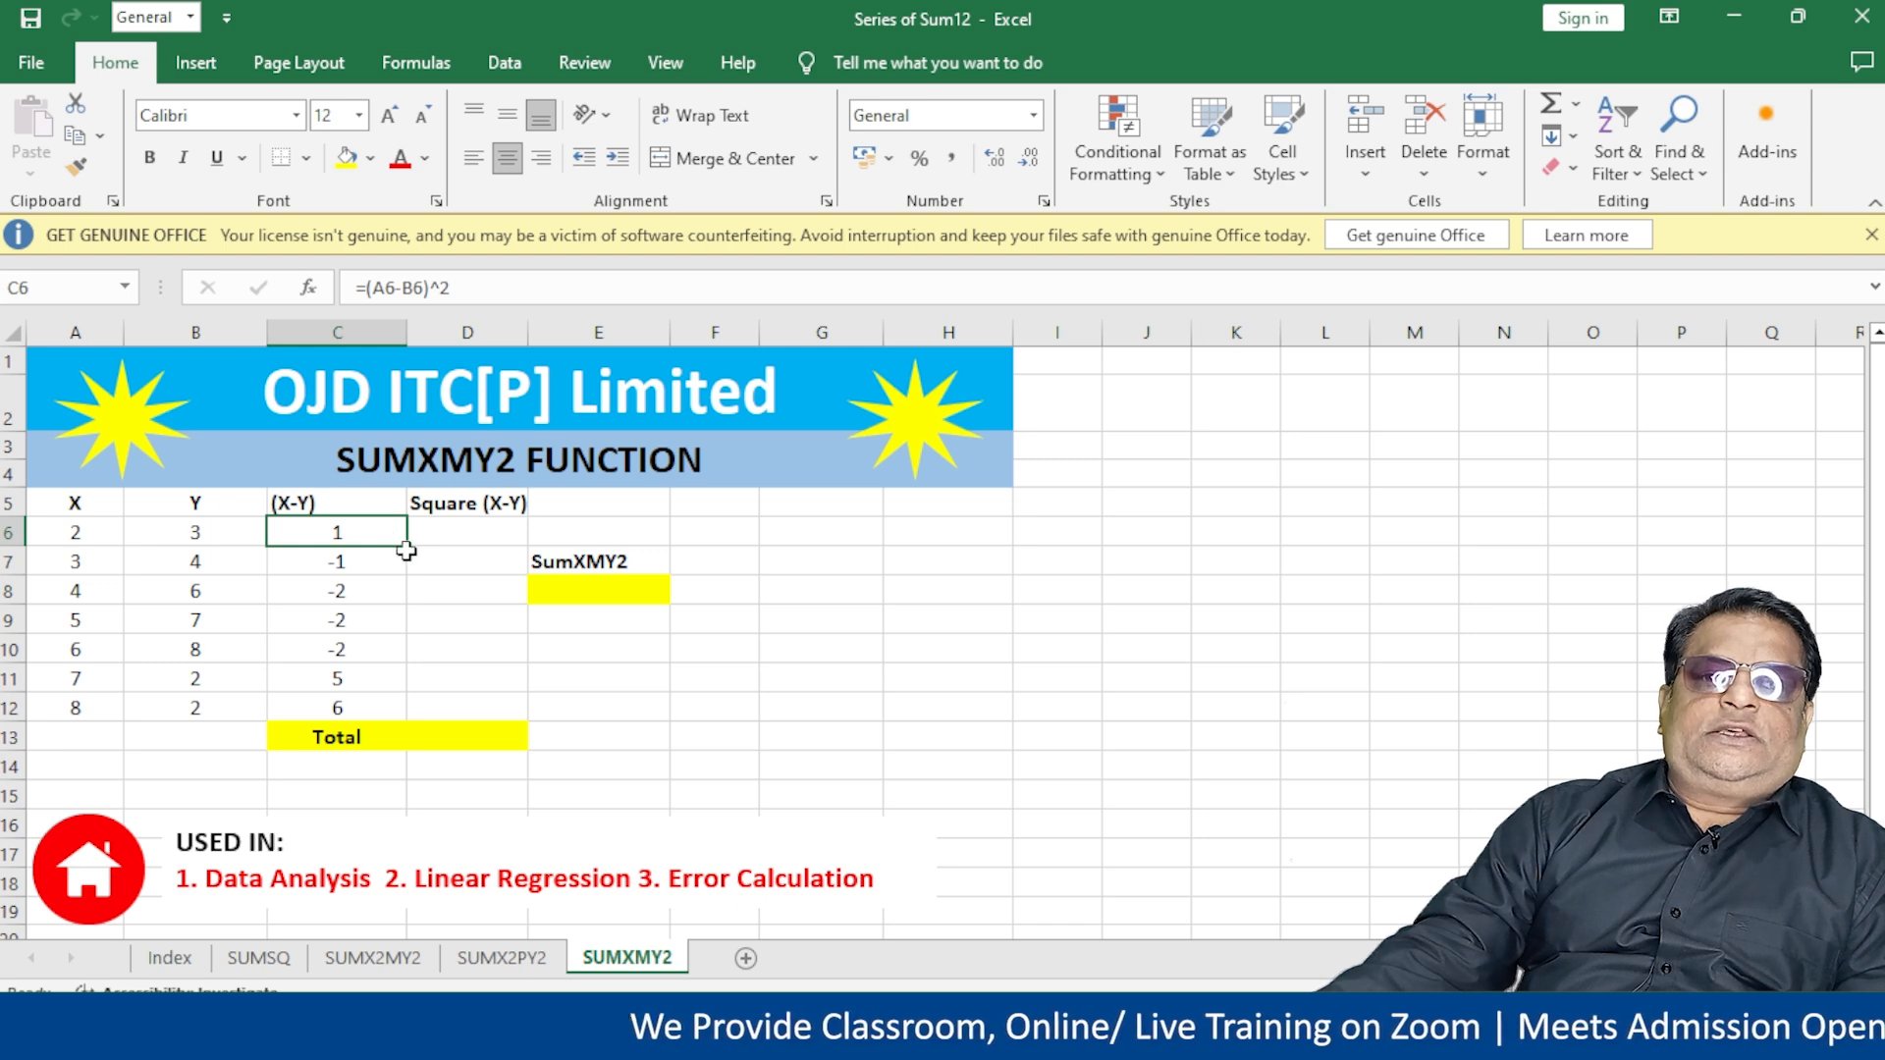
left_click_drag(408, 547, 410, 713)
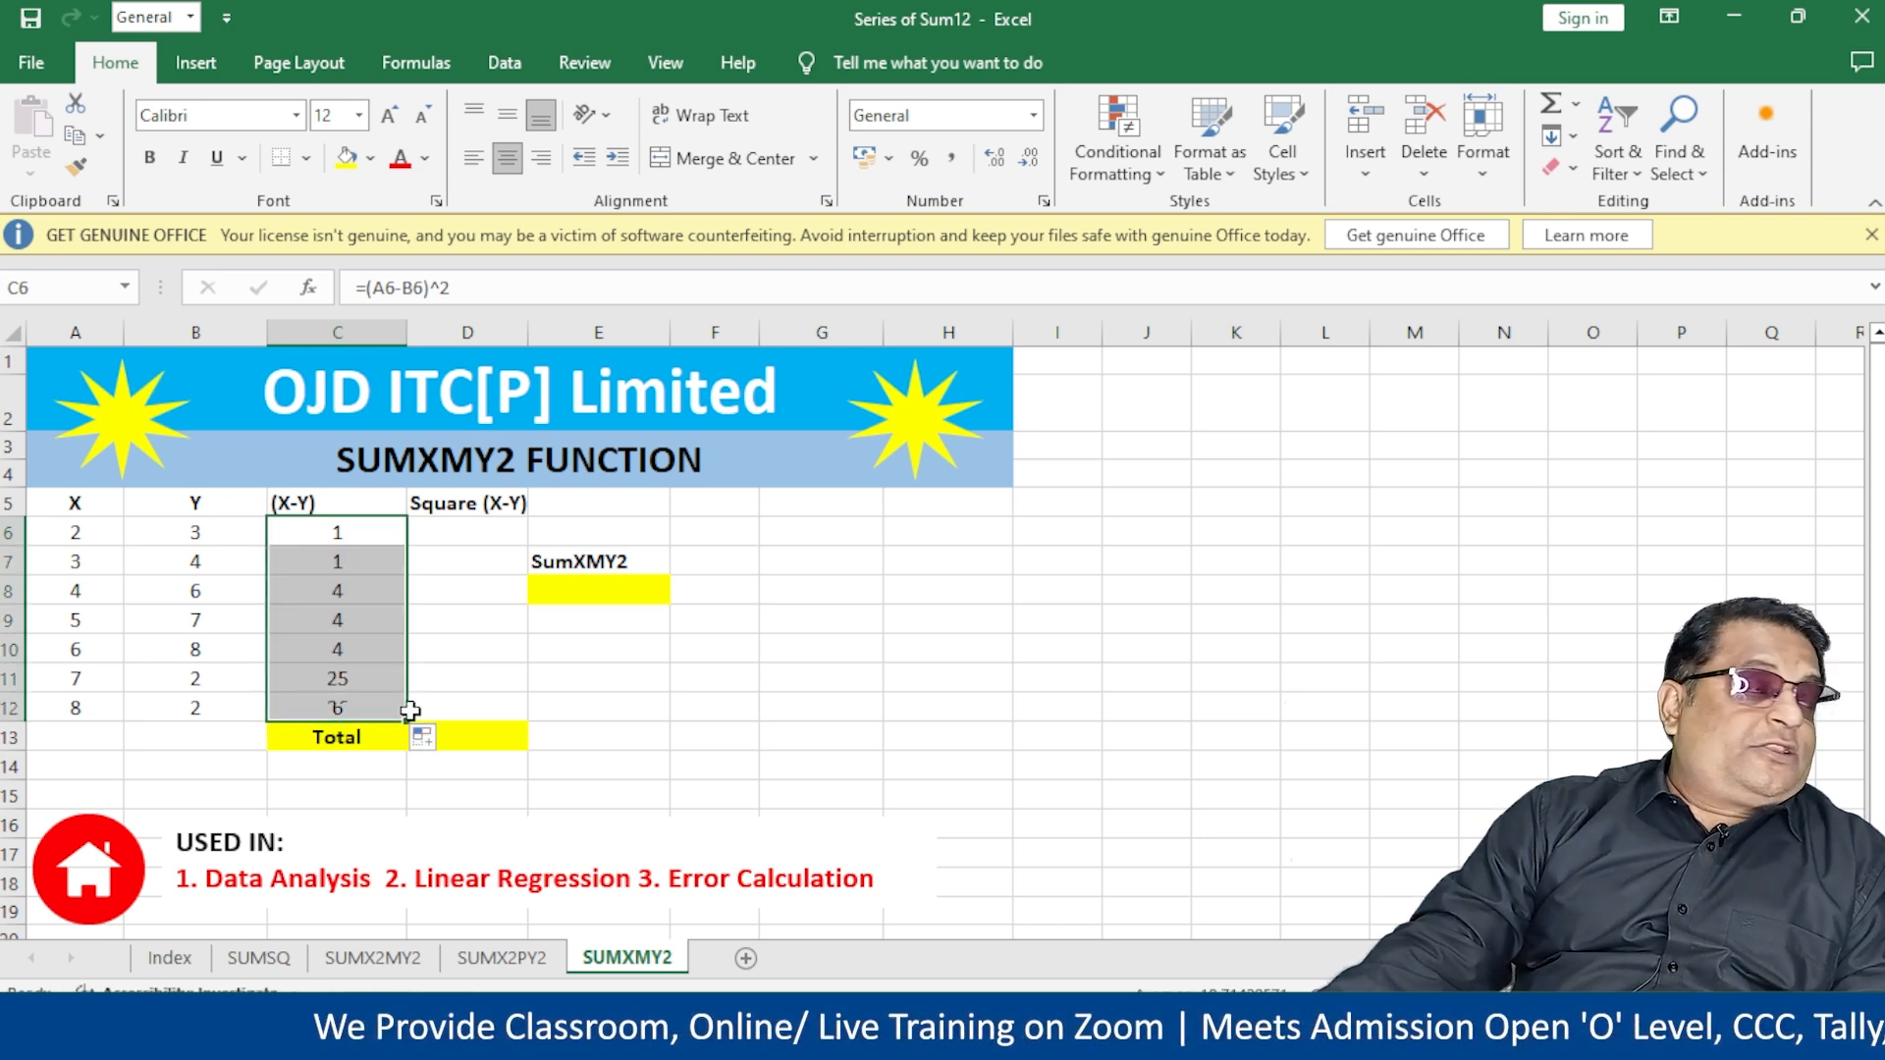
Step: Clear the Square (X-Y) header in D5 and shift the highlighted Total cells from C13:D13 to B13:C13
left_click(473, 506)
key("Delete")
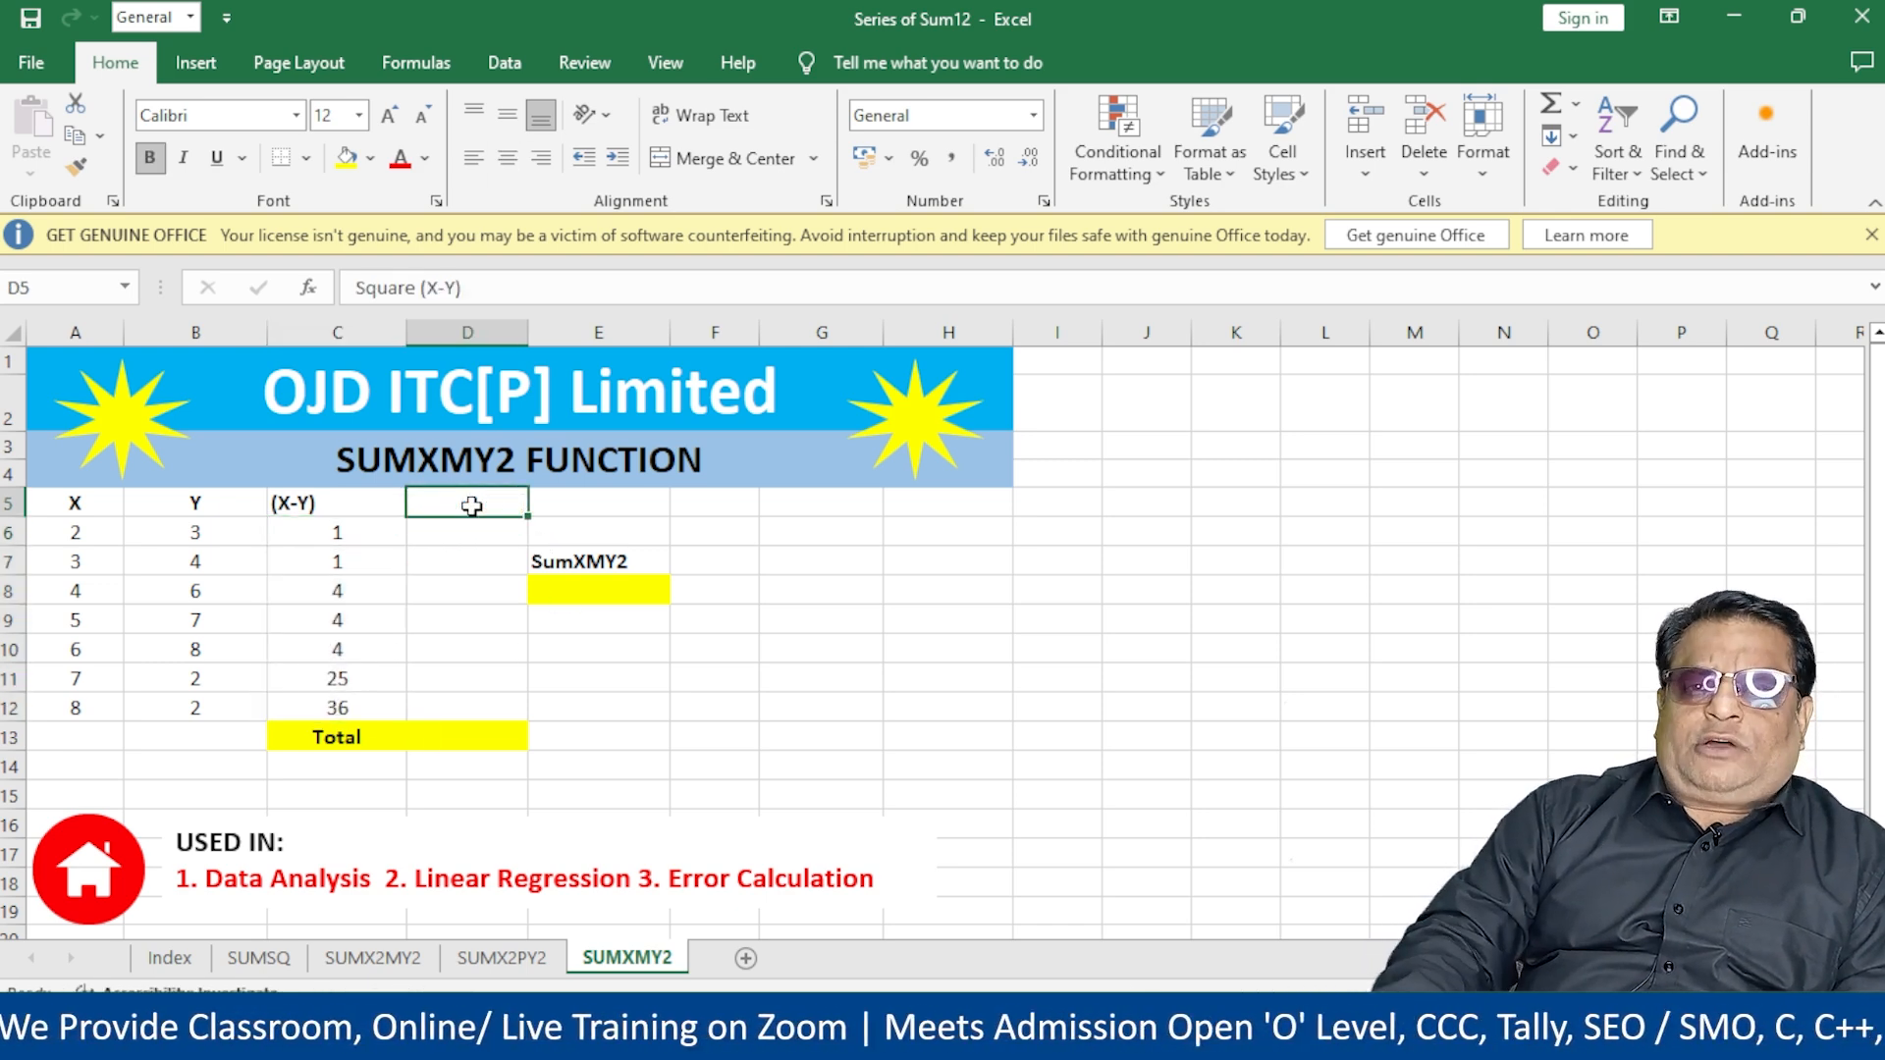
left_click(376, 744)
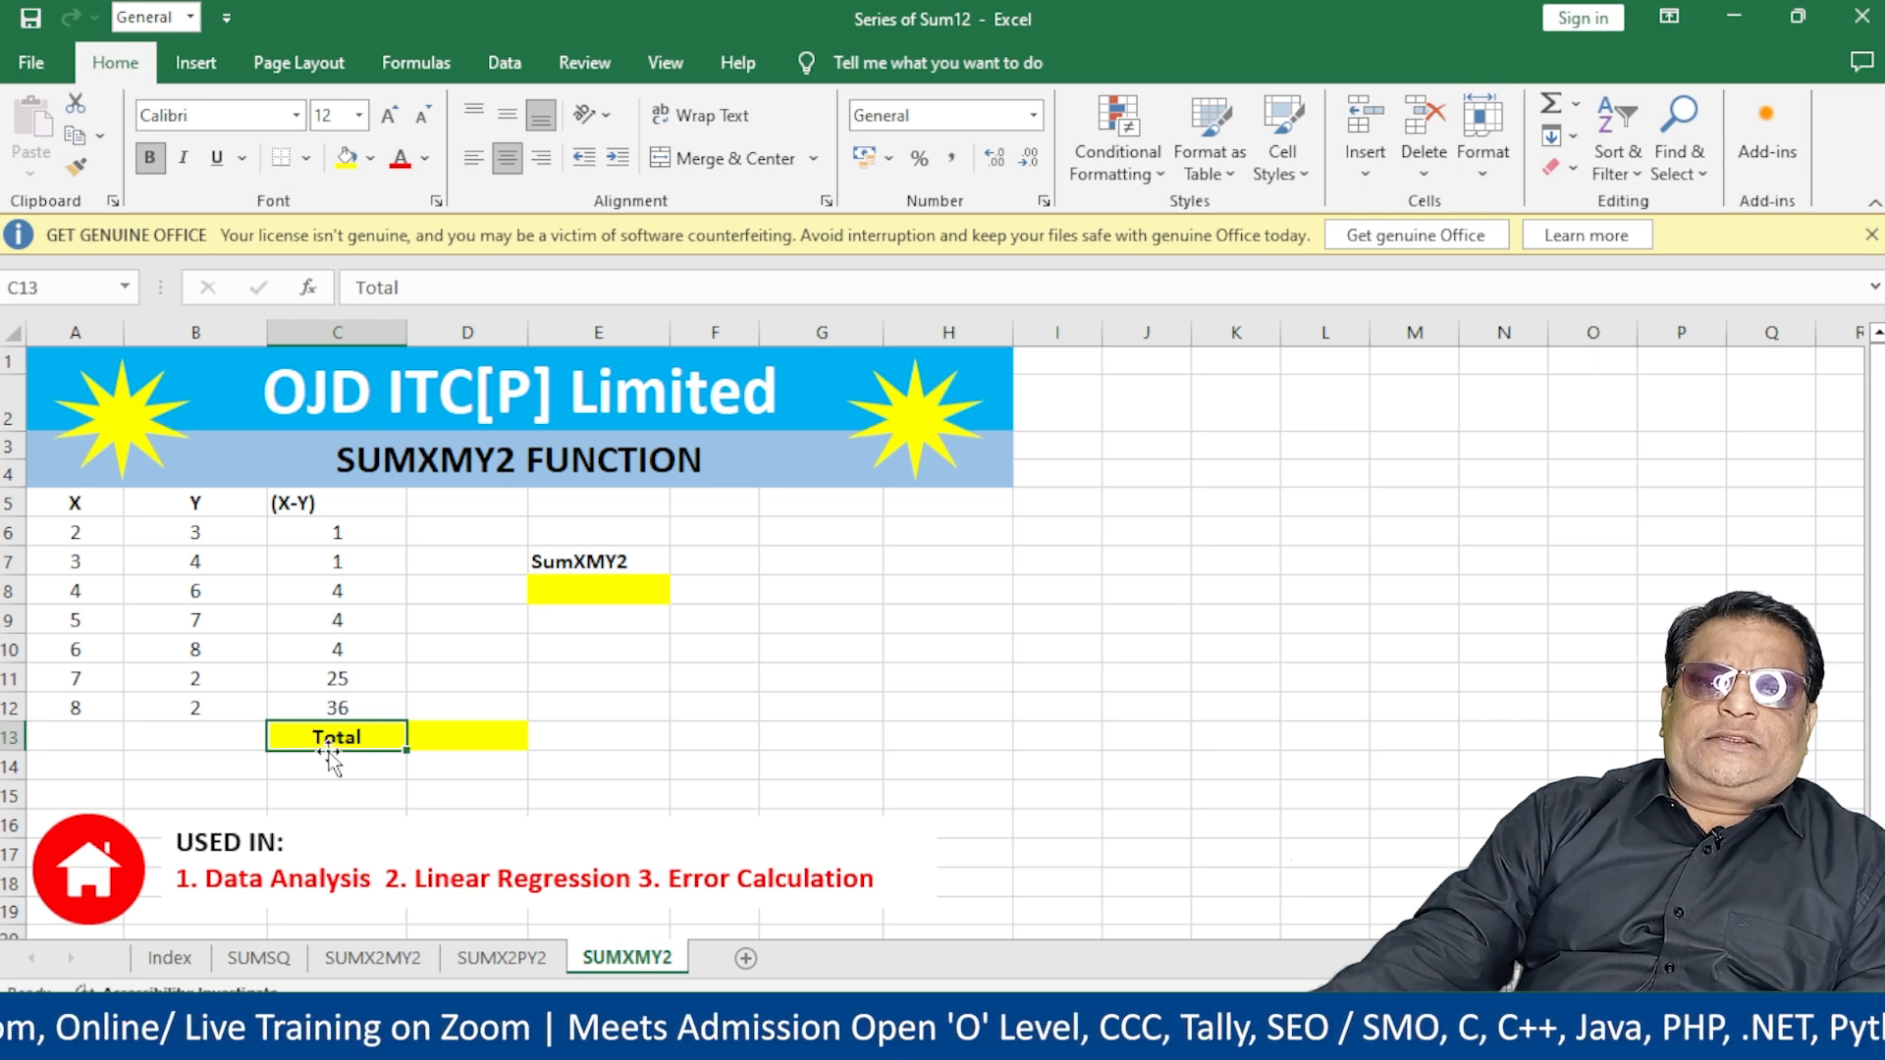
left_click_drag(376, 744, 234, 746)
left_click(427, 751)
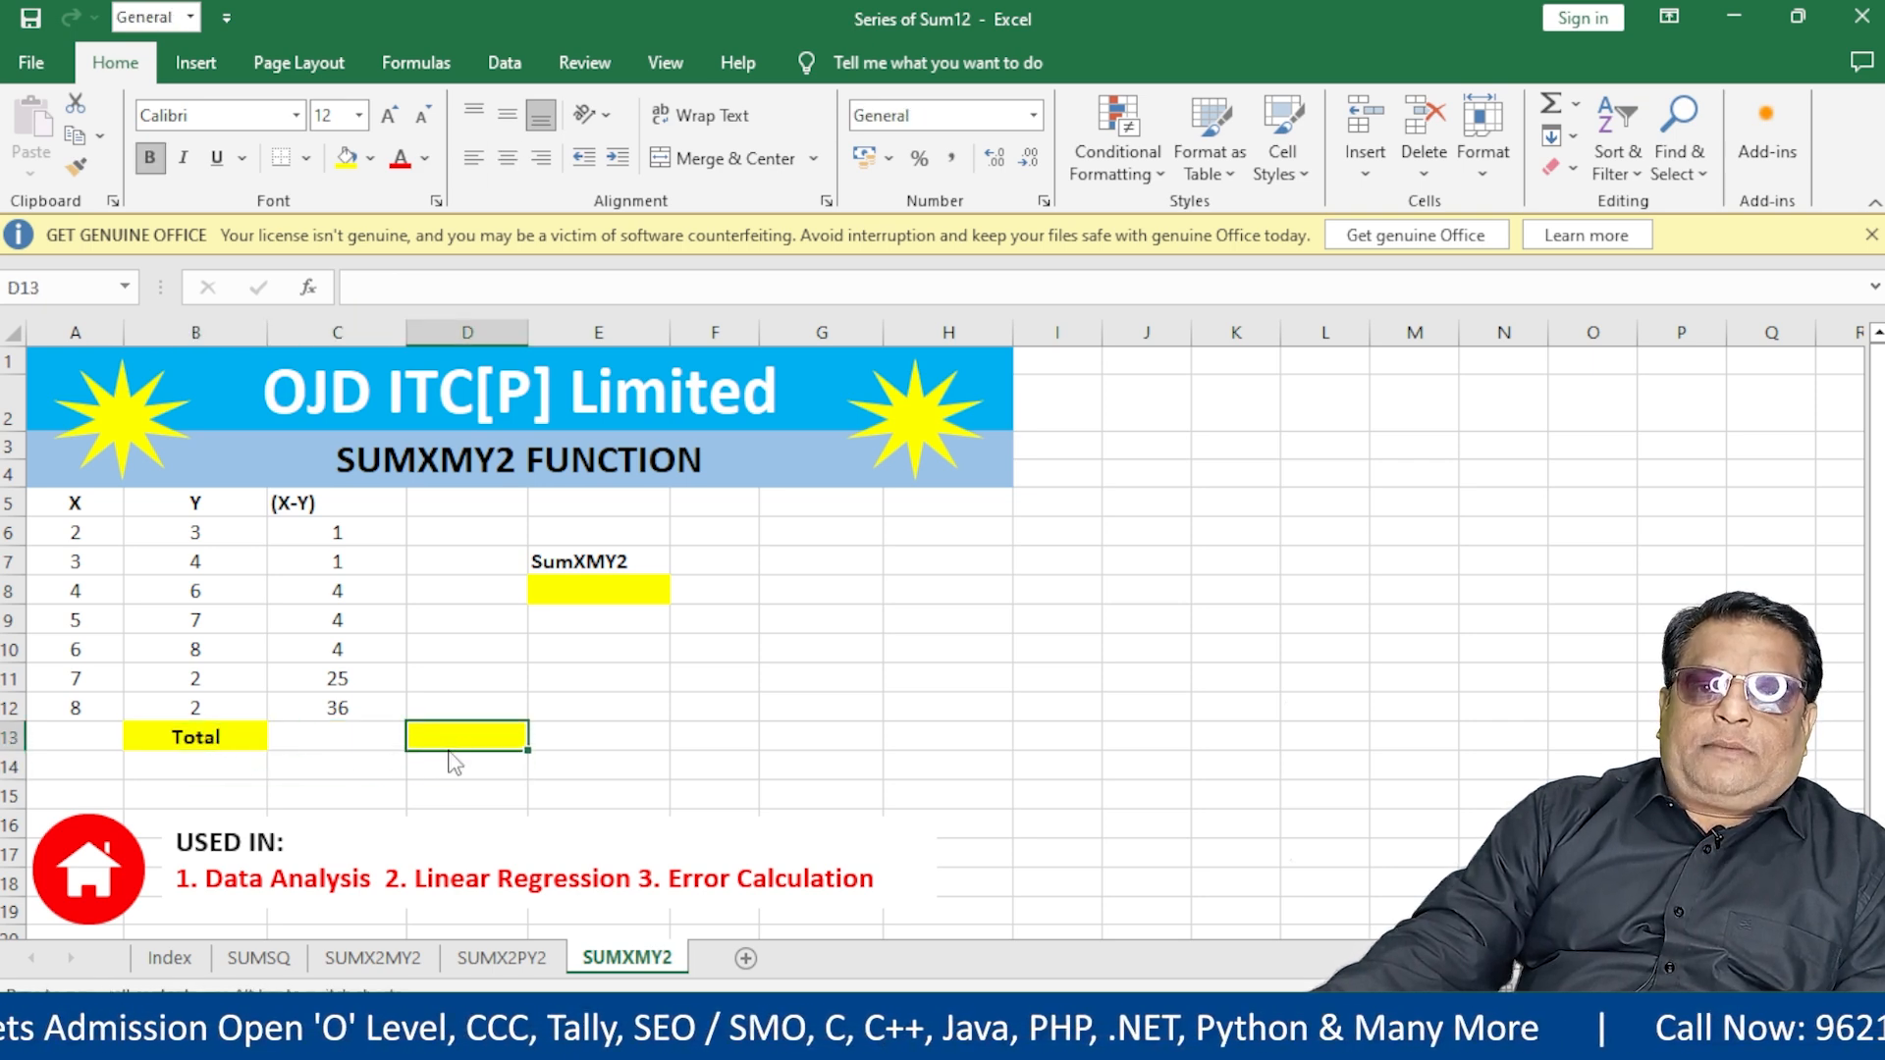
left_click_drag(452, 759, 359, 769)
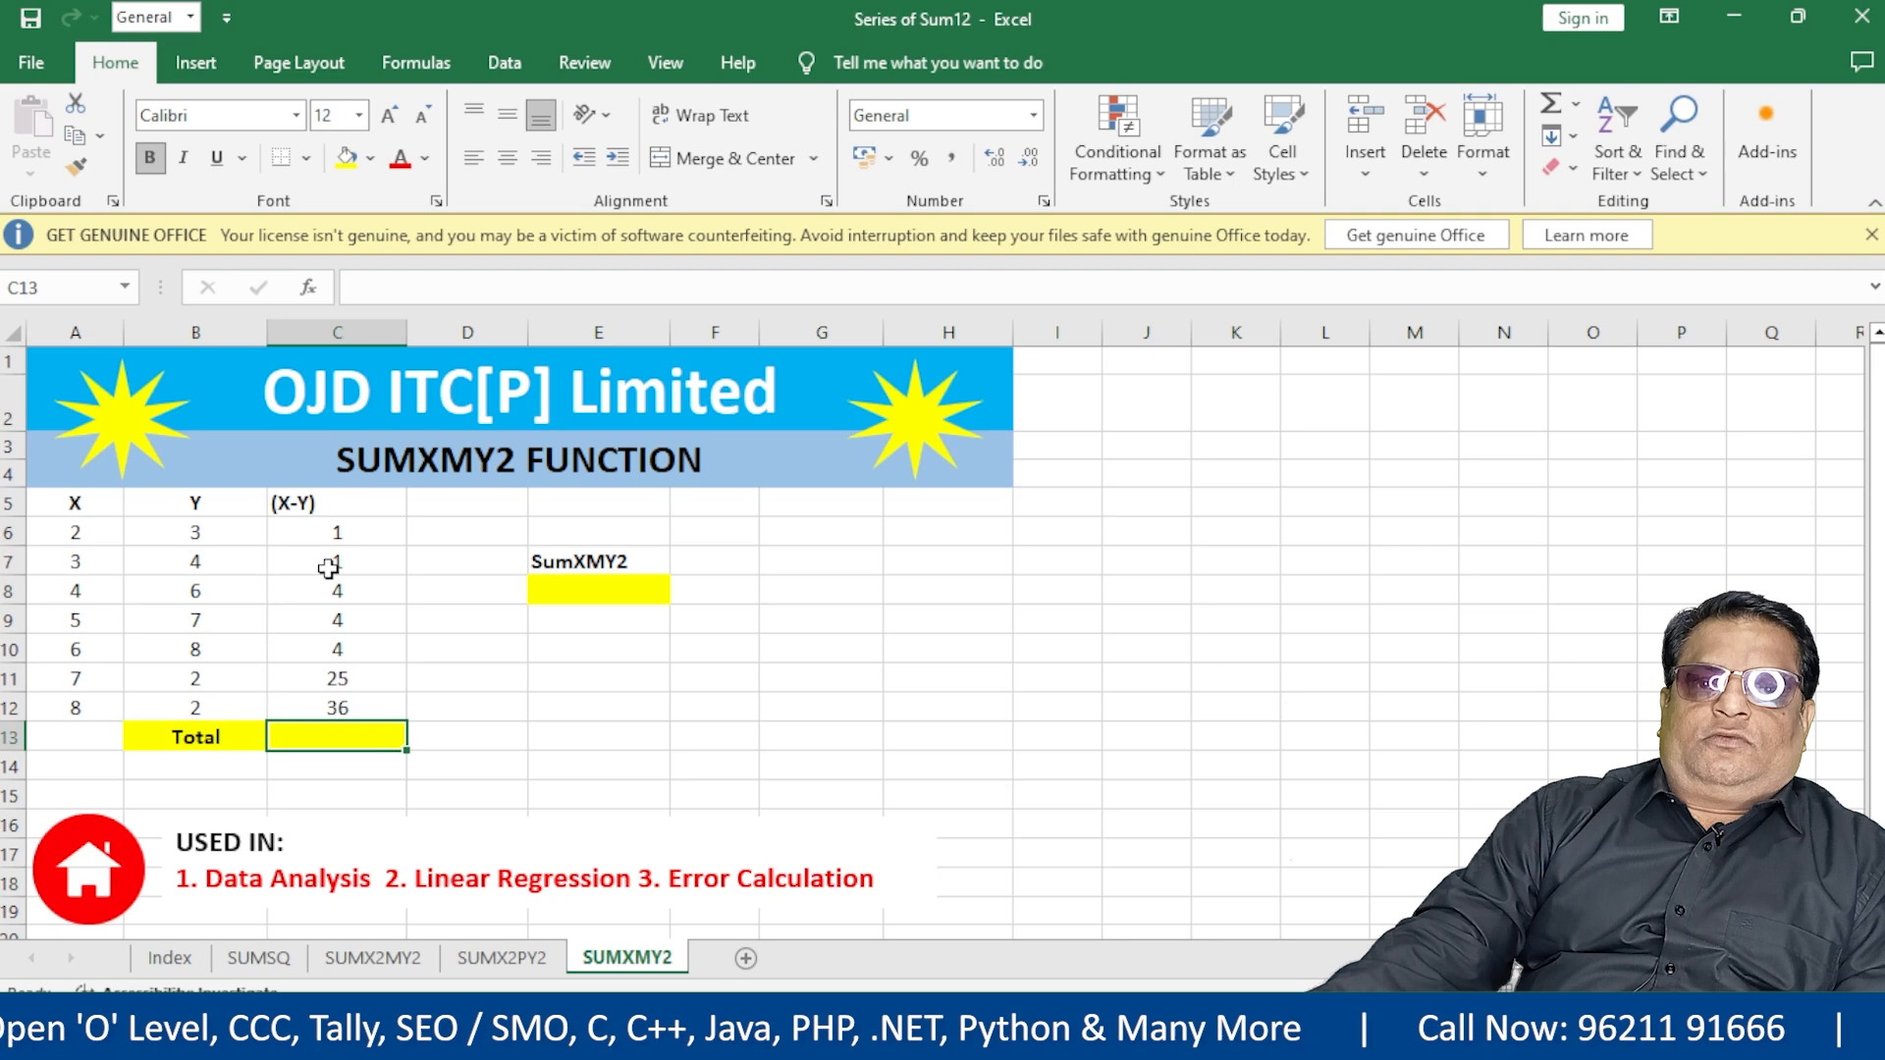
Step: Change the column header in C5 to (X-Y)^2
double_click(336, 508)
type("^2")
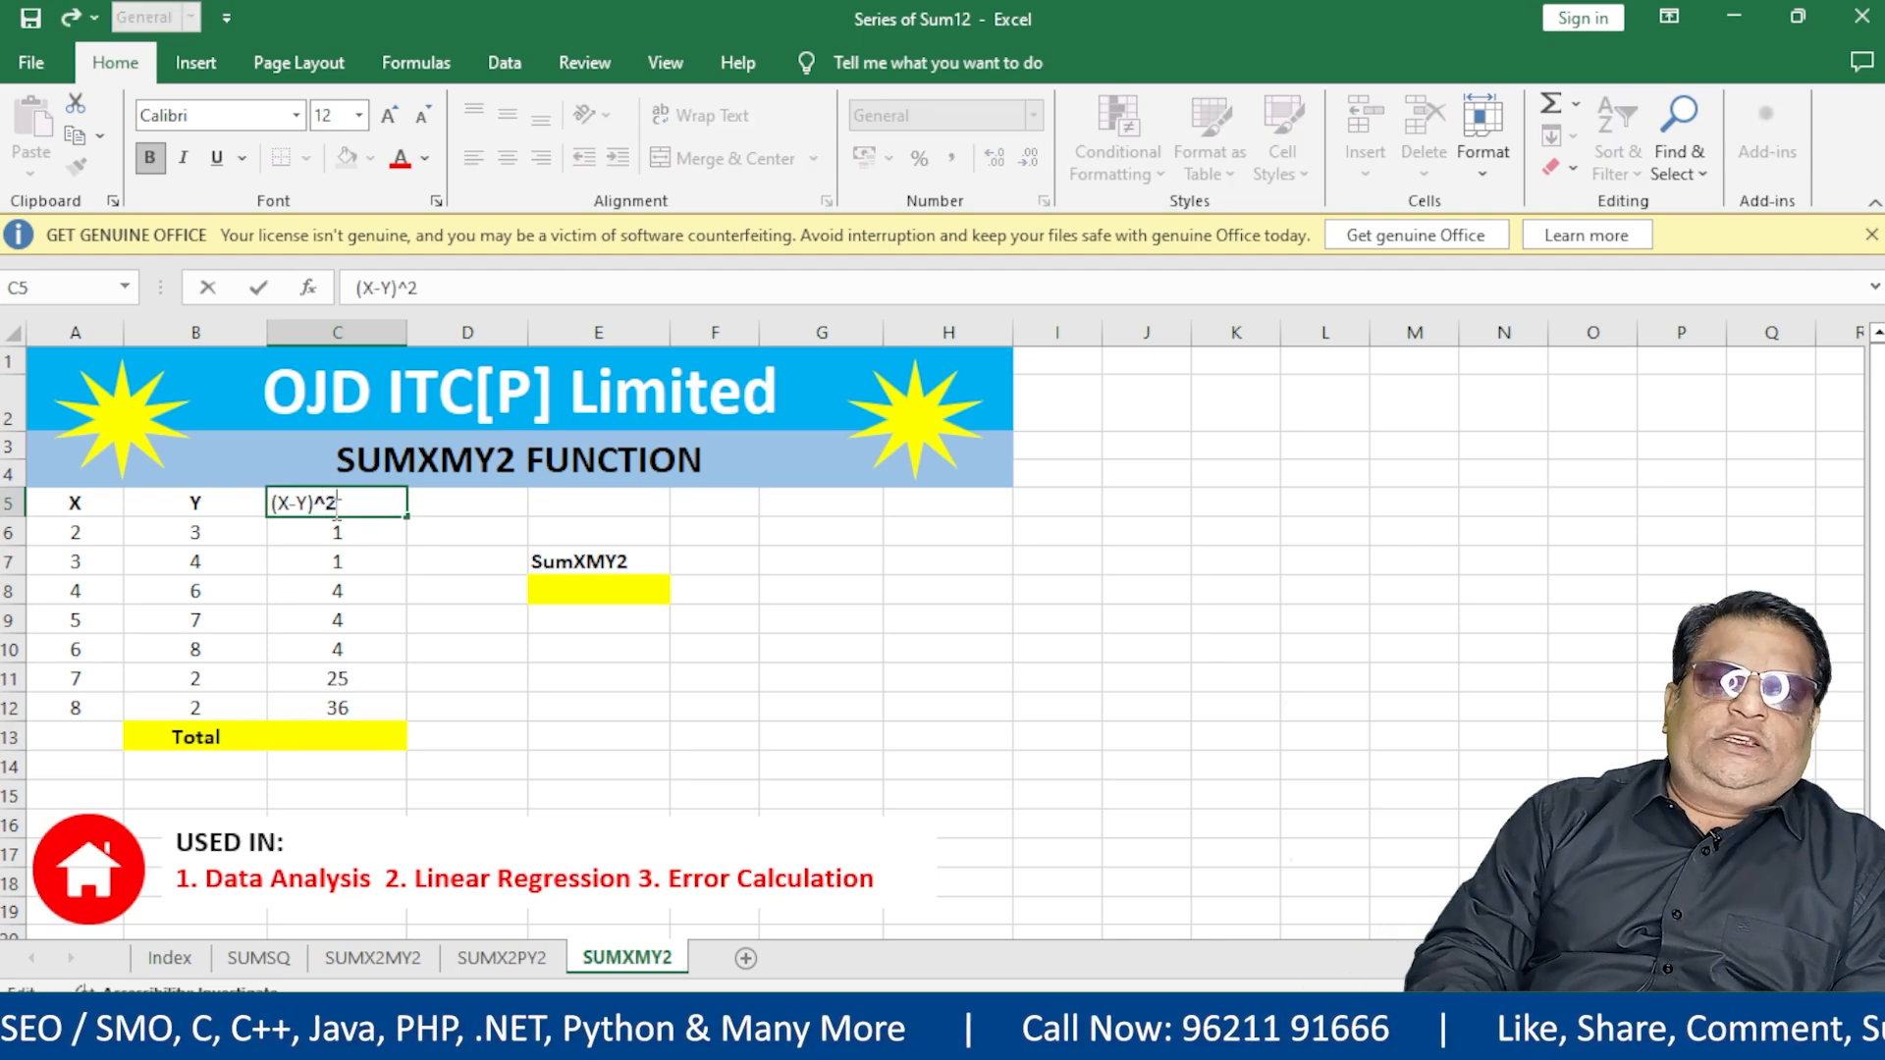
key("Return")
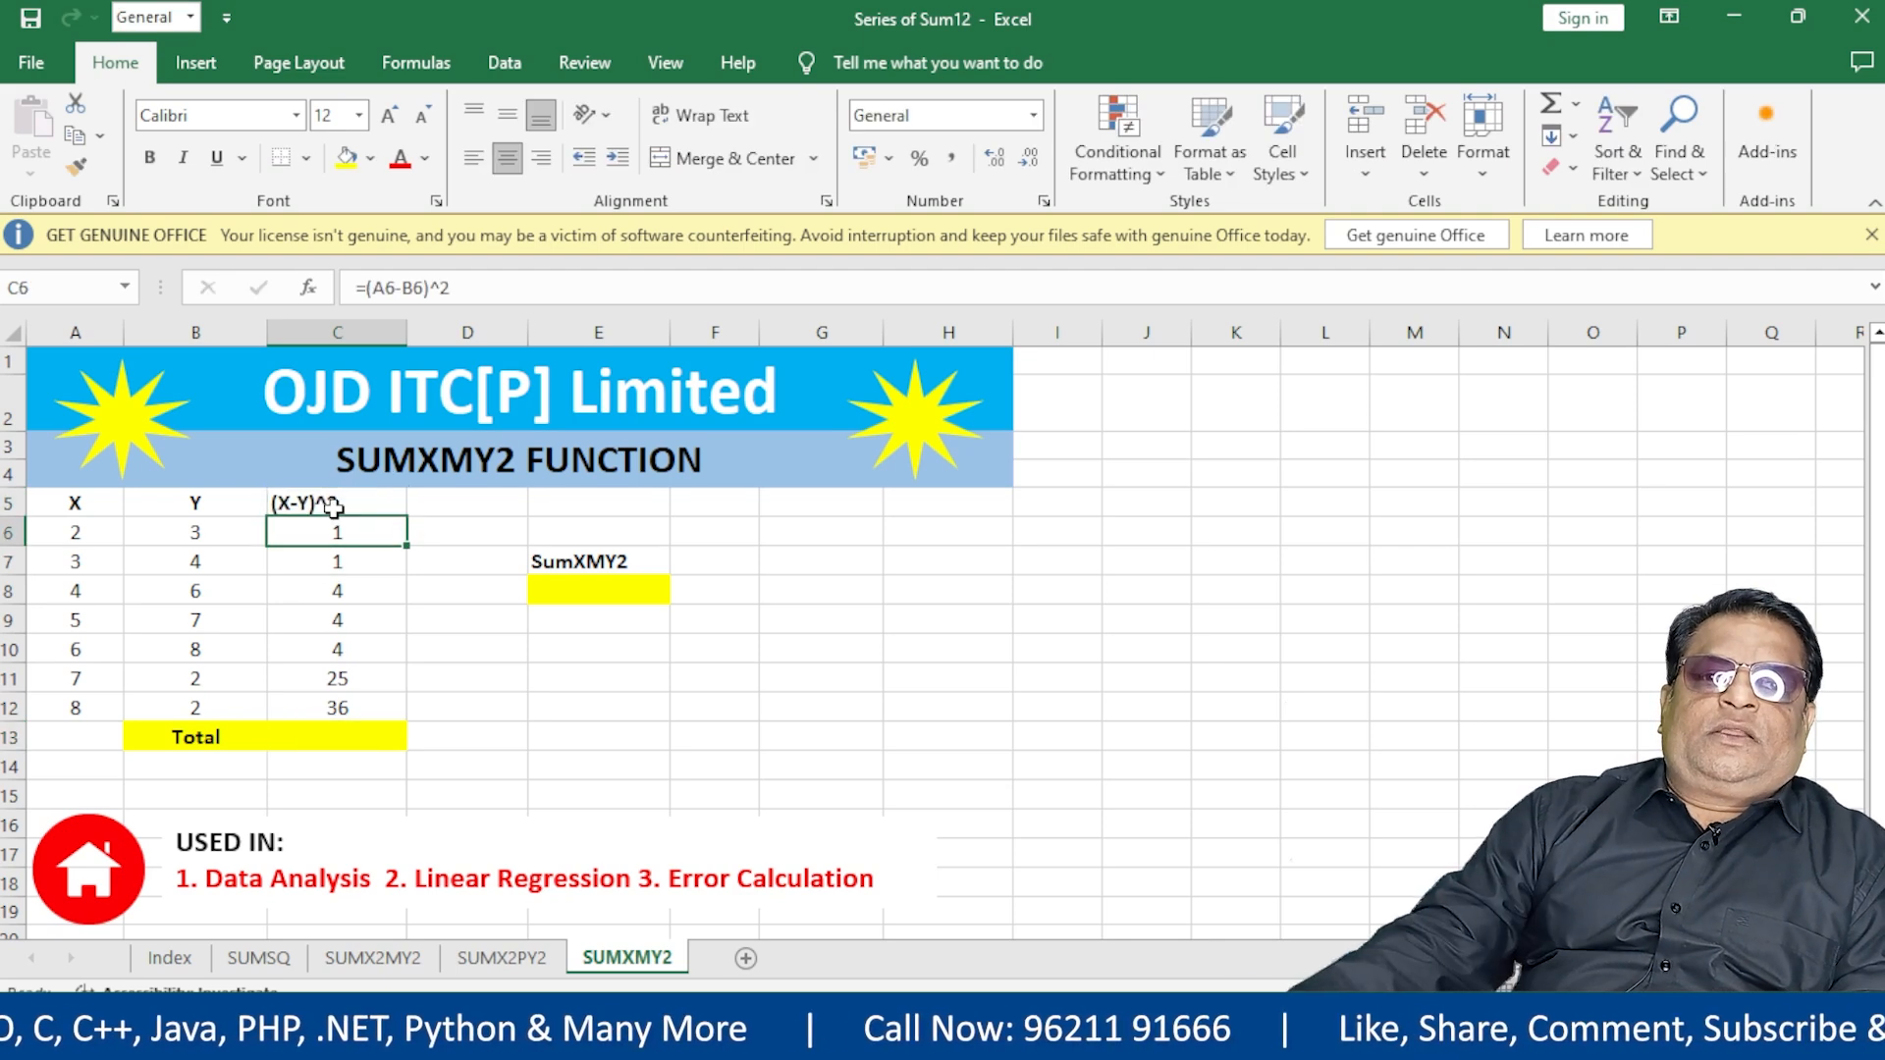
Step: Total the (X-Y)^2 column in C13 with an AutoSum of the values above it
left_click(365, 737)
key("alt+equal")
key("Return")
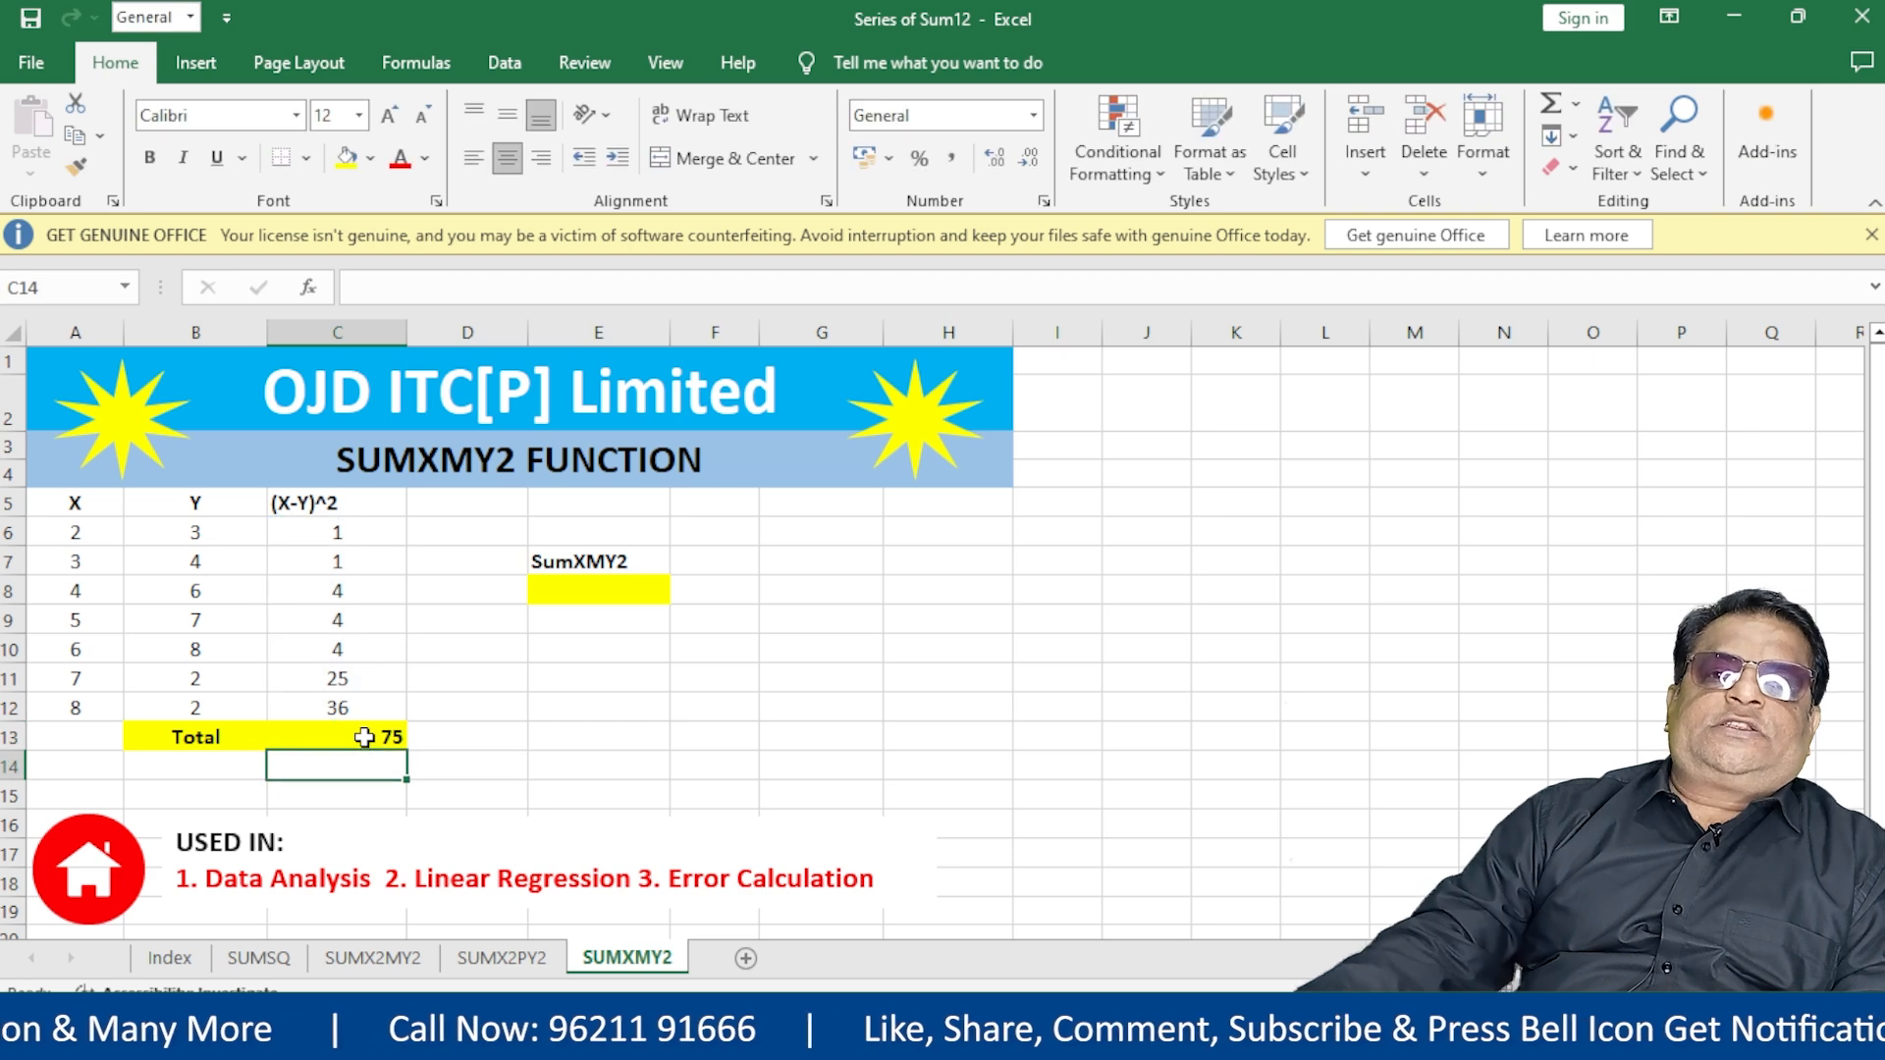
Step: Enter a SUMXMY2 formula in E8 using A6:A12 as the X array and B6:B12 as the Y array
left_click(569, 599)
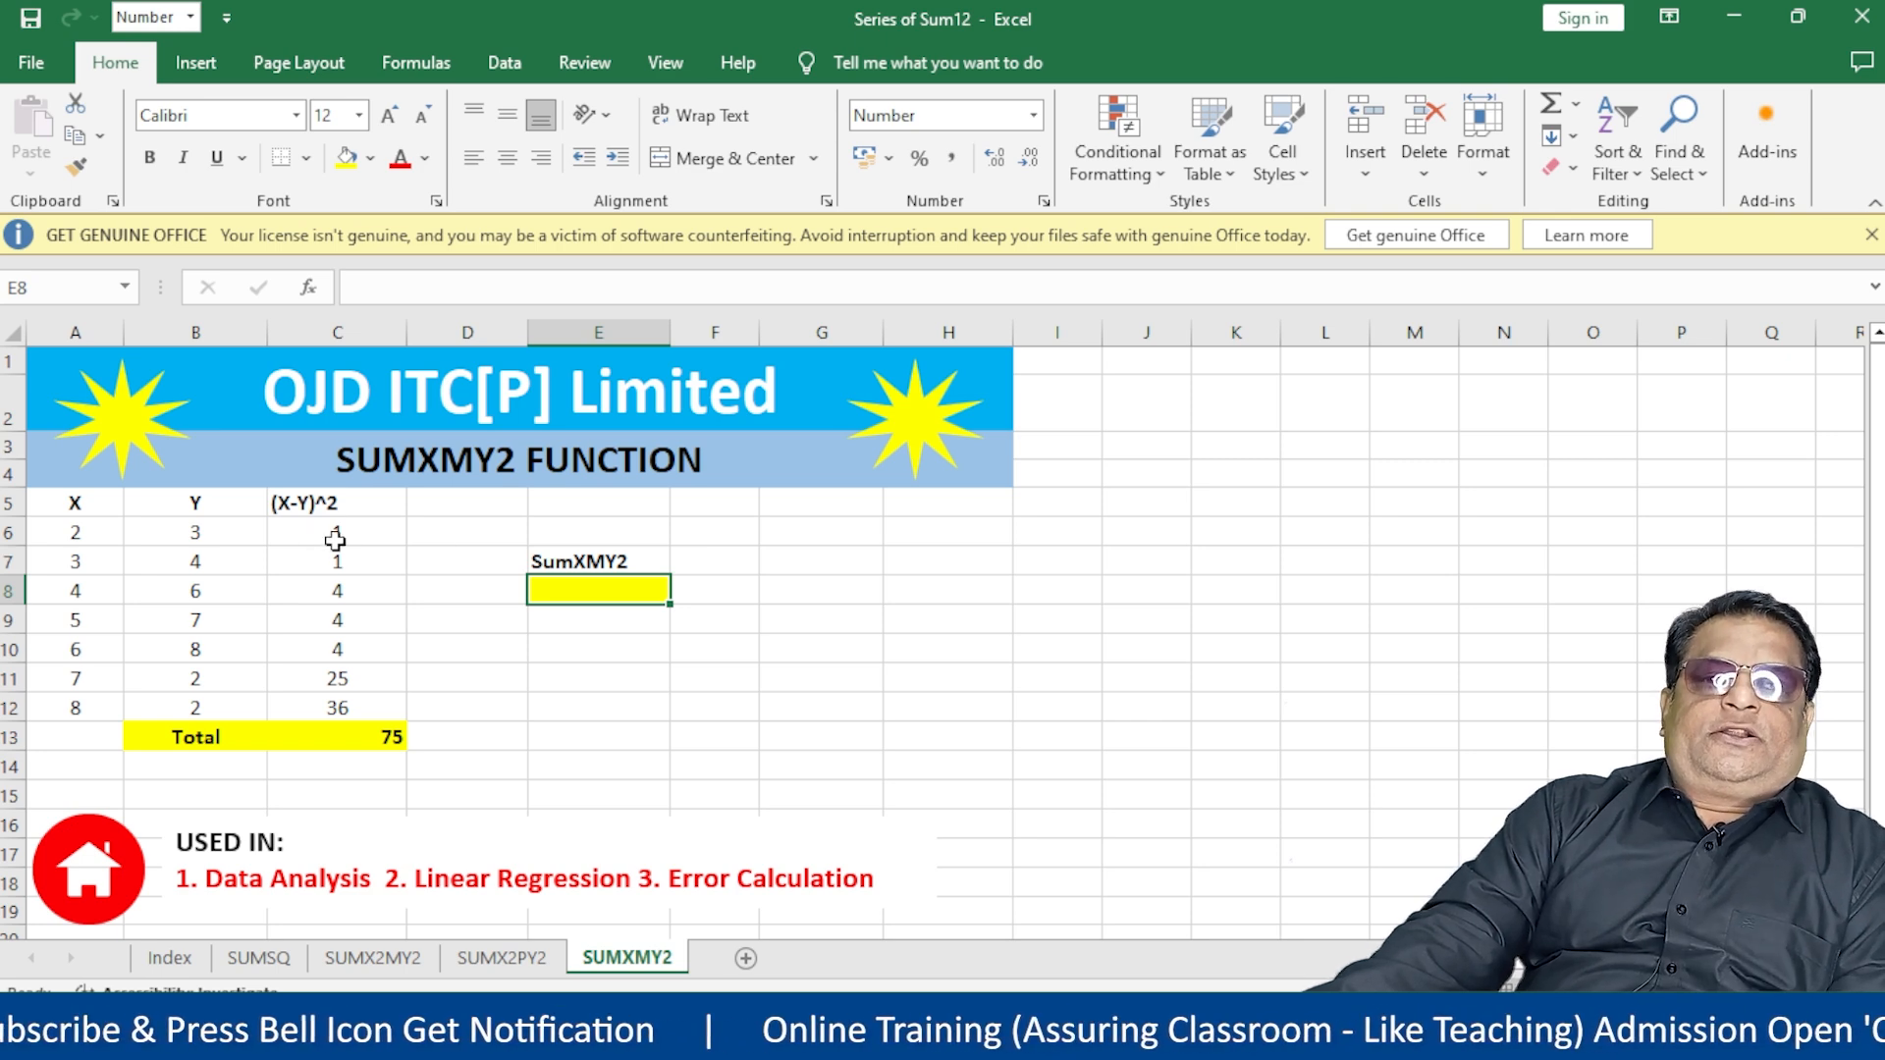
type("=su")
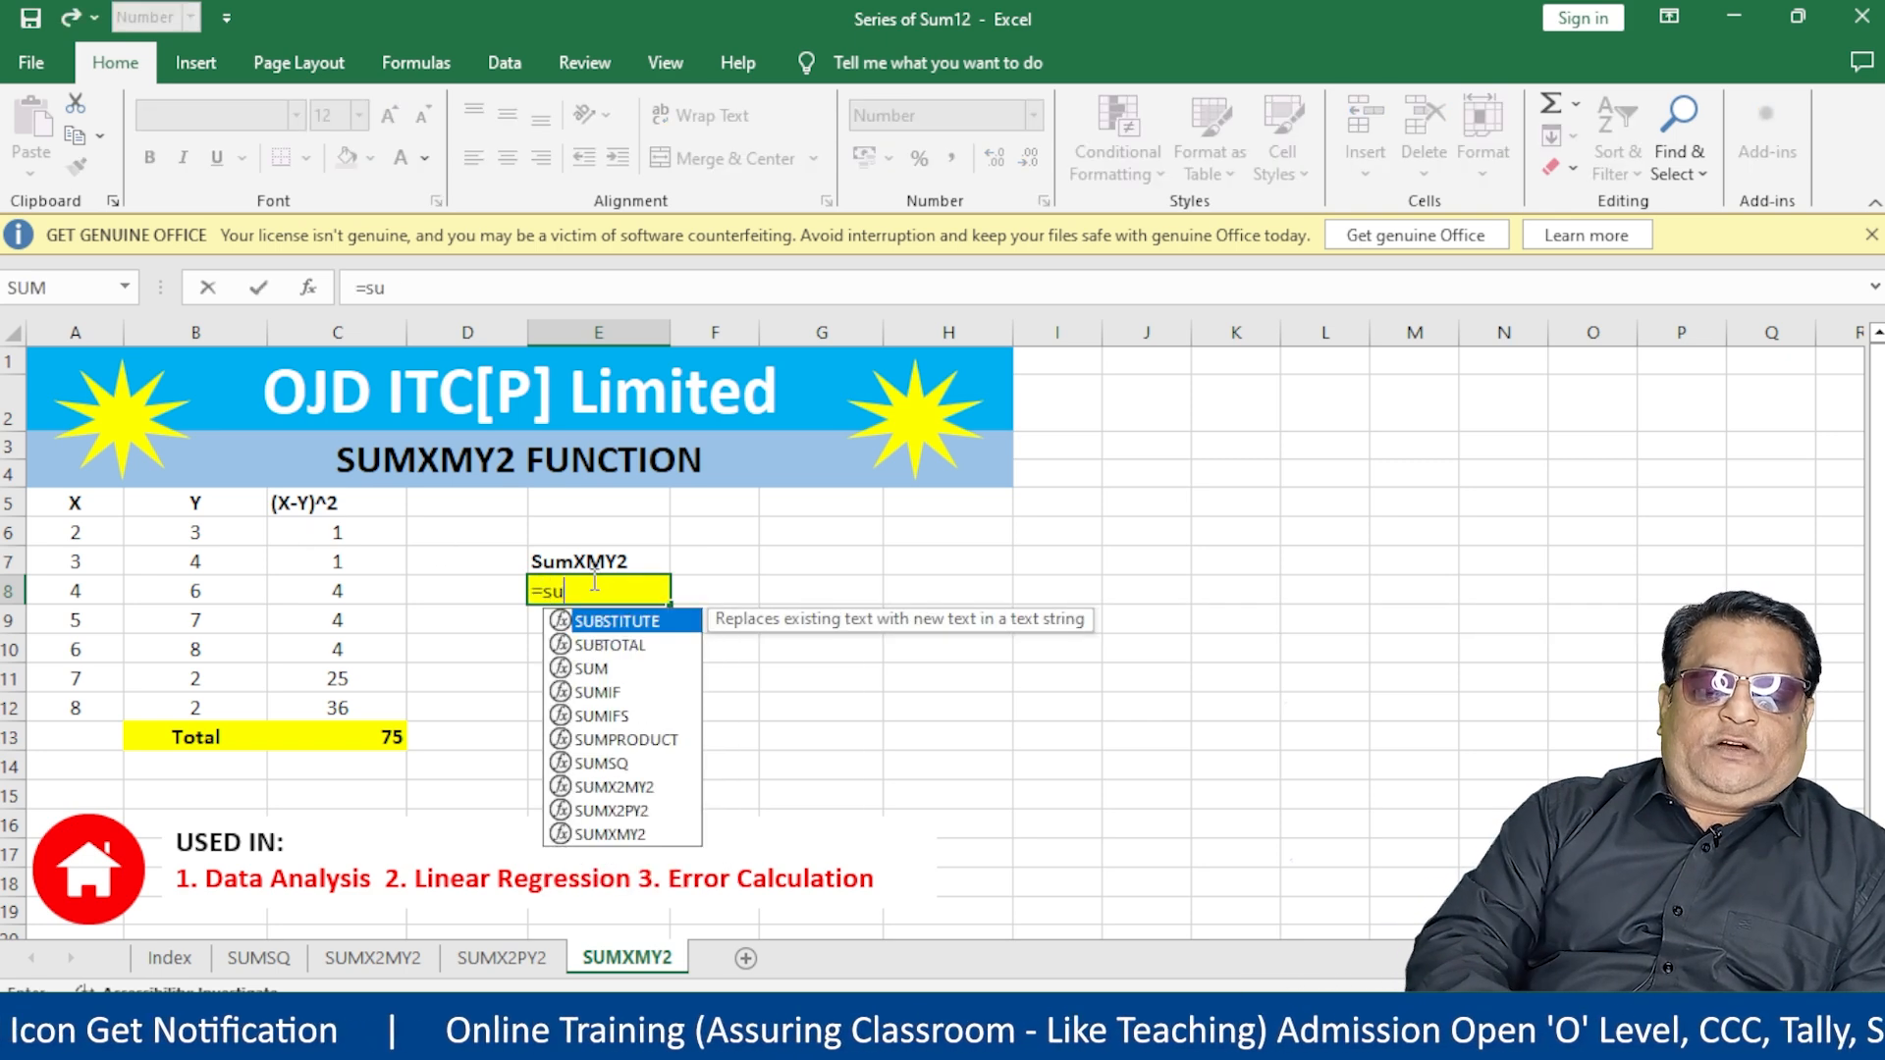
type("mxm")
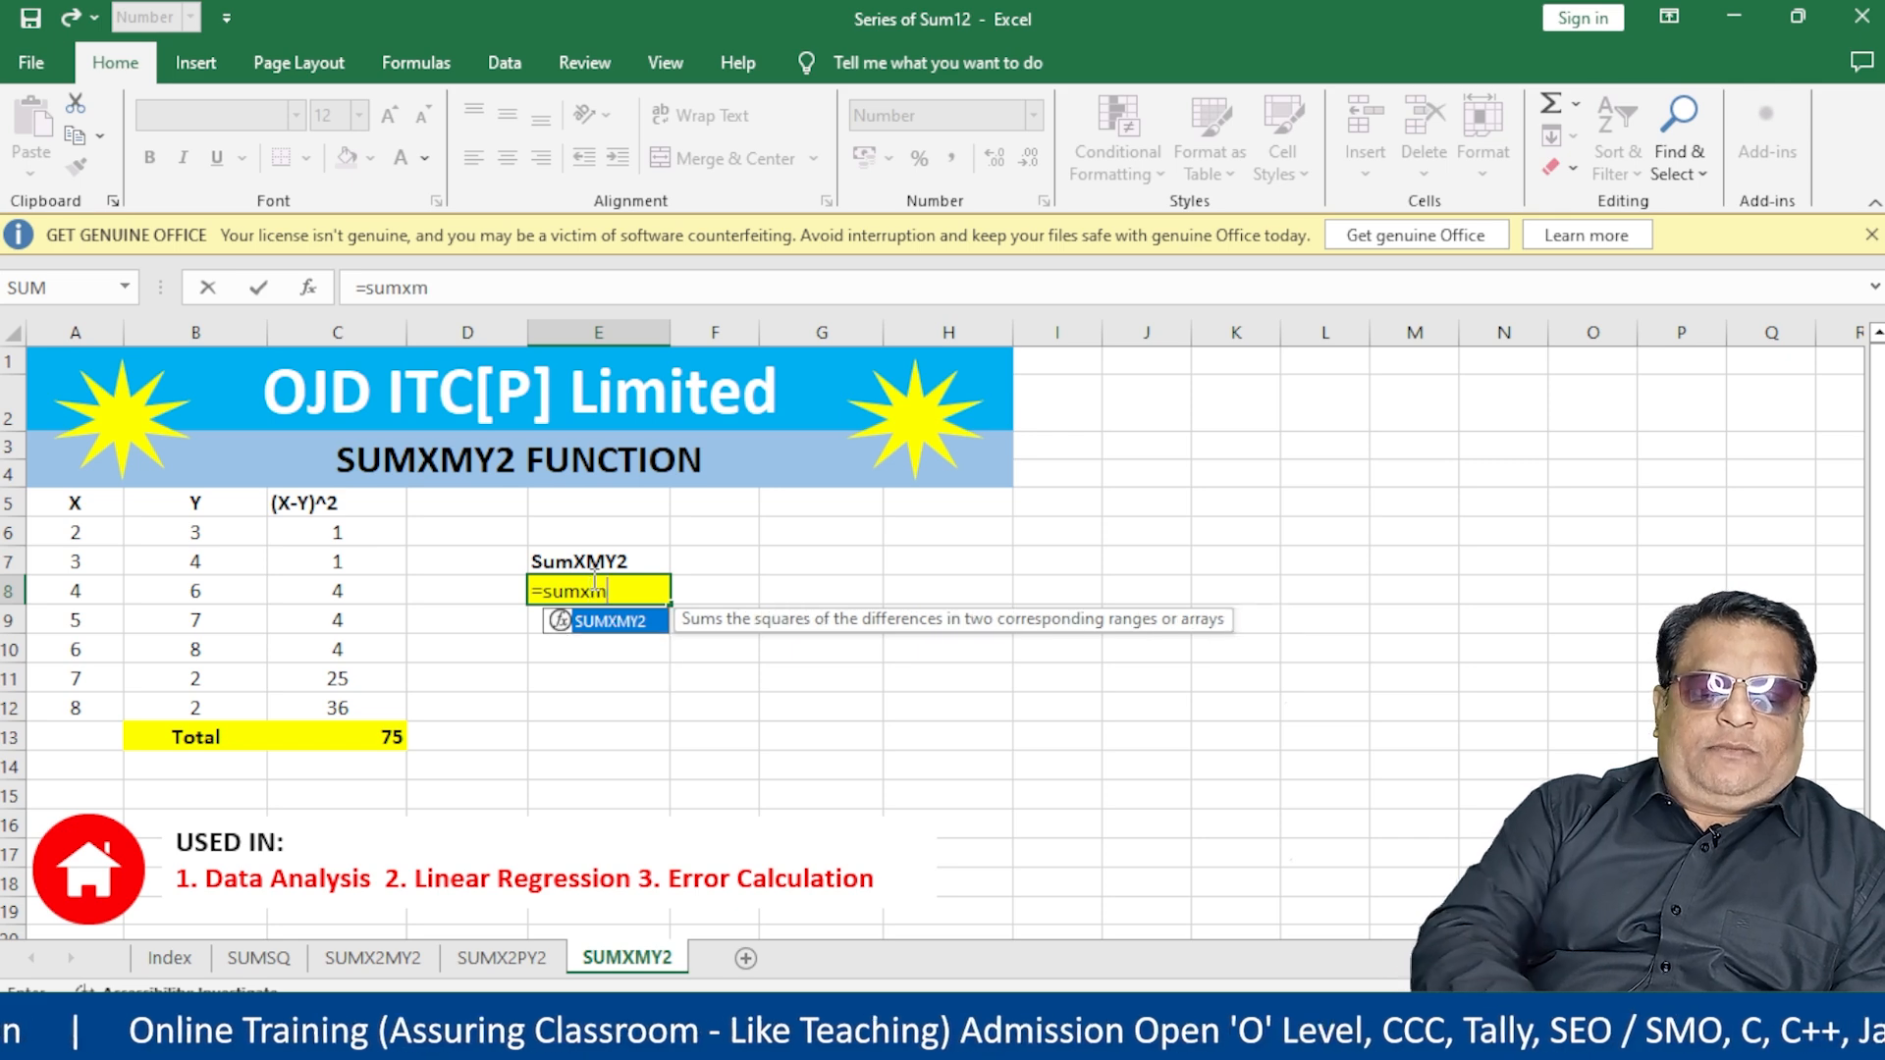
type("y2(")
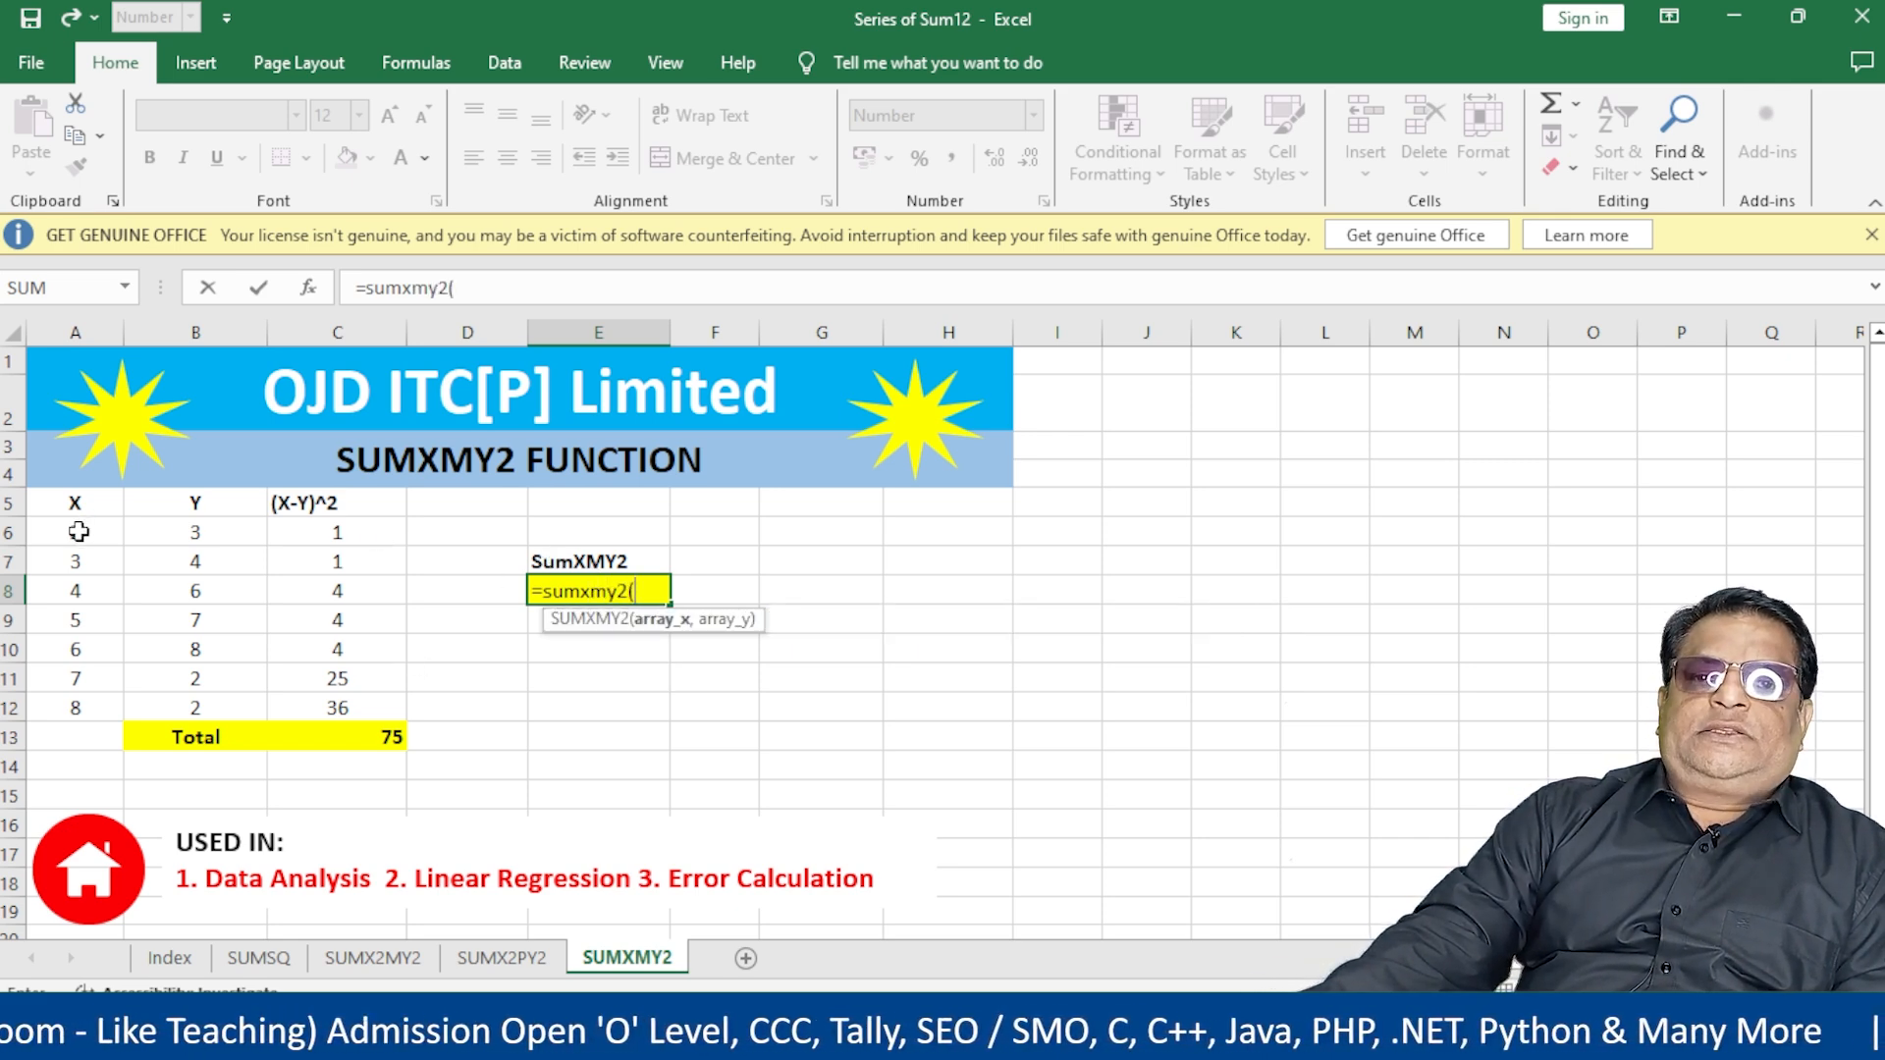
left_click_drag(78, 532, 75, 707)
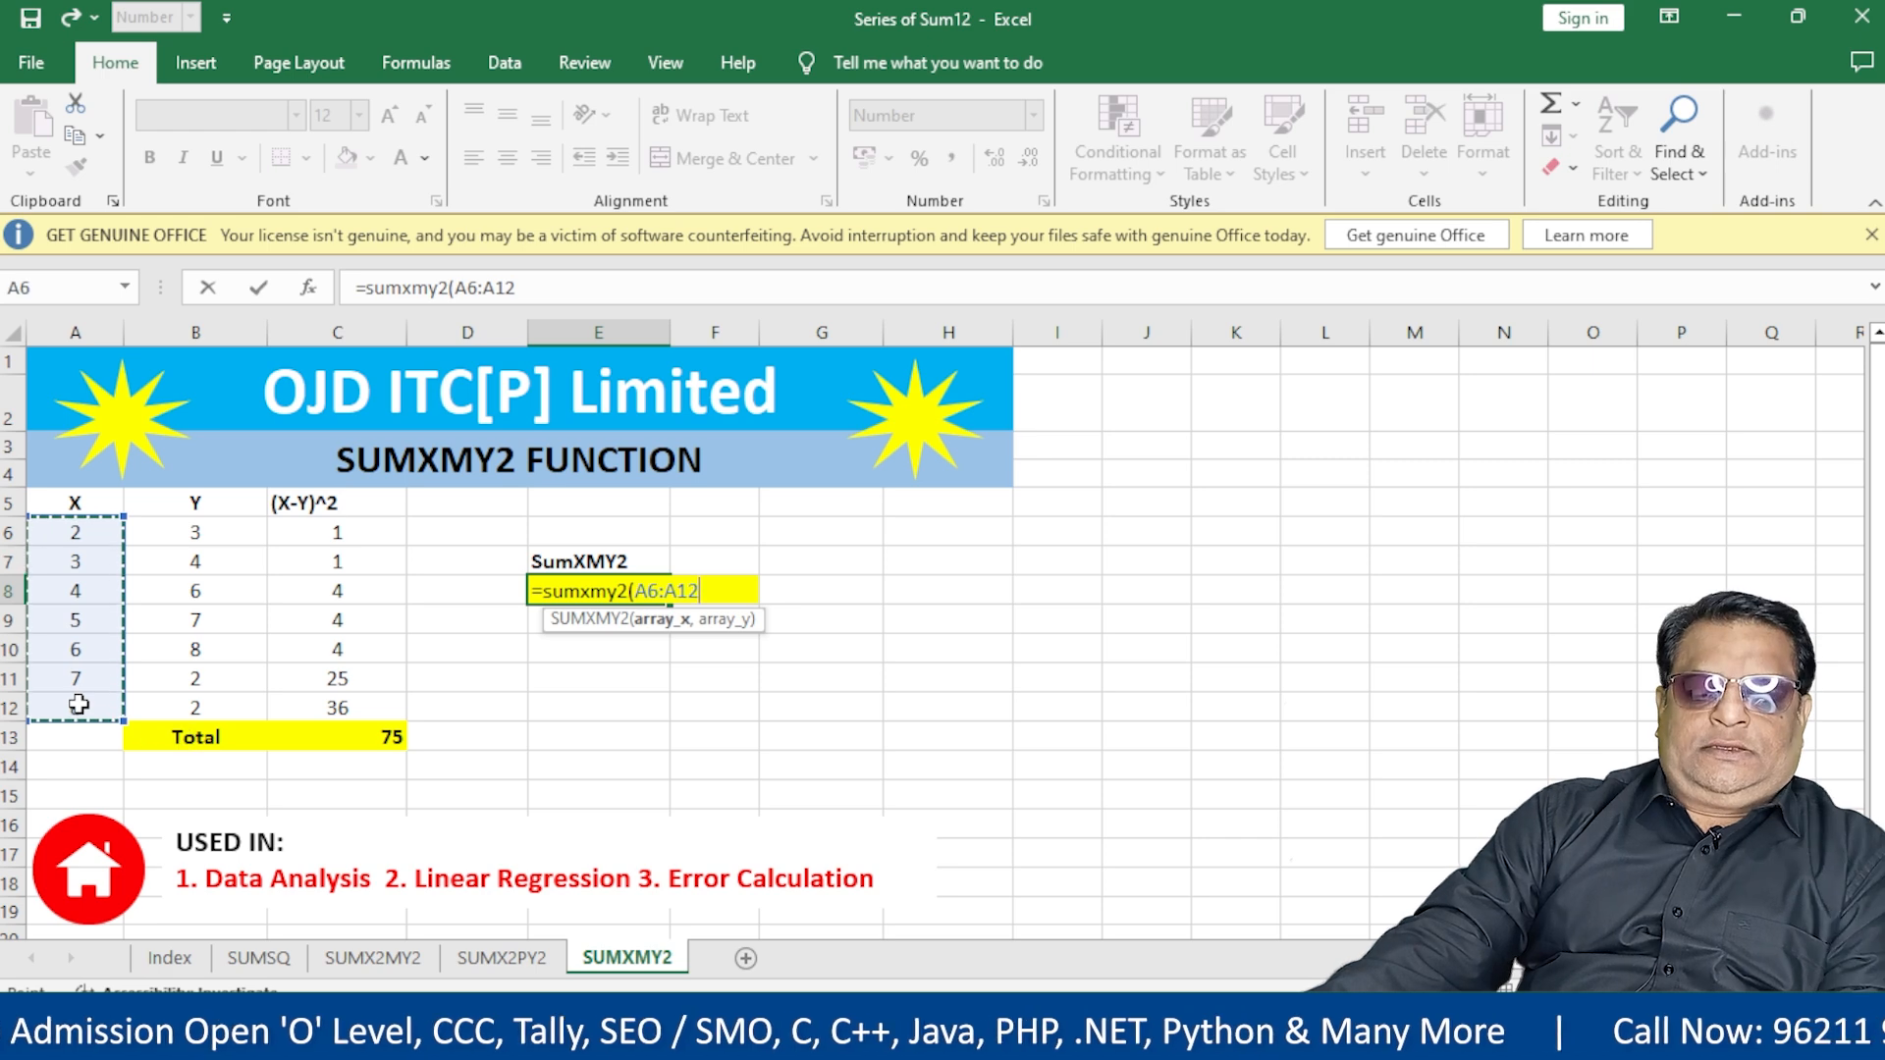
type(",")
left_click_drag(202, 532, 177, 709)
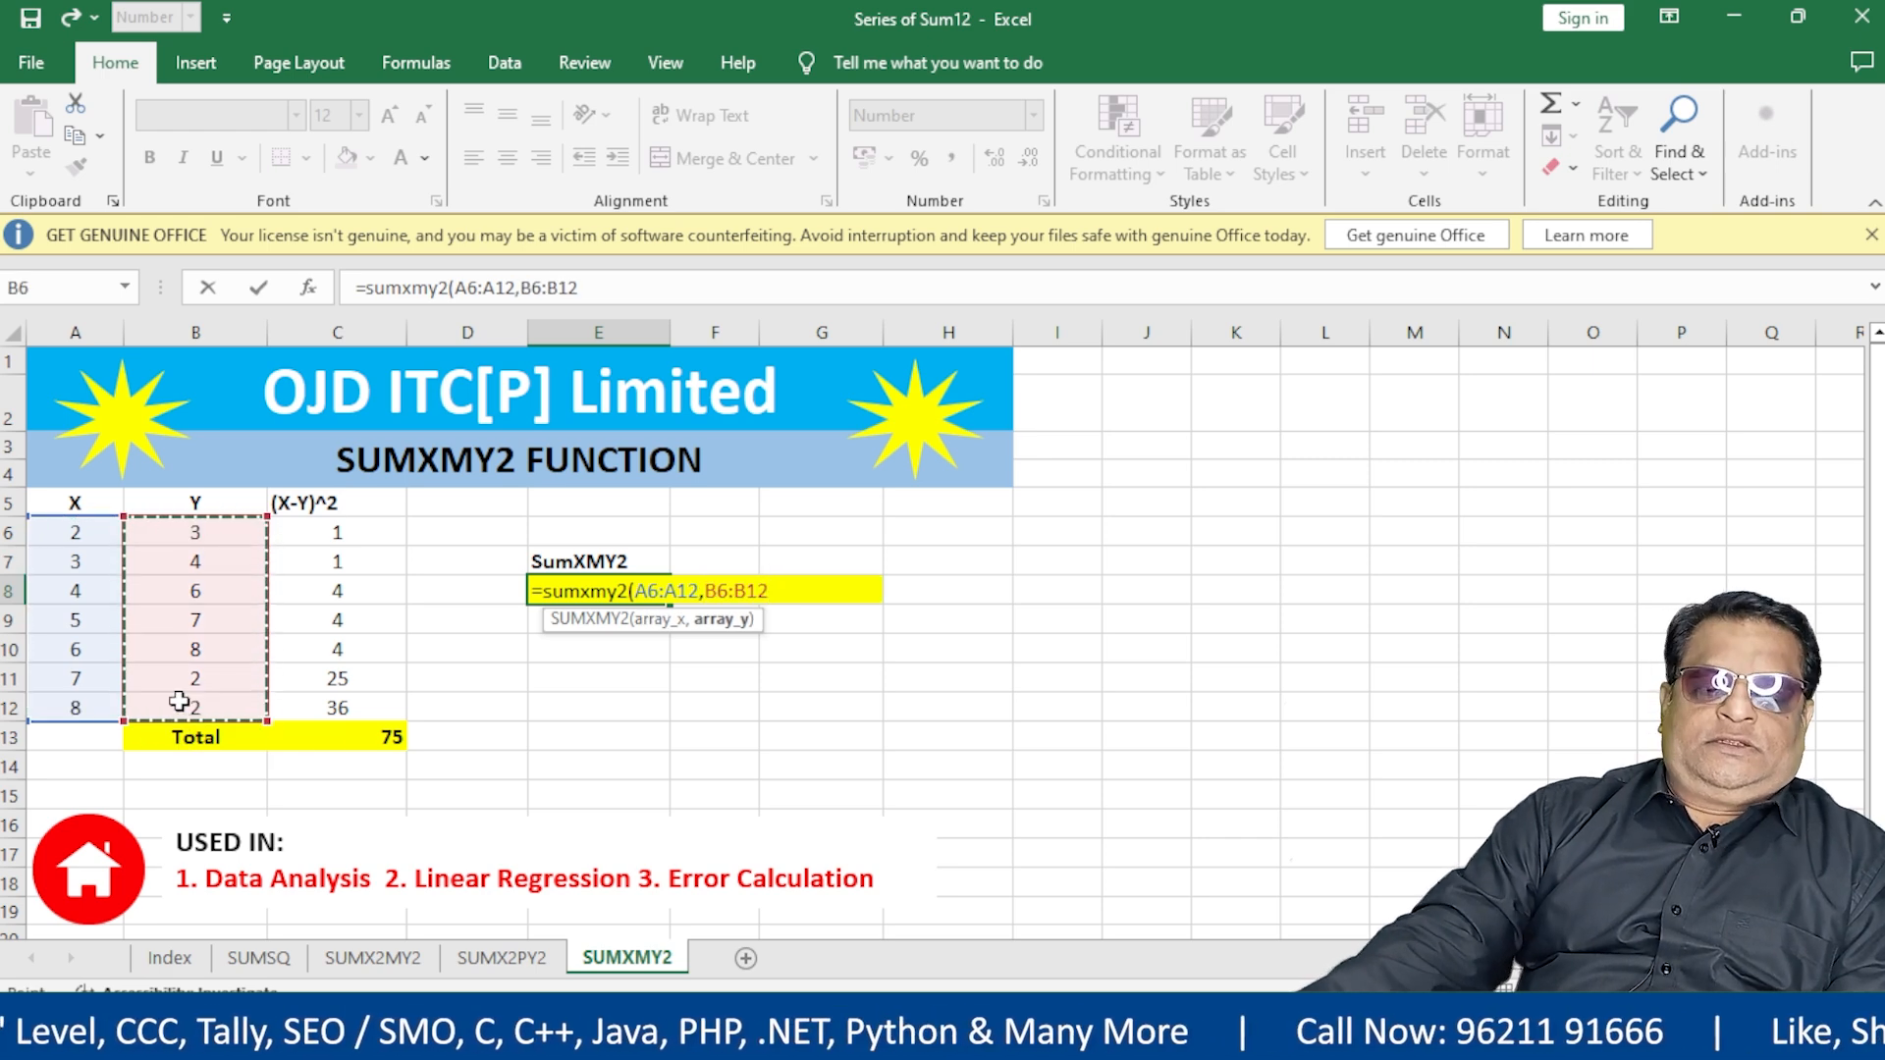
key("Return")
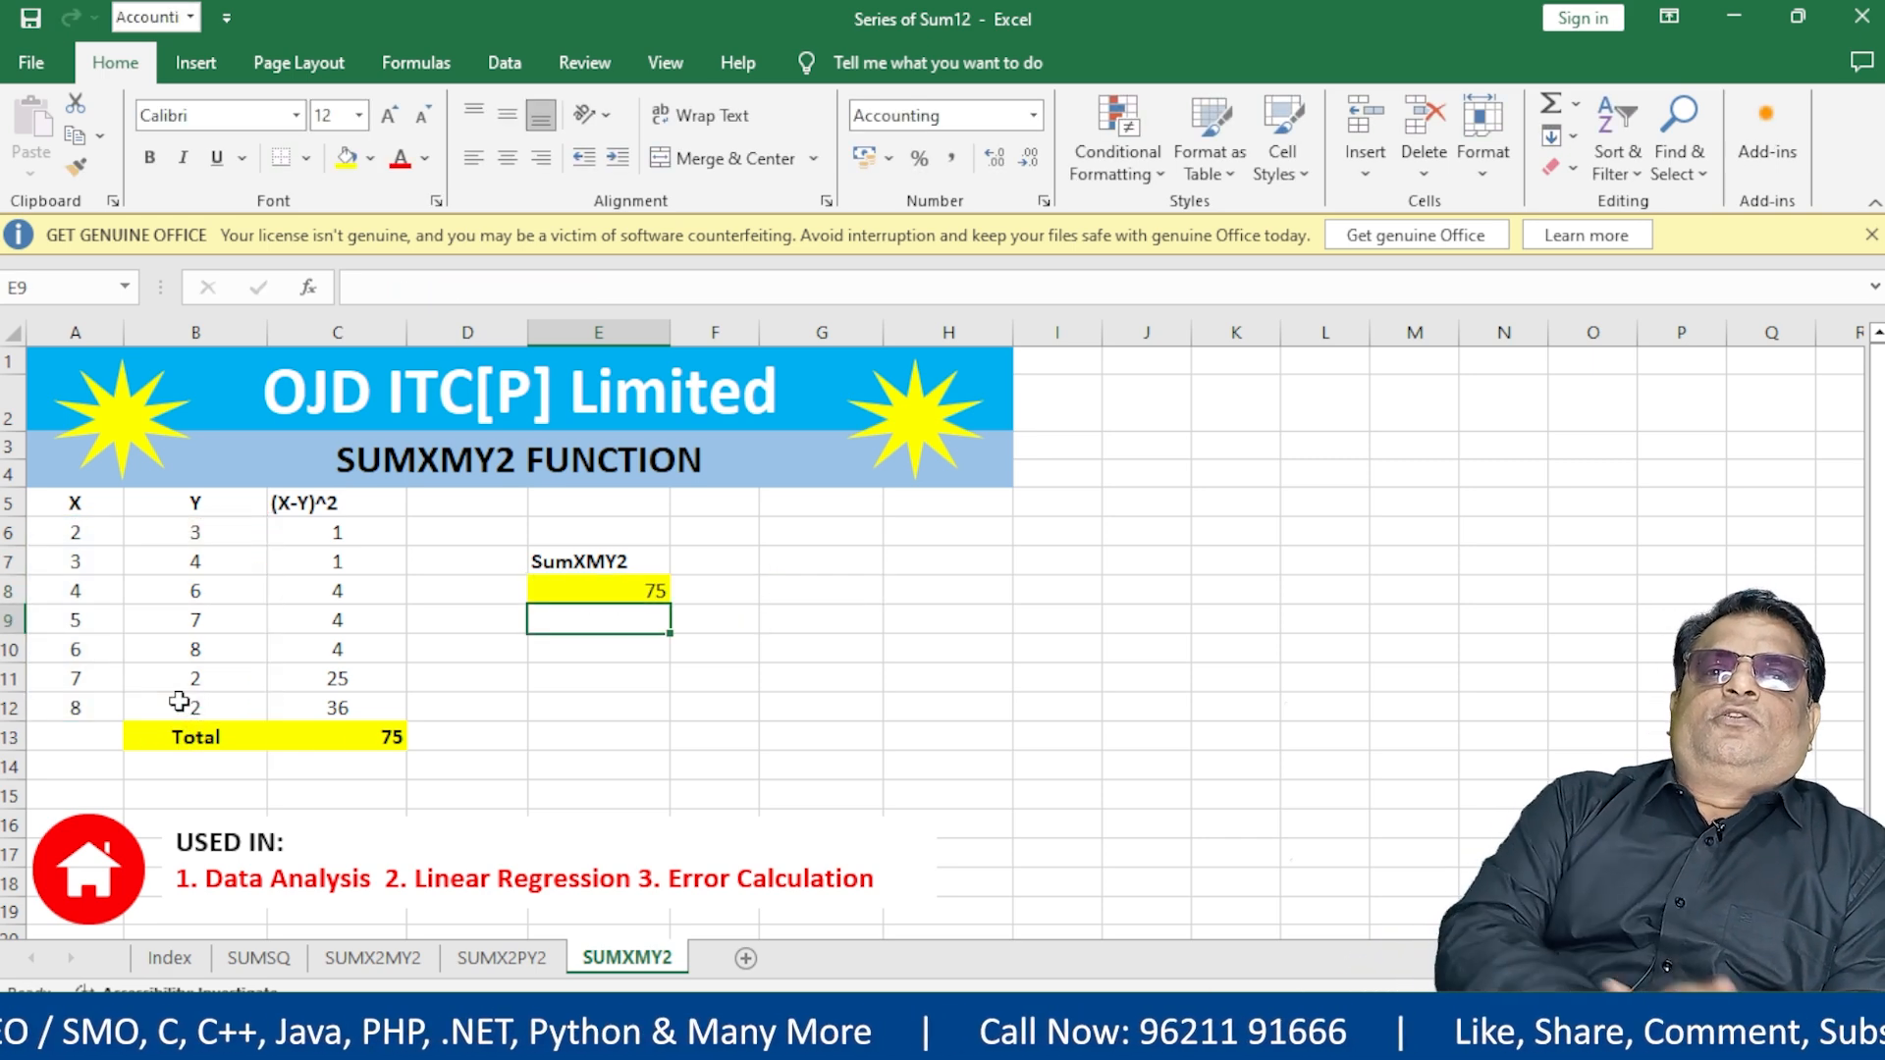